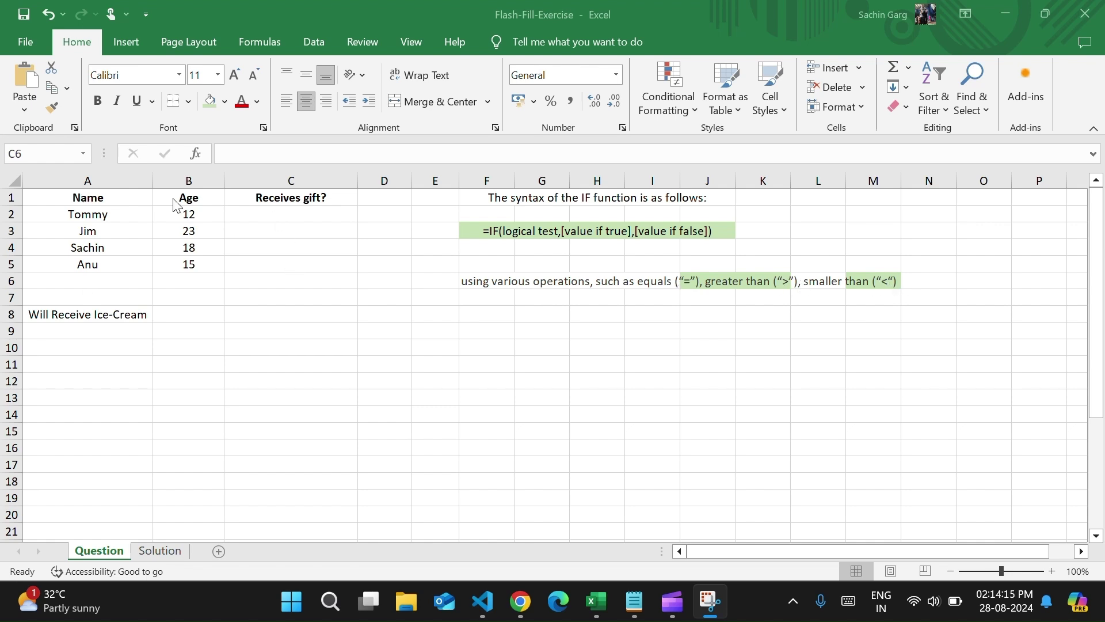
Enter =IF(B2>18,"Yes","No") in C2 to test whether the age exceeds 18
click(276, 214)
text(=if()
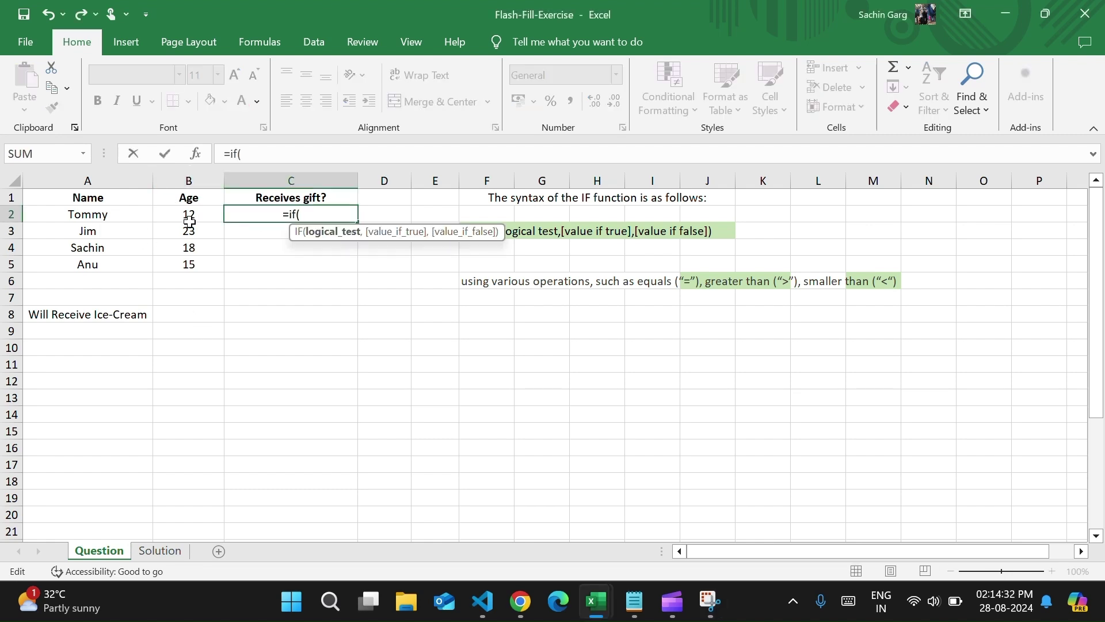
text(b2)
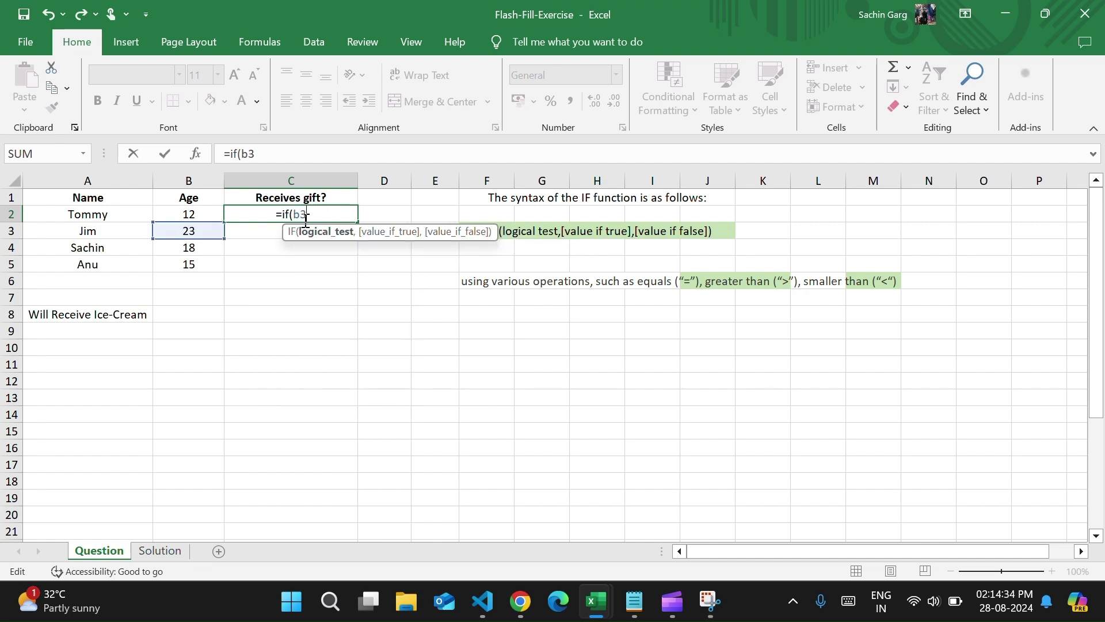
text(>)
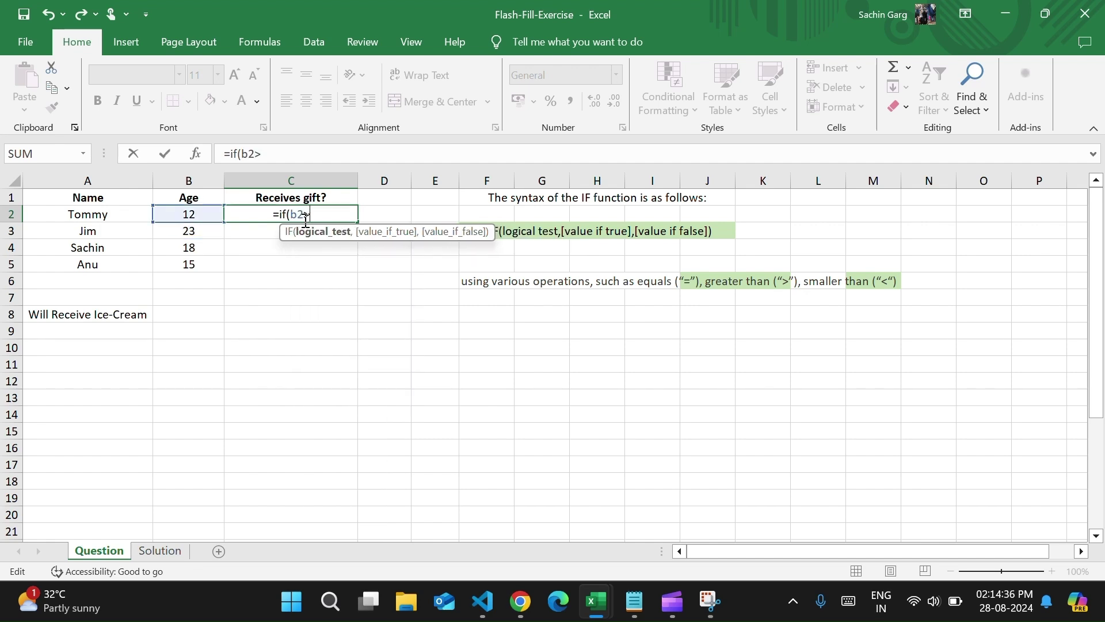
text(18)
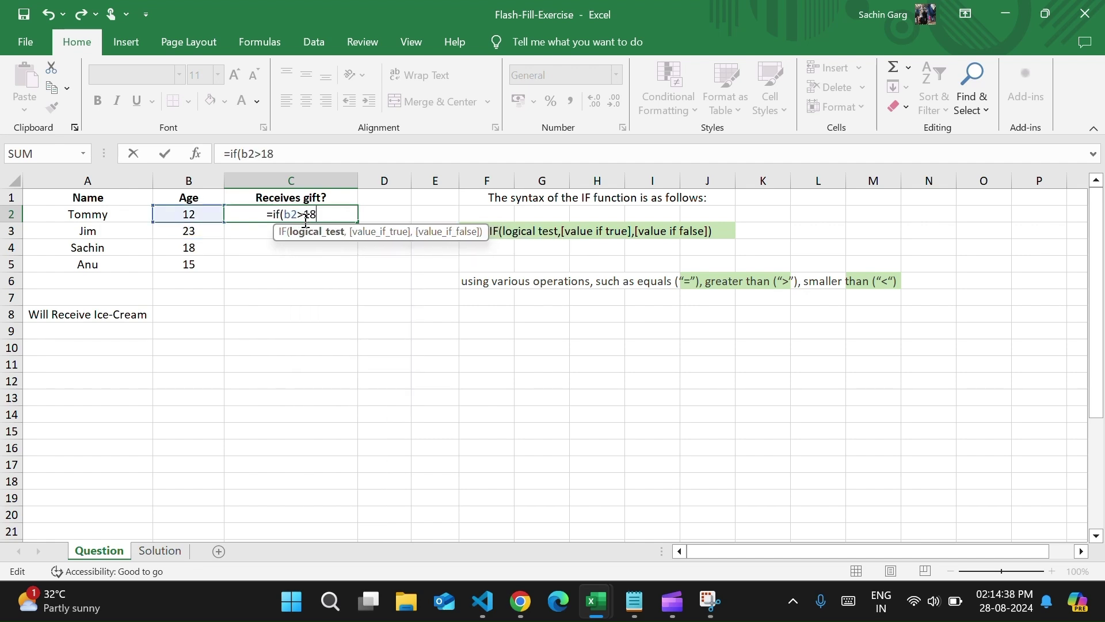
text(,)
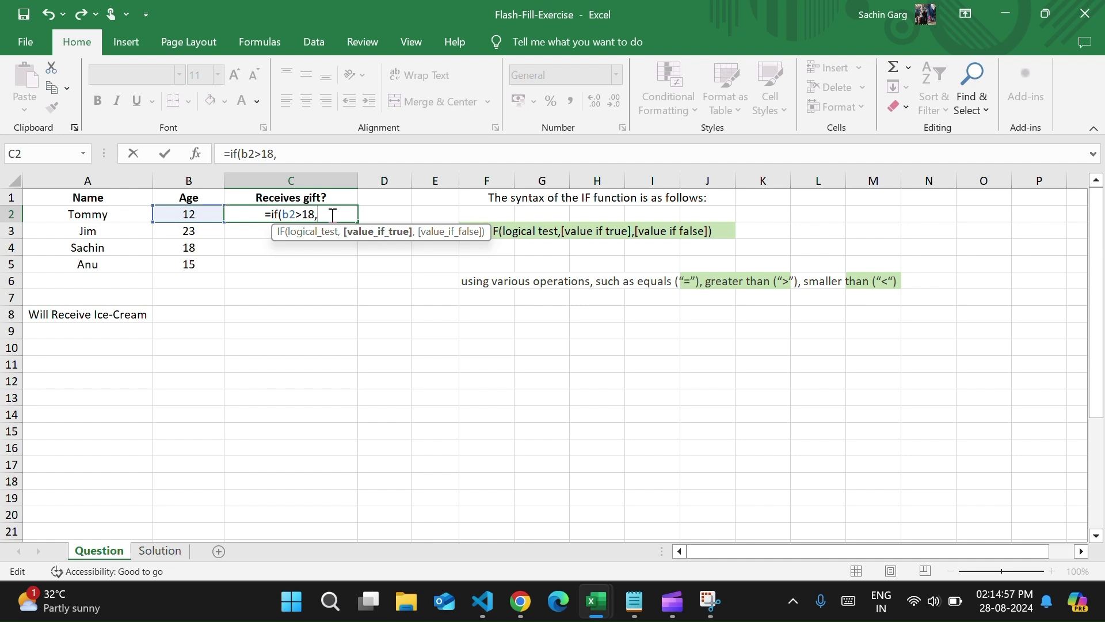
text(")
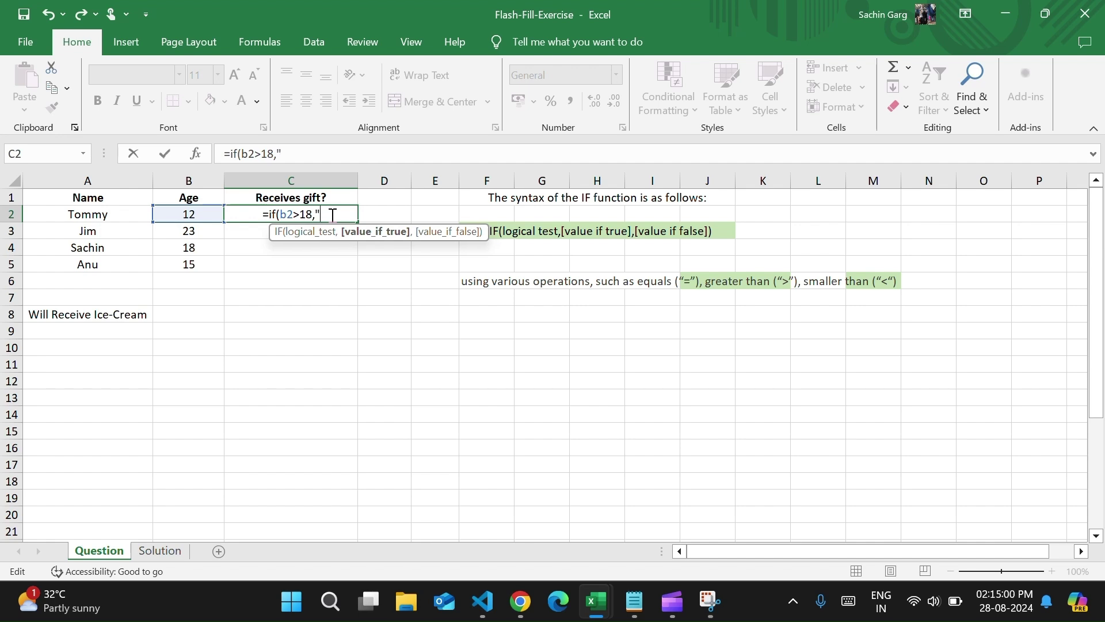
text(Yes)
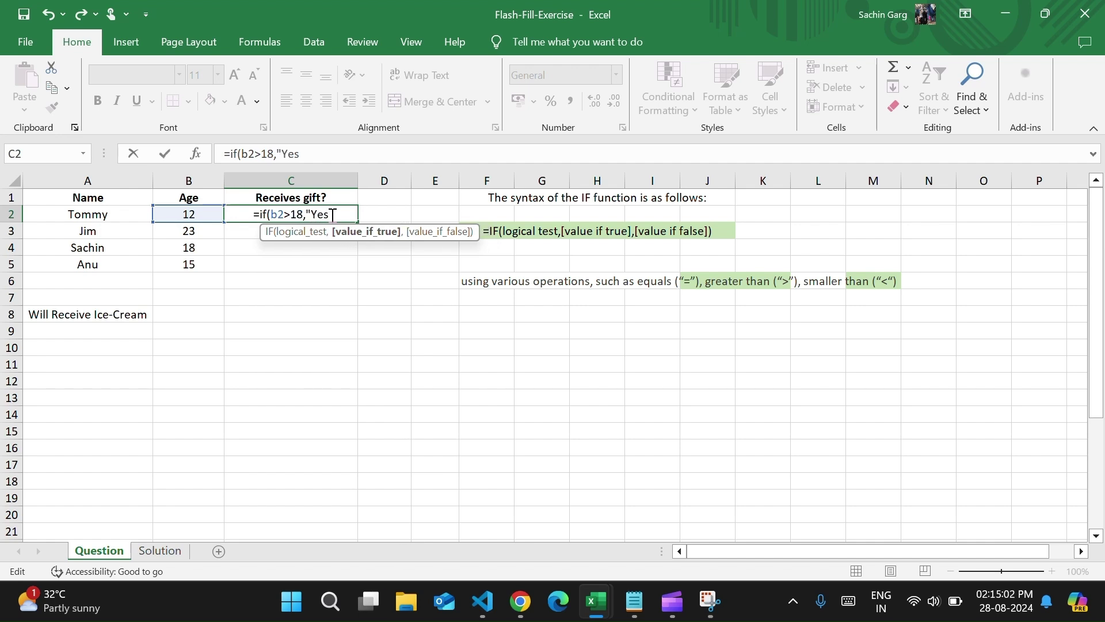
text(",)
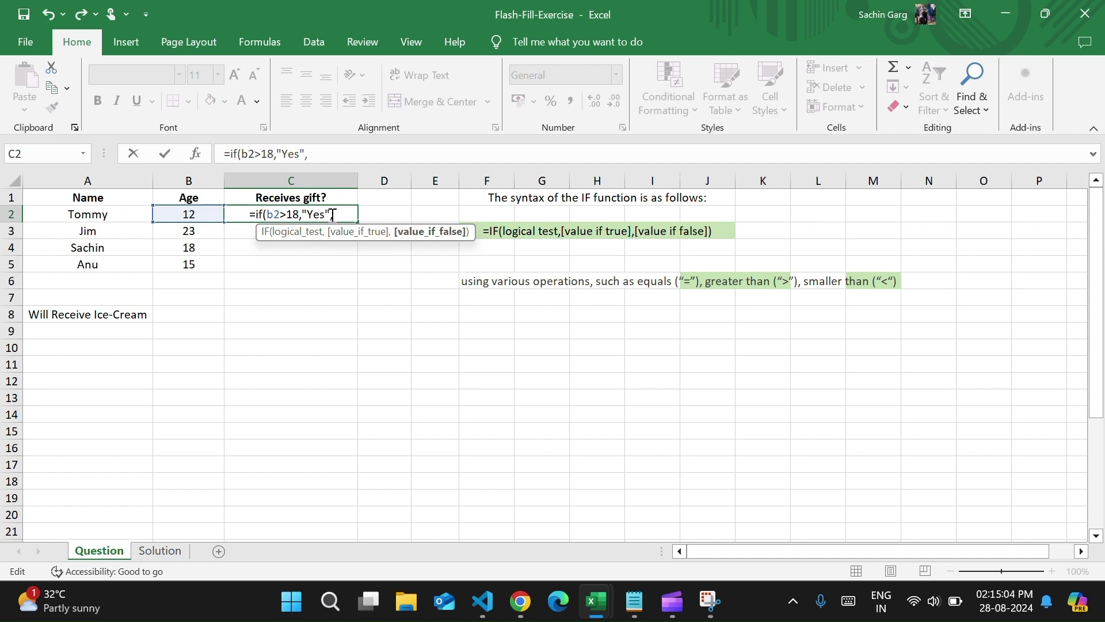
text("No)
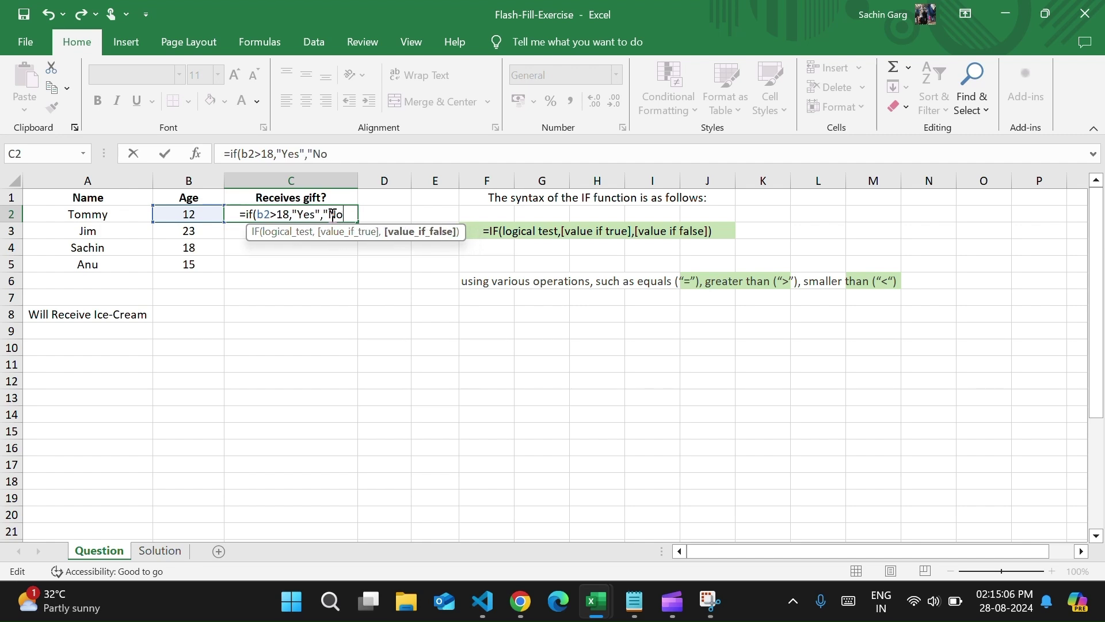
text(")
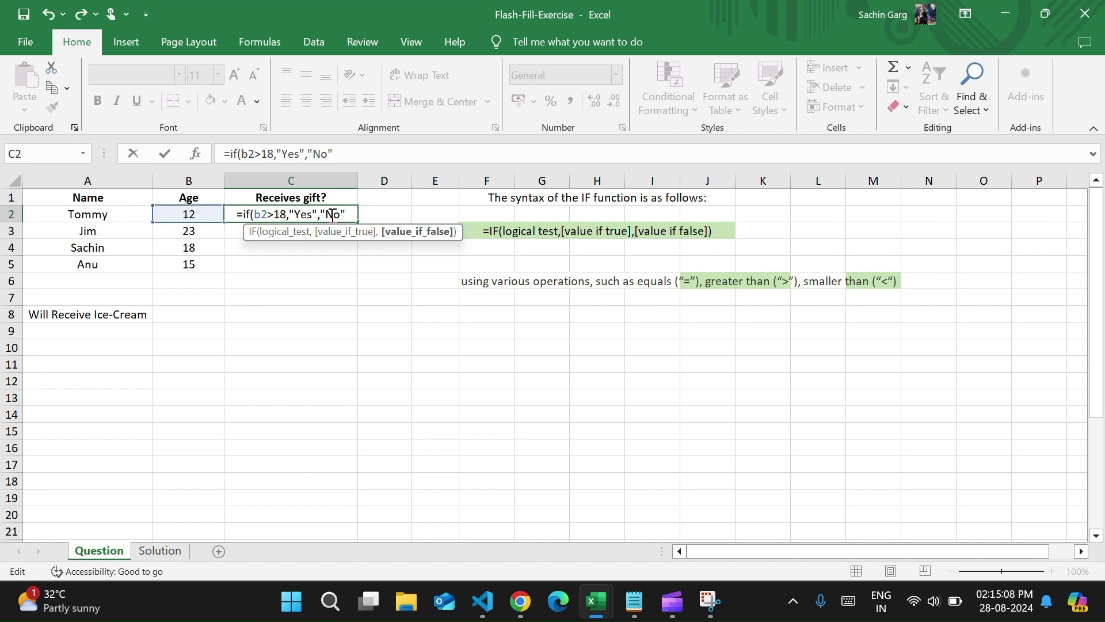
text())
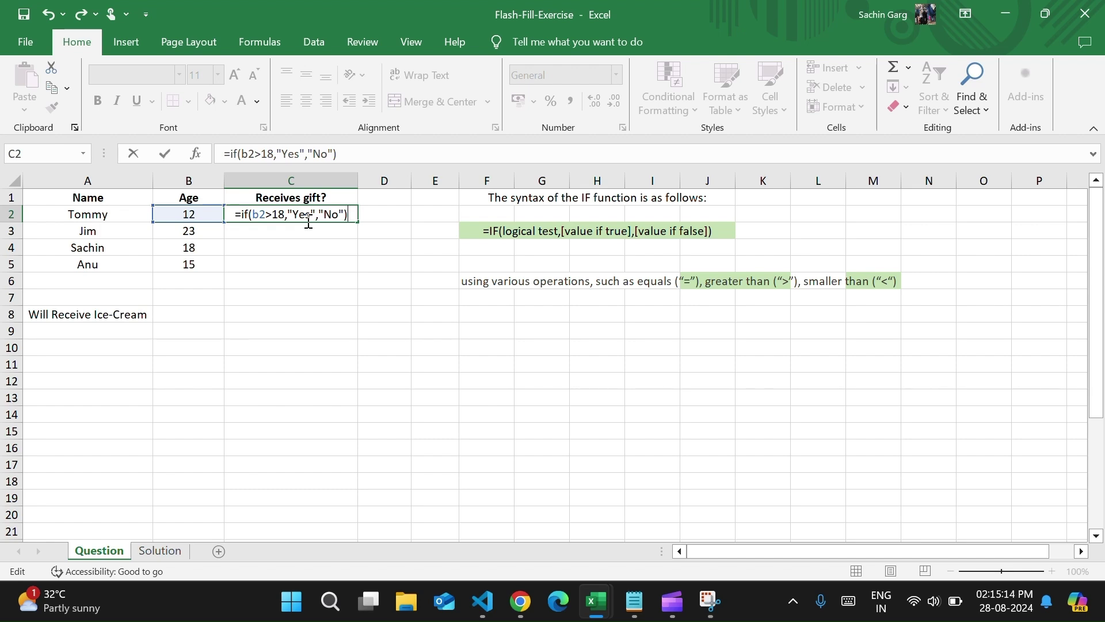
key(Return)
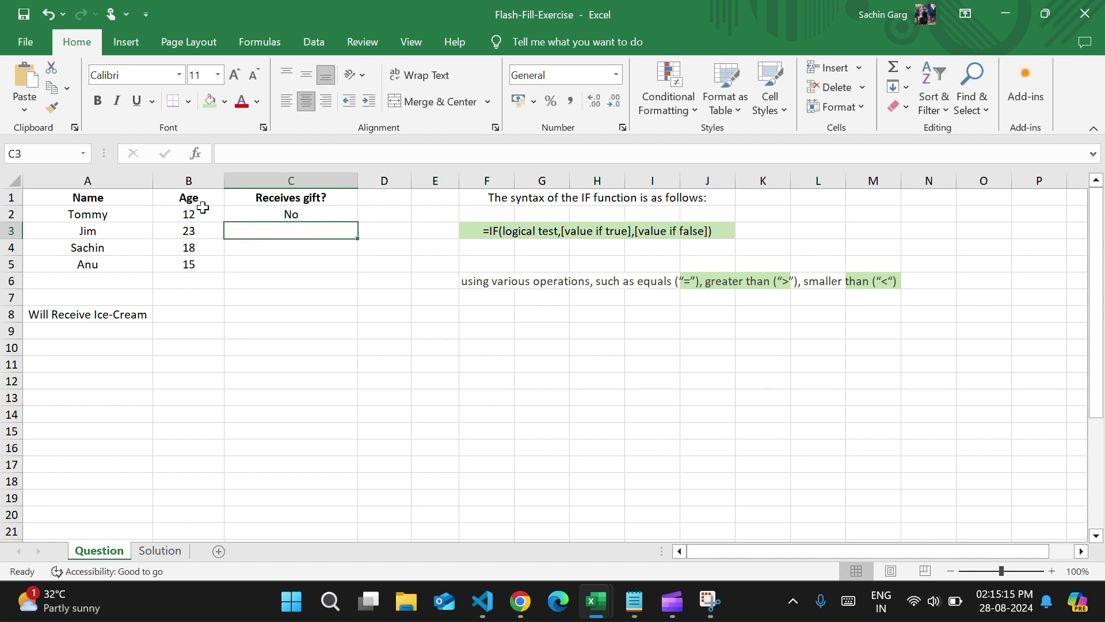
Copy the C2 gift formula down into C3:C4
click(282, 211)
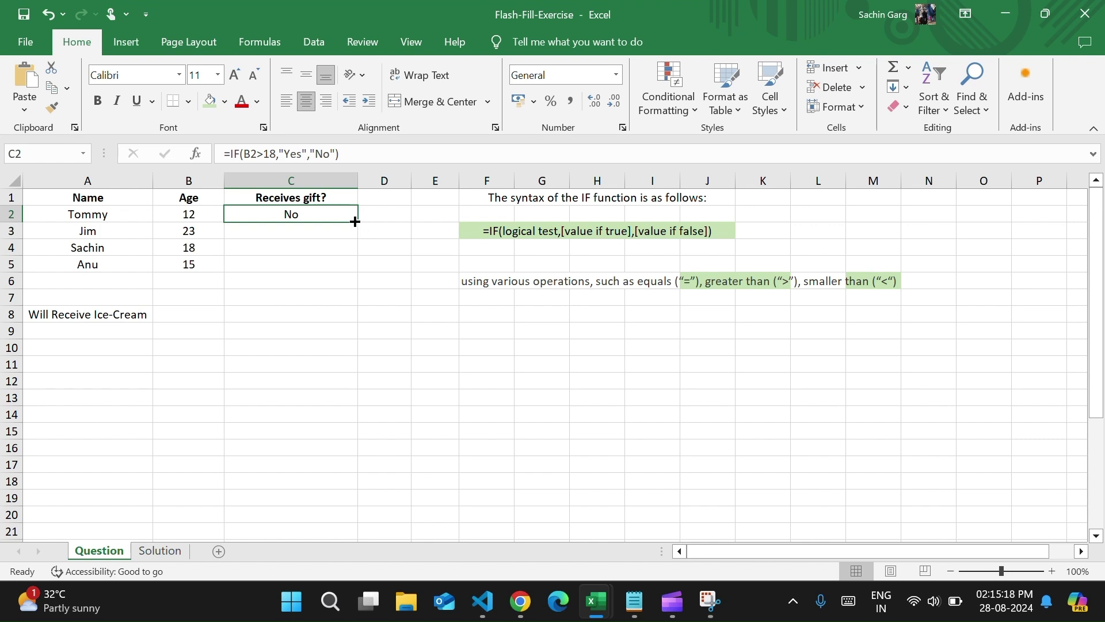
drag(357, 222, 357, 257)
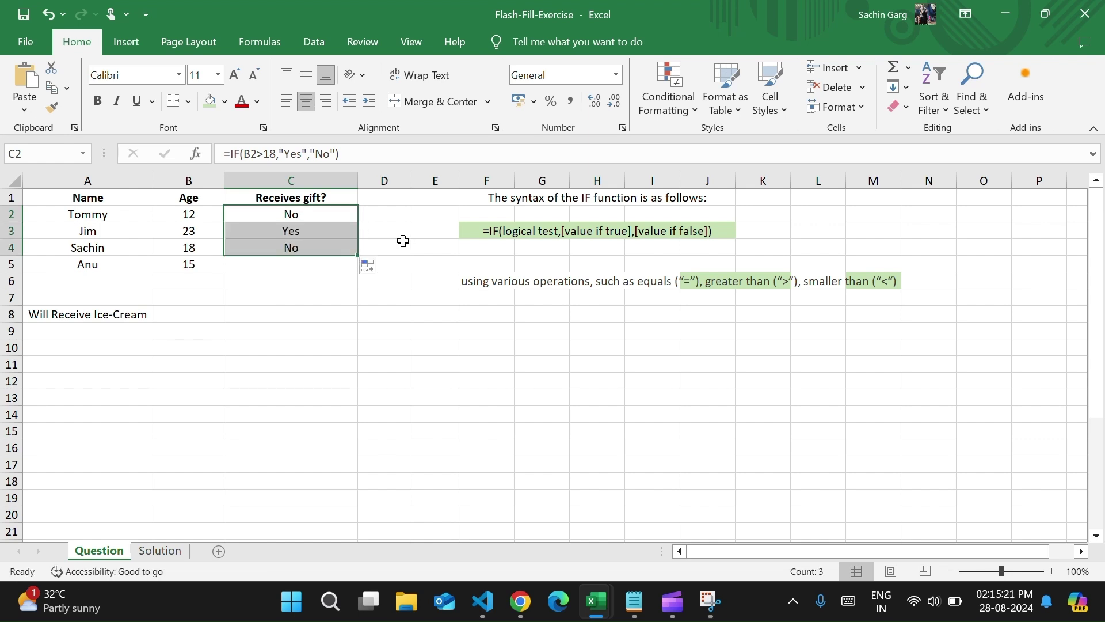
click(134, 236)
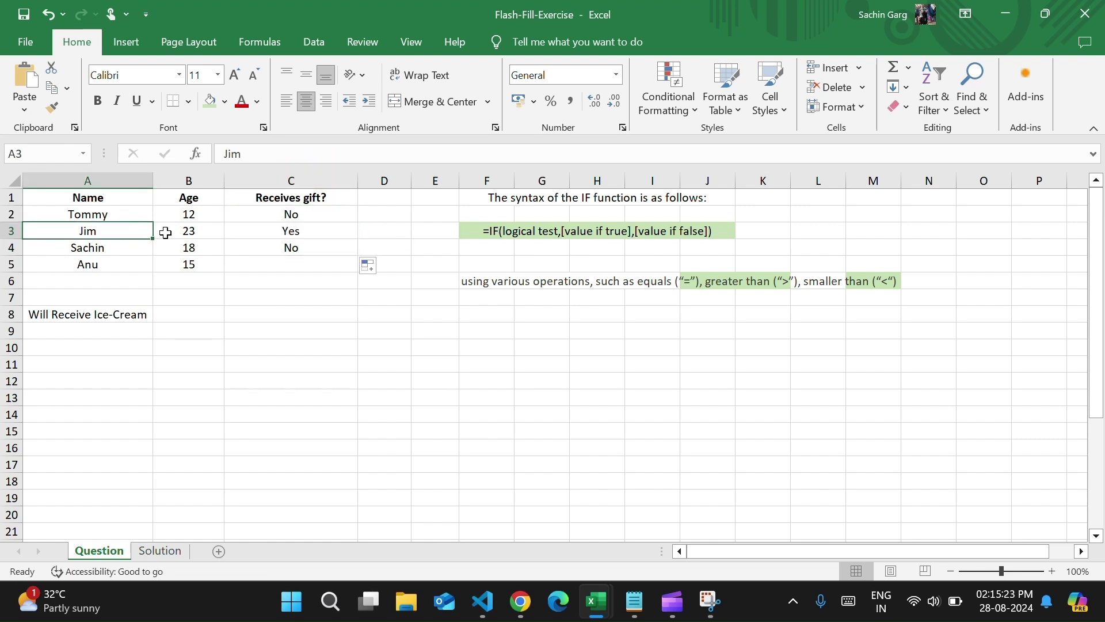
Change C4's test to B4>=18 so the 18-year-old also shows Yes
double_click(301, 235)
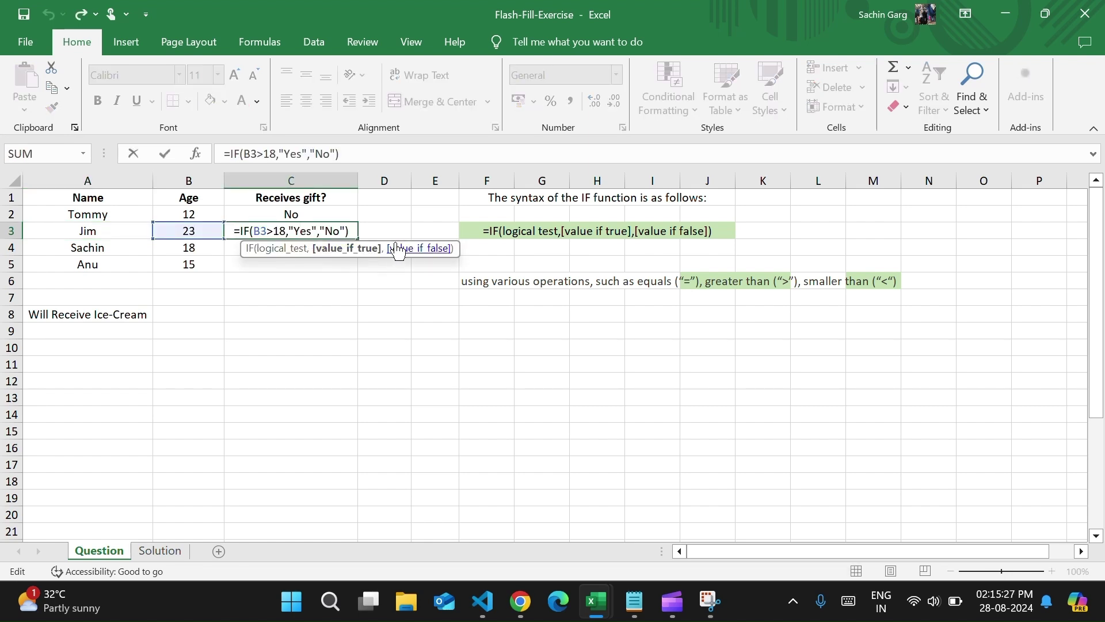
click(371, 280)
double_click(306, 248)
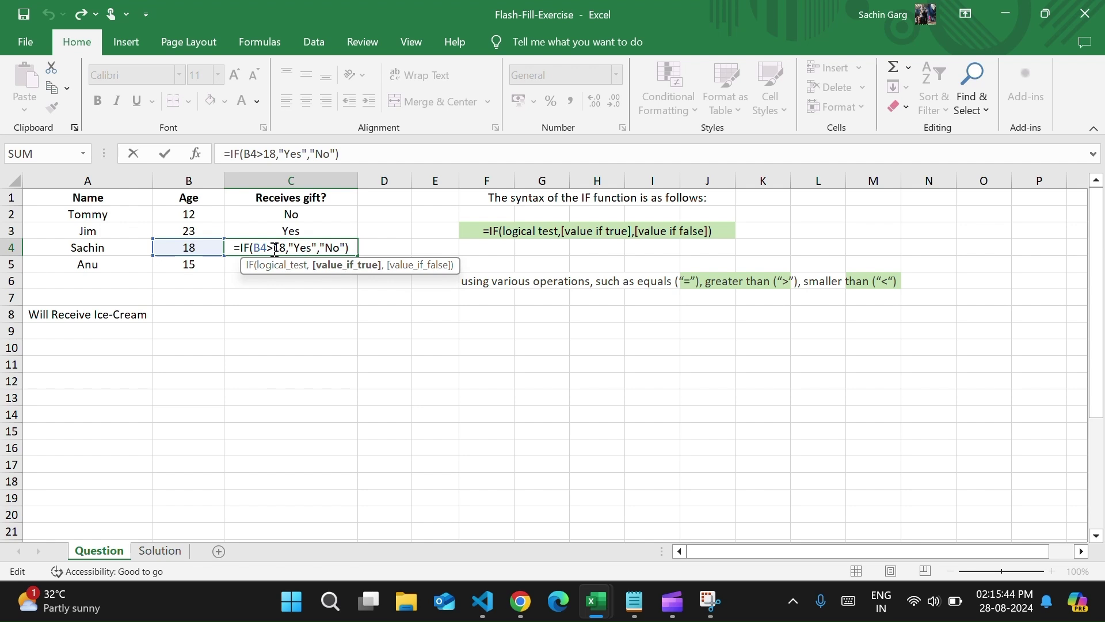
click(276, 248)
text(=)
key(Return)
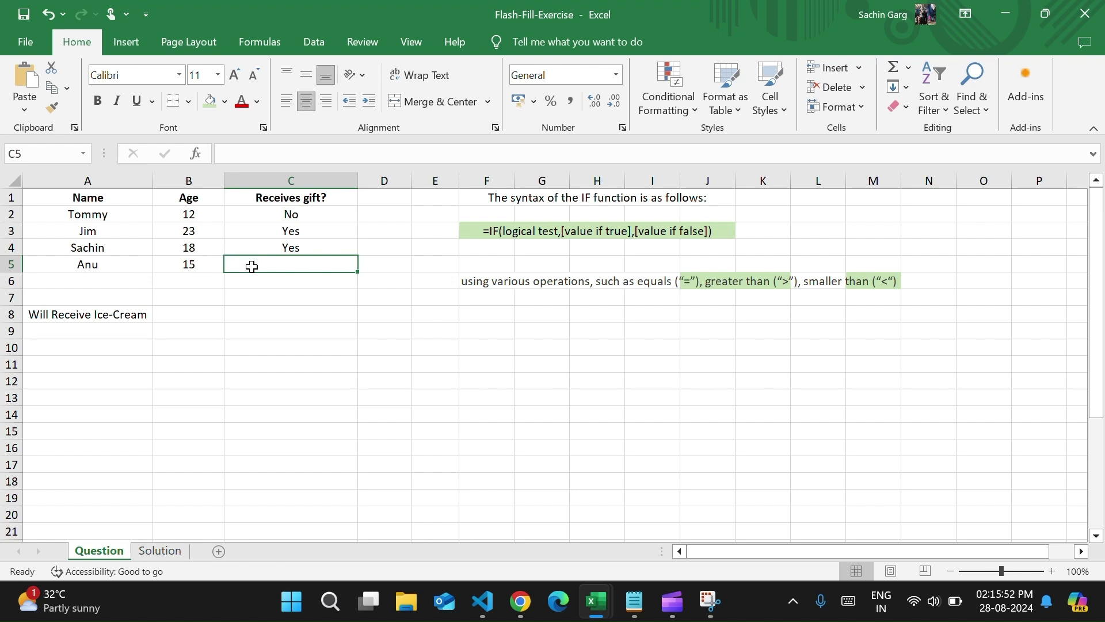
Enter the ice-cream IF formula in C5, then change its test from B5>=15 to B5>15
text(=if)
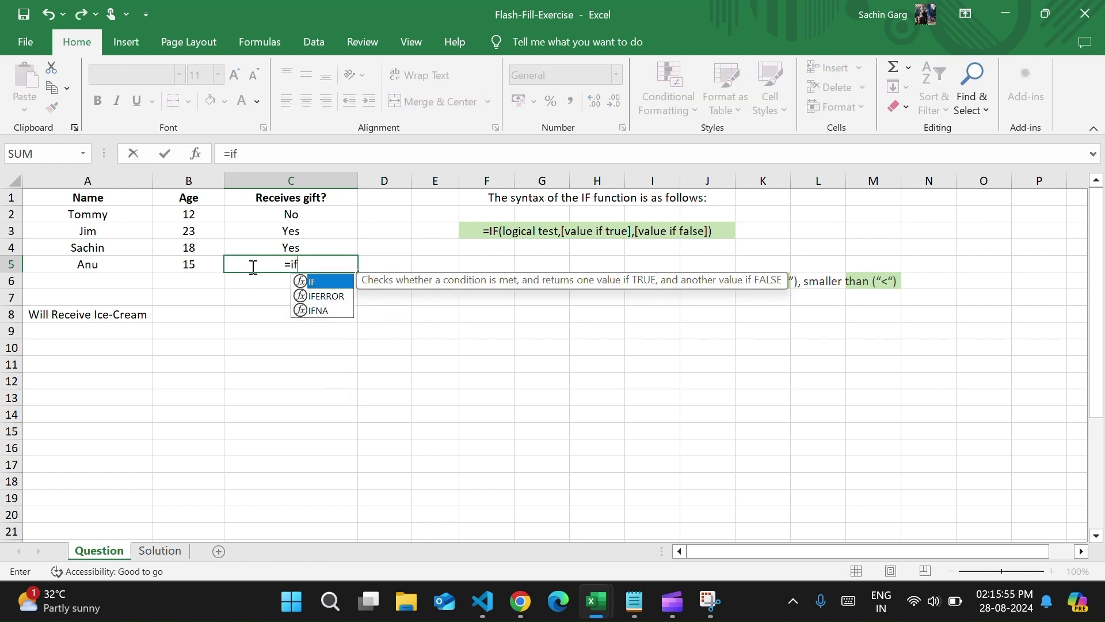
text(()
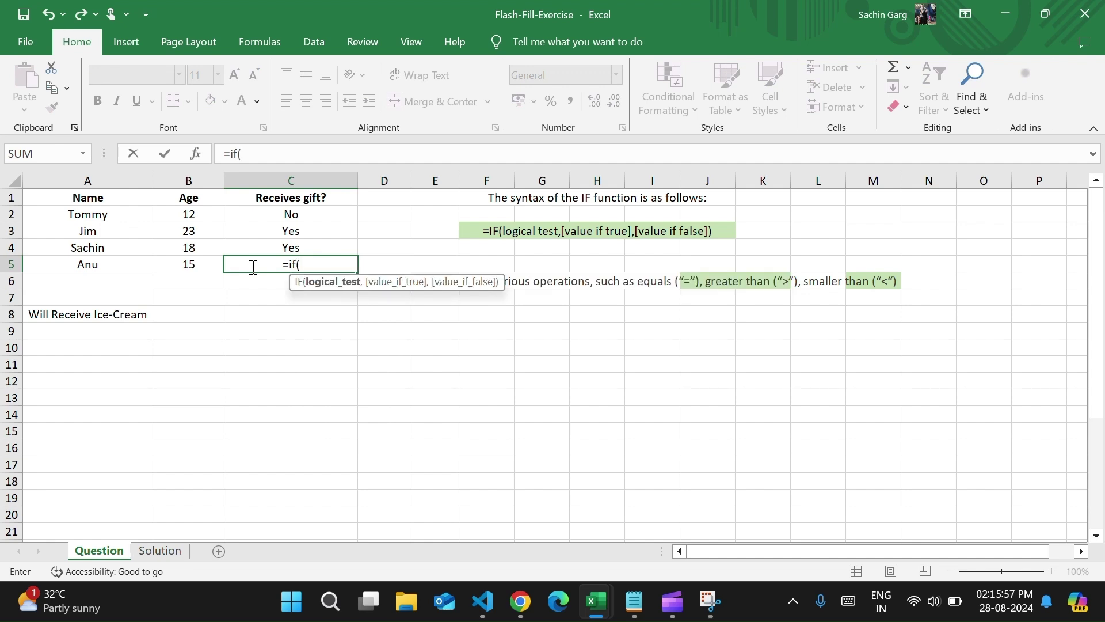
text(b)
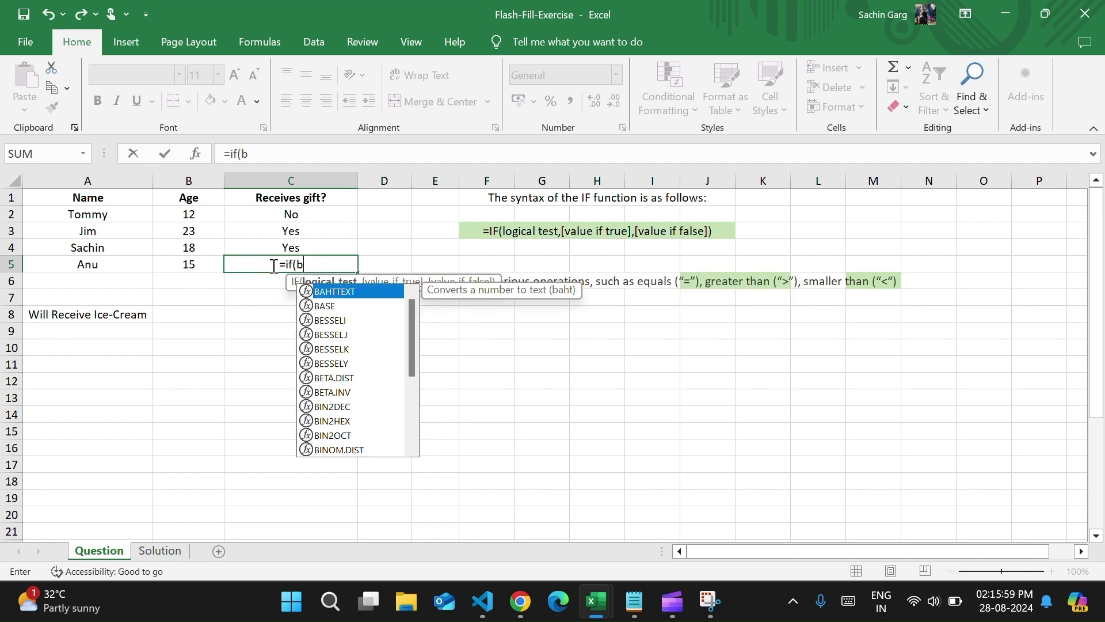
text(5)
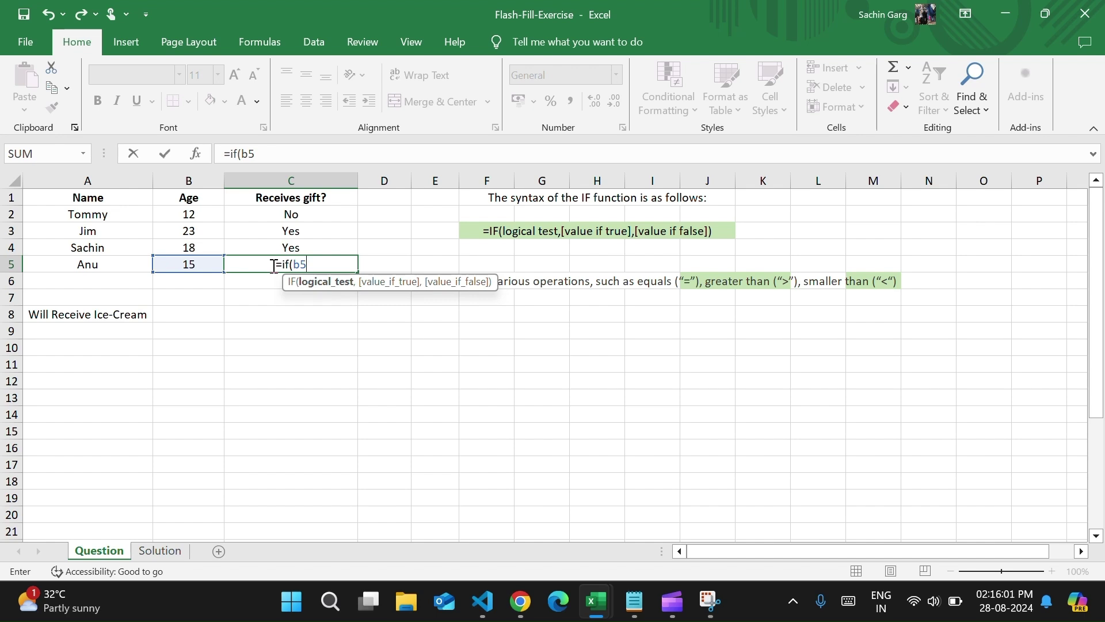
text(>)
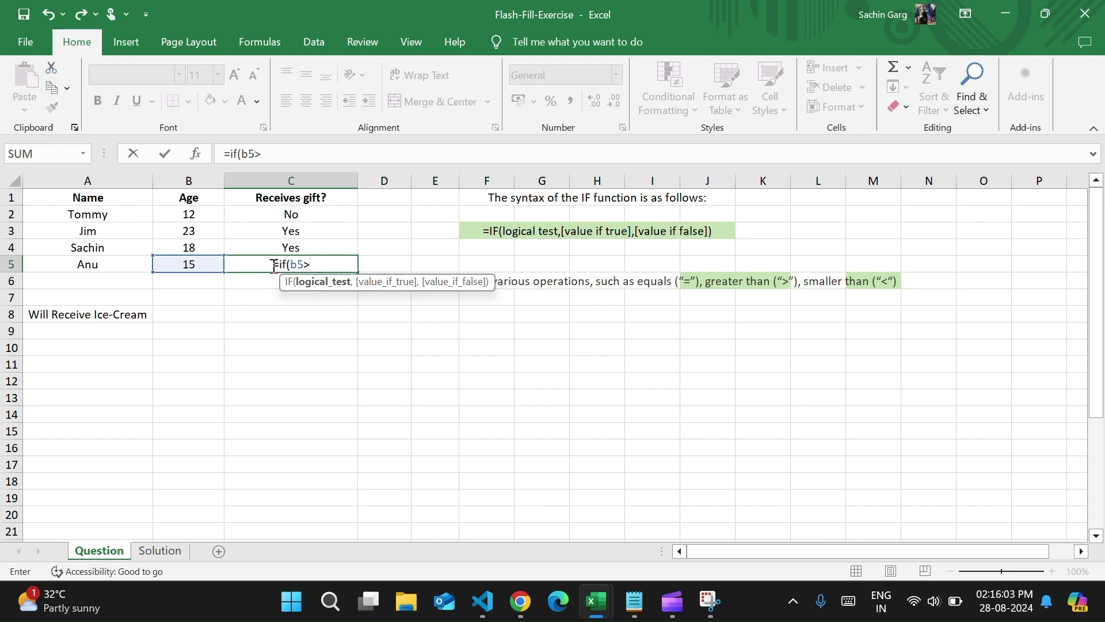
text(=15)
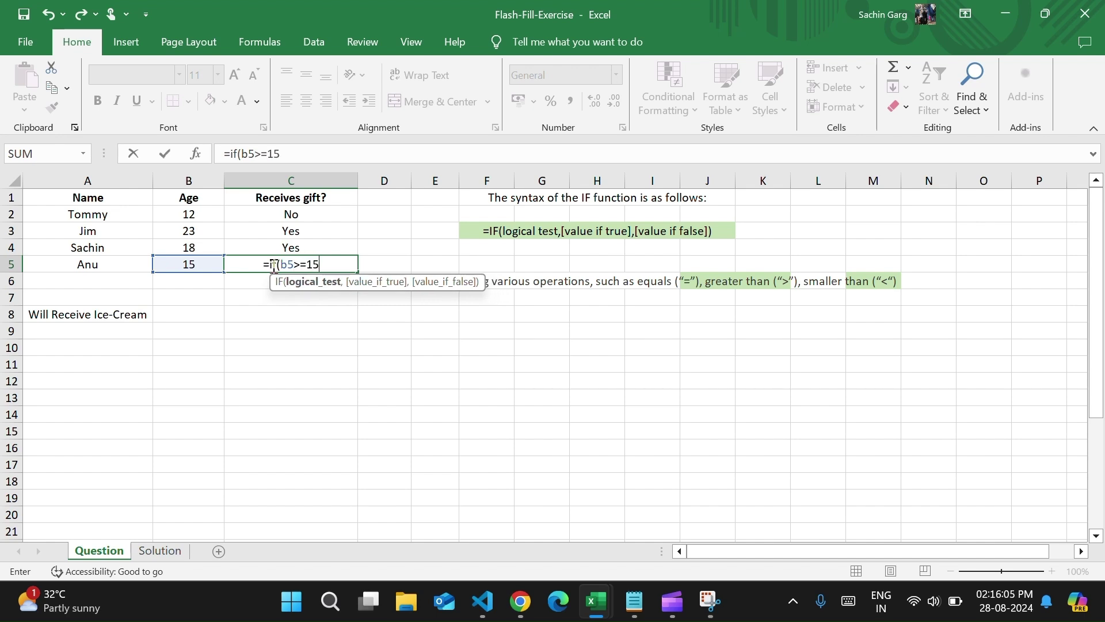
text(,)
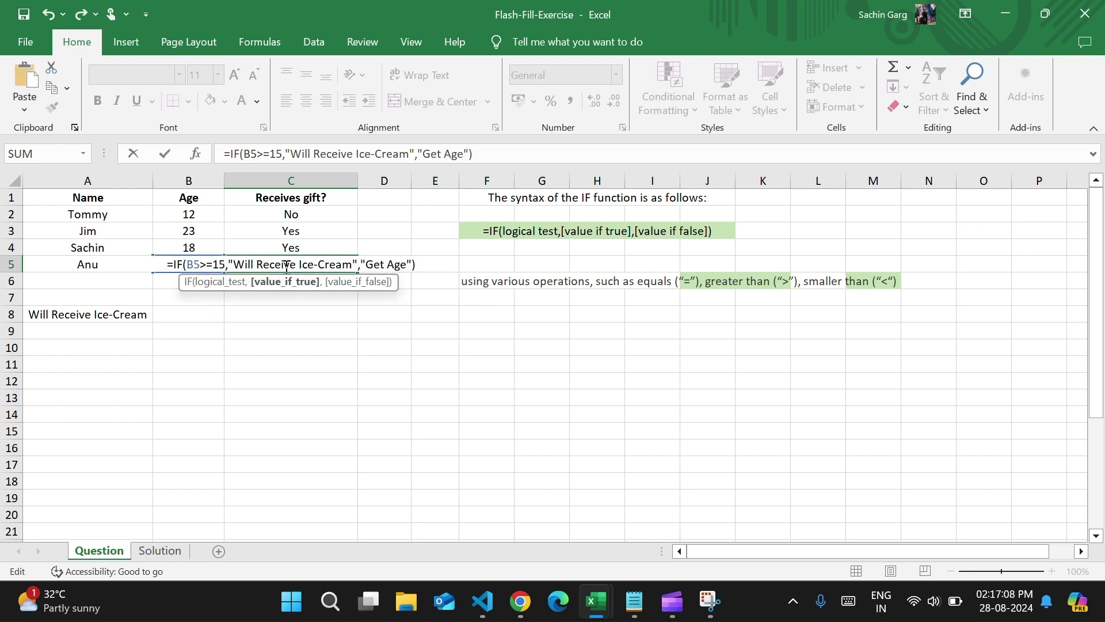
key(Return)
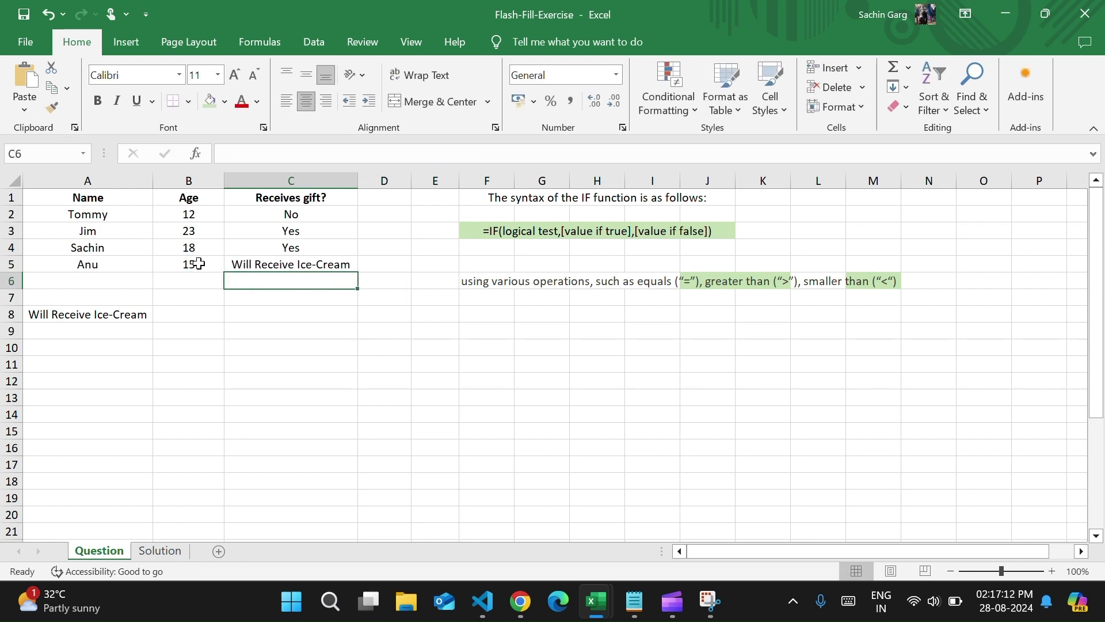
double_click(269, 263)
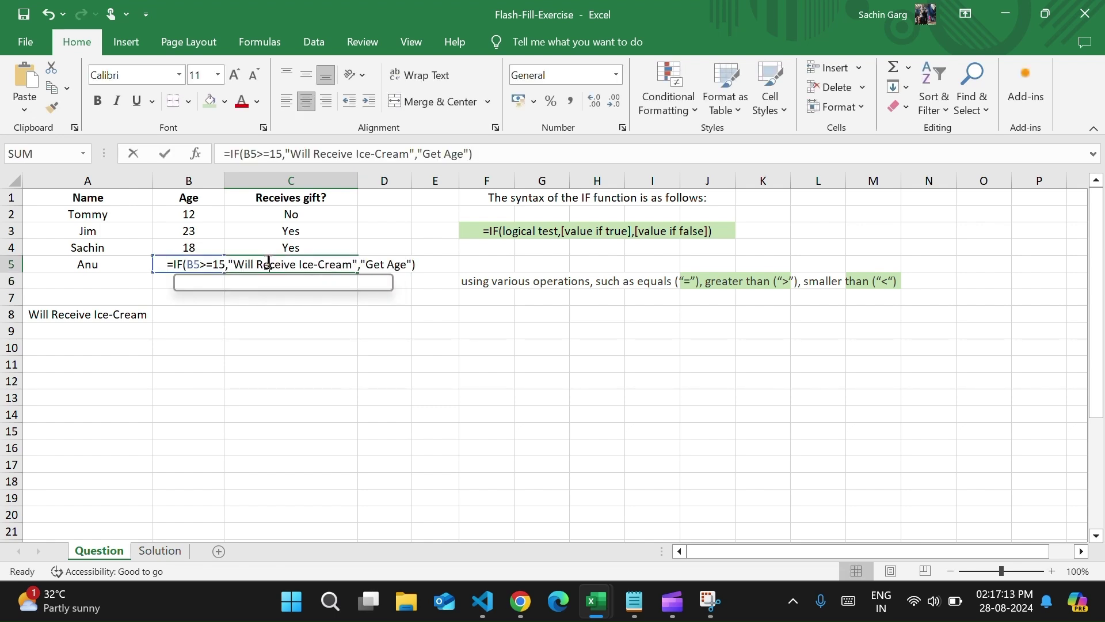
click(213, 265)
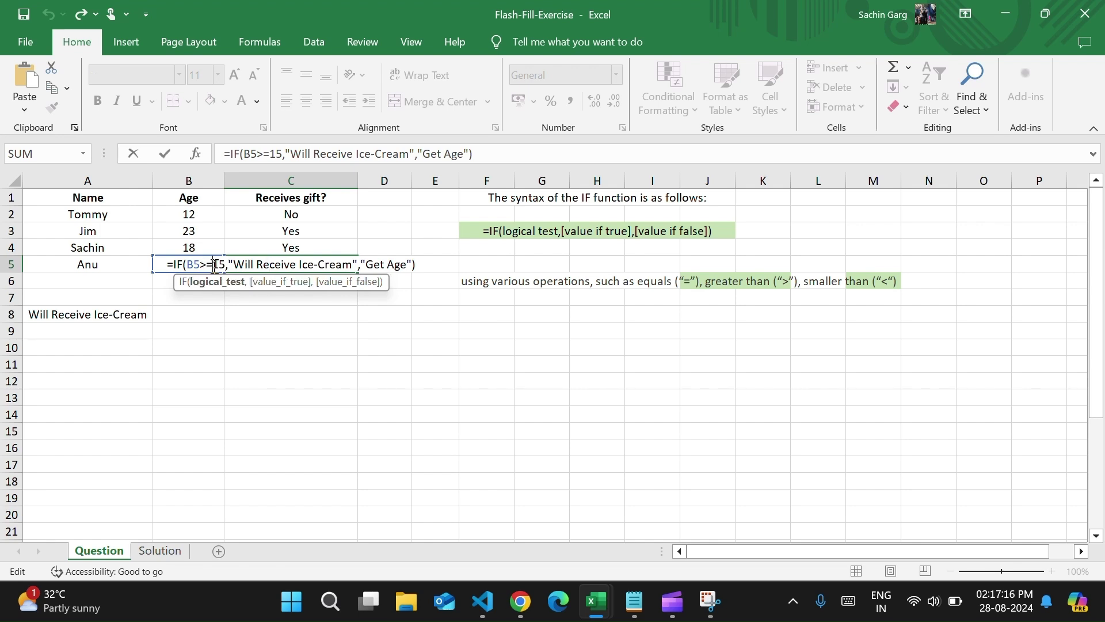
key(BackSpace)
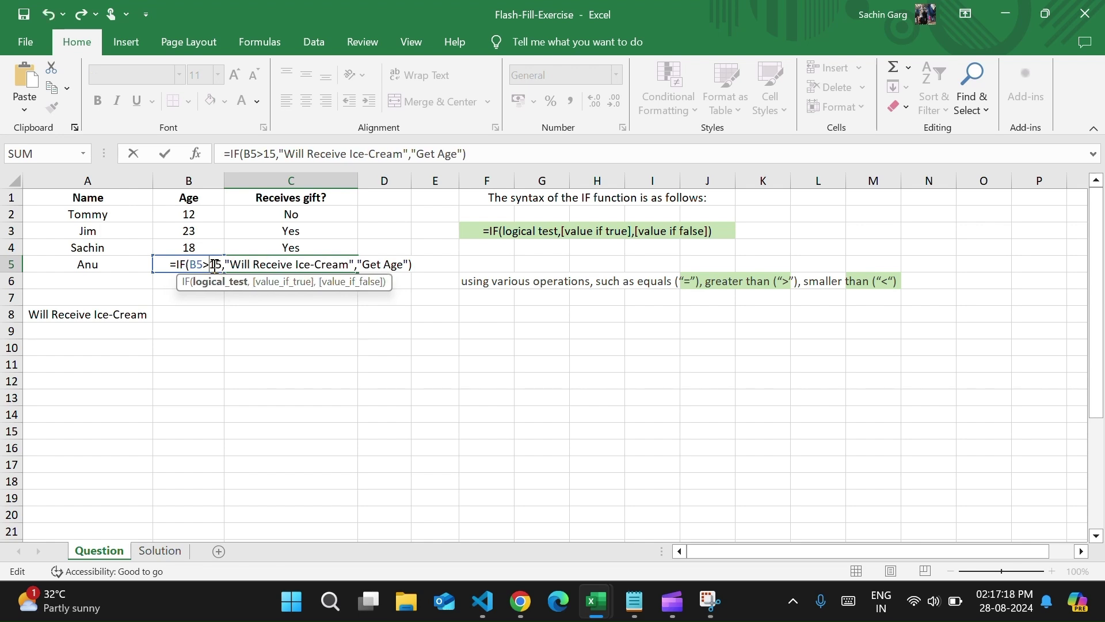
key(Return)
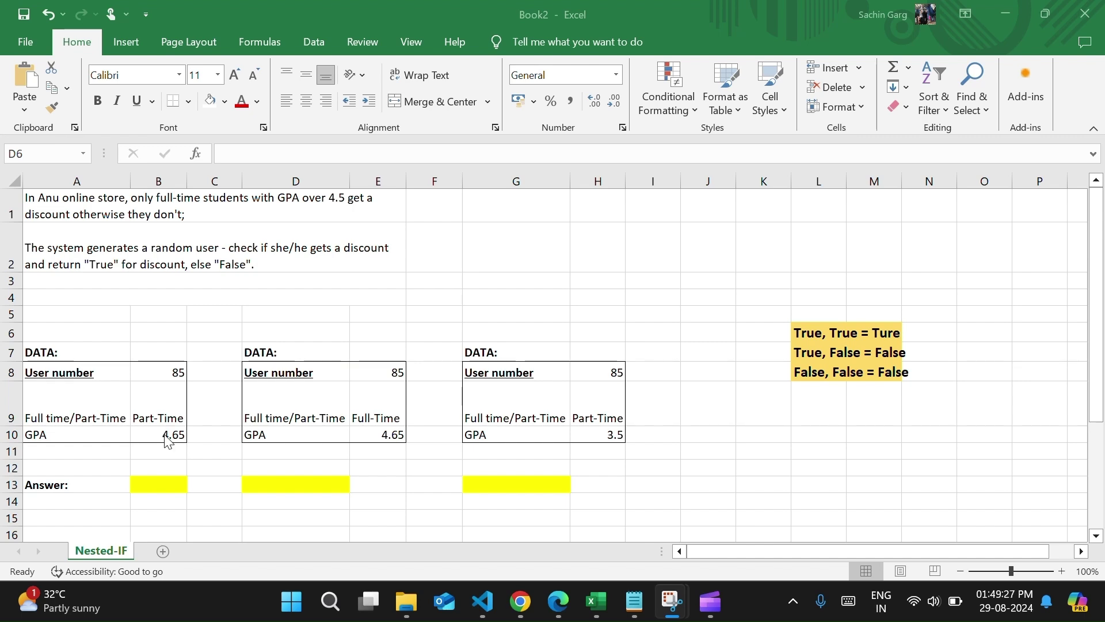
Enter =IF(B10>4.5,IF(B9="Full-Time","True","False"),"False") in B13, which returns False, and begin D13's formula
double_click(159, 483)
text(=)
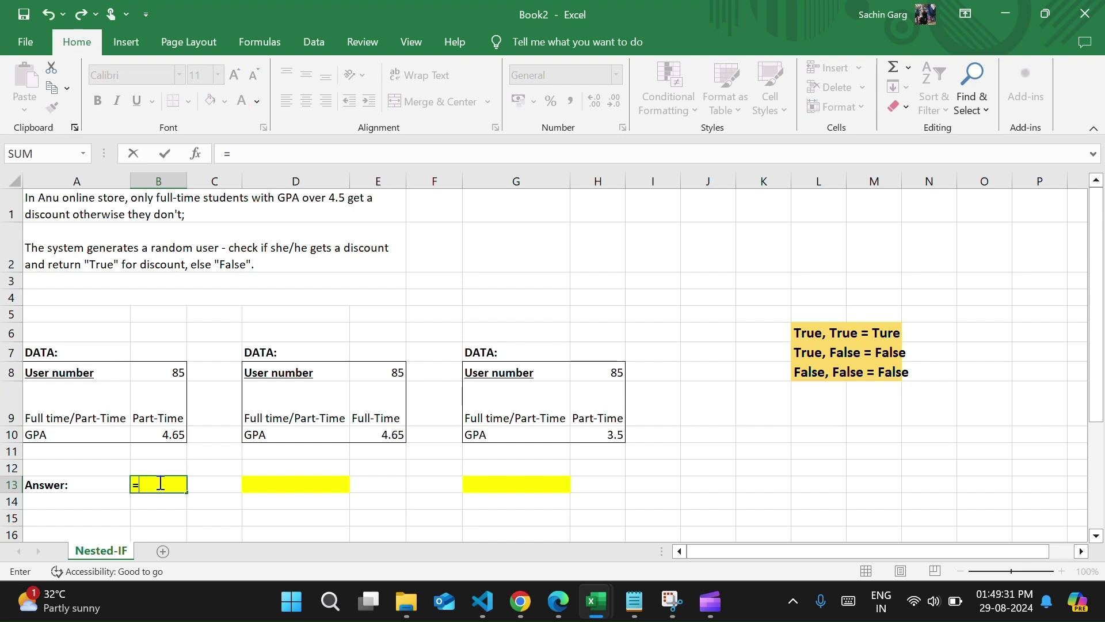
text(if)
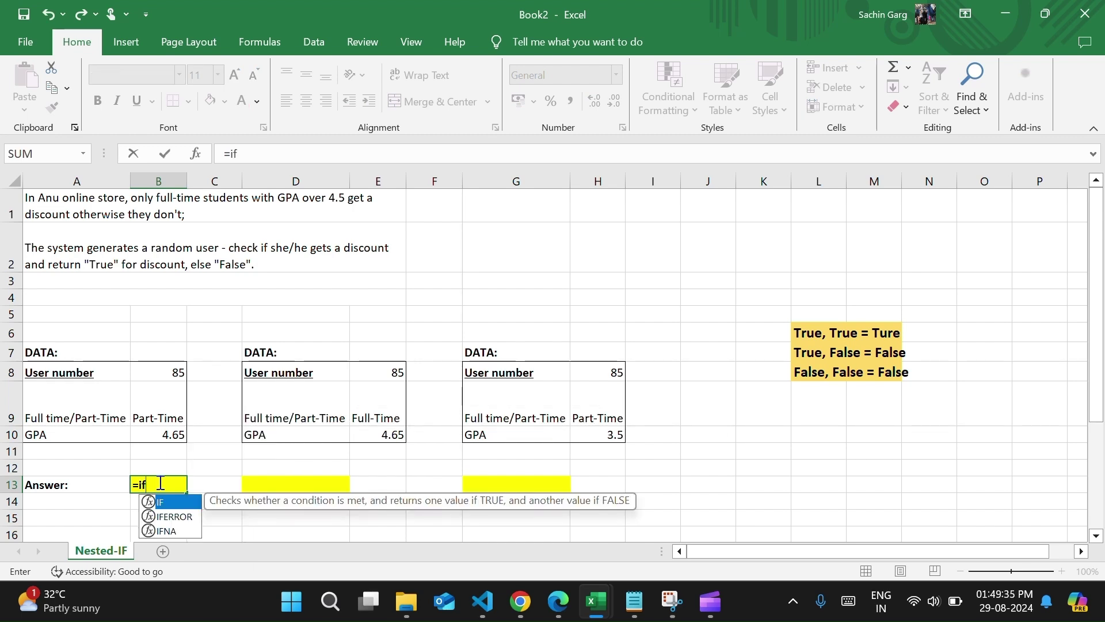
text(()
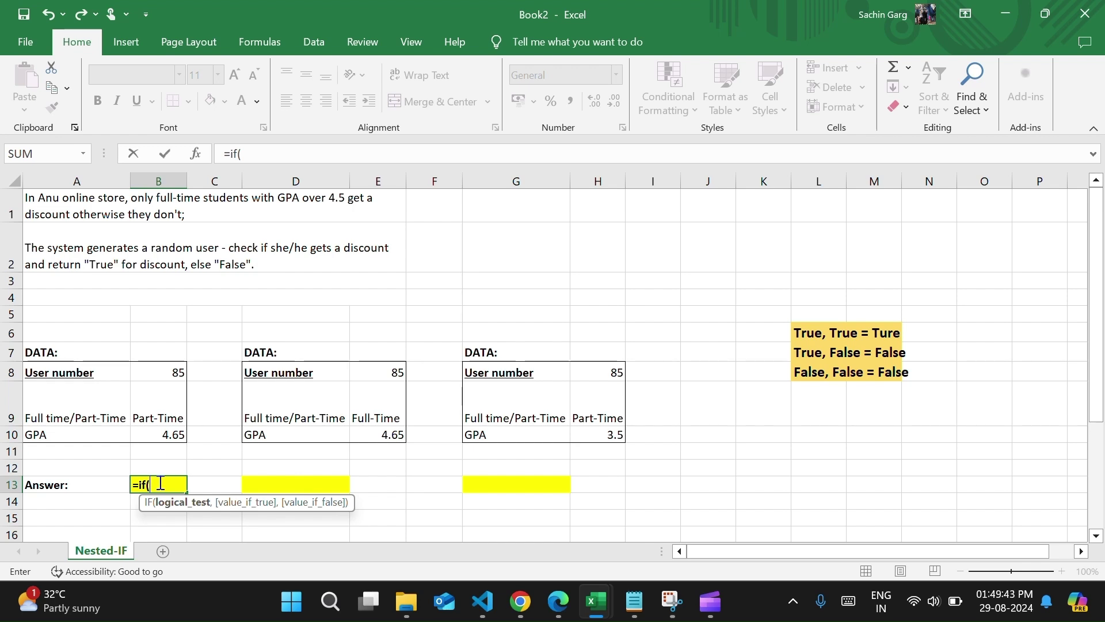
text(b1)
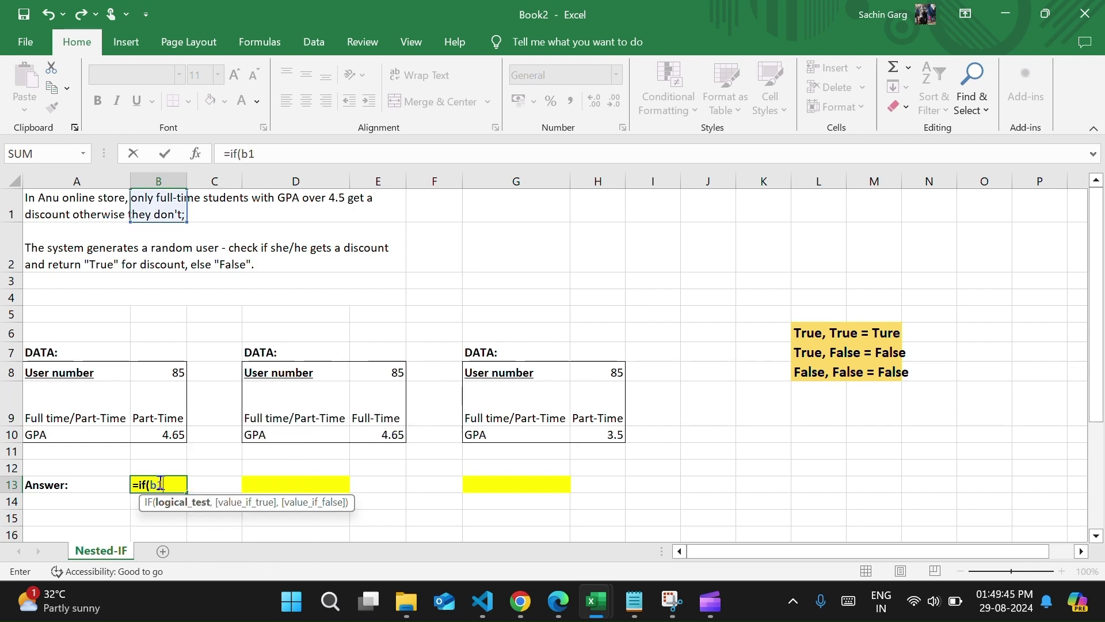
text(0>)
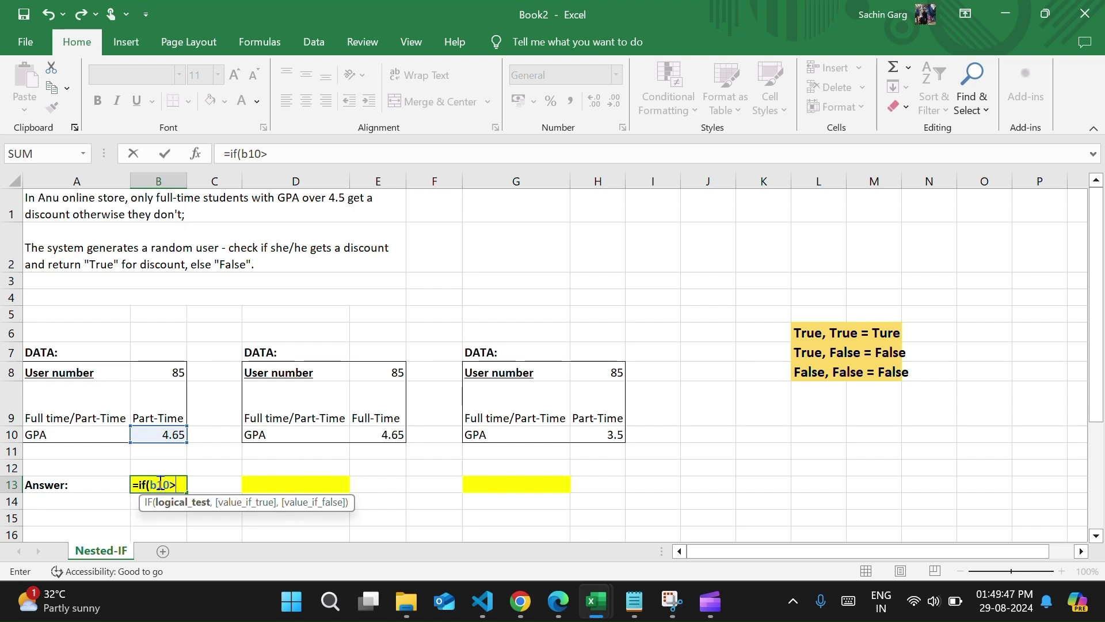
text(4.5)
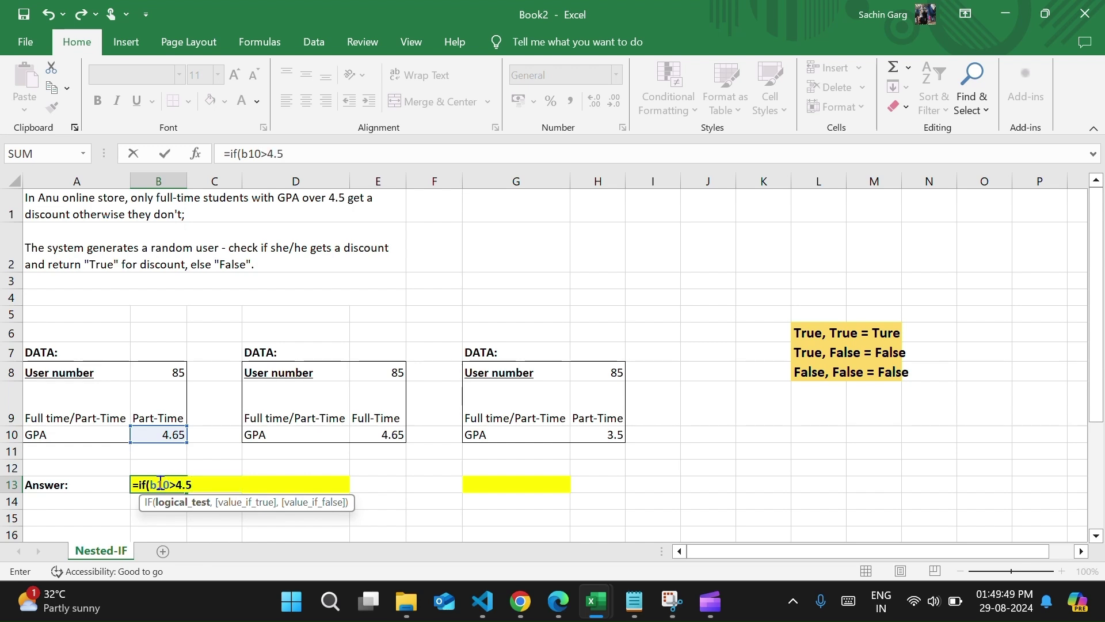
text(,)
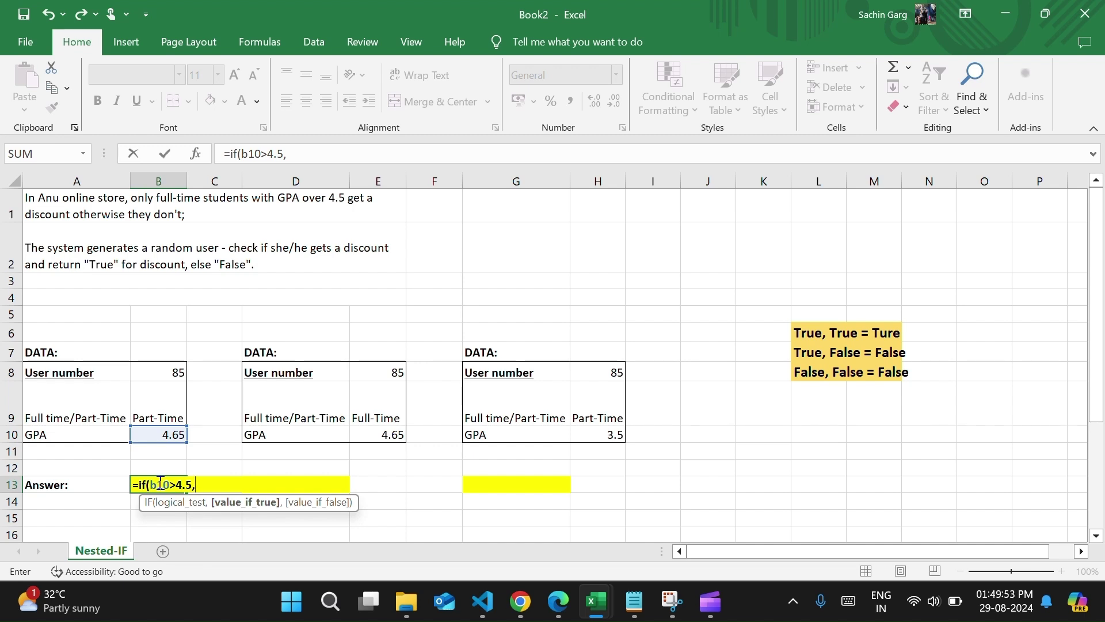
text(if)
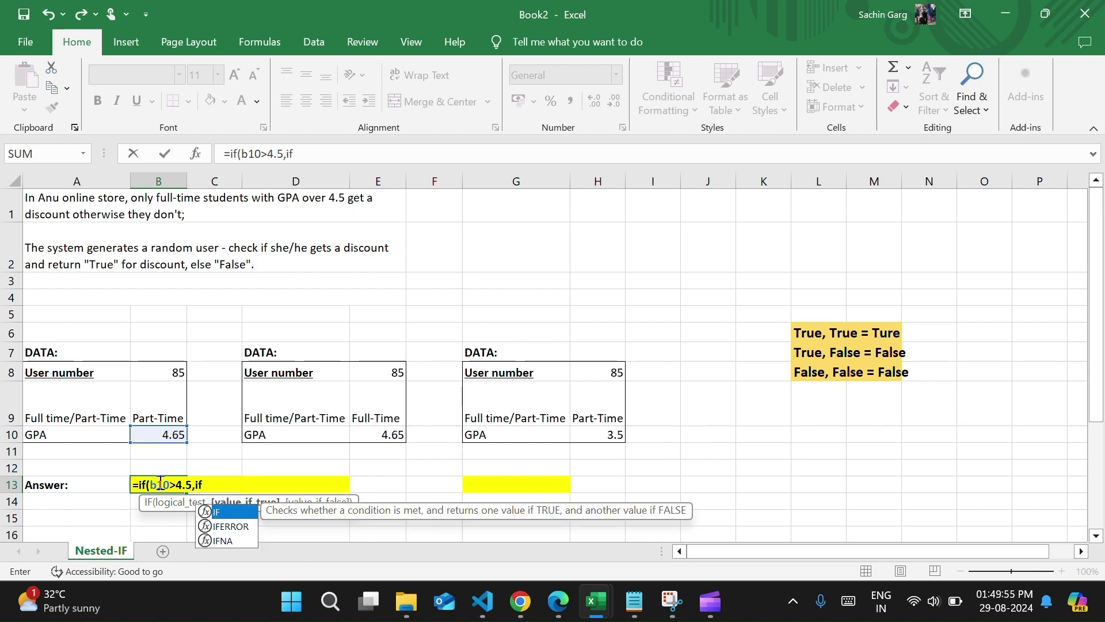
text(()
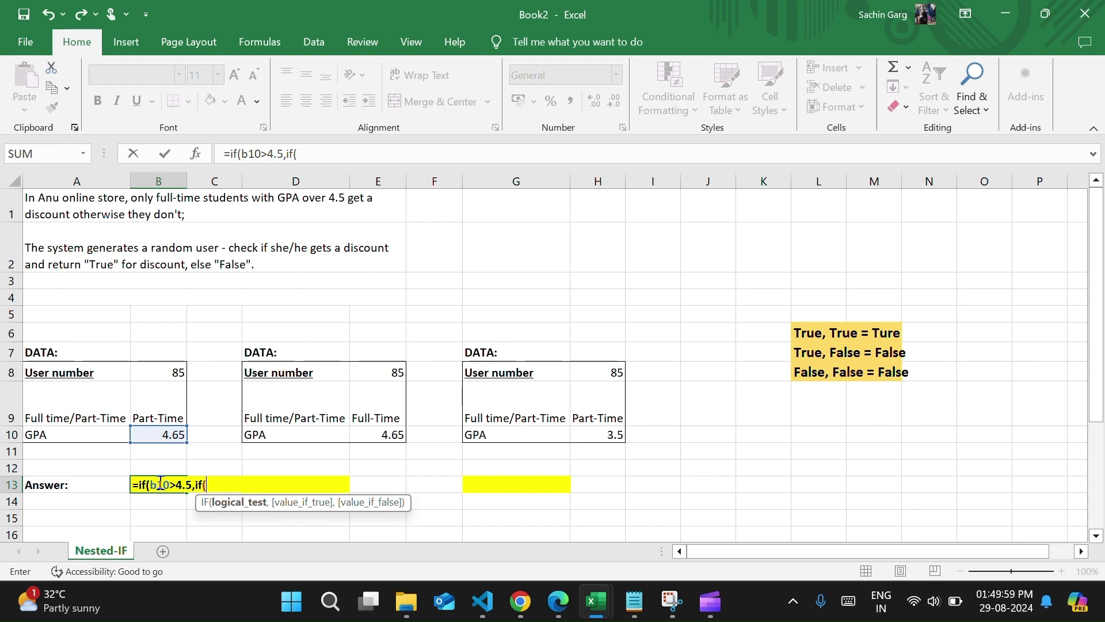
text(b9=)
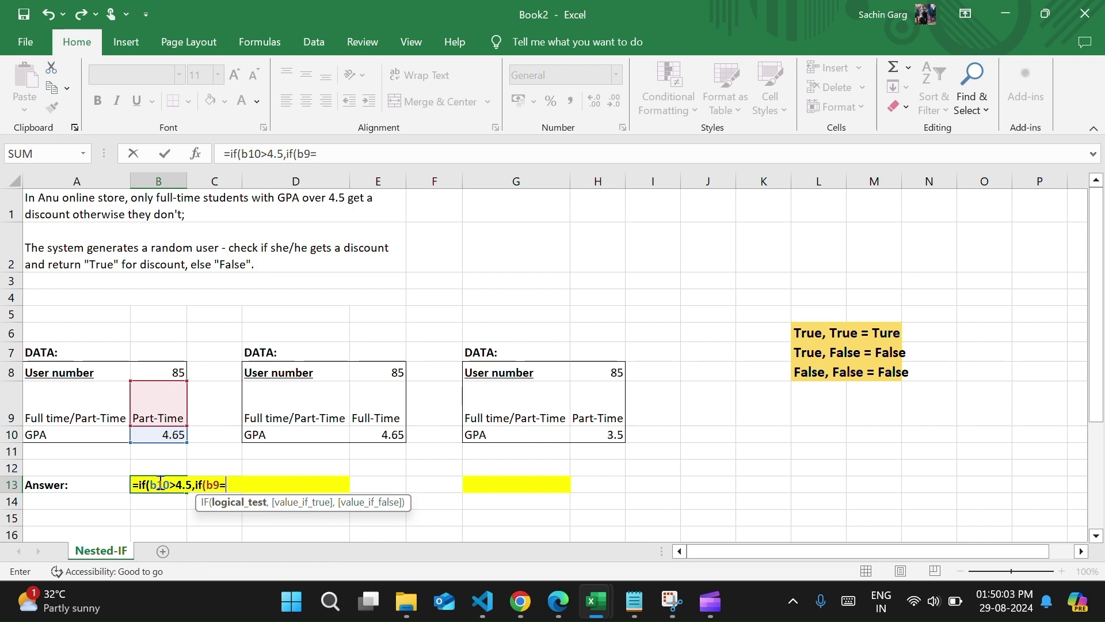
text("Full-)
text(Time)
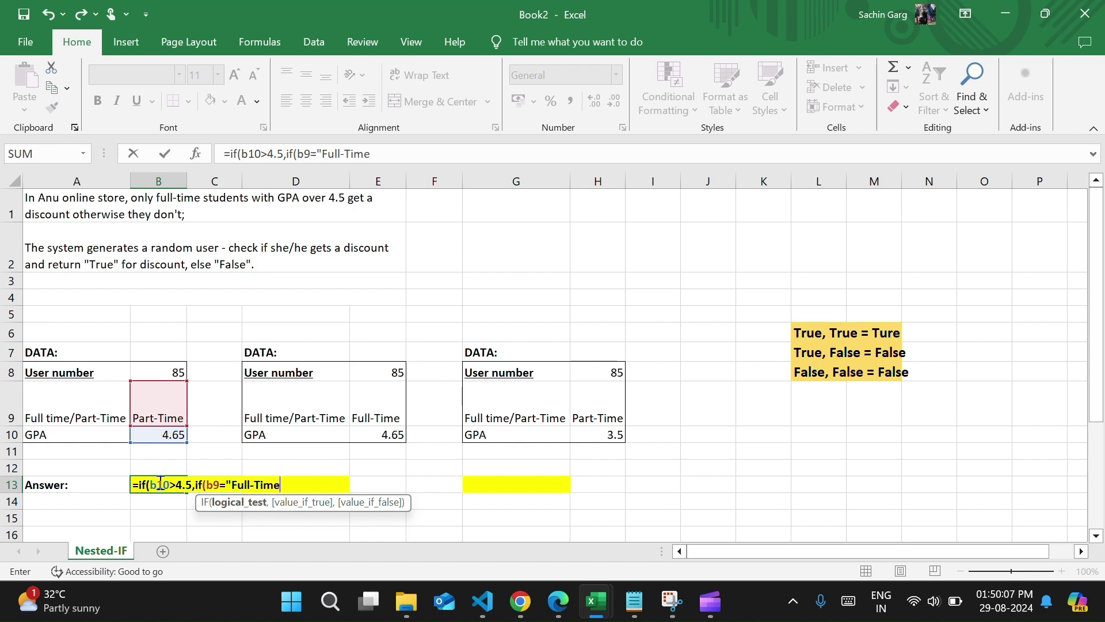
text(")
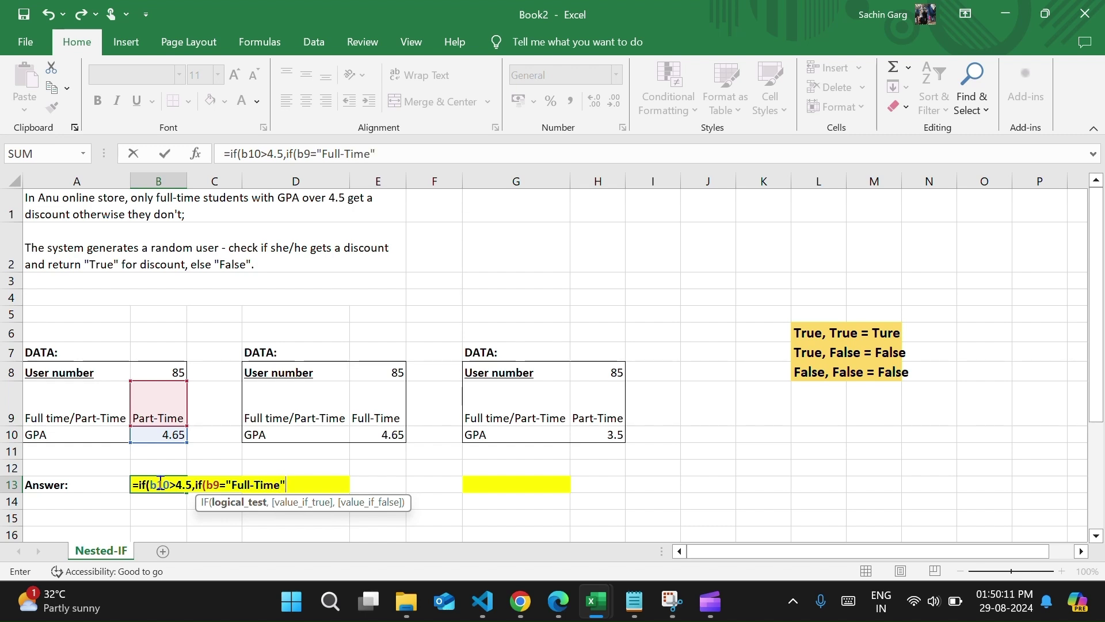
text(,")
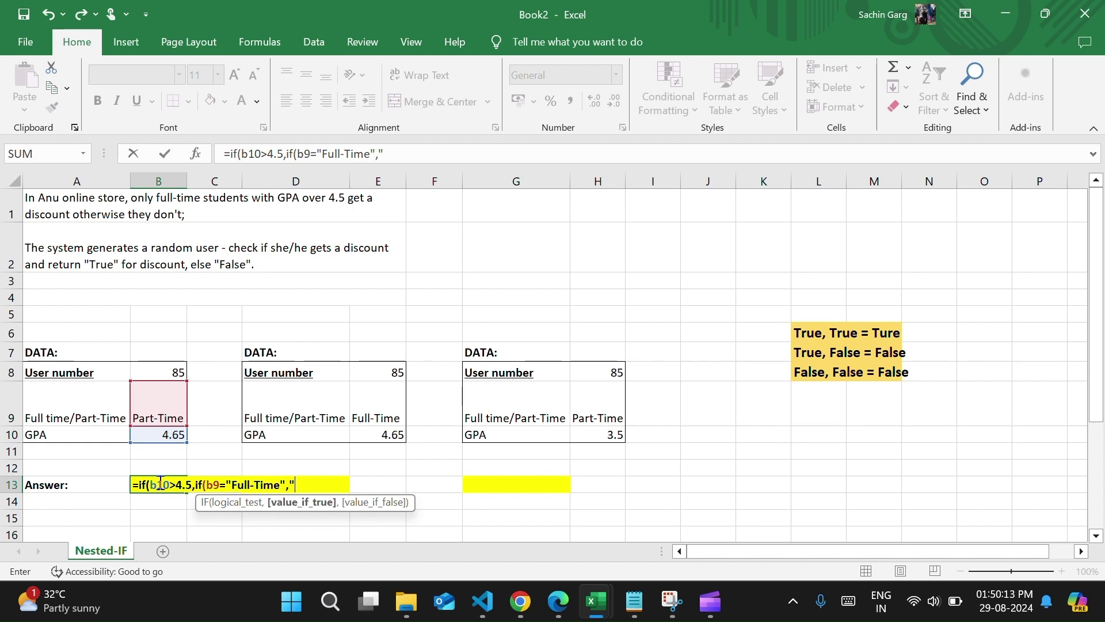
text(True)
text(",)
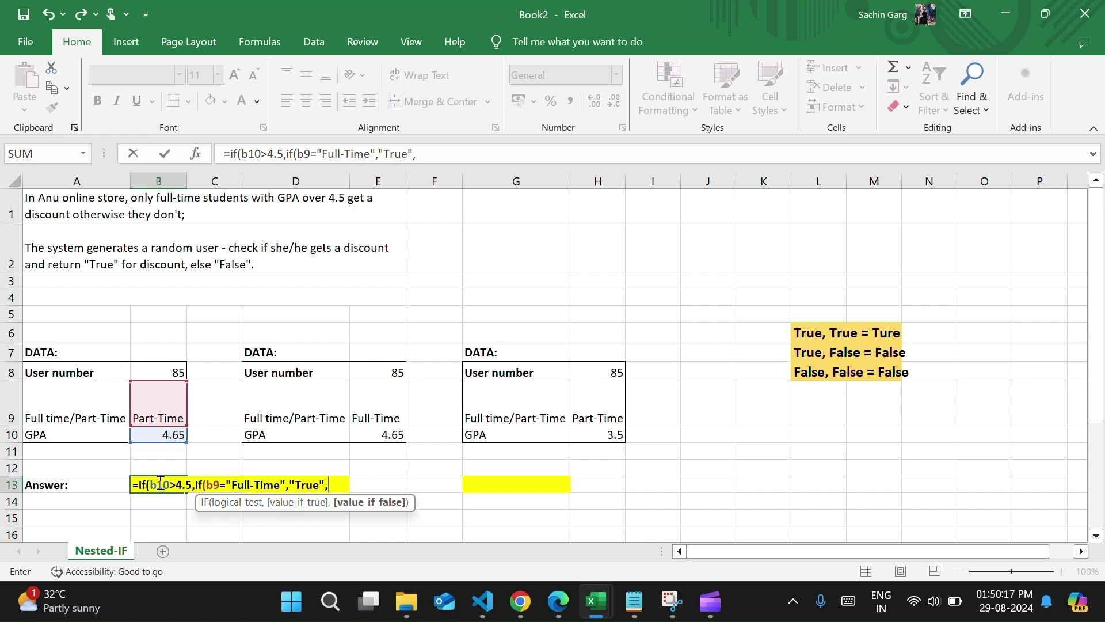
text("False)
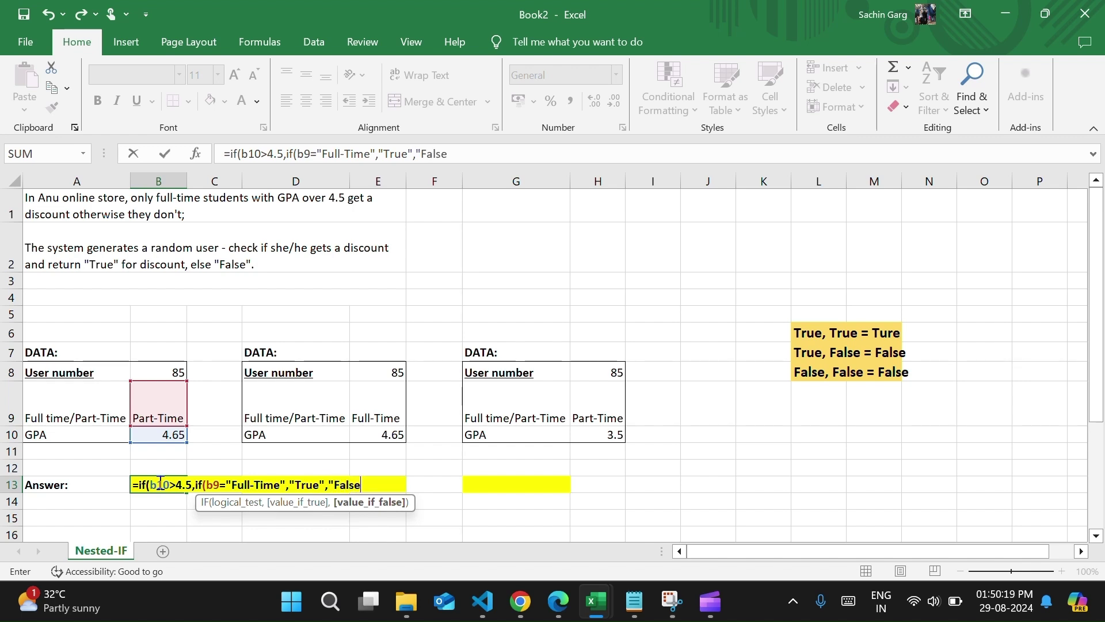
text("))
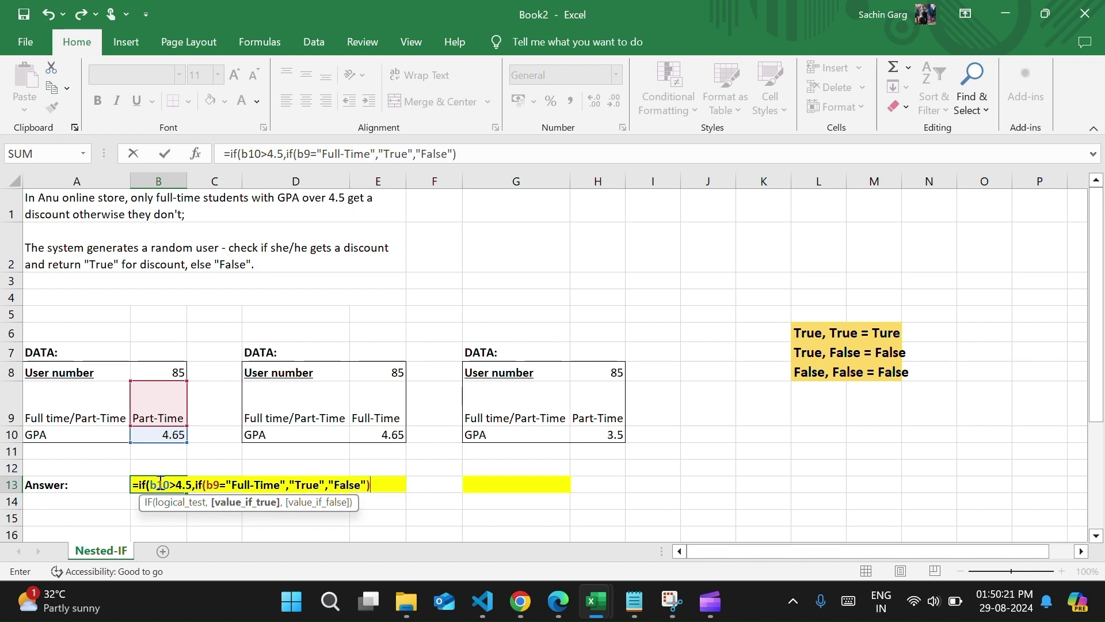
text(,")
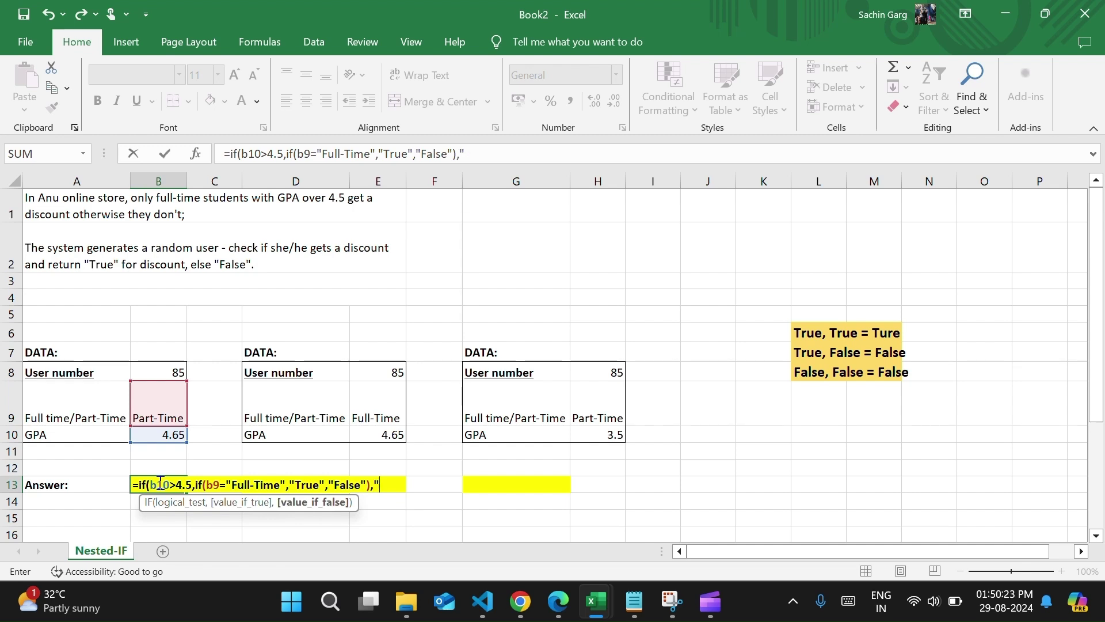
text(False")
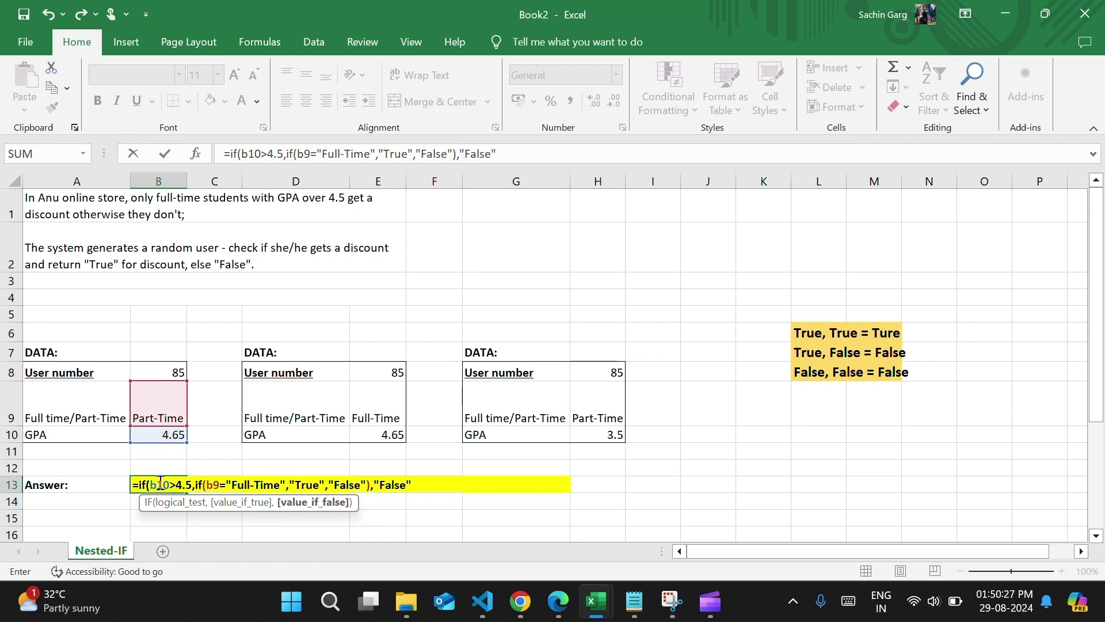
text())
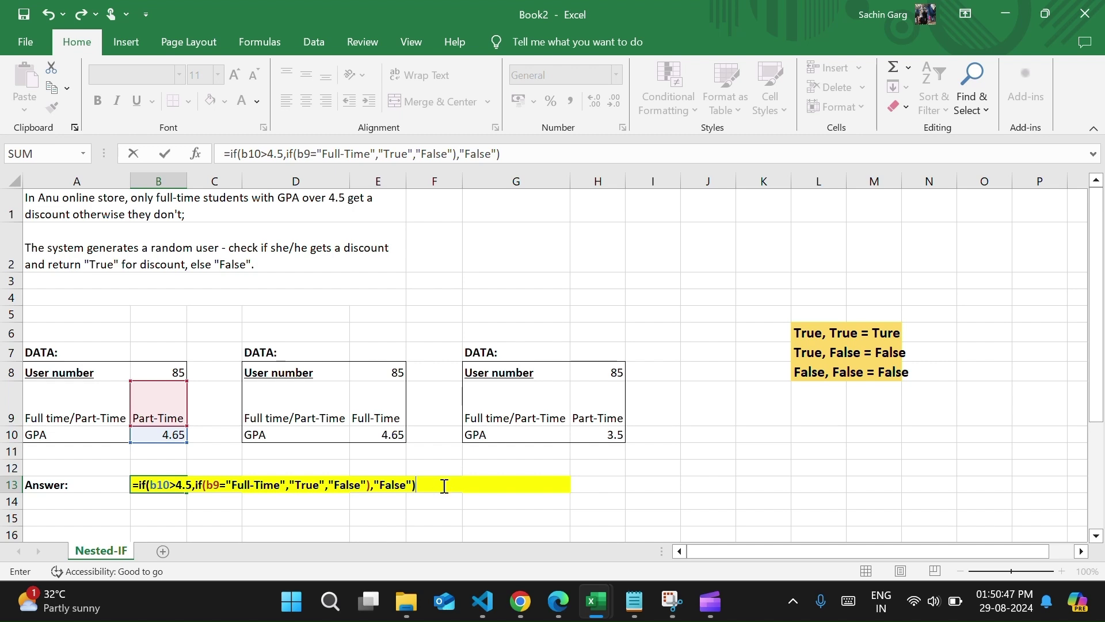
key(Return)
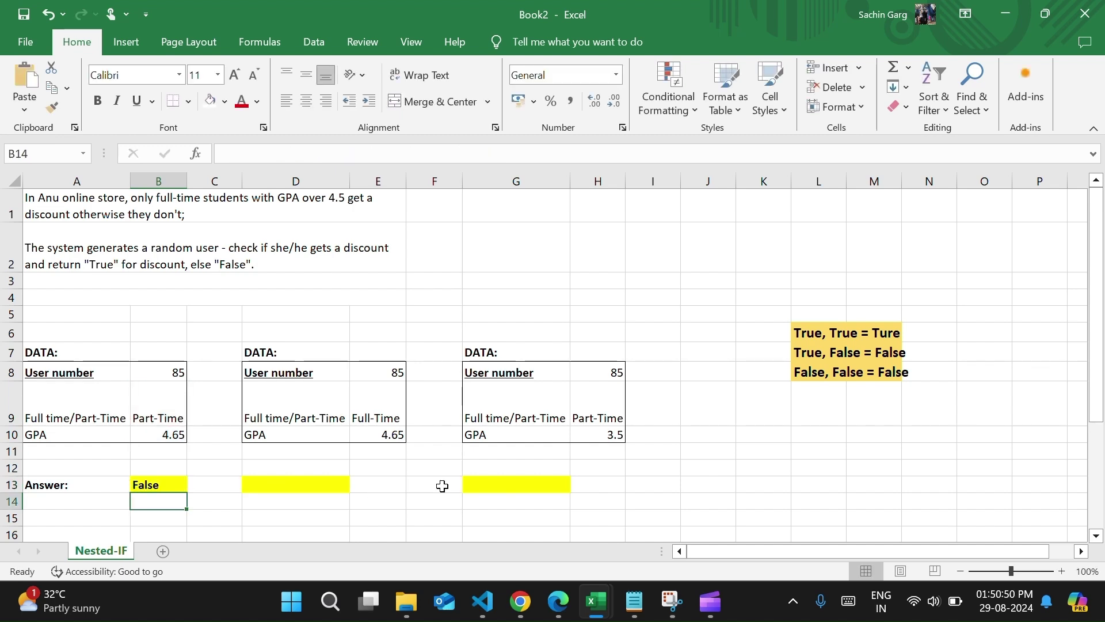
double_click(149, 485)
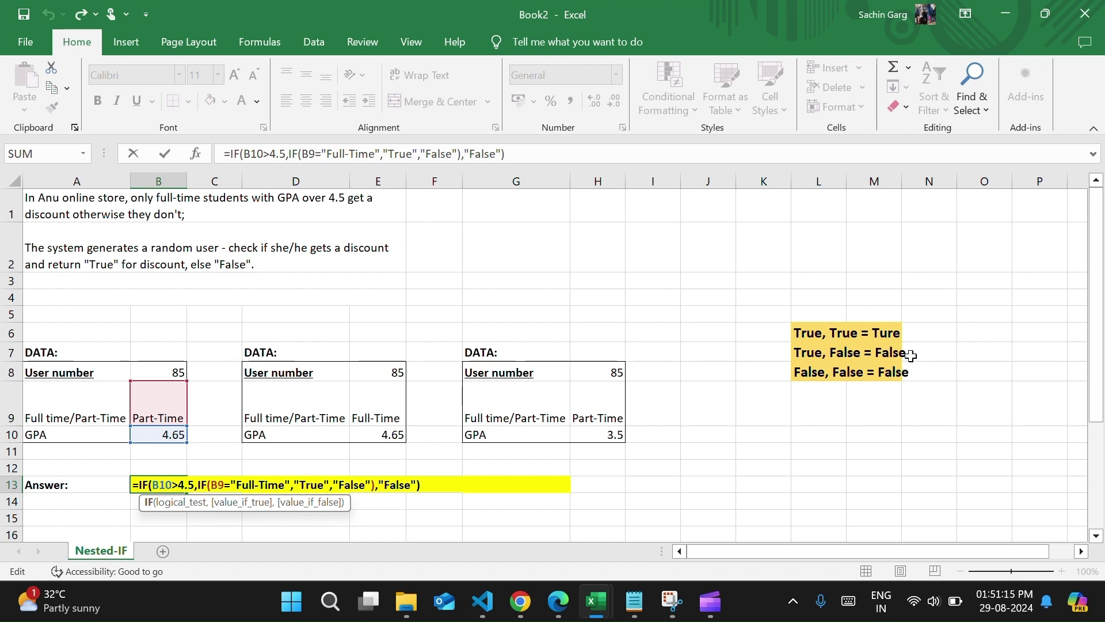
click(677, 499)
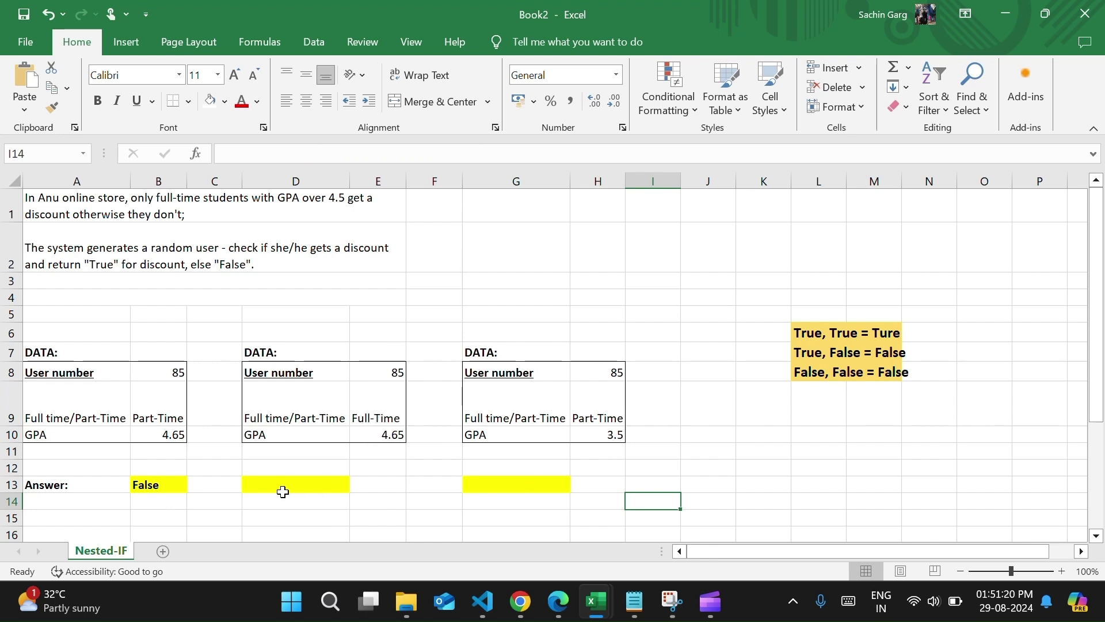
click(285, 487)
text(=if(b9="Full-Time")
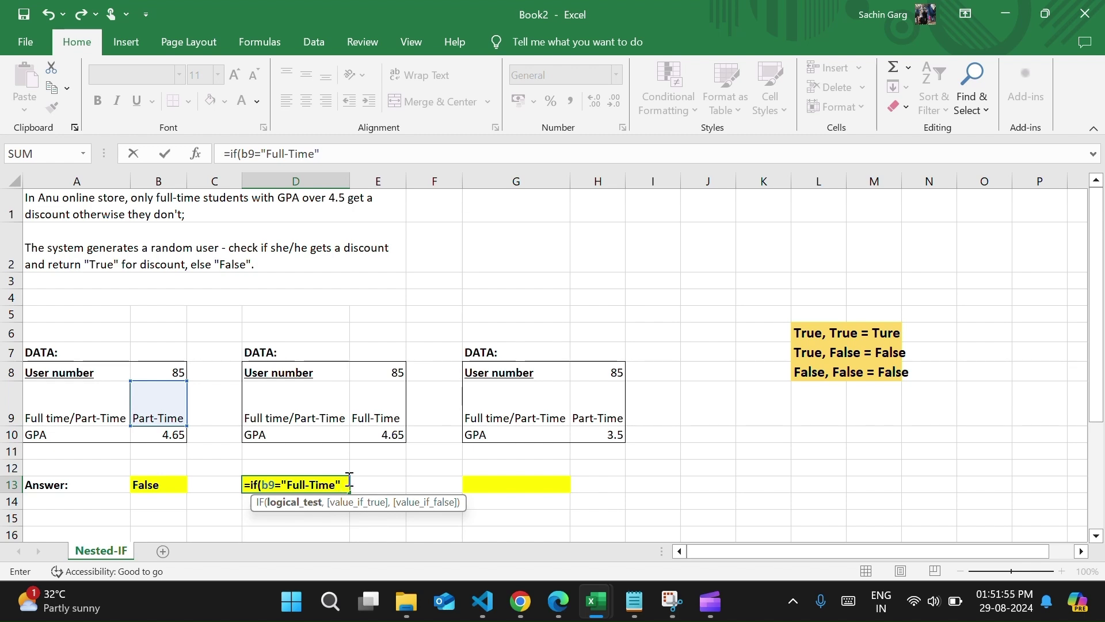
Complete D13's nested IF checking E9 for Full-Time and E10 above 4.5, returning True/False
text(,)
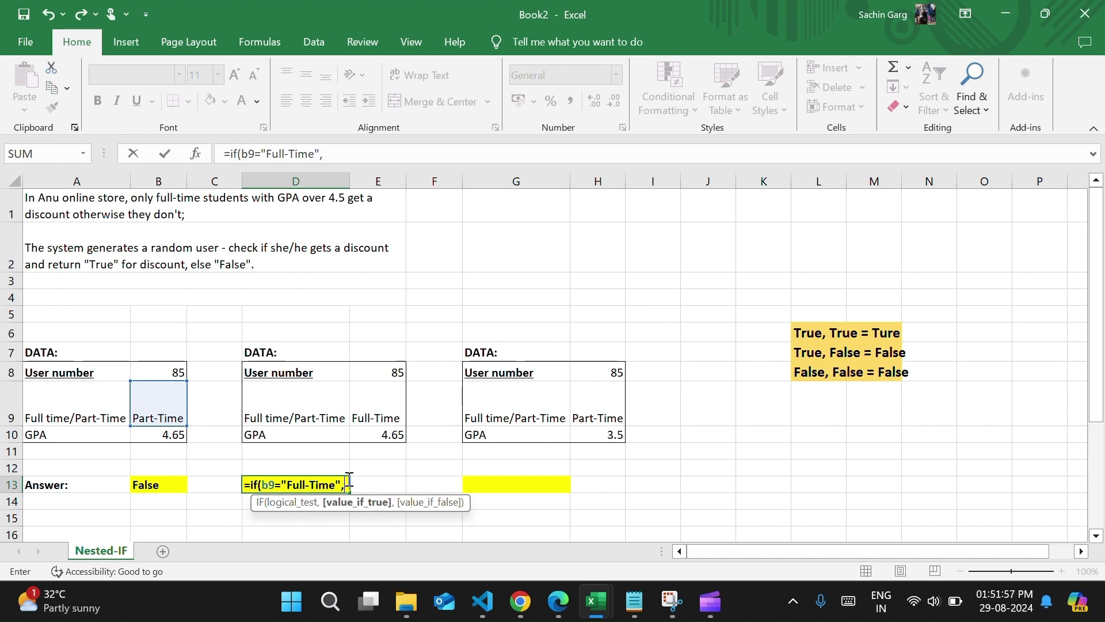
text(if)
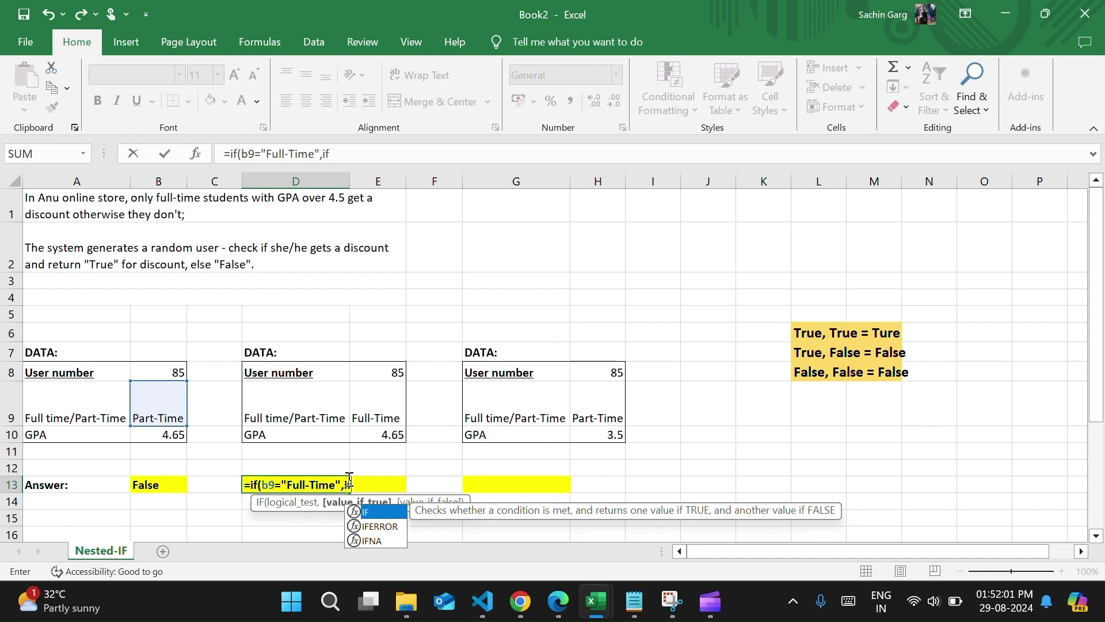
text(()
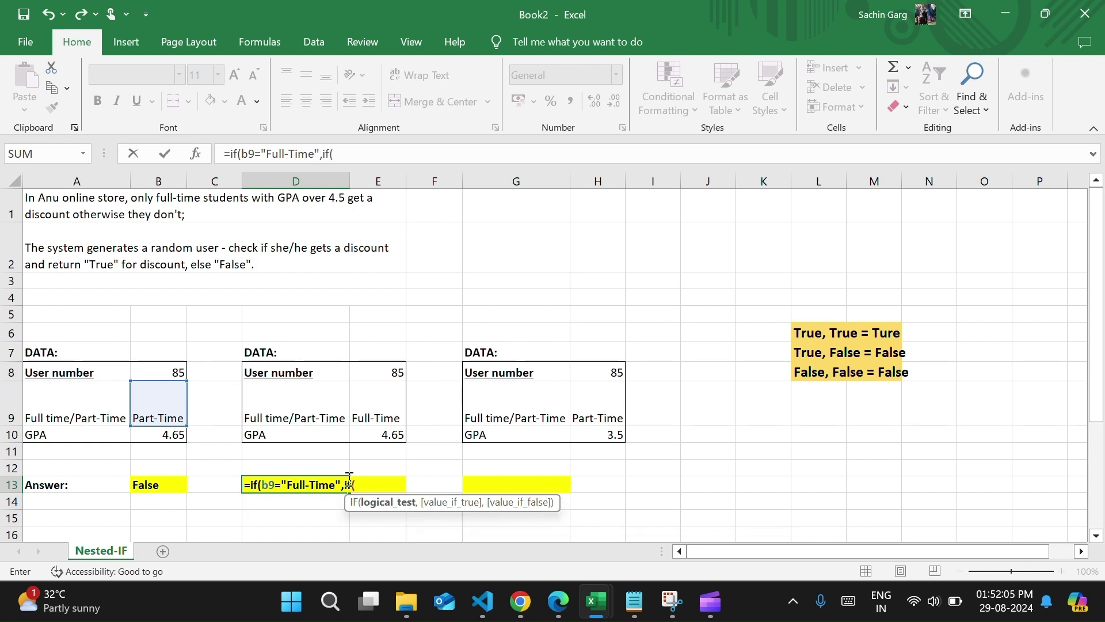
text(b10)
key(BackSpace)
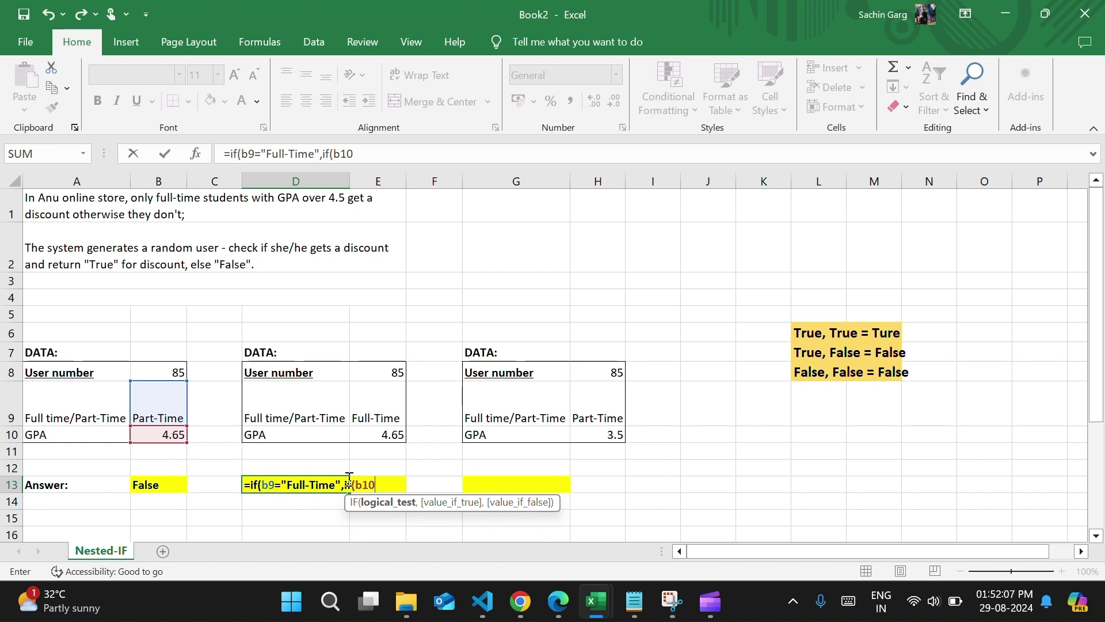
key(BackSpace)
key(BackSpace)
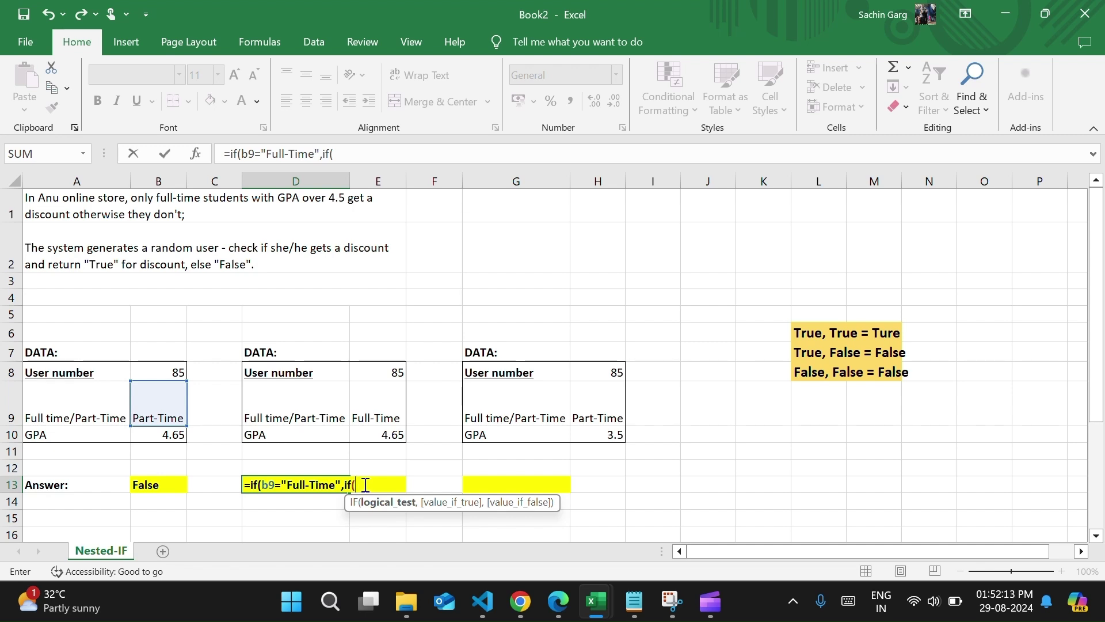
text(e10)
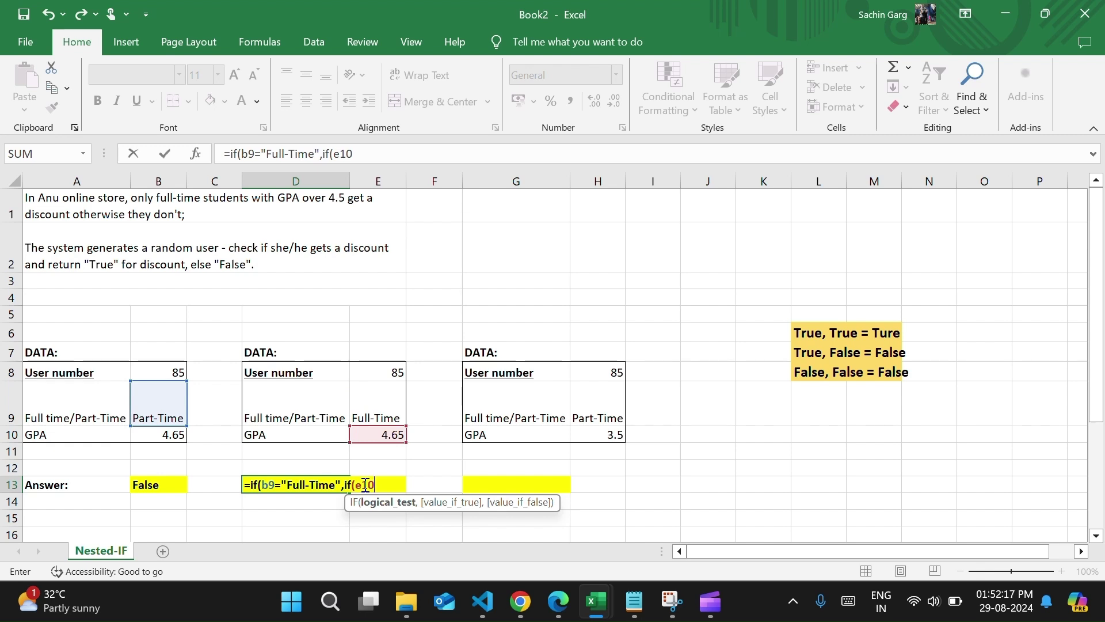
text(>4)
text(.5)
text(,)
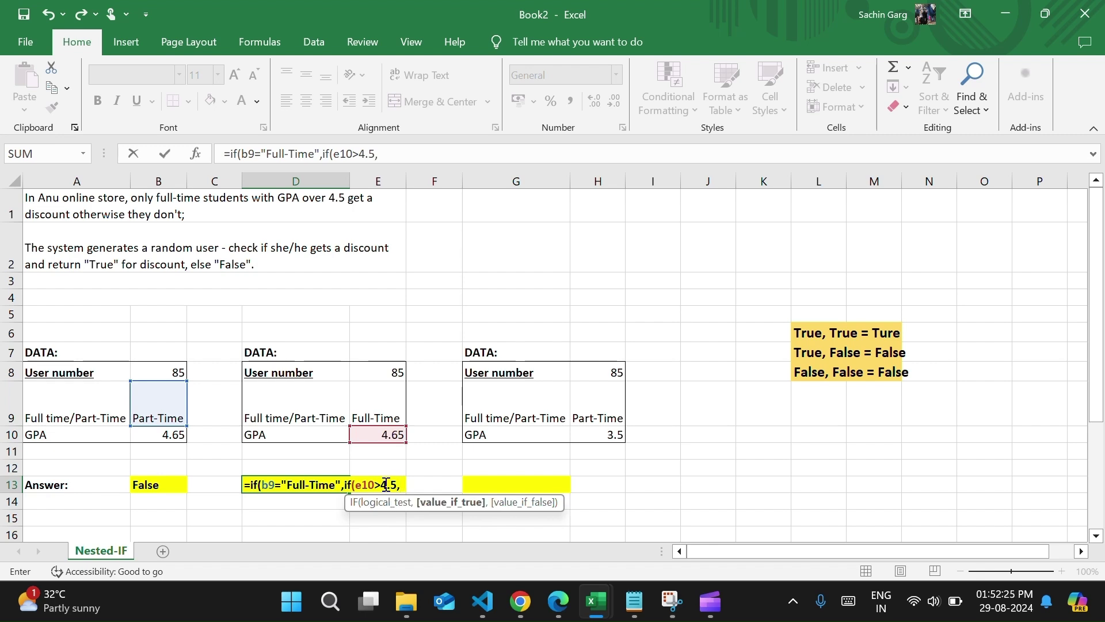
text(")
text(True)
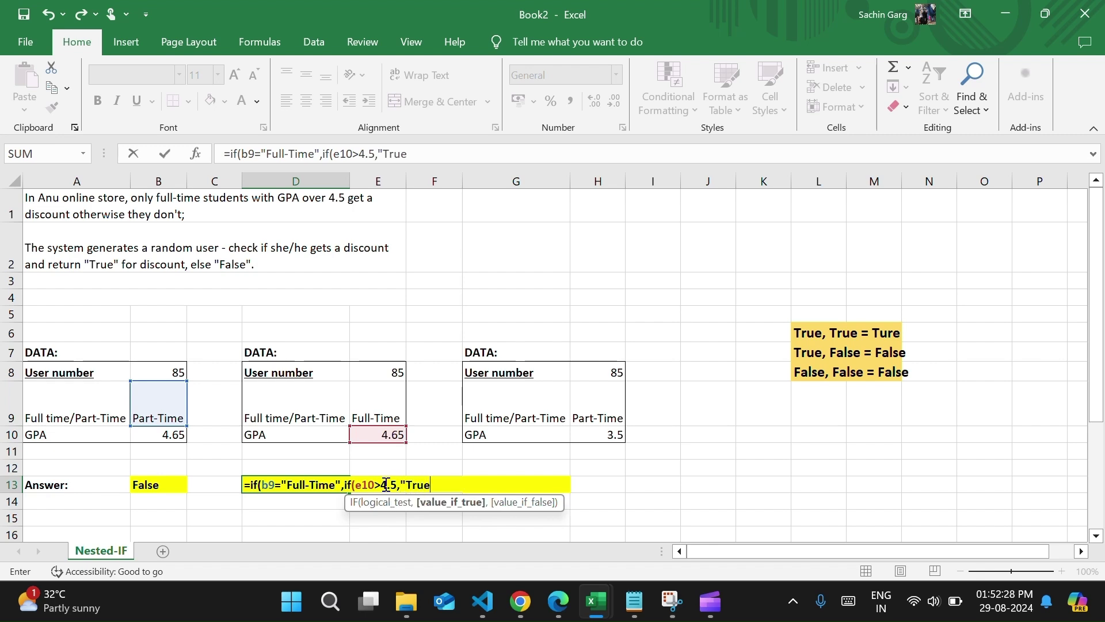
text(",)
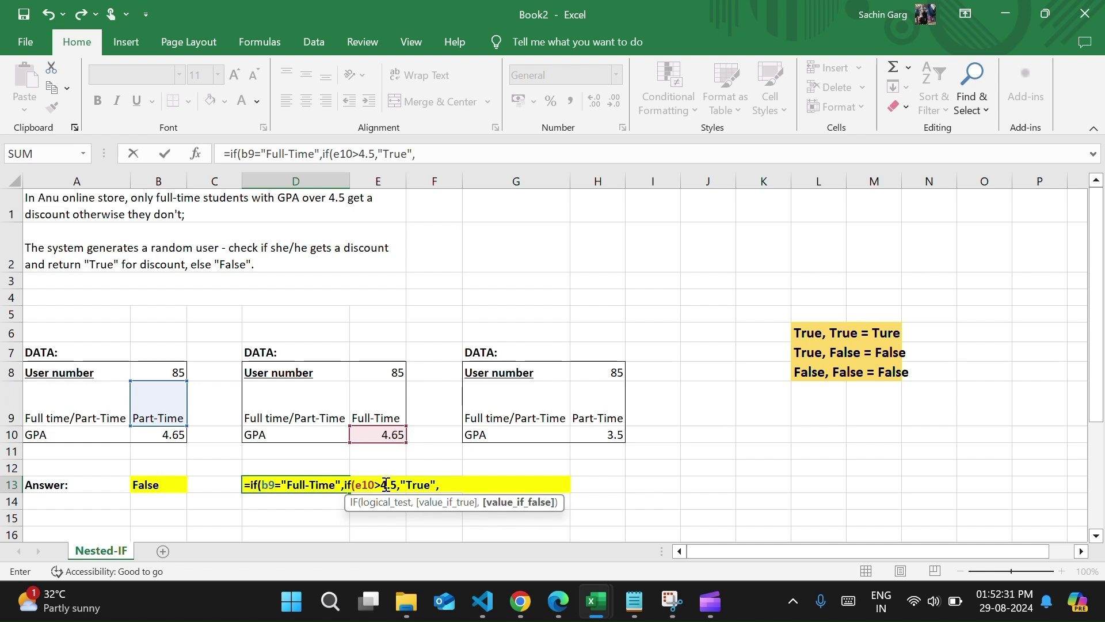
text("No")
click(461, 485)
key(BackSpace)
key(BackSpace)
text(Fa)
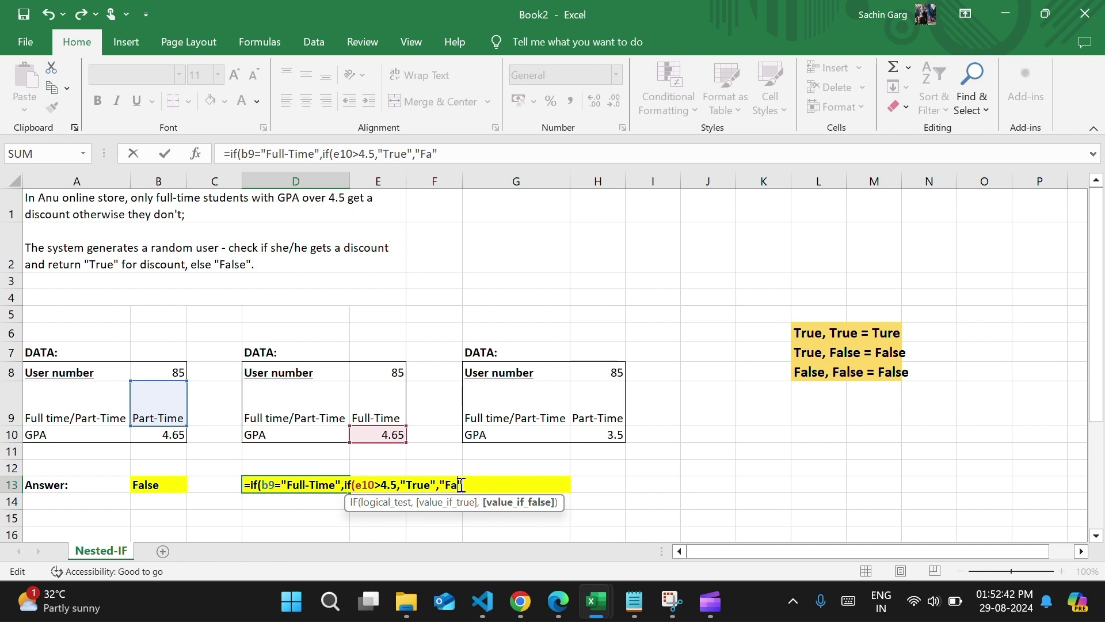
text(lse")
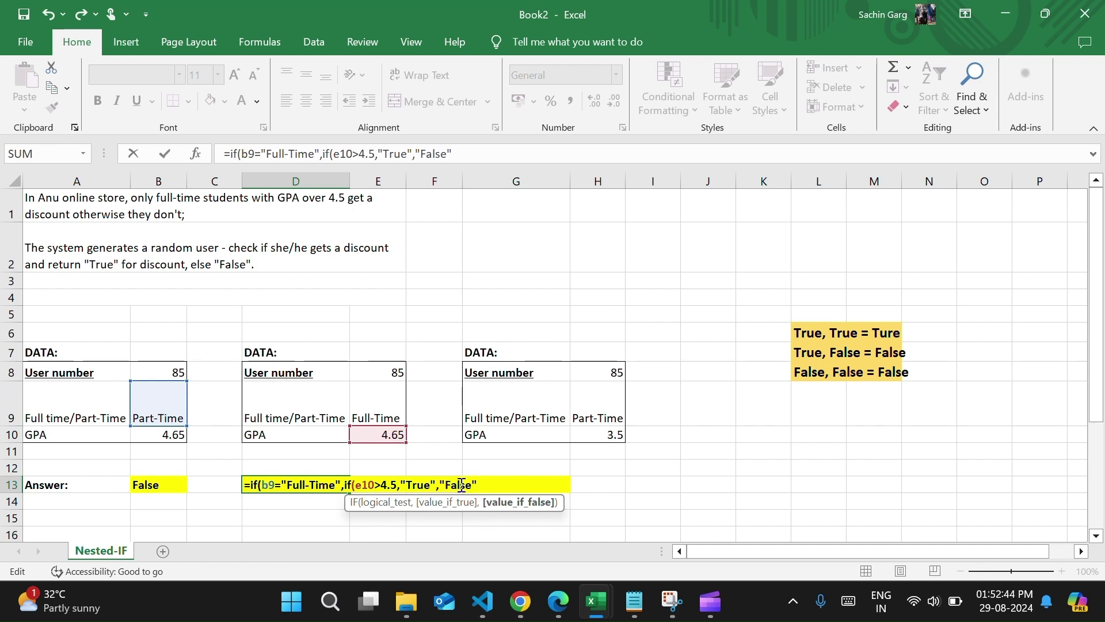
text())
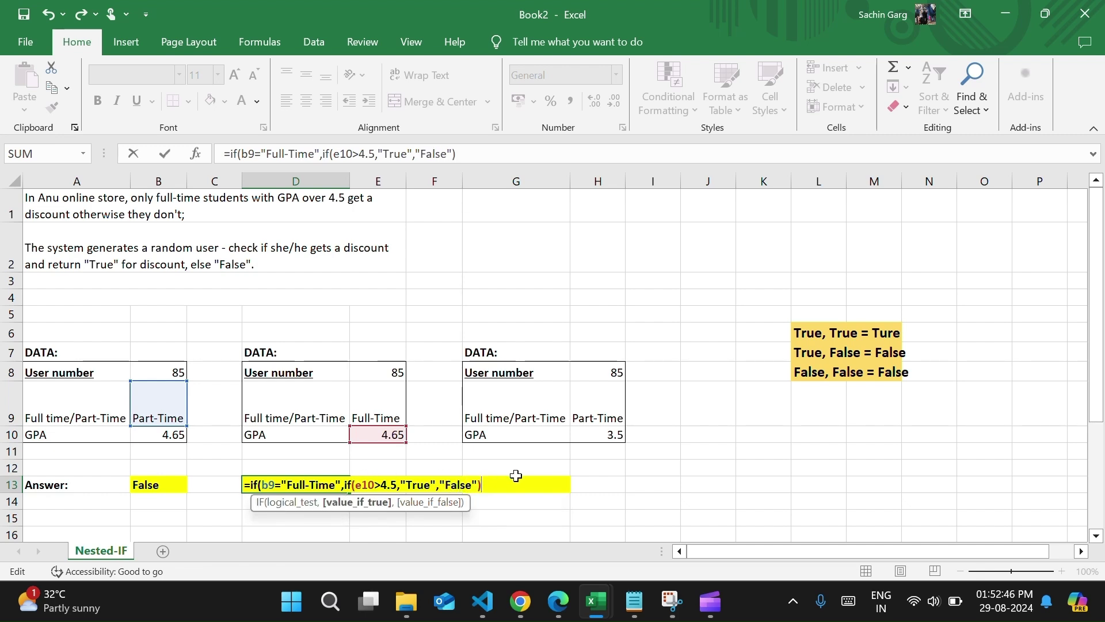
text(,"False)
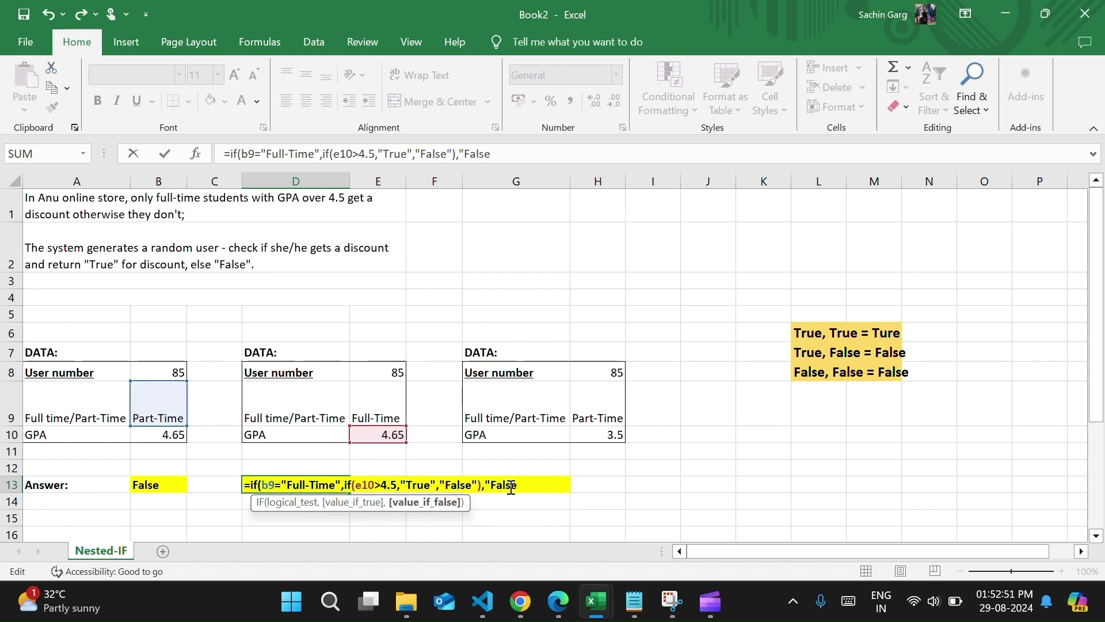
text())
key(Return)
Review D13's formula, which shows True, then begin editing G13
click(292, 484)
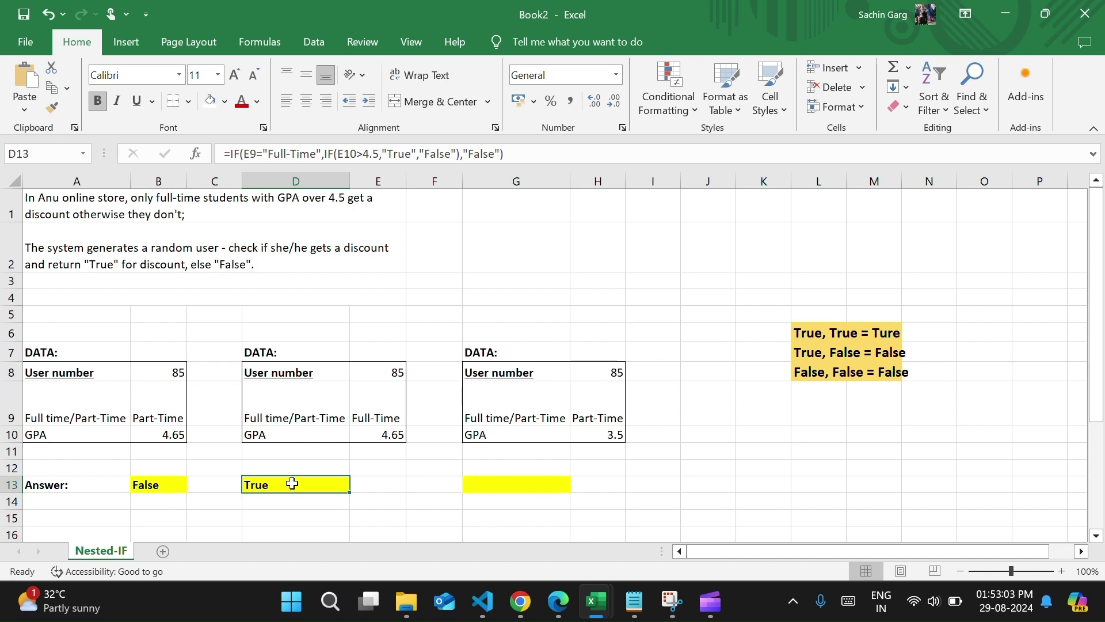
double_click(291, 484)
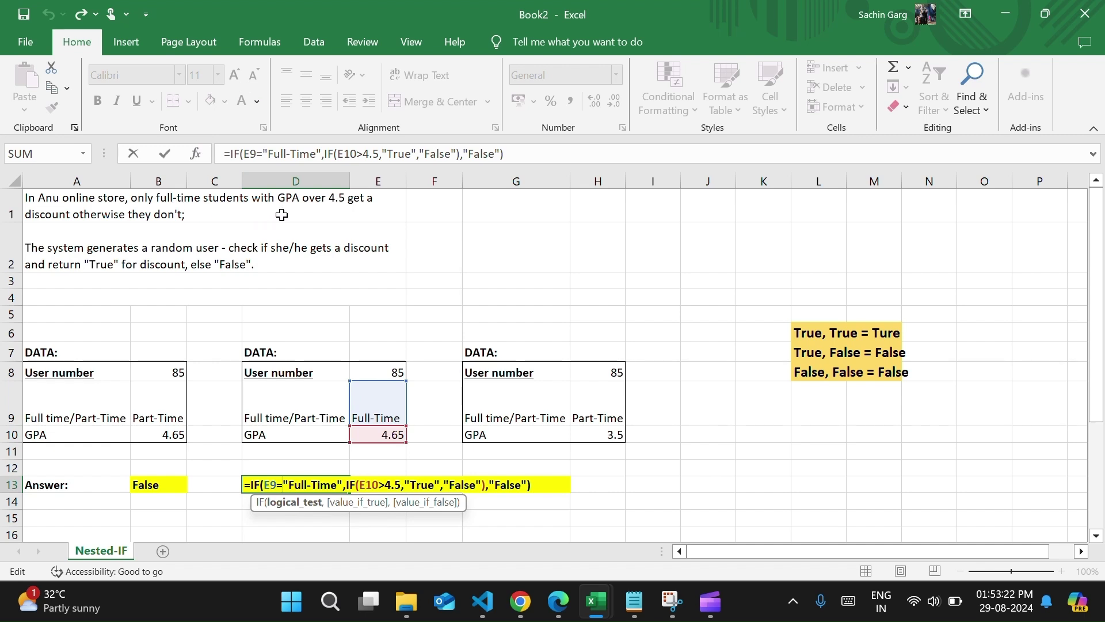
click(653, 467)
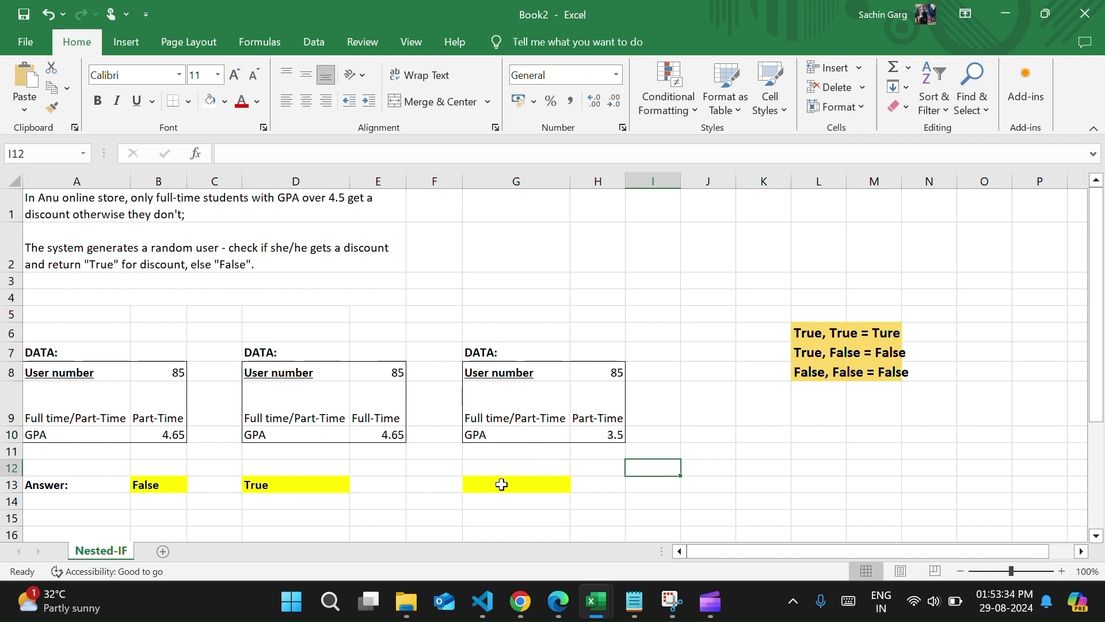
double_click(501, 485)
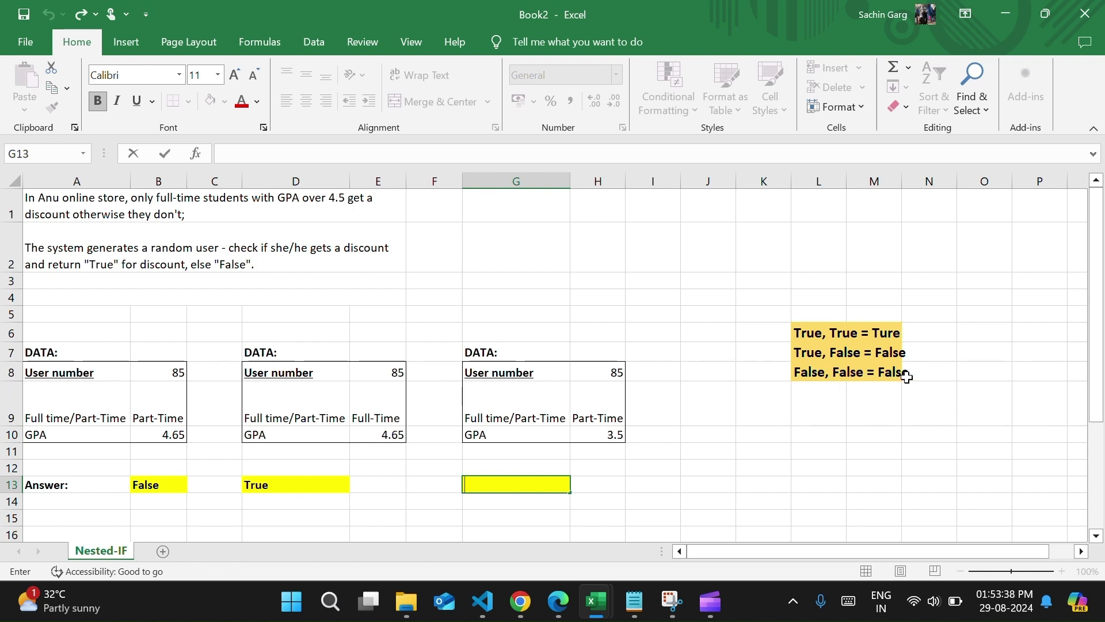
Enter =IF(H10>4.5,IF(H9="Full-Time","True","False"),"False") in G13, fixing typos along the way
text(=)
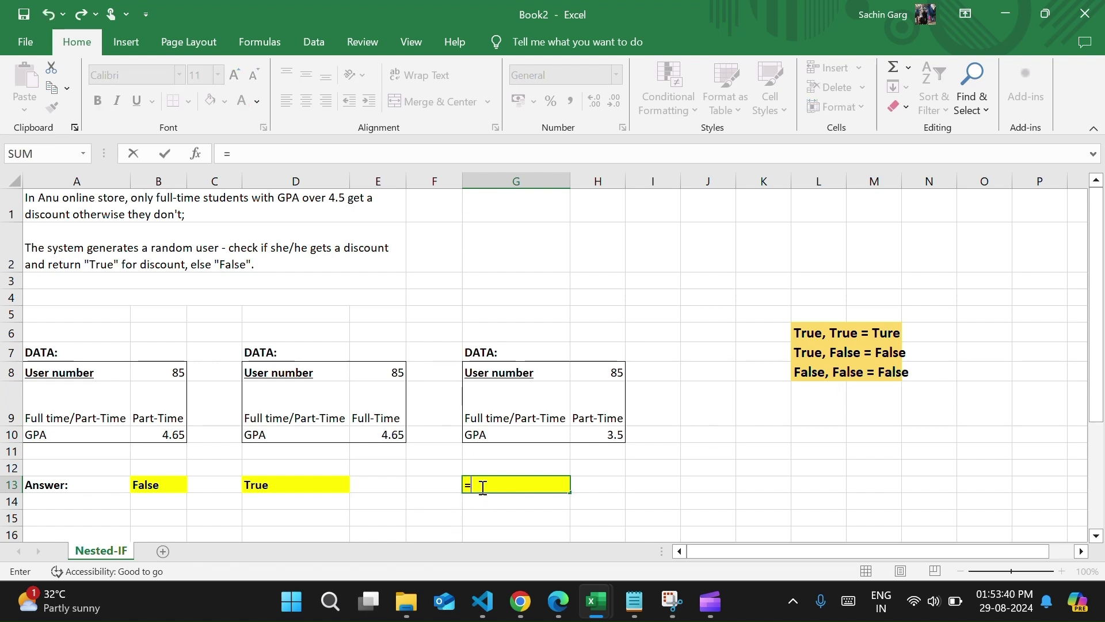
text(if()
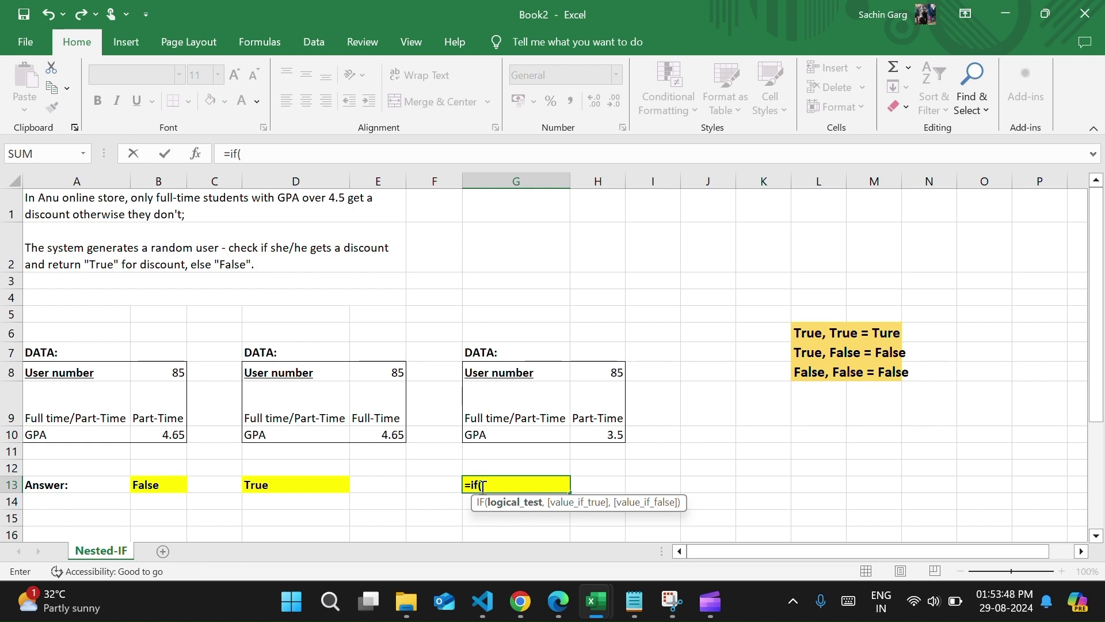
text(h10)
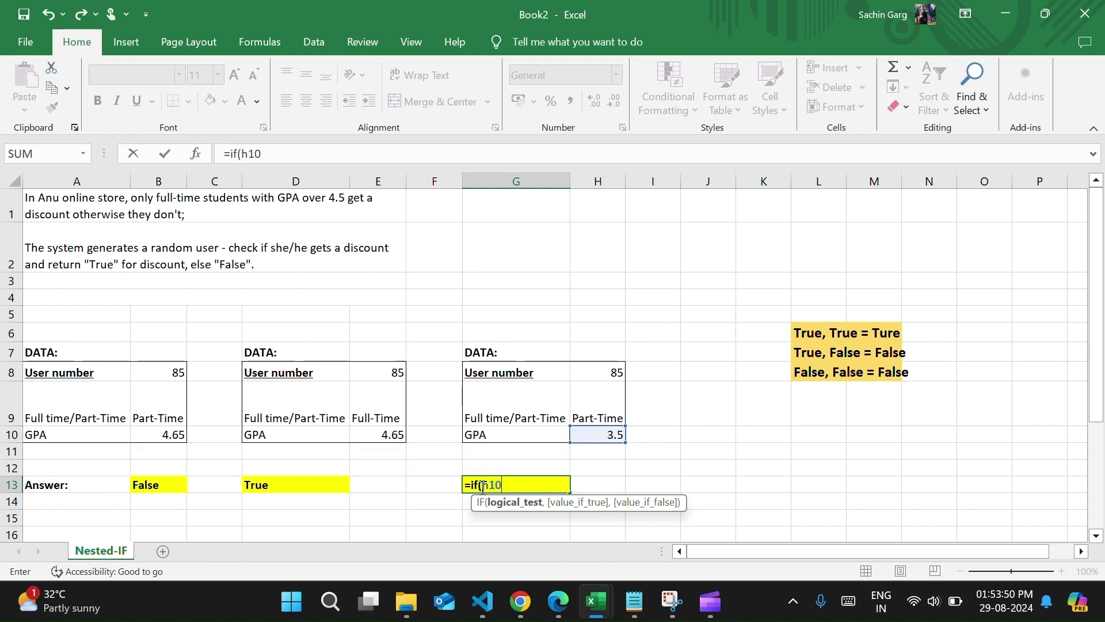
text(>4.5)
text(,)
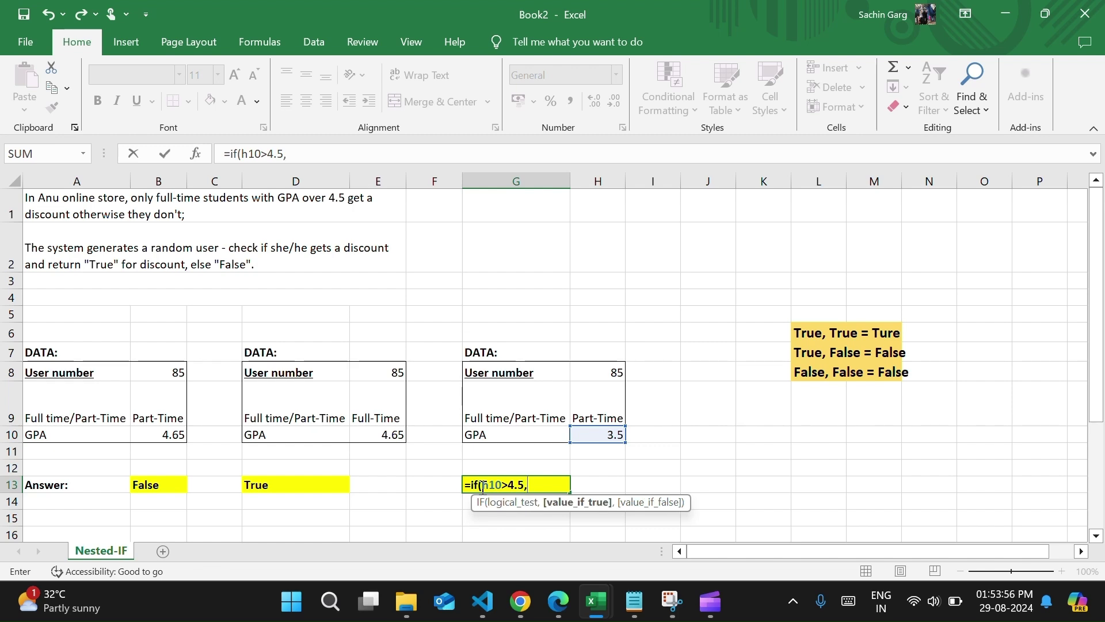
text(if()
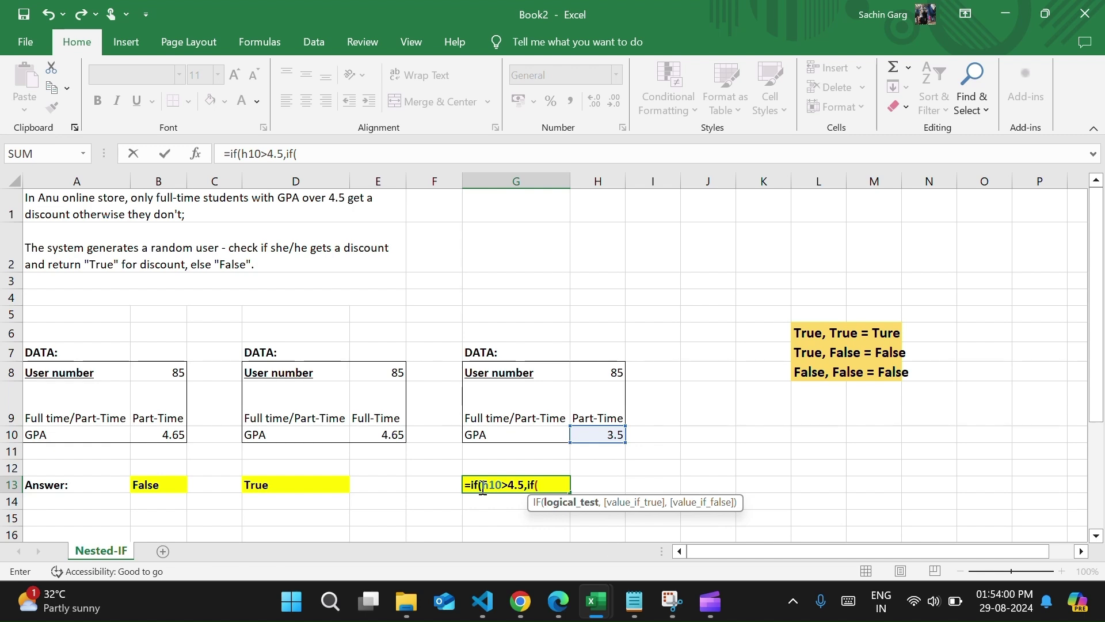
text(h9)
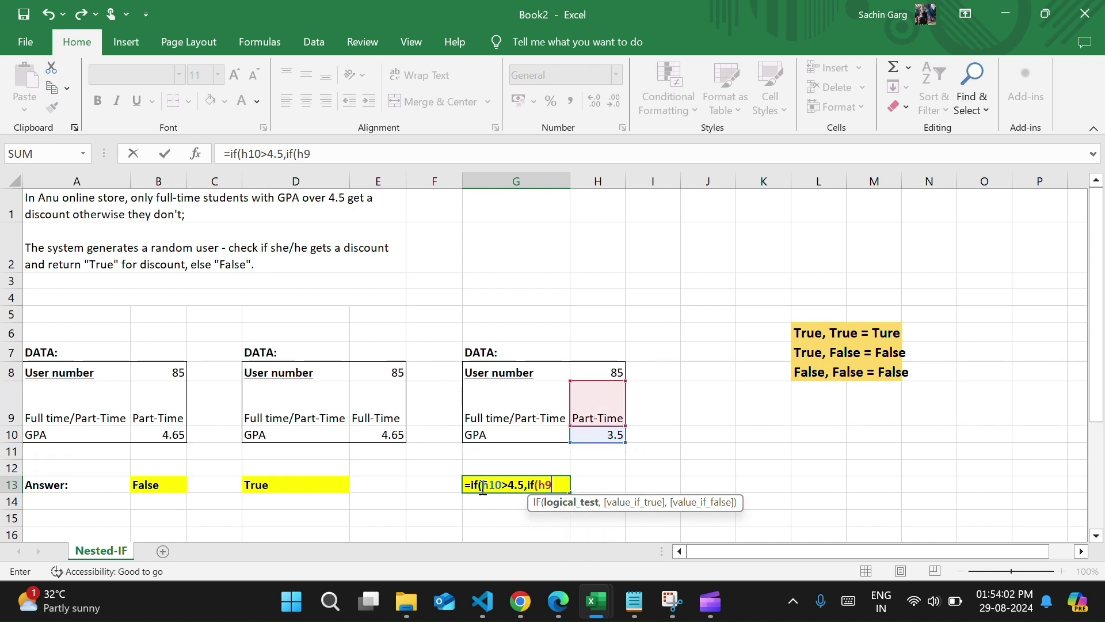
text(="Full)
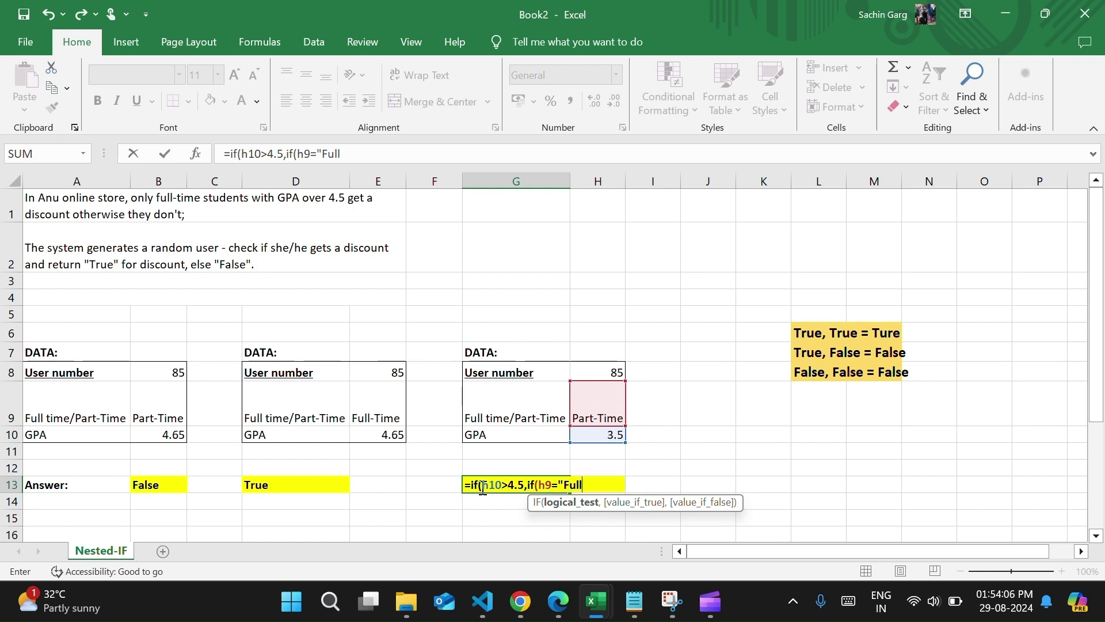
text(-Time)
text(",")
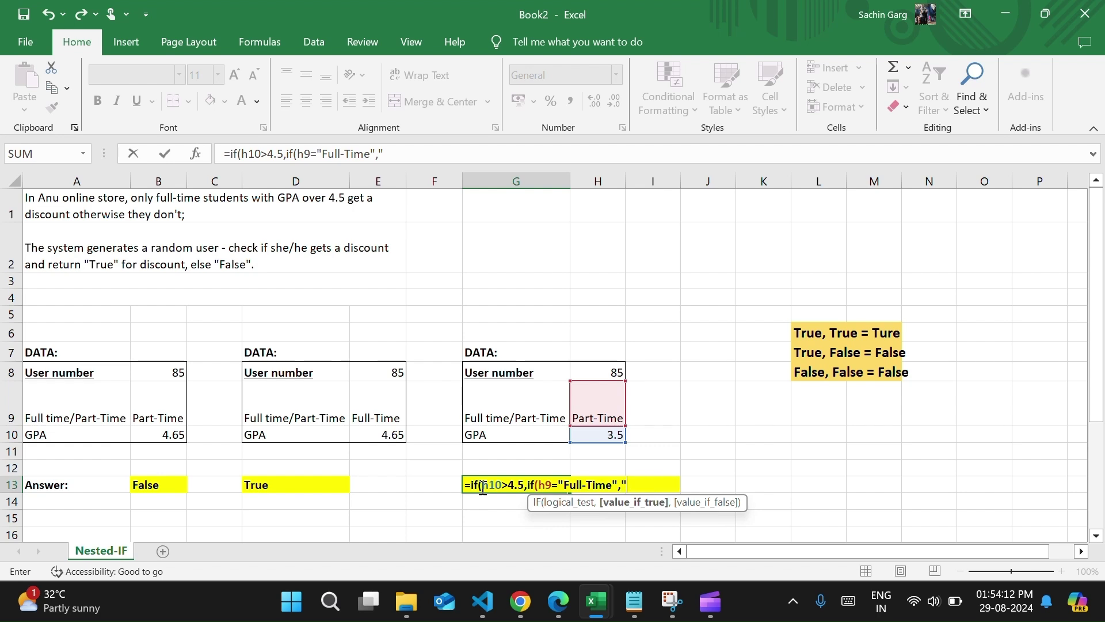
text(True)
text(m)
key(BackSpace)
text(<)
key(BackSpace)
text(,")
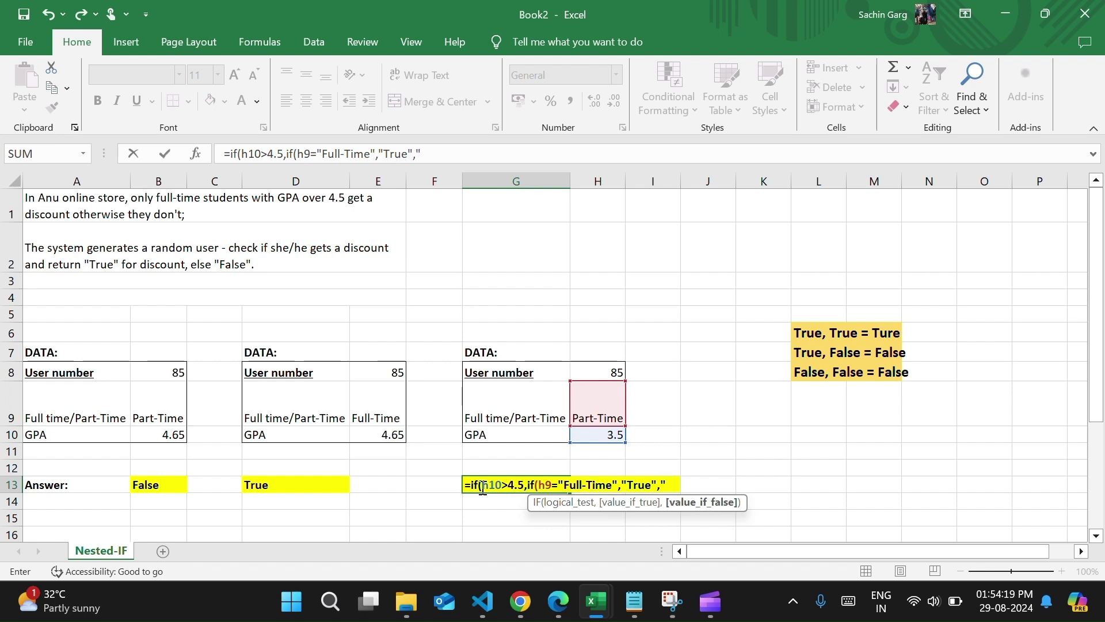
text(Fa;s)
key(BackSpace)
key(BackSpace)
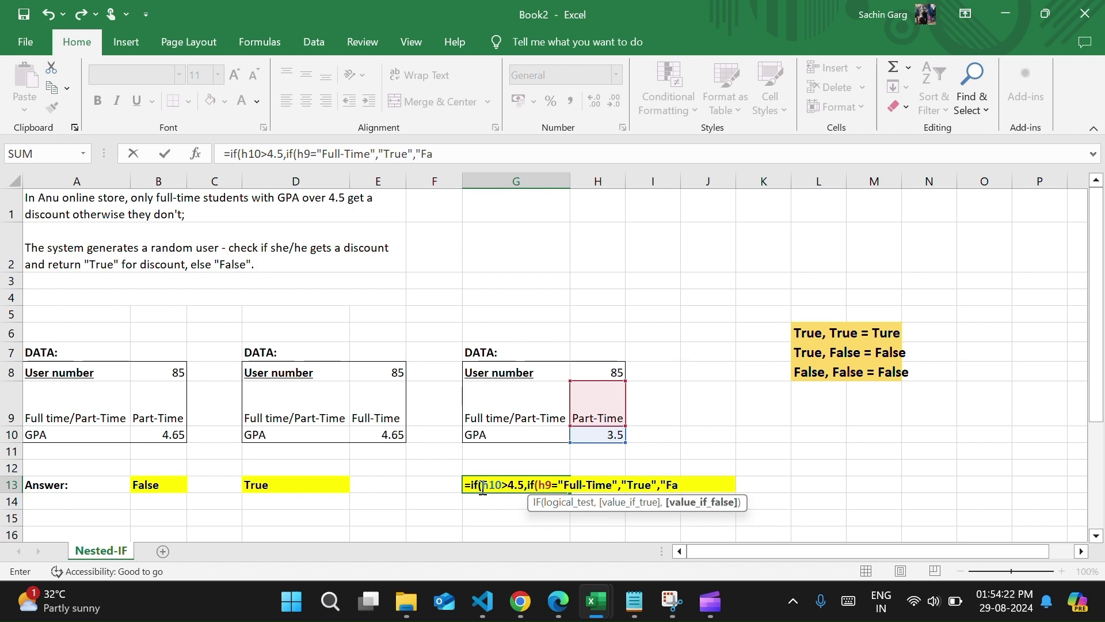
text(lse"))
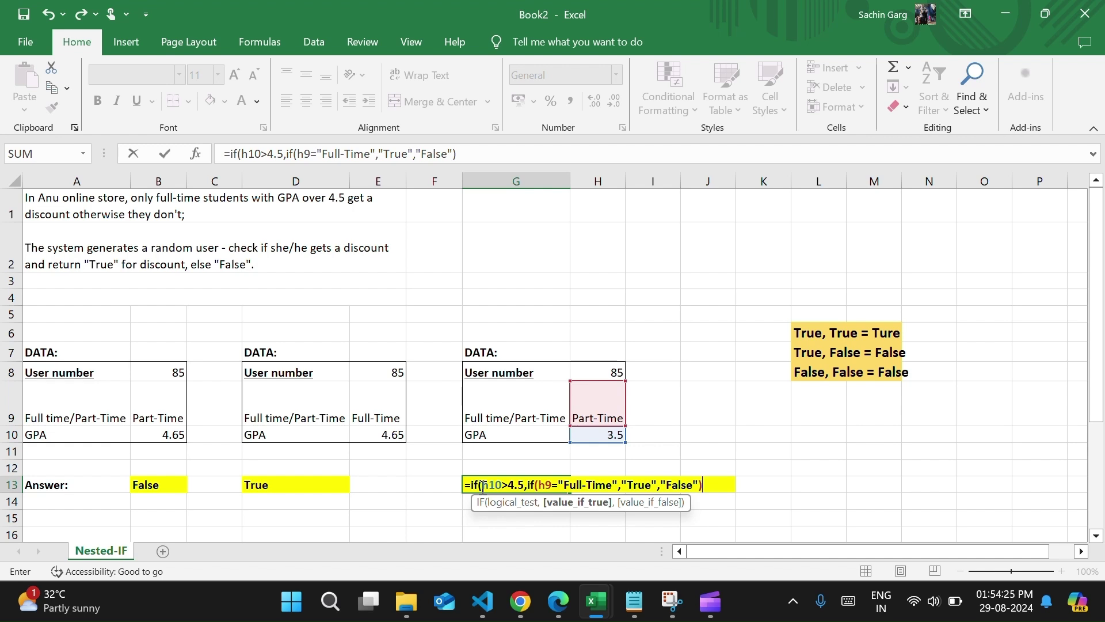
text(,"F)
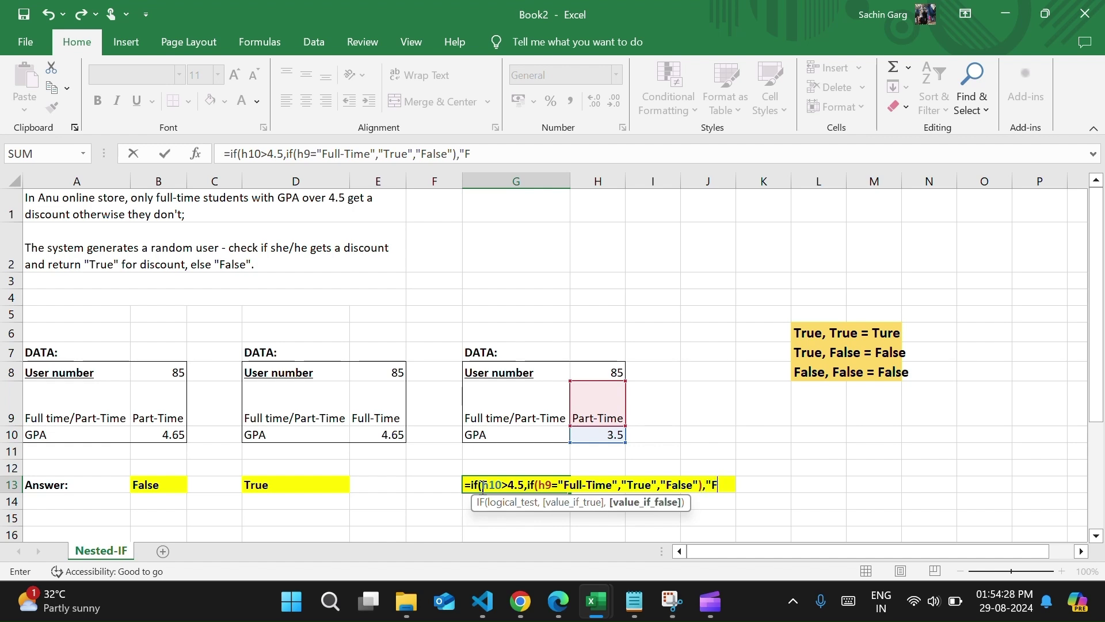
text(alse")
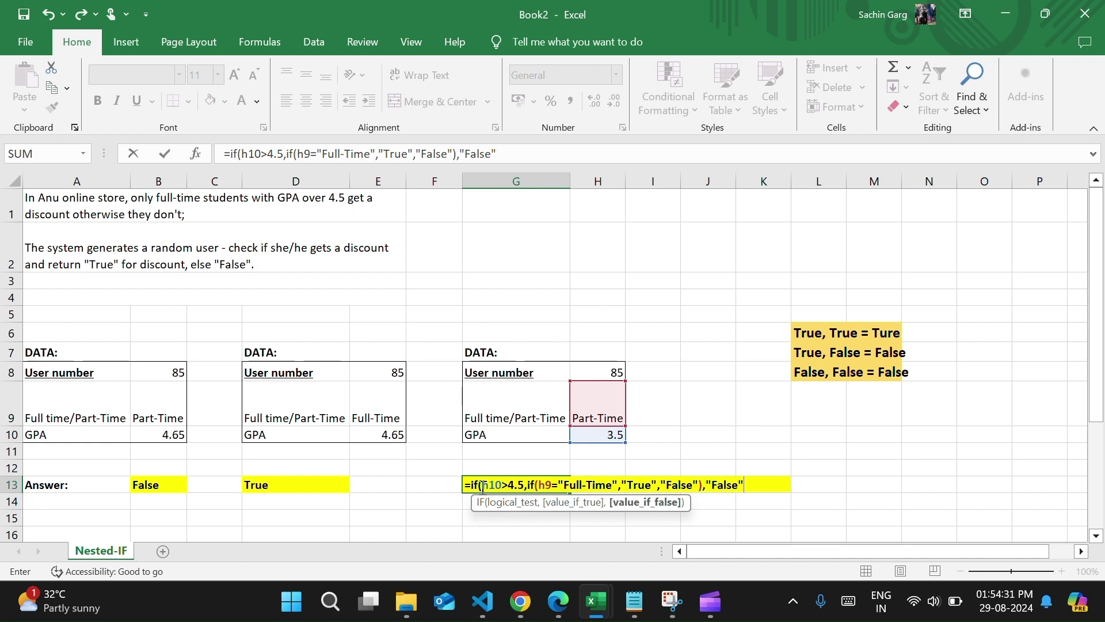
text())
key(Return)
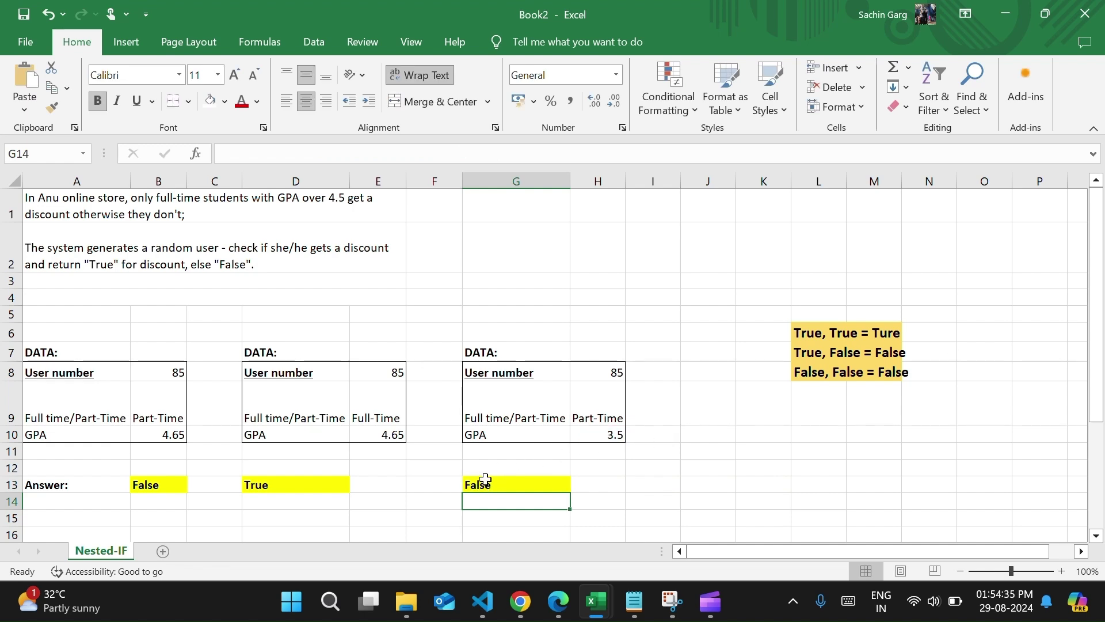
Review G13's formula, which returns False, and confirm it unchanged
double_click(486, 482)
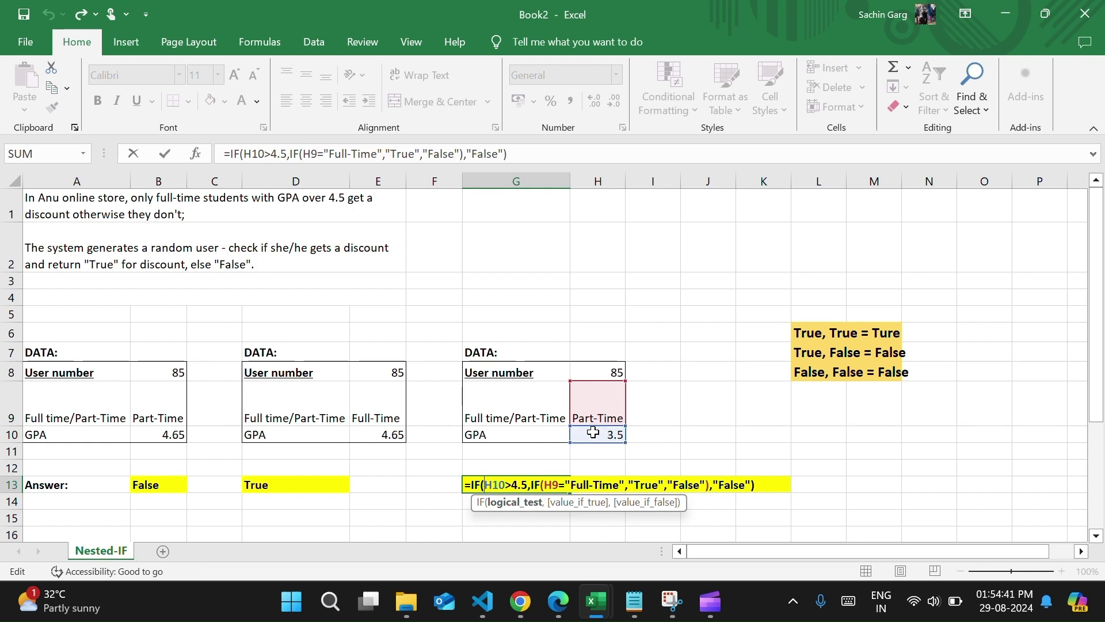
click(810, 474)
key(Return)
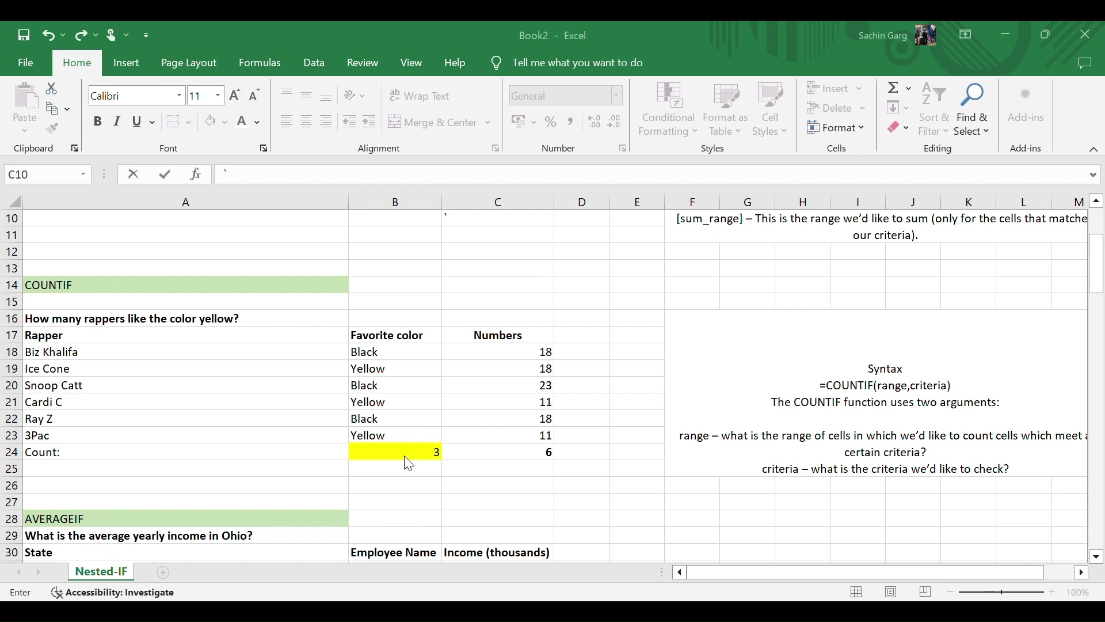
Enter =COUNTA(B18:B23) in B24 over the favourite colours
key(ctrl+Return)
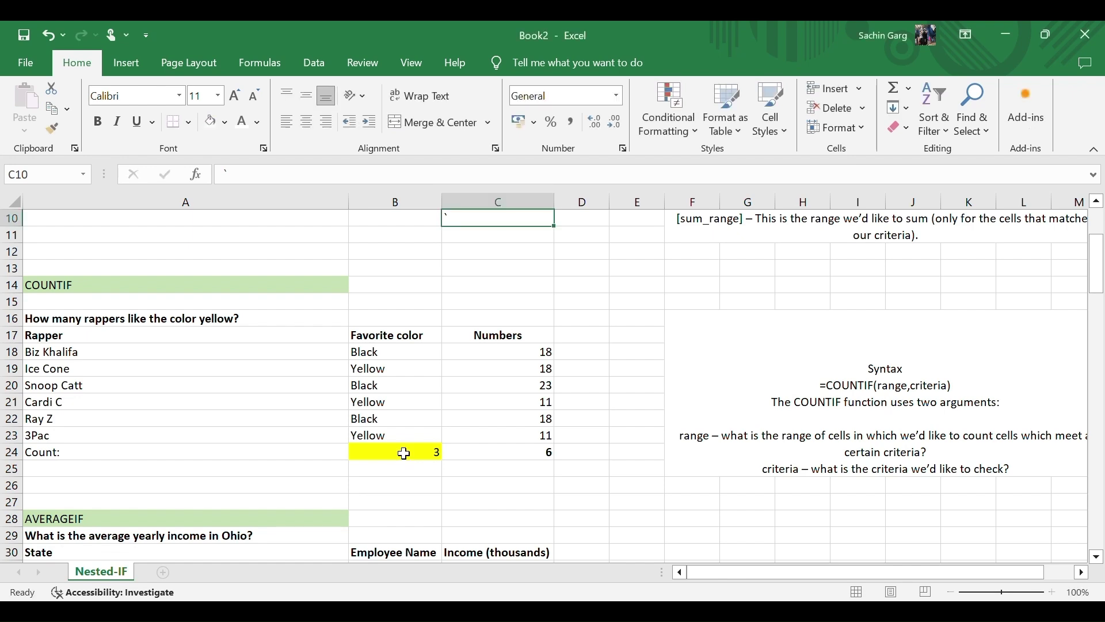
click(404, 453)
text(=count)
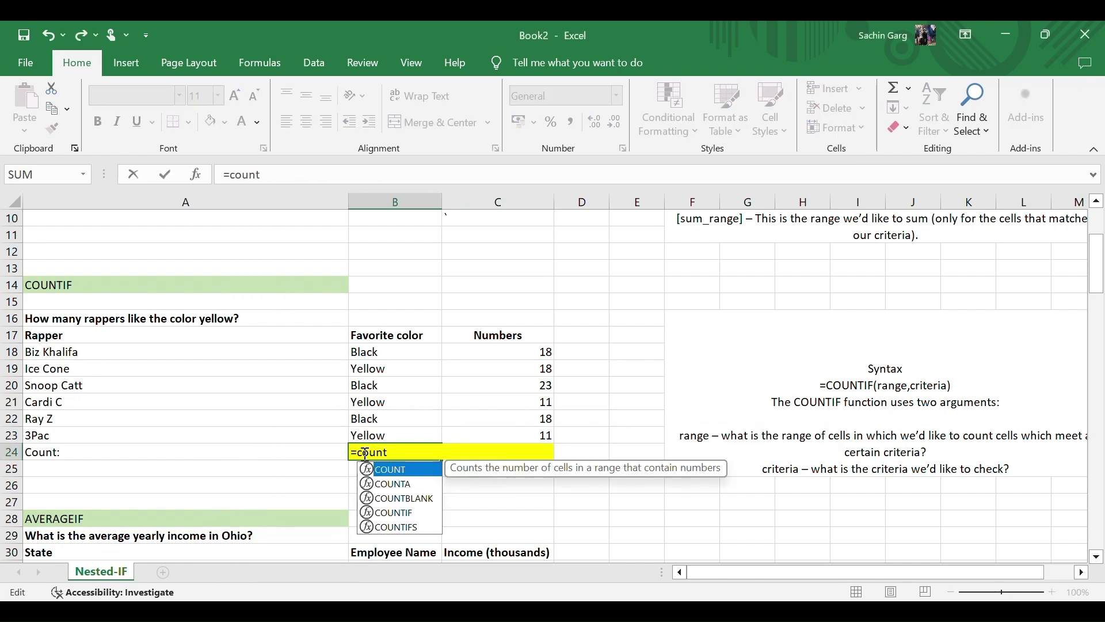
text(a()
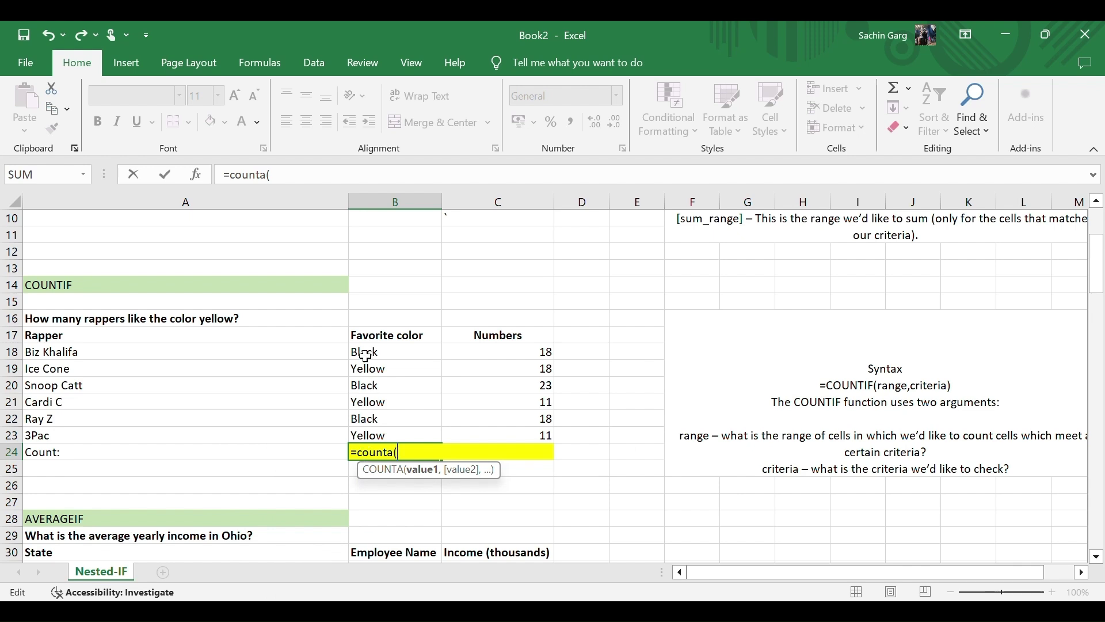
drag(363, 352, 368, 441)
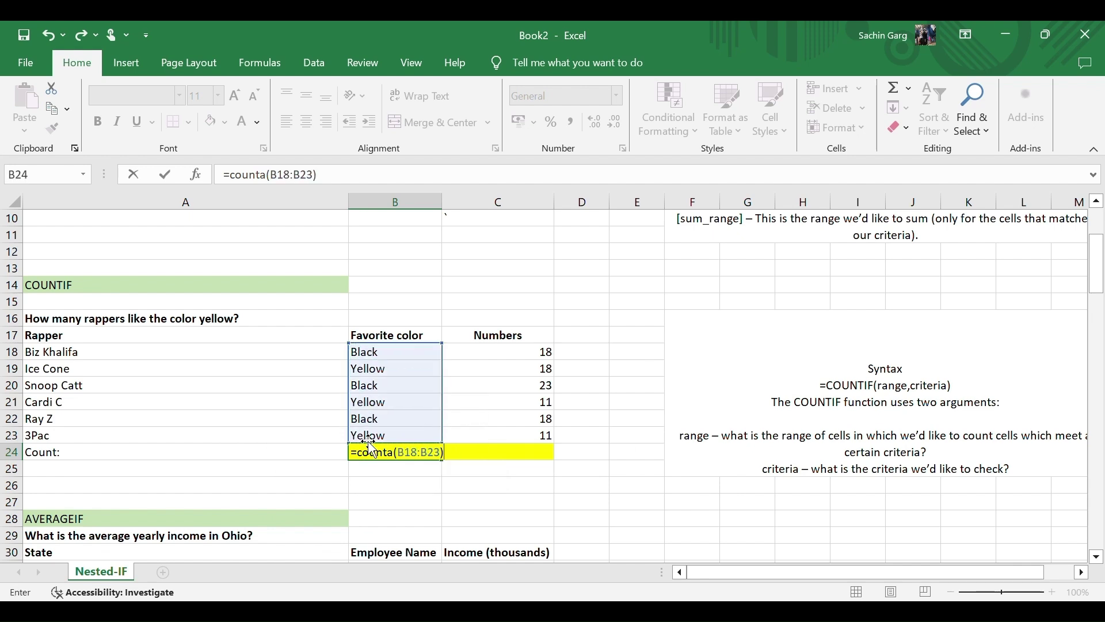
key(Return)
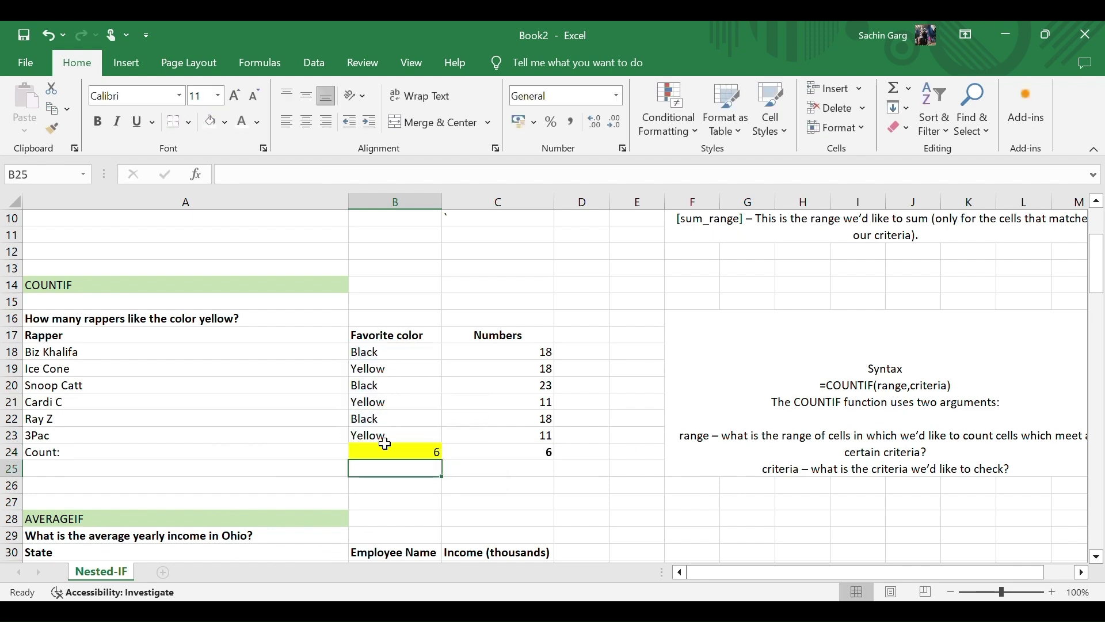
Replace C24 with =COUNT(C18:C23) to count the six Numbers entries
click(451, 448)
key(Delete)
double_click(451, 449)
text(=co)
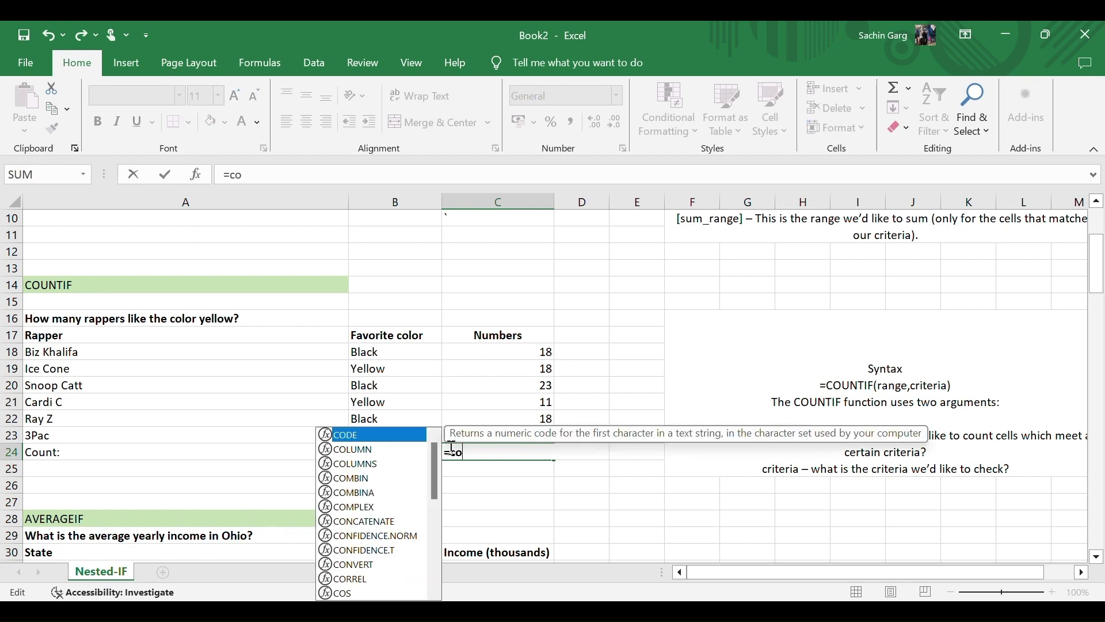
text(unt)
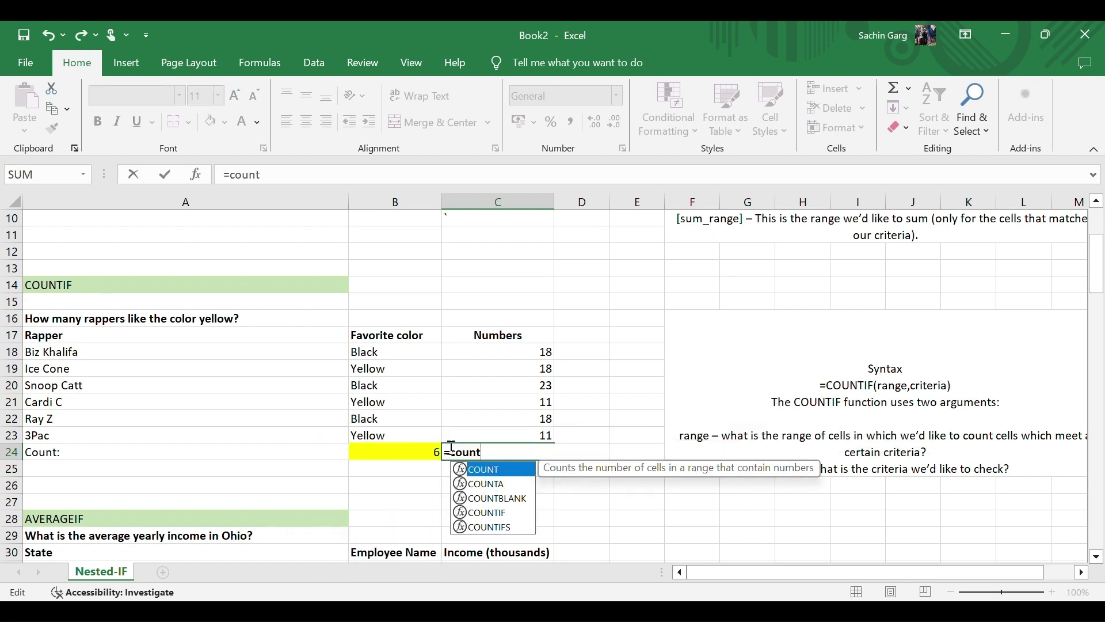
text(()
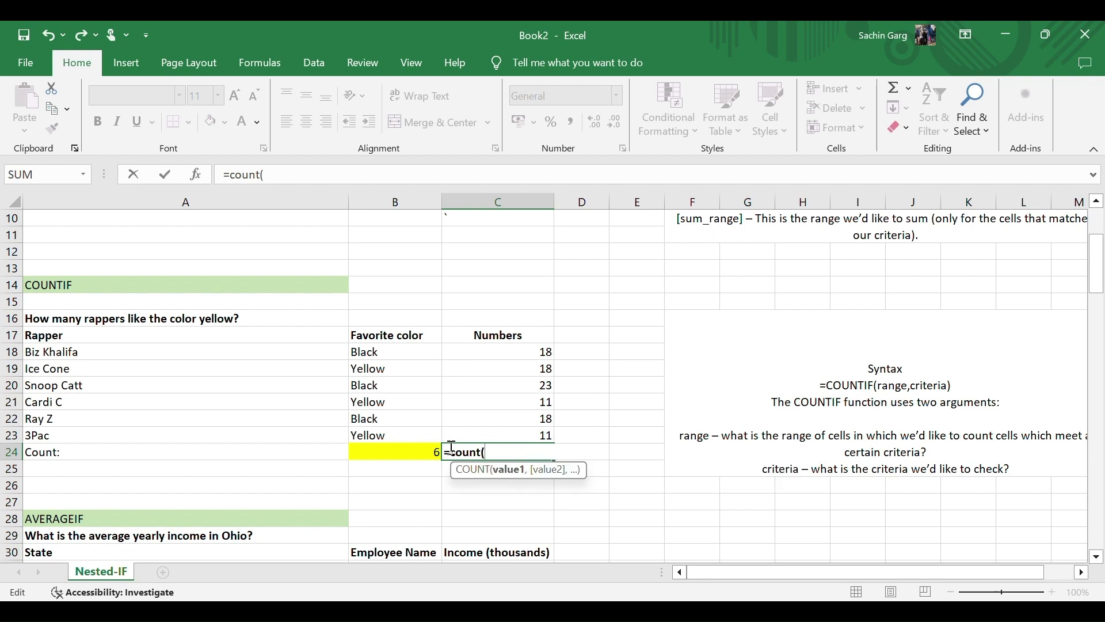
drag(491, 352, 492, 433)
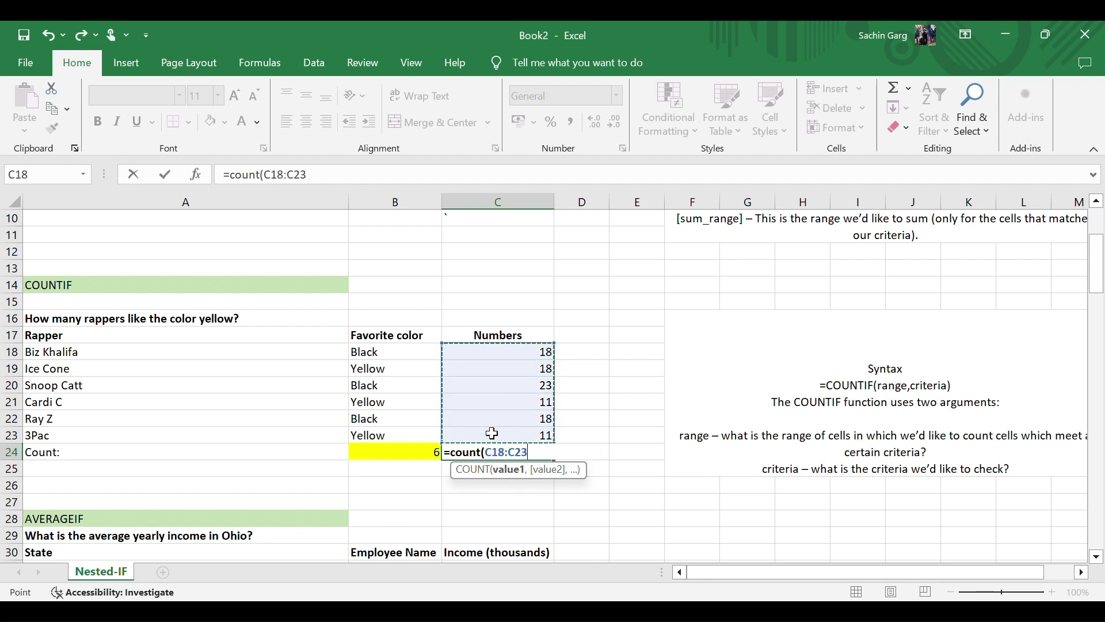
text())
key(Return)
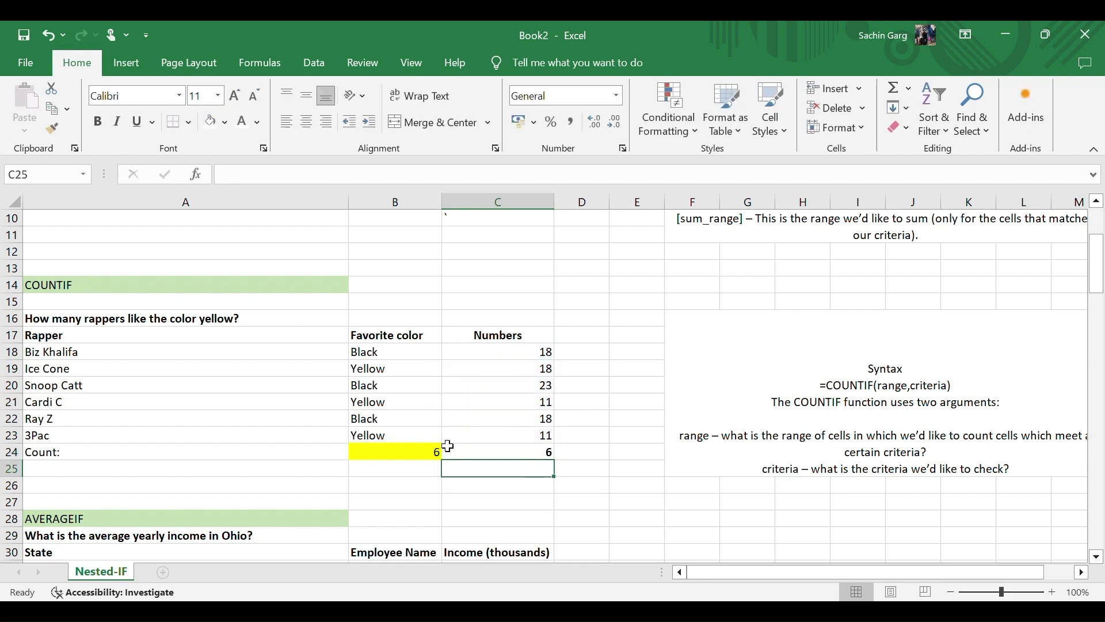
Change B24's COUNTA to COUNT, which returns 0, then erase B24's formula
double_click(398, 452)
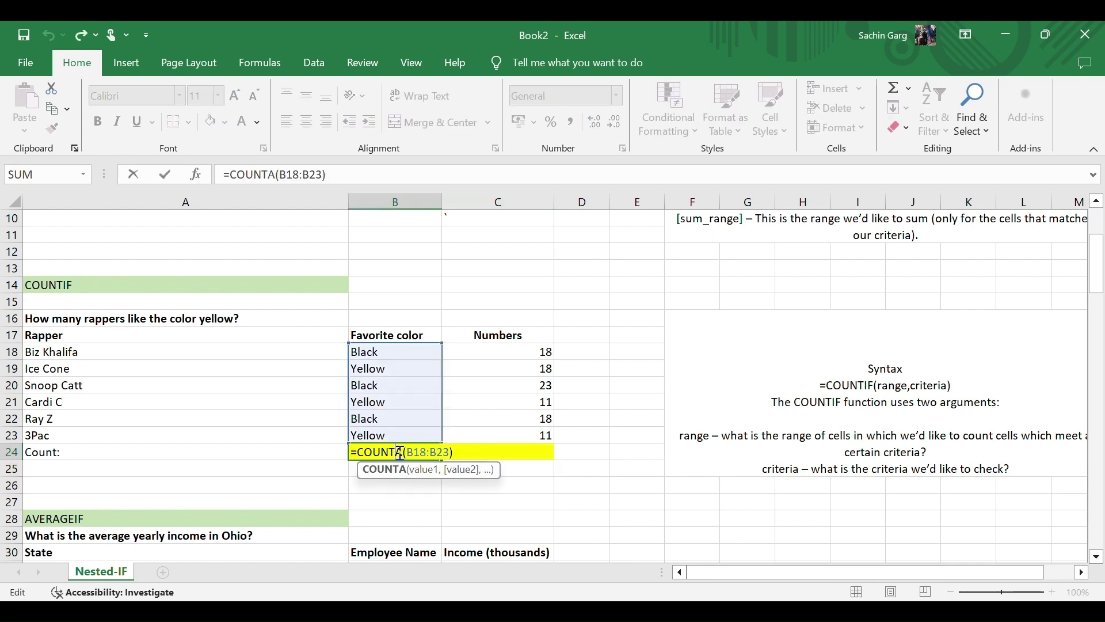
key(BackSpace)
key(Return)
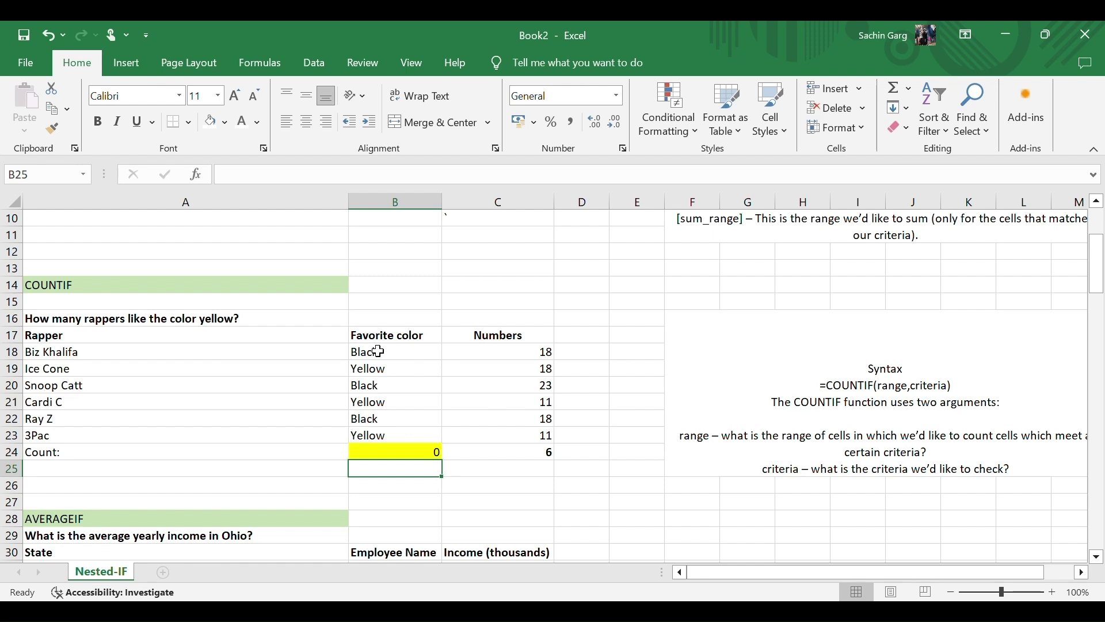
drag(378, 351, 382, 432)
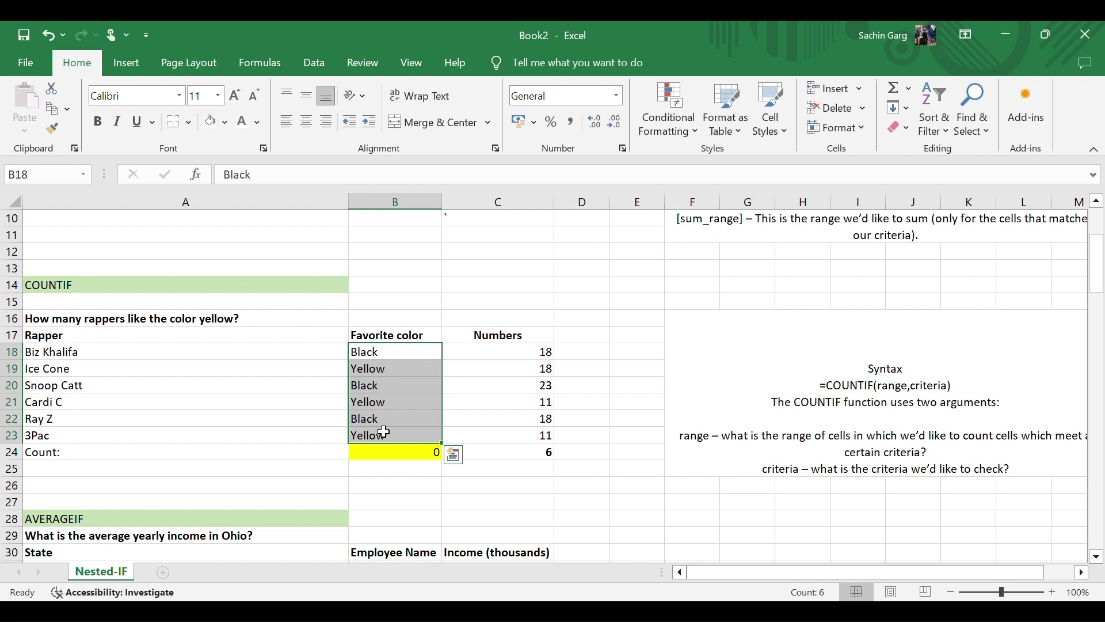
double_click(410, 456)
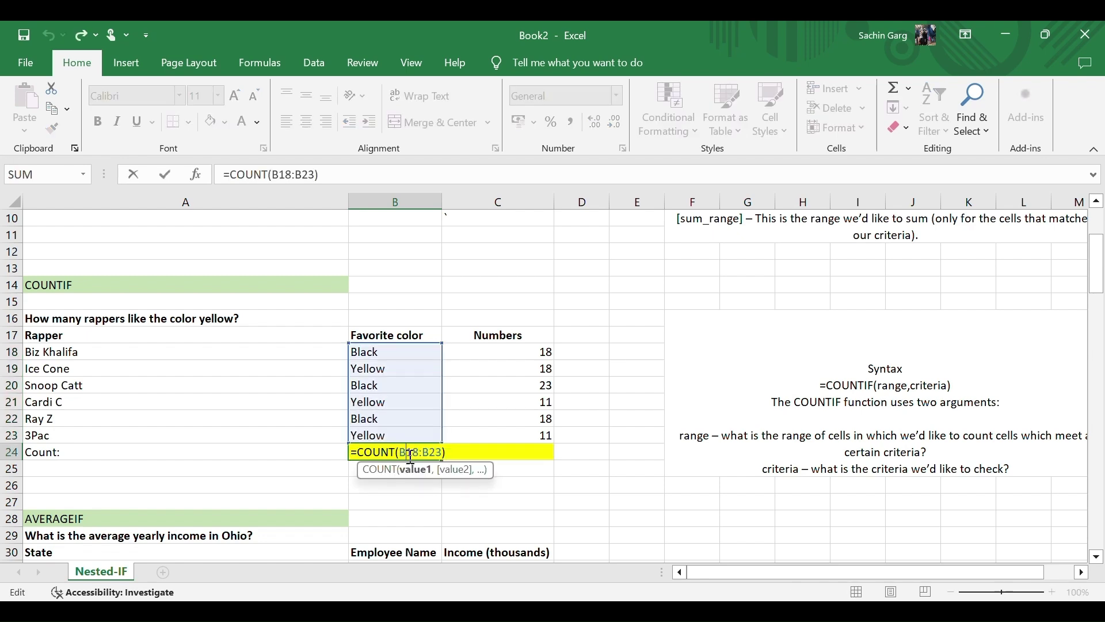
drag(462, 453, 352, 457)
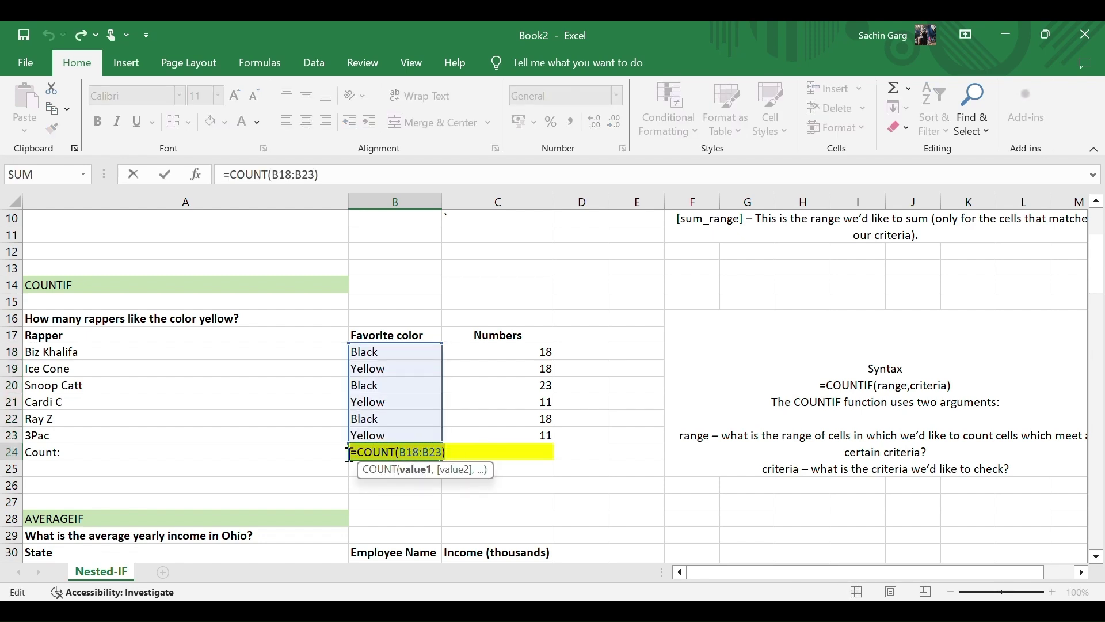
key(BackSpace)
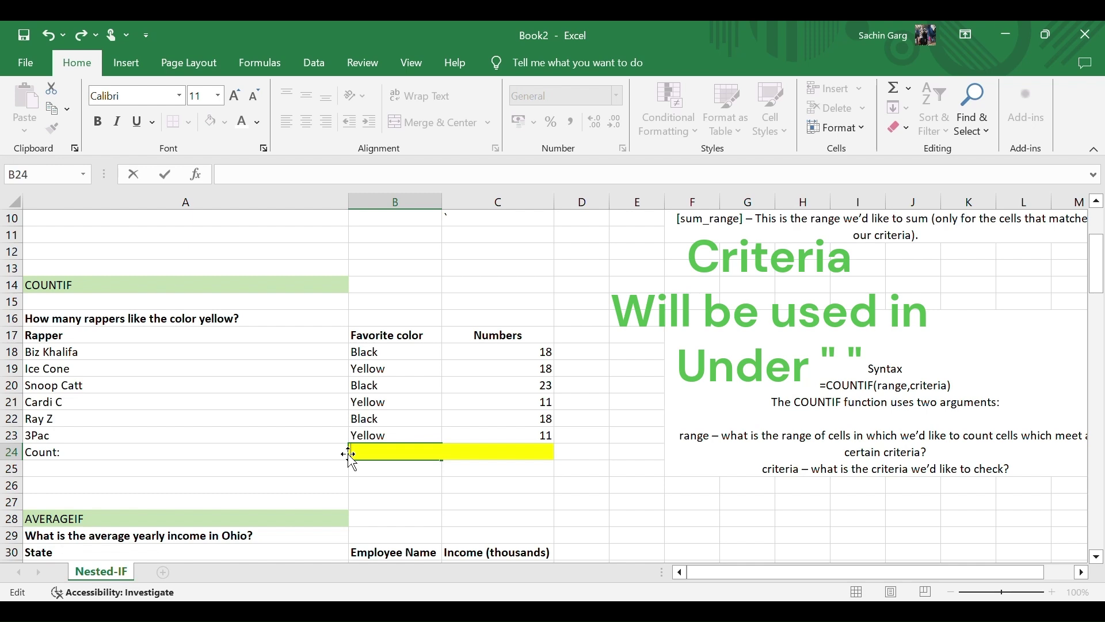
Enter =COUNTIF(B18:B23,"Yellow") in B24, returning 3
text(=)
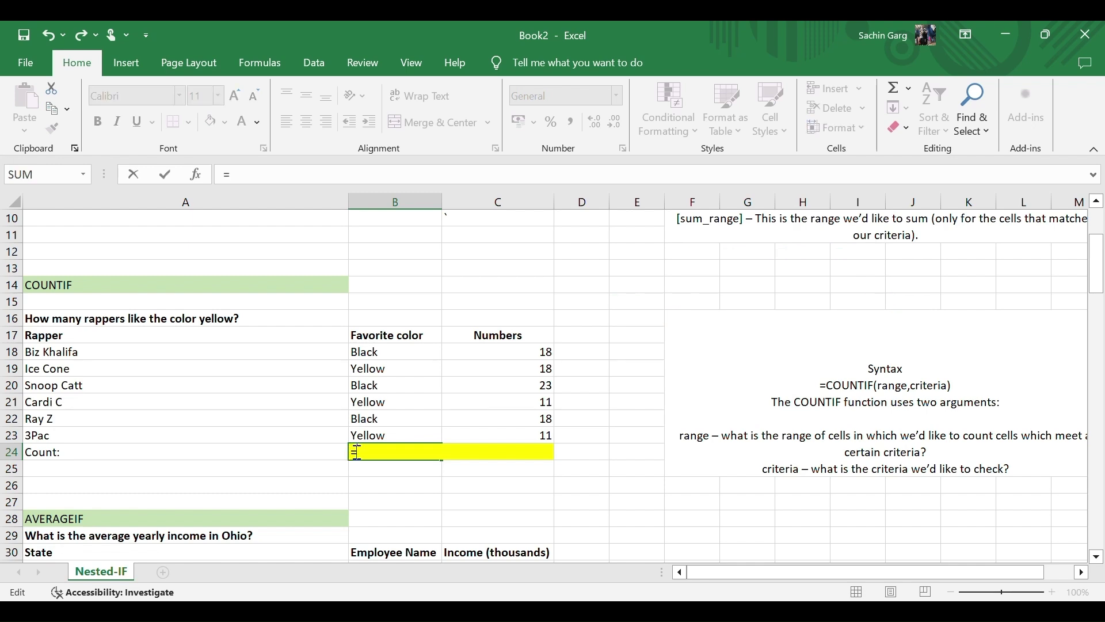
text(count)
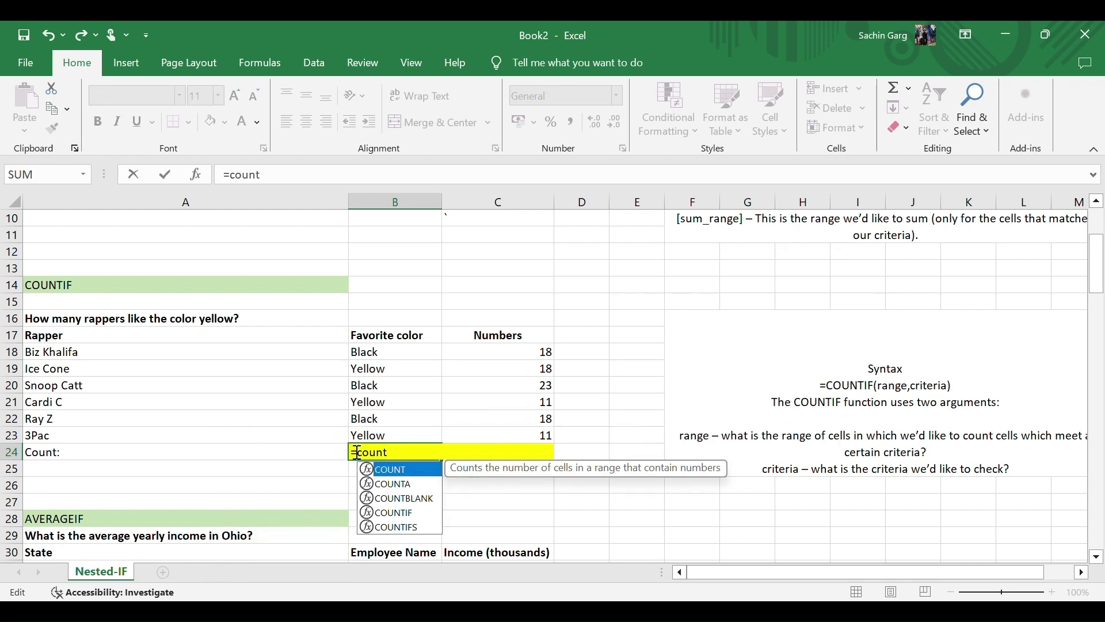
text(if()
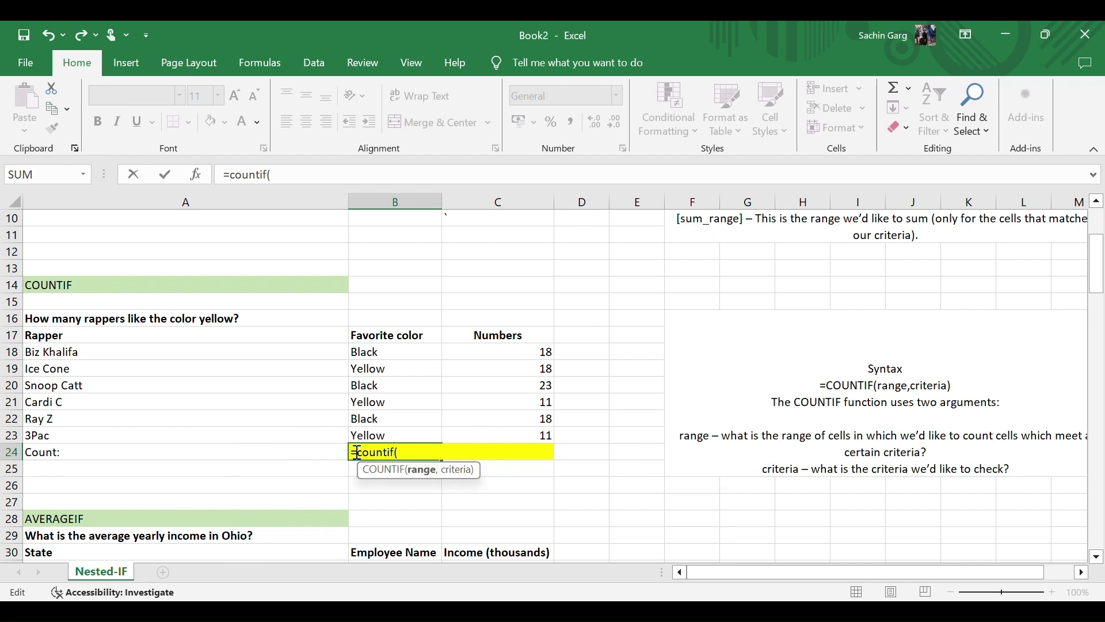
drag(359, 351, 363, 430)
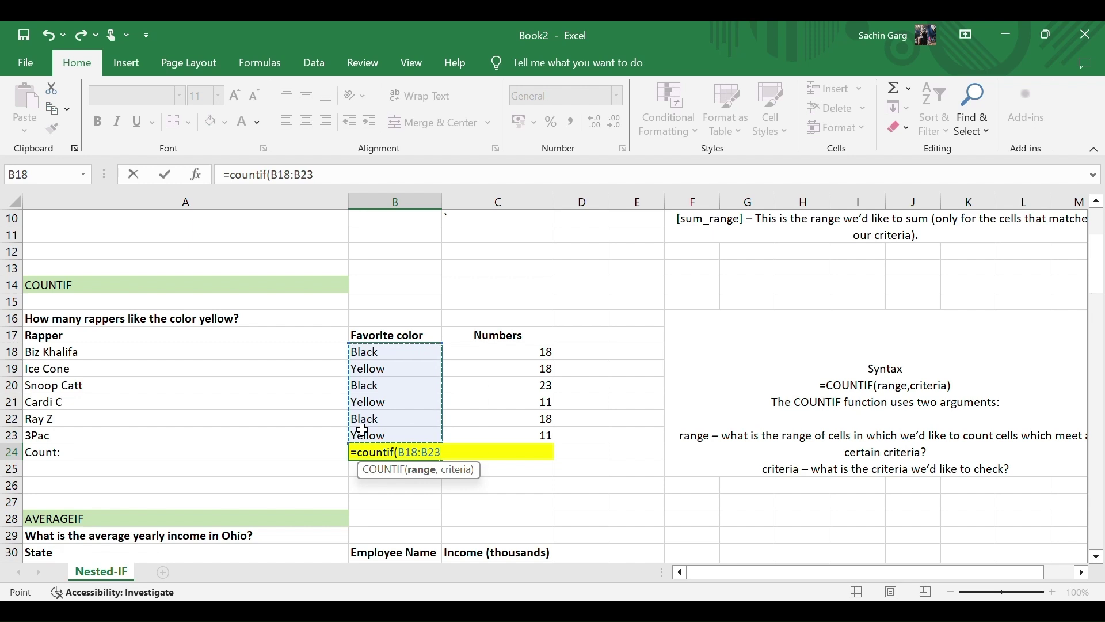
text(,)
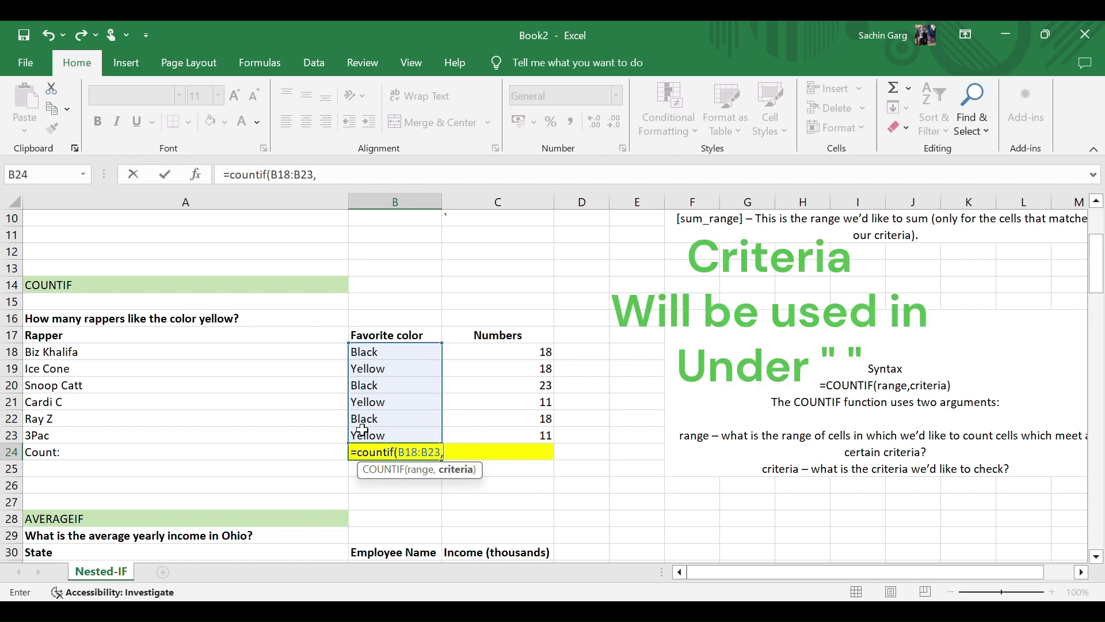
text(")
text(Yell)
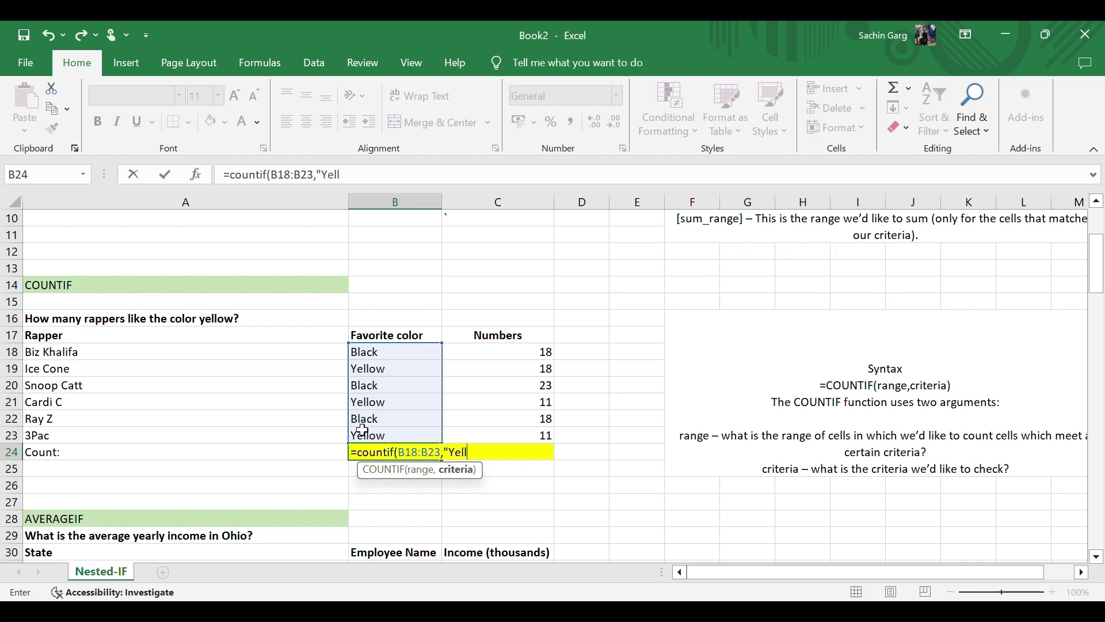
text(ow")
text())
key(Return)
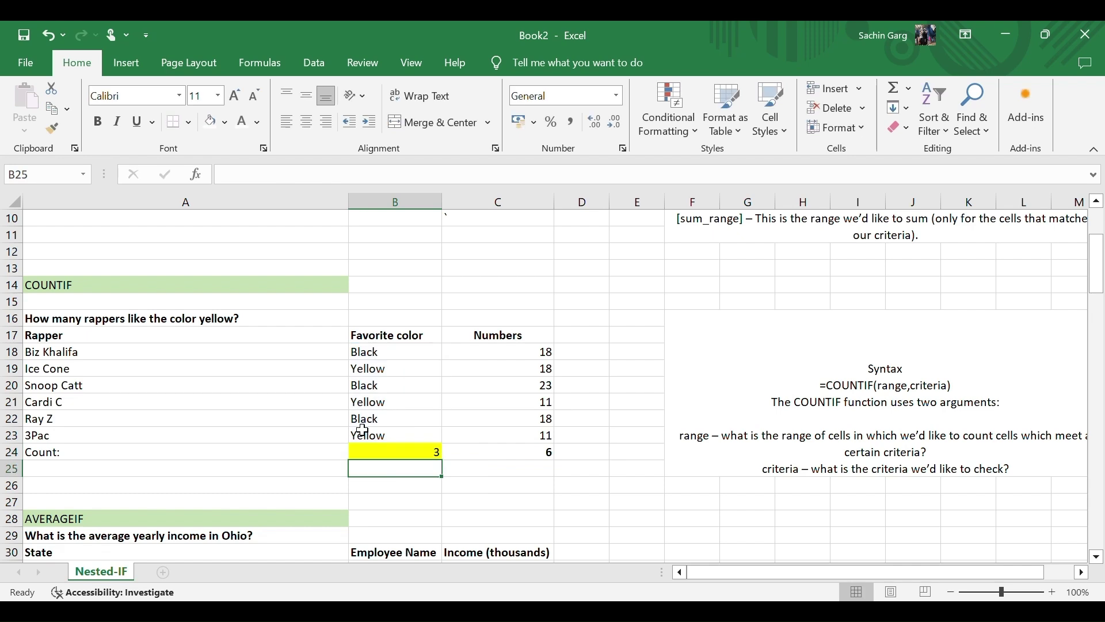
key(ctrl+Up)
key(ctrl+Up)
Change B24's COUNTIF criterion from "Yellow" to "Black"
double_click(393, 456)
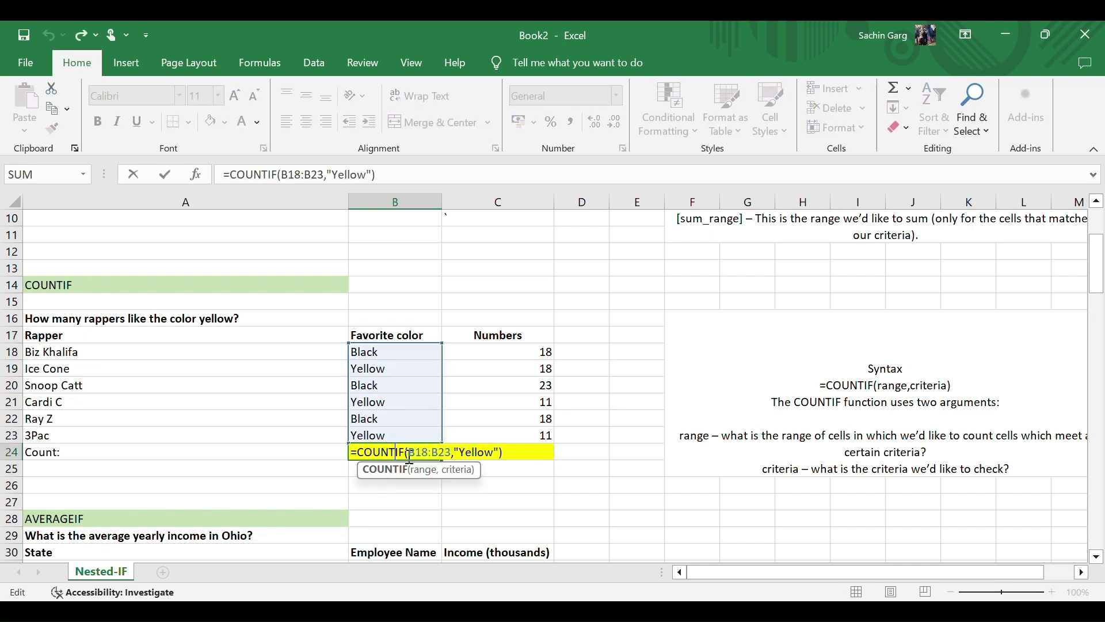
drag(496, 455, 460, 450)
text(Bla)
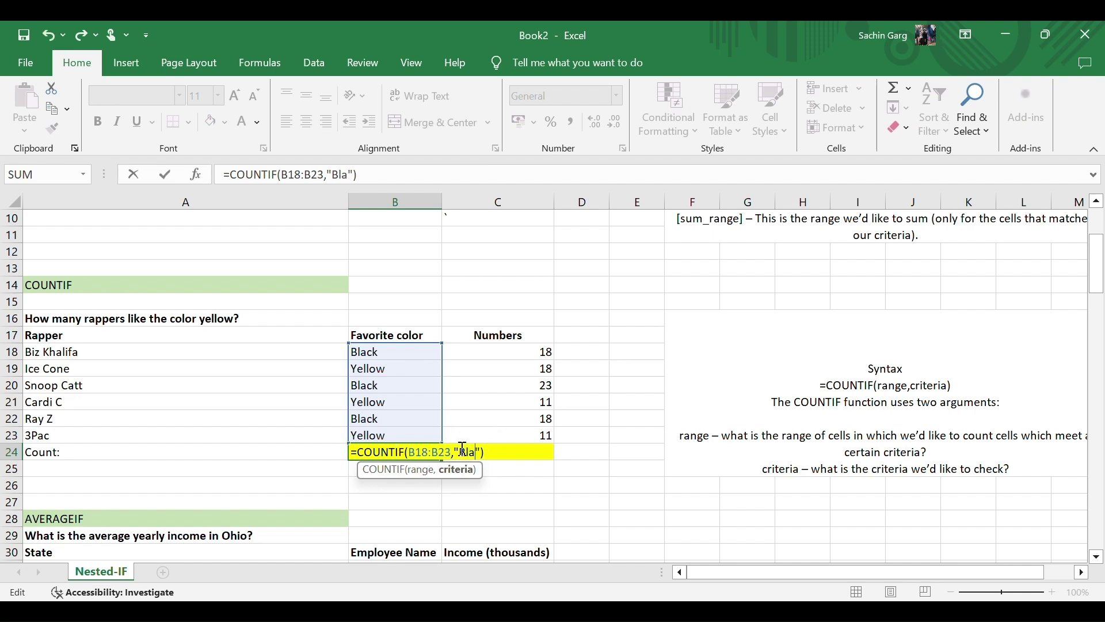
text(ck)
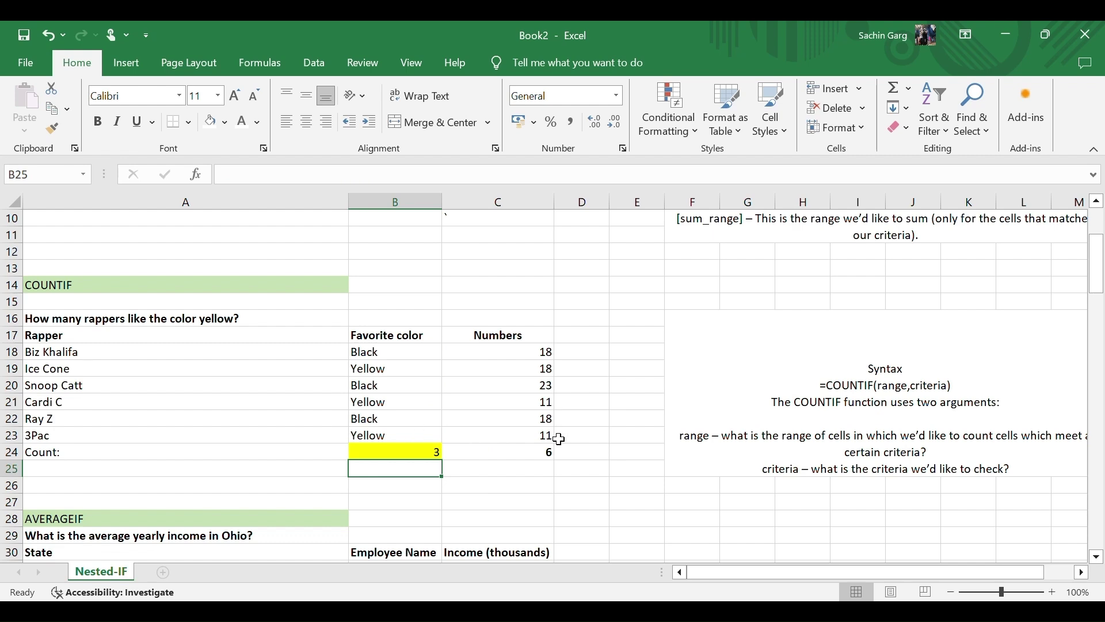
Clear C24 and enter =COUNTIF(C18:C23,"<15") to count numbers below 15
double_click(543, 453)
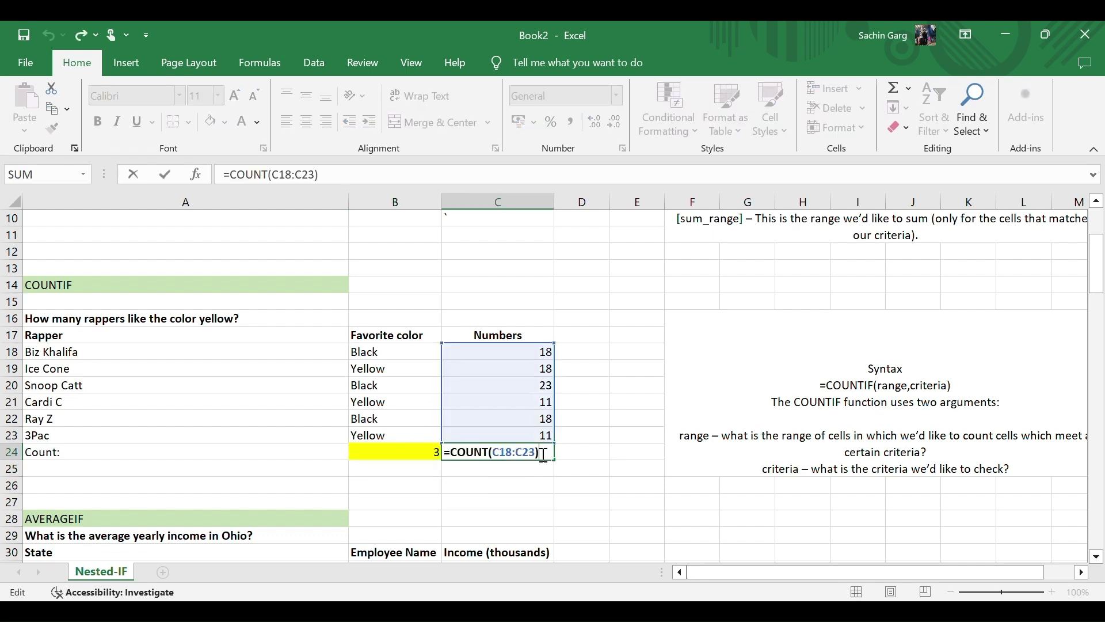
key(Escape)
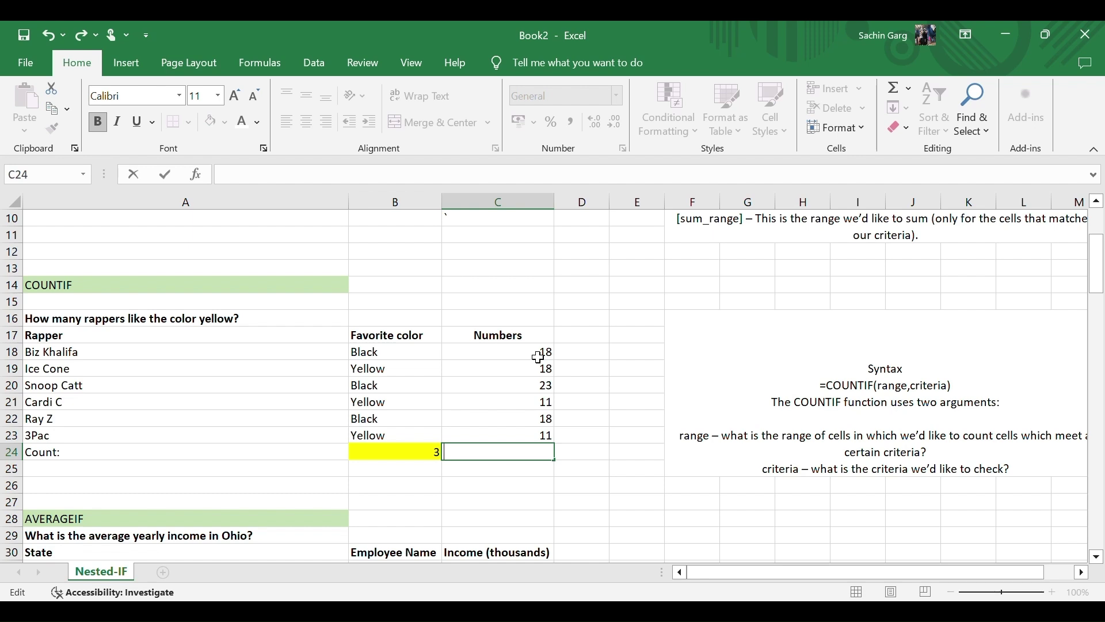
click(583, 500)
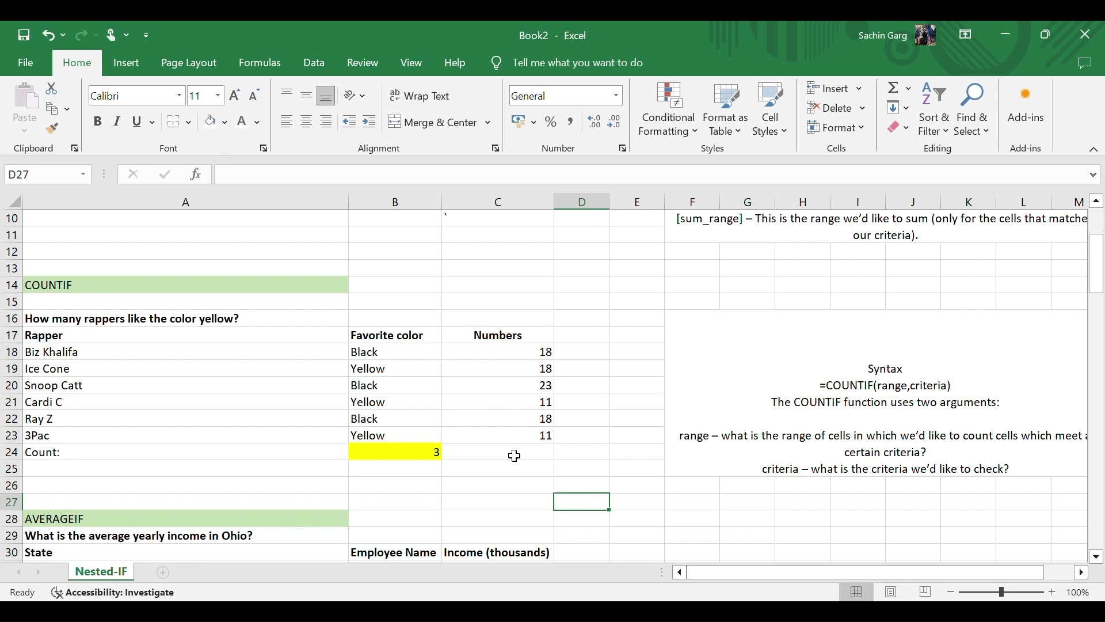
double_click(515, 456)
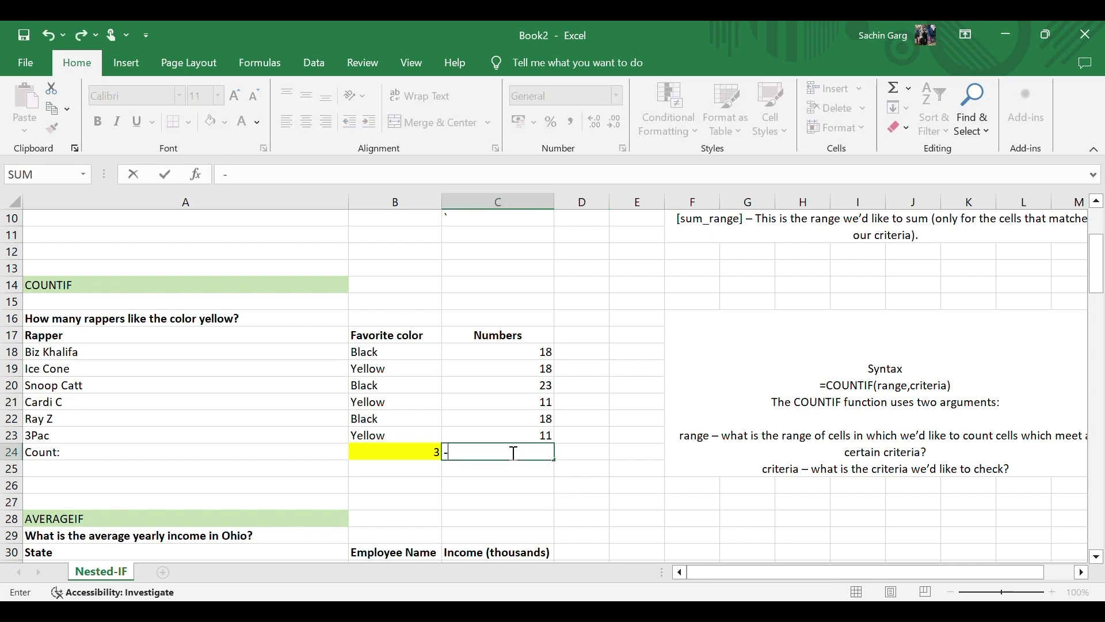
text(=c)
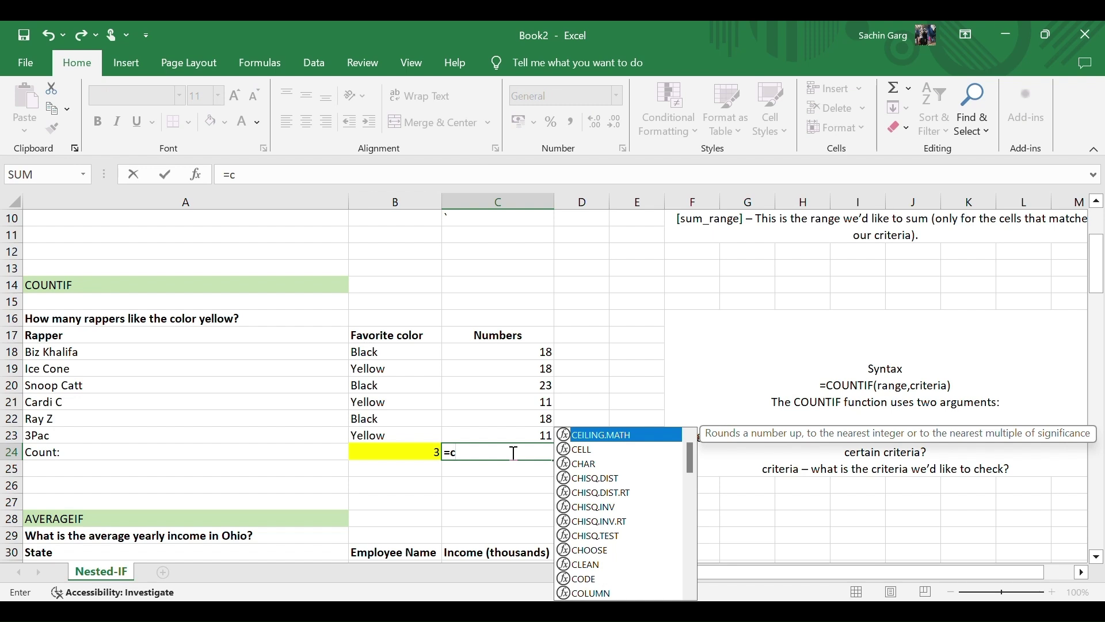
text(ounti)
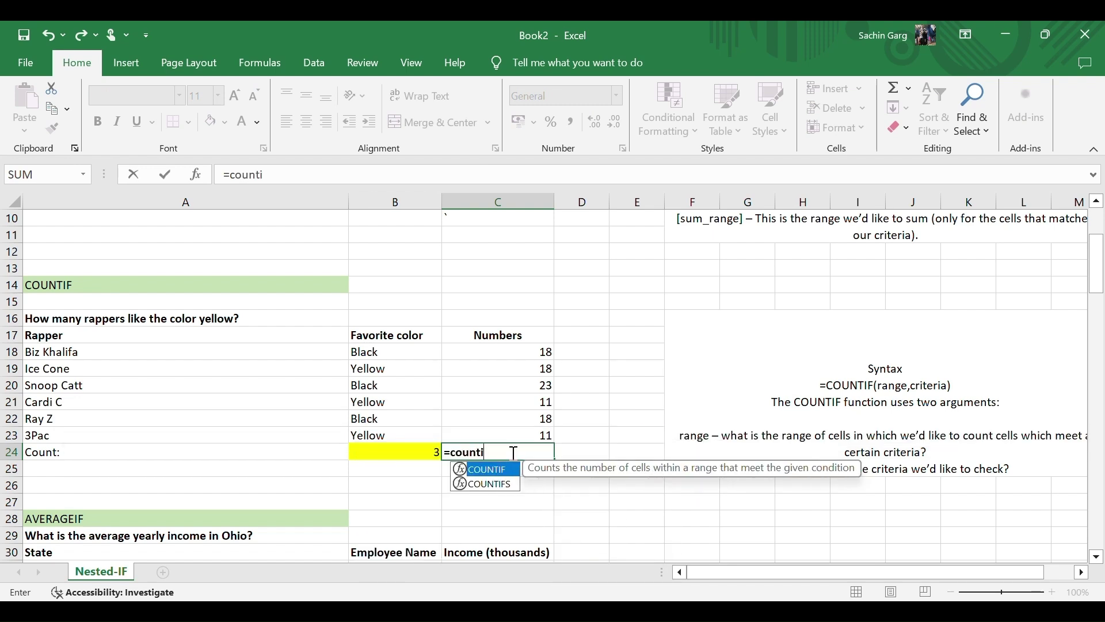
text(f()
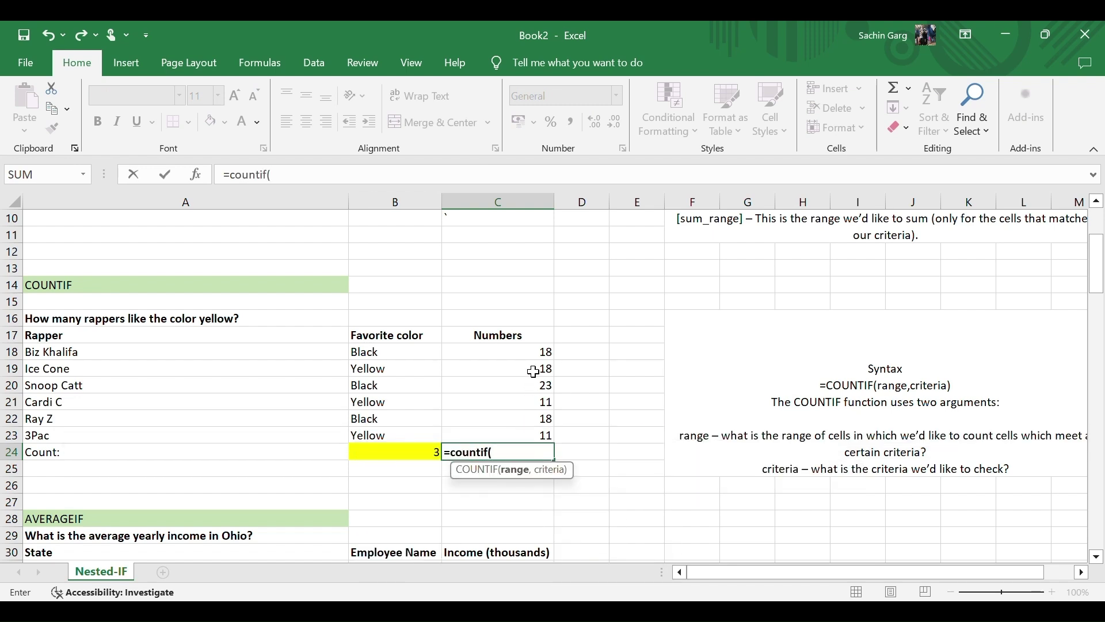
click(523, 353)
drag(523, 353, 513, 430)
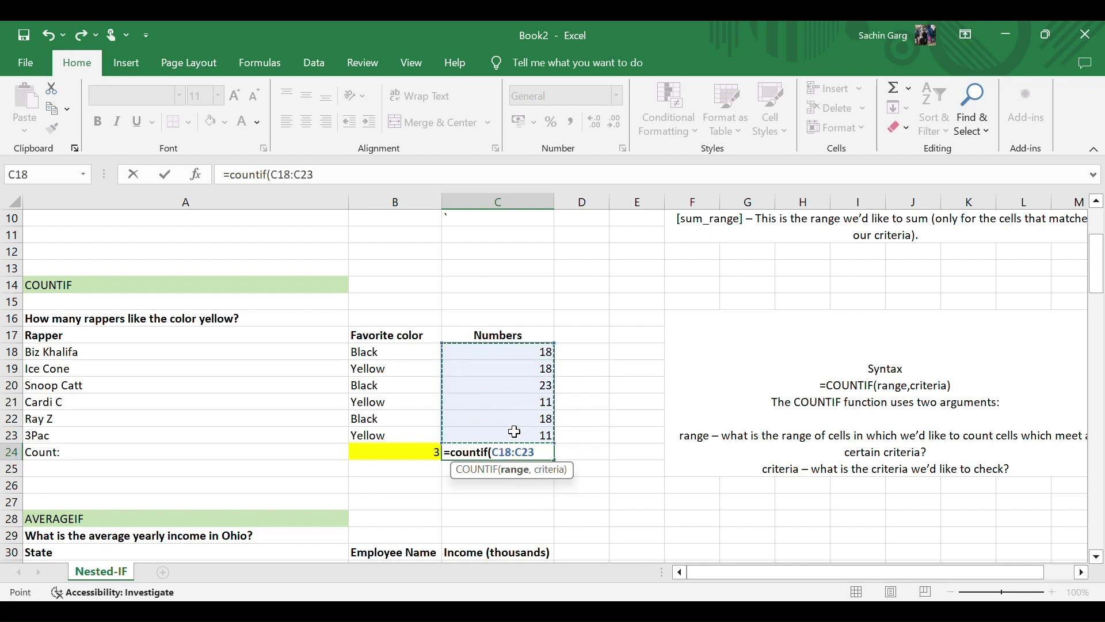
text(,"<)
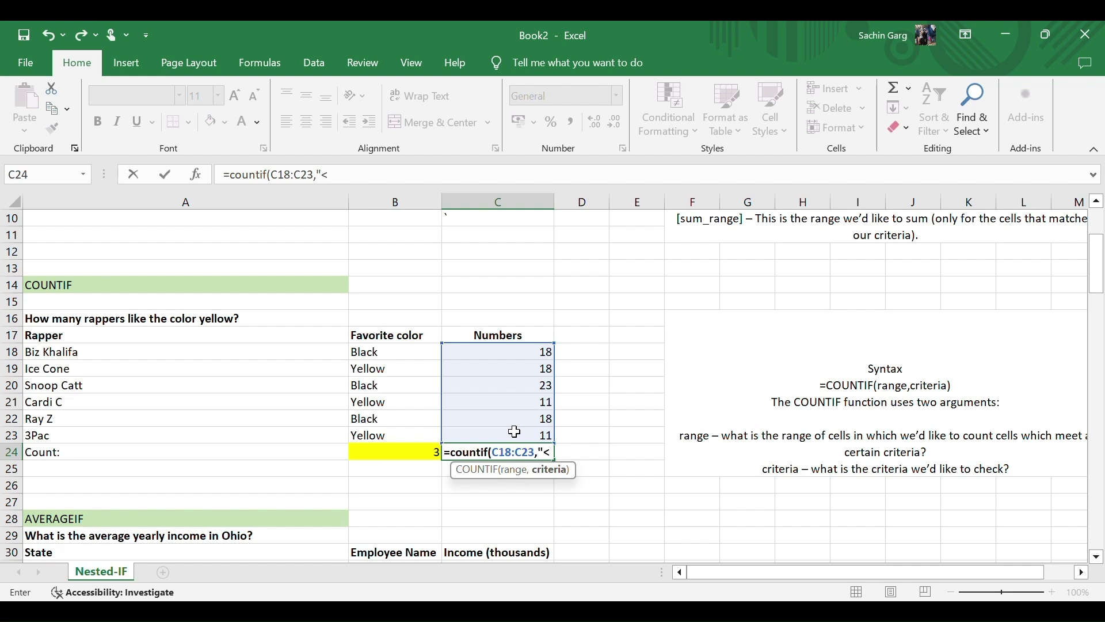
text(15")
text())
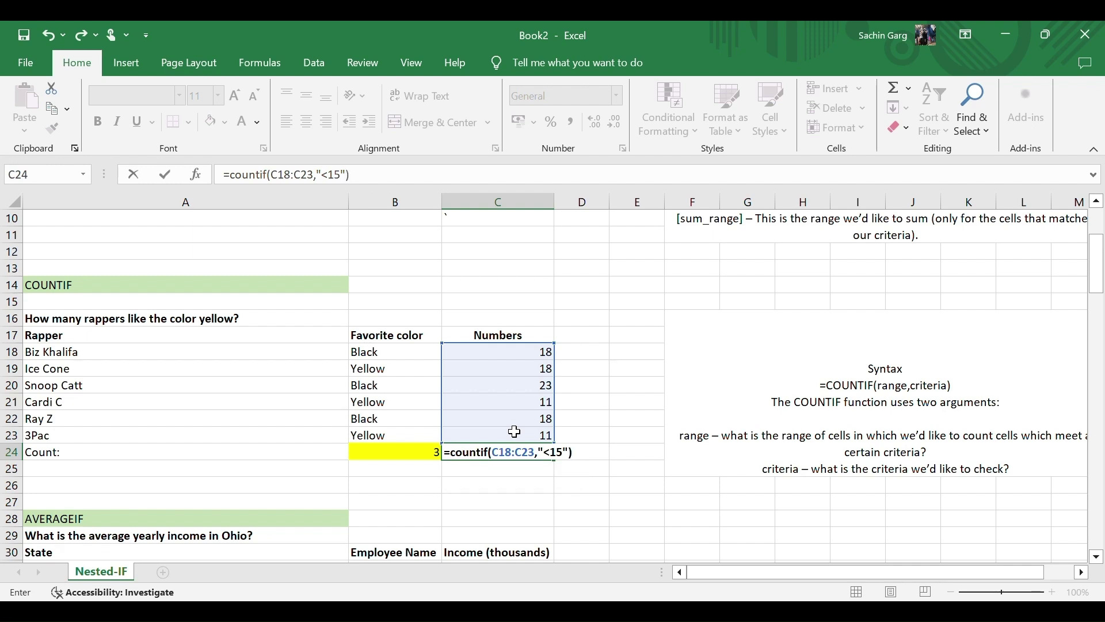
key(Return)
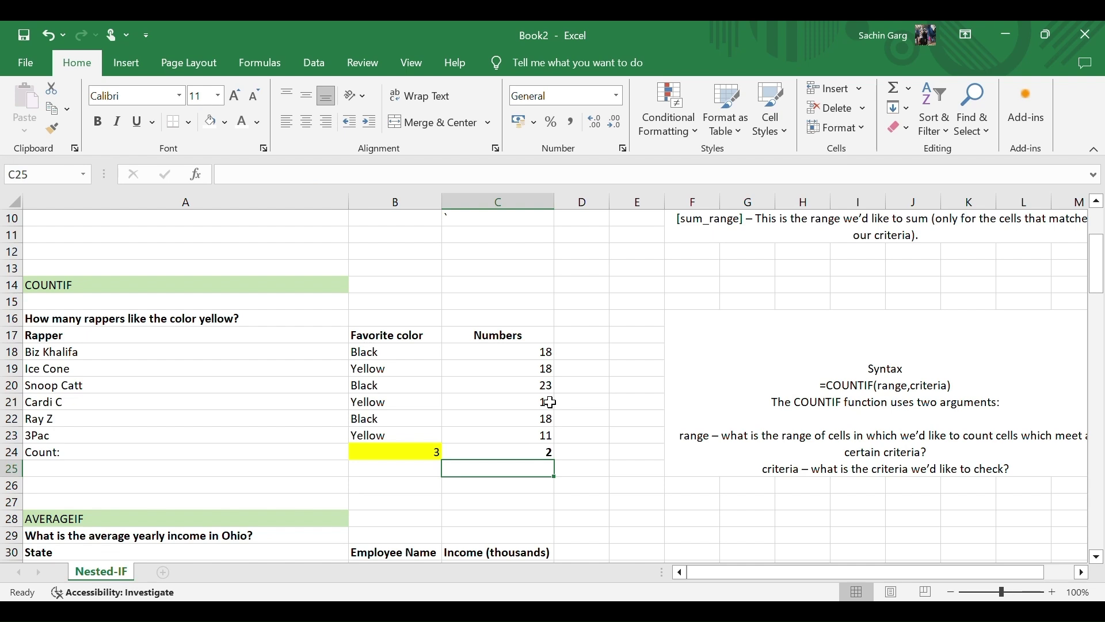
Change C24's criterion to ">15" so it counts the 4 numbers above 15
double_click(544, 452)
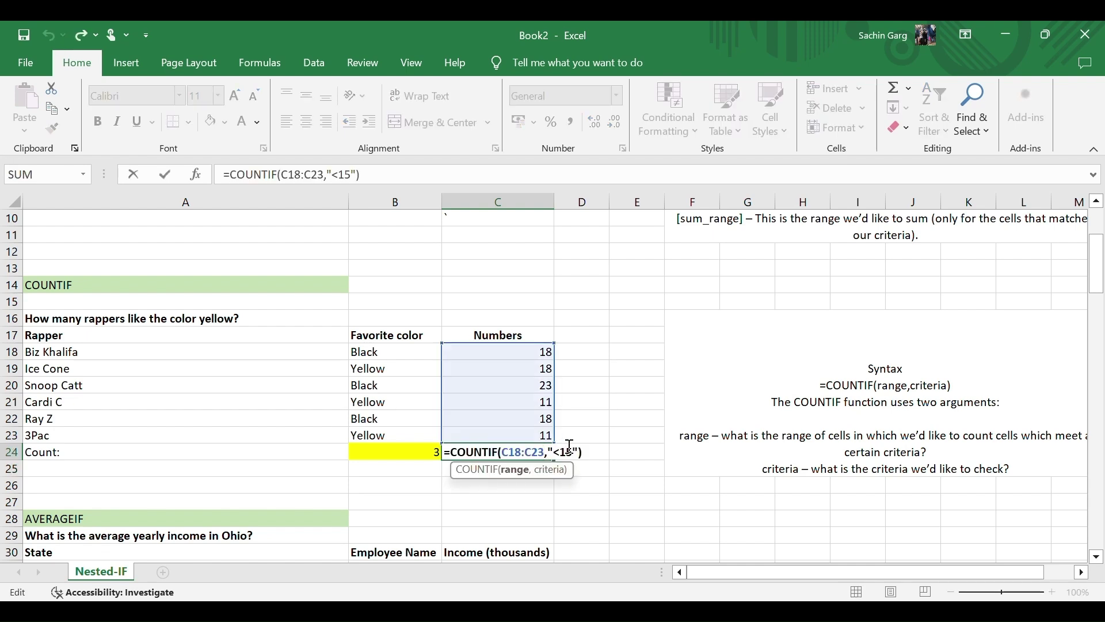
click(562, 452)
key(BackSpace)
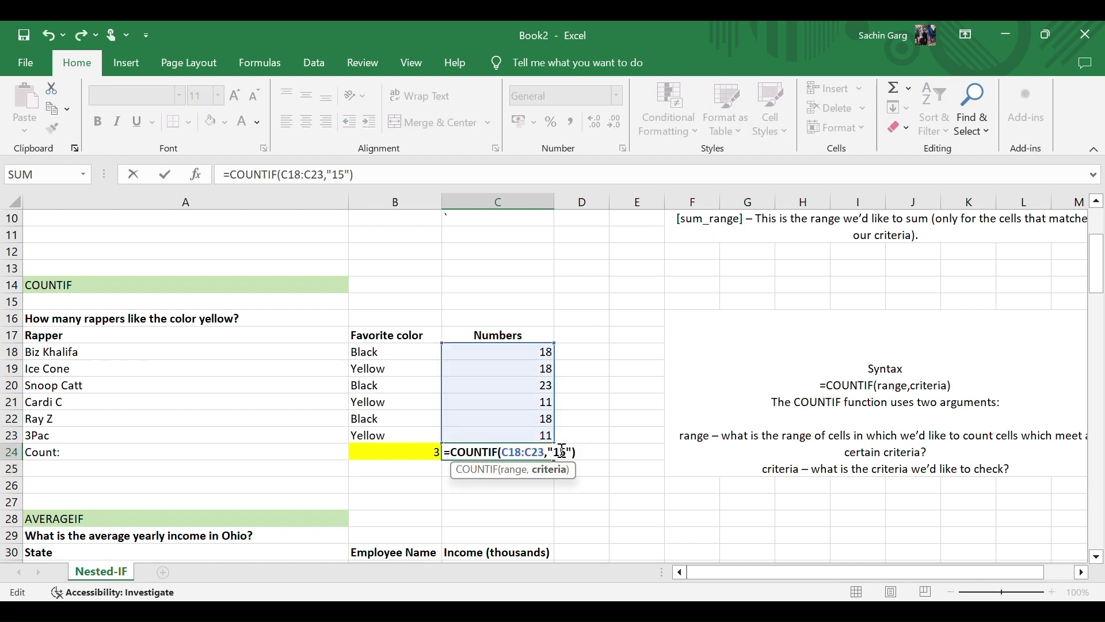
text(>)
key(Return)
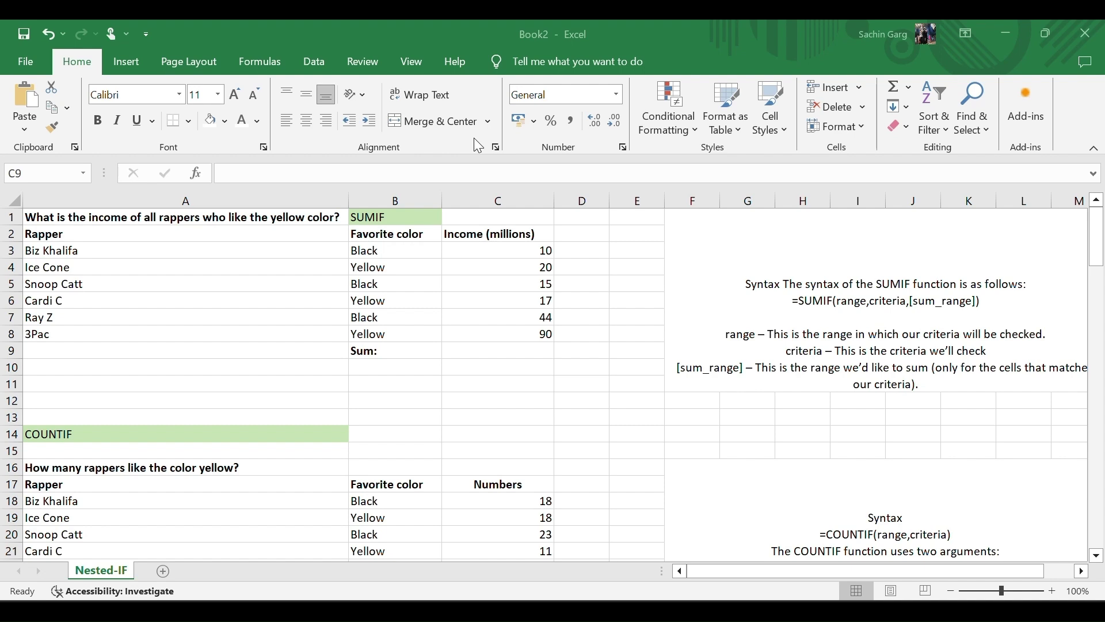
click(466, 348)
text(=S)
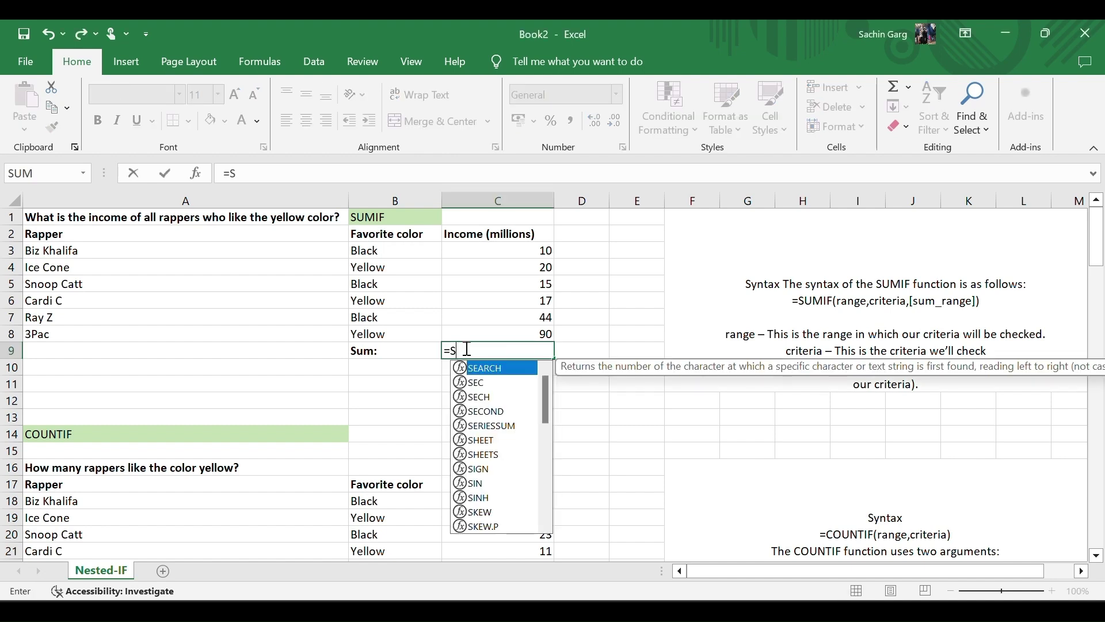
text(UM()
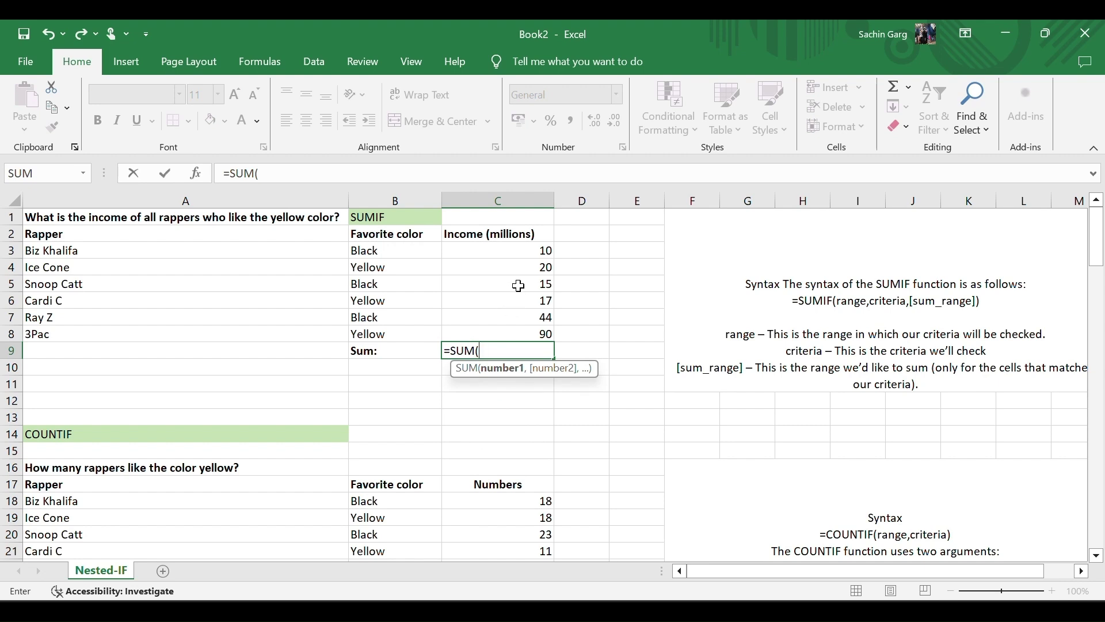
drag(500, 251, 498, 330)
text())
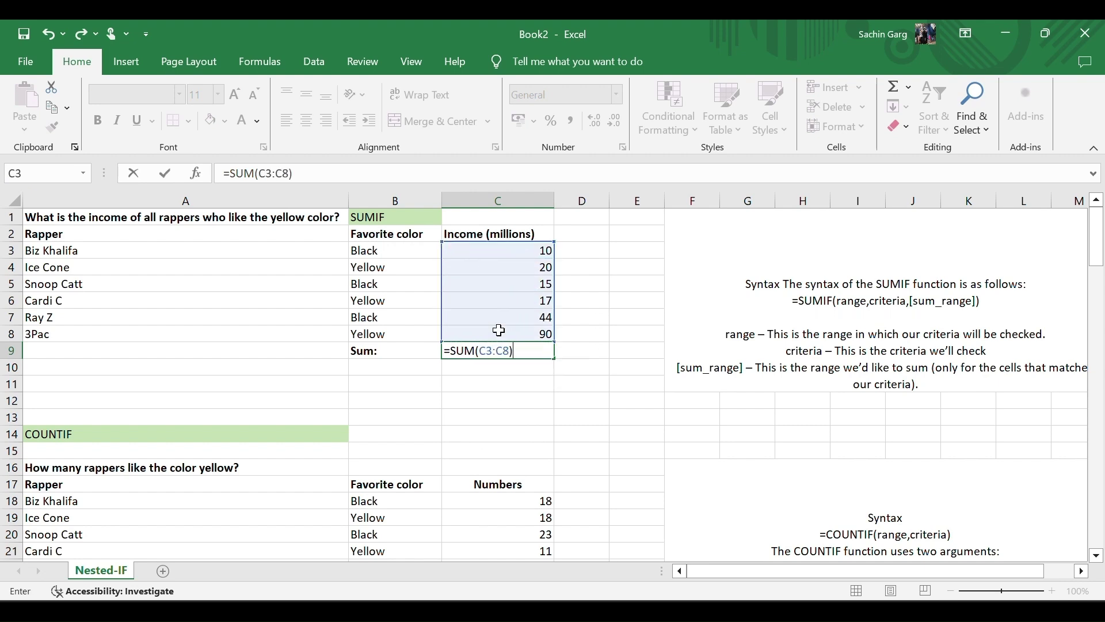
key(Return)
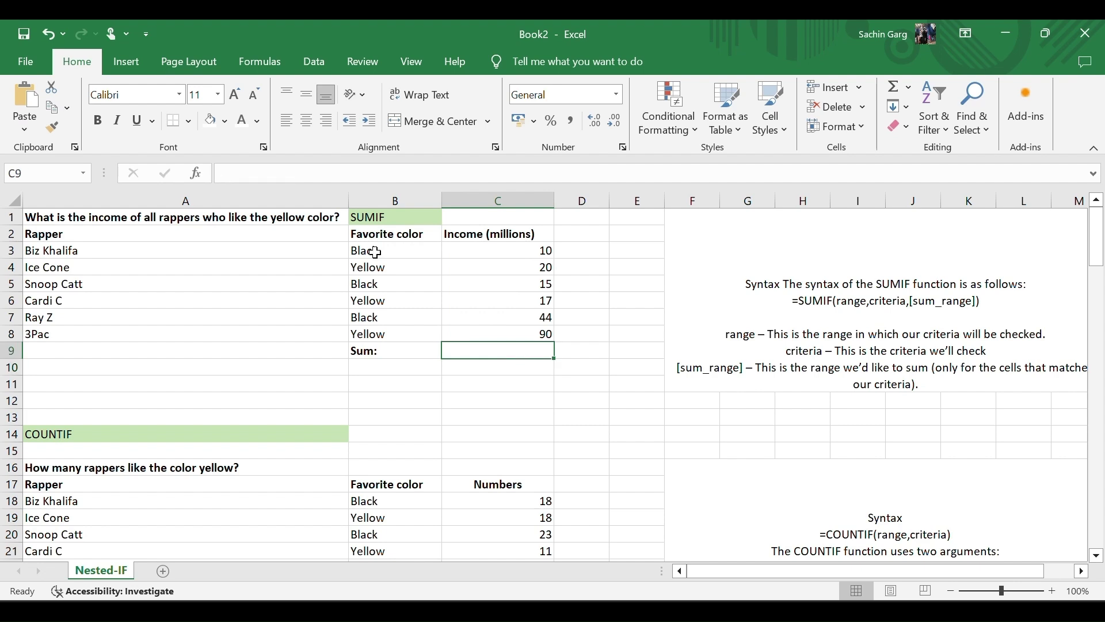
drag(369, 251, 386, 333)
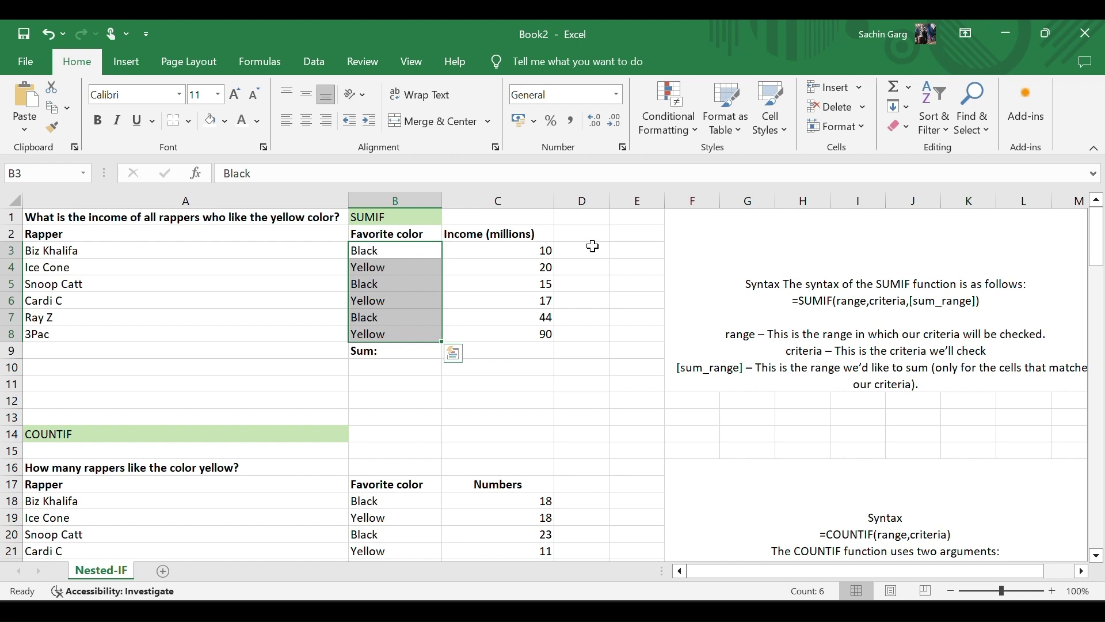
click(530, 284)
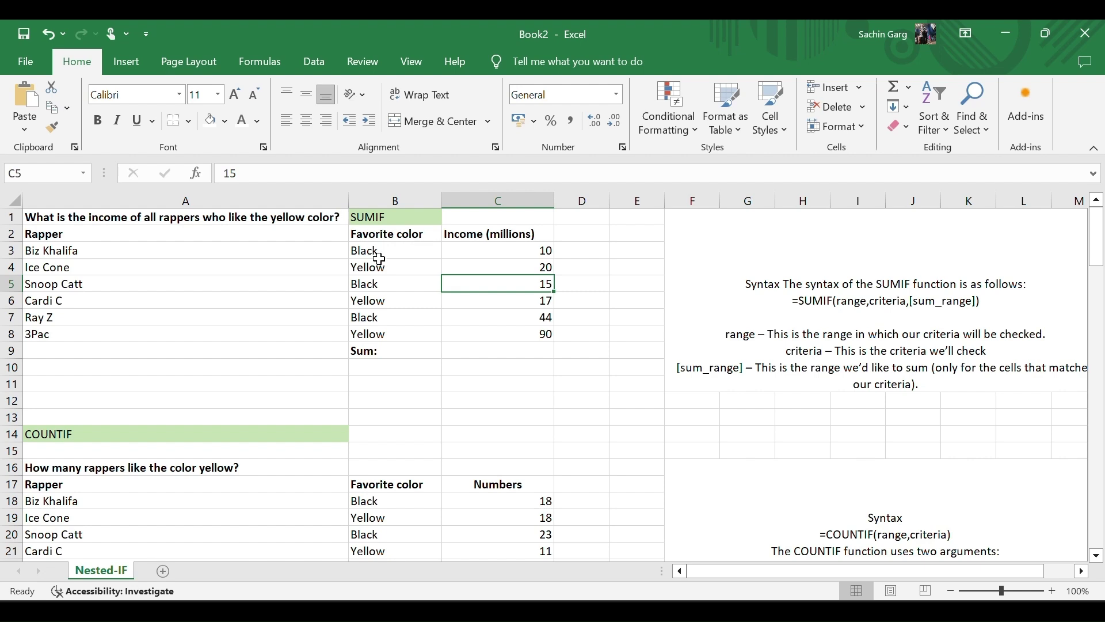
click(465, 349)
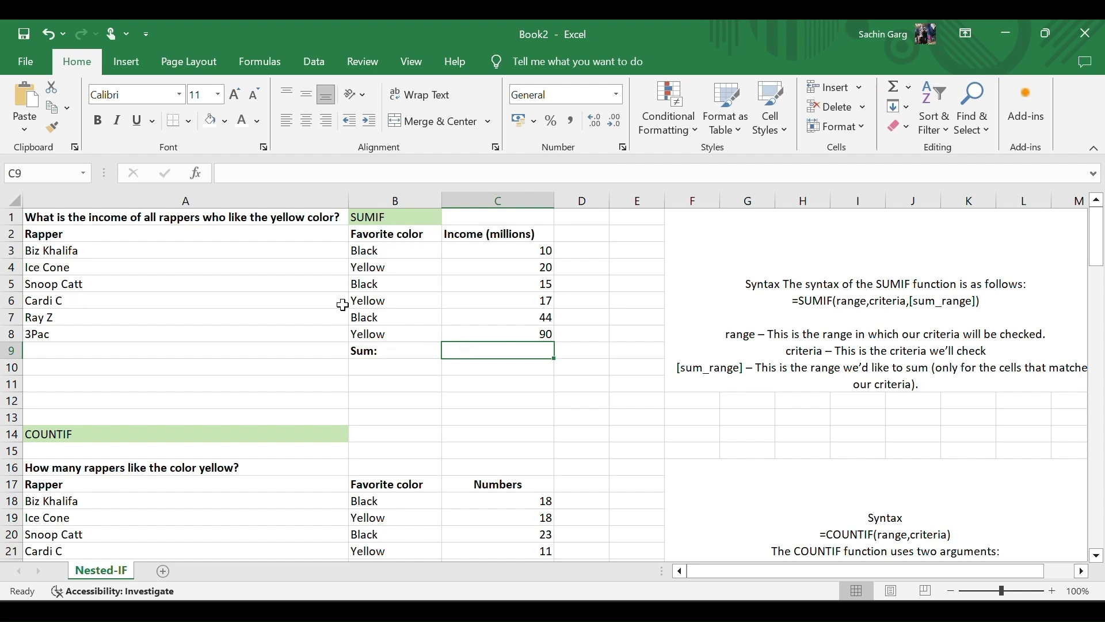
key(ctrl+Up)
key(ctrl+Up)
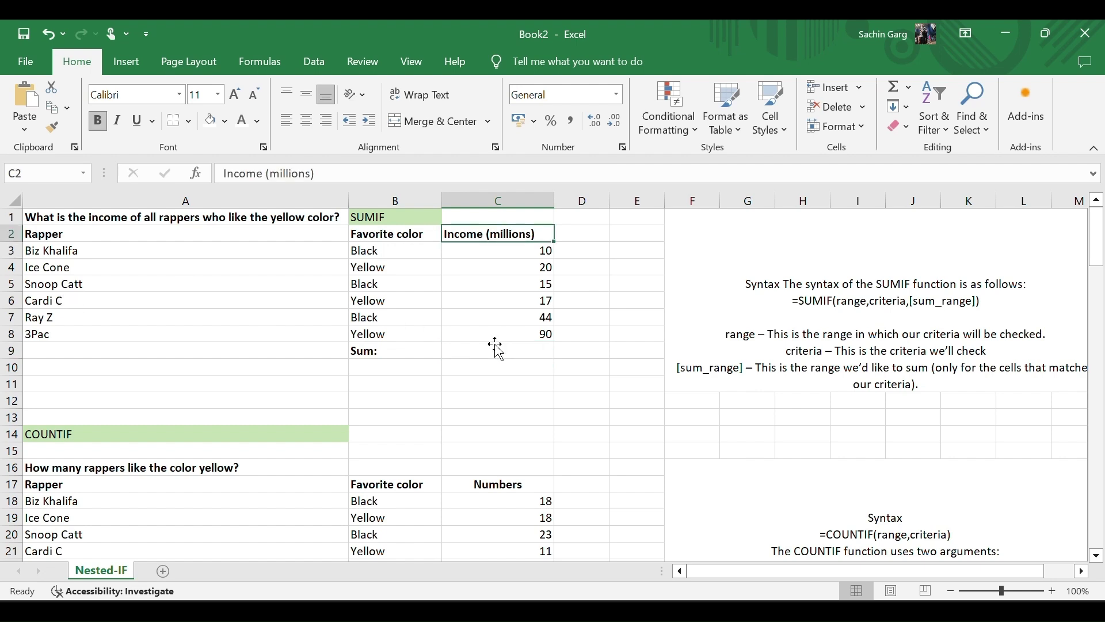
click(492, 345)
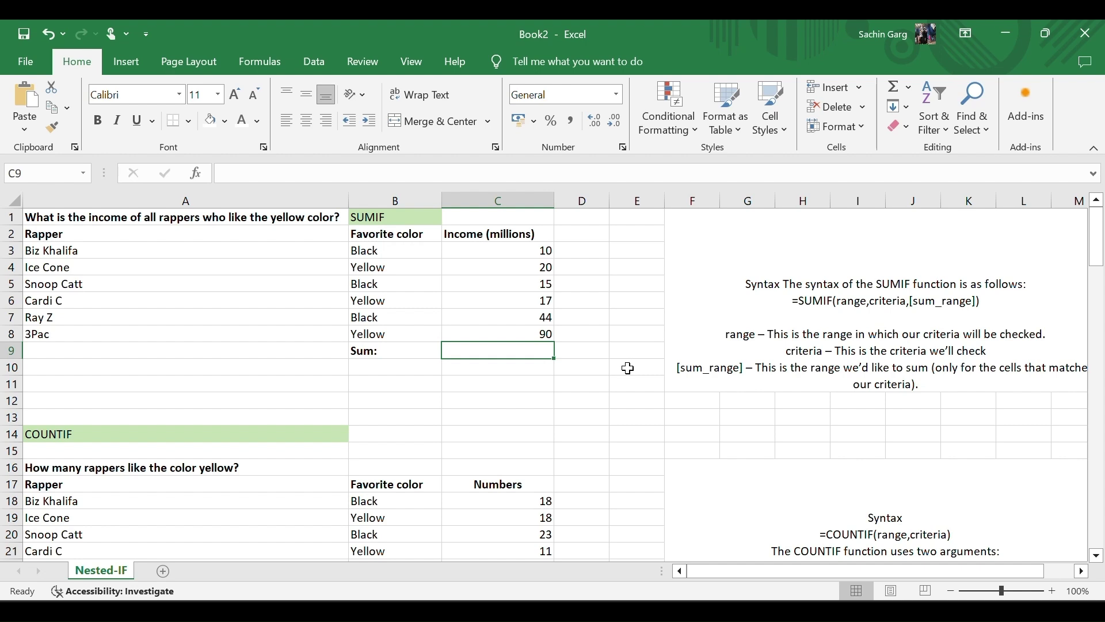
Enter =SUMIF(B3:B8,"Yellow",C3:C8) in C9, totalling 127 for Yellow fans
text(=SU)
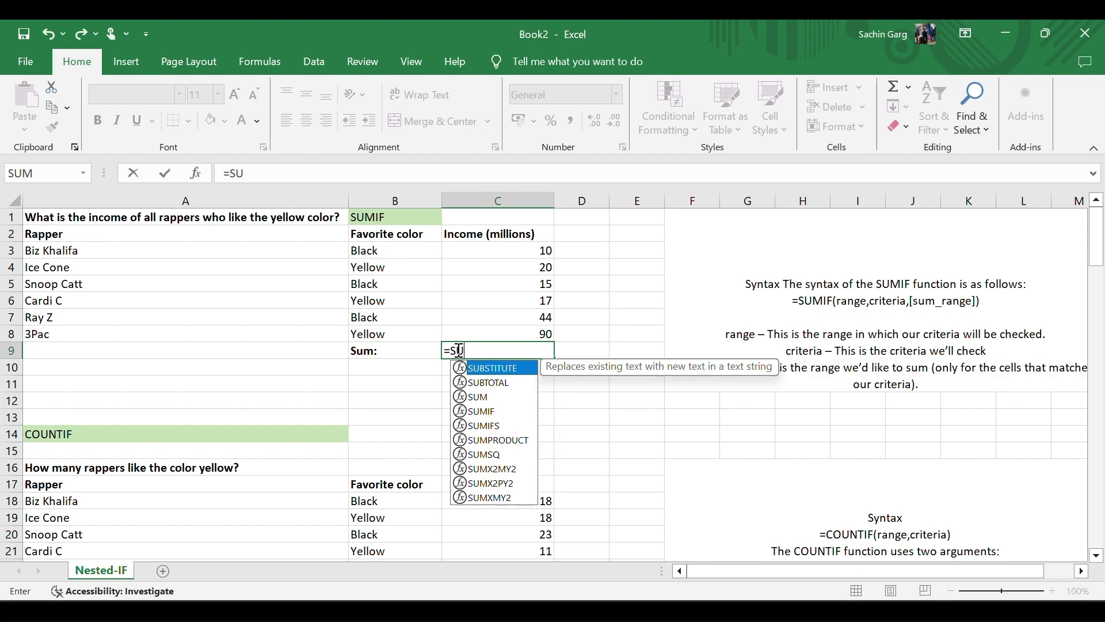
text(MIF)
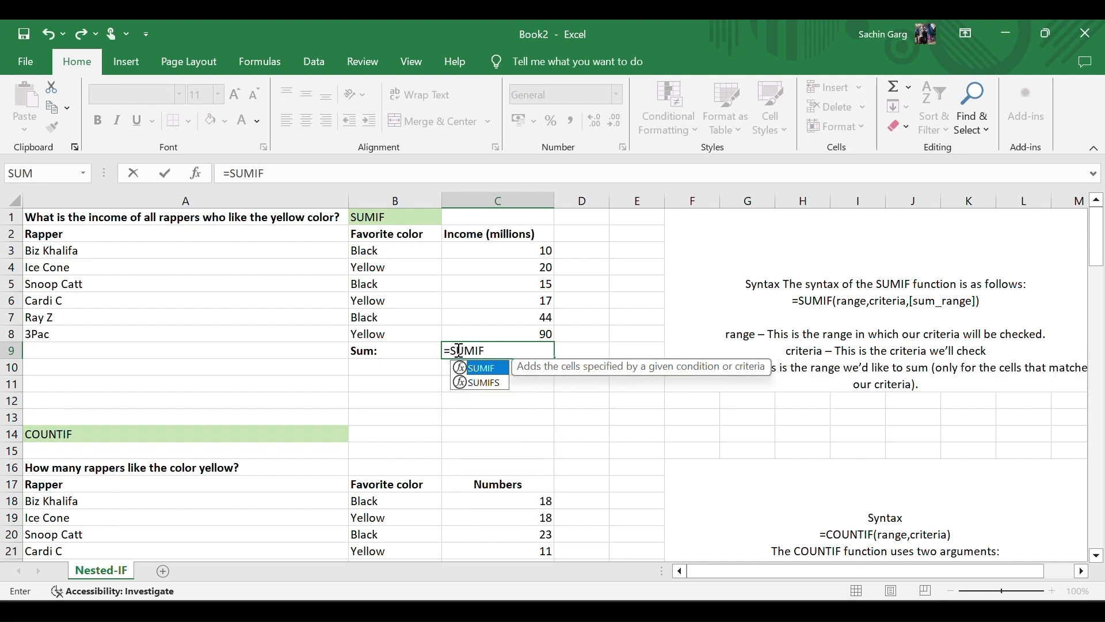
text(()
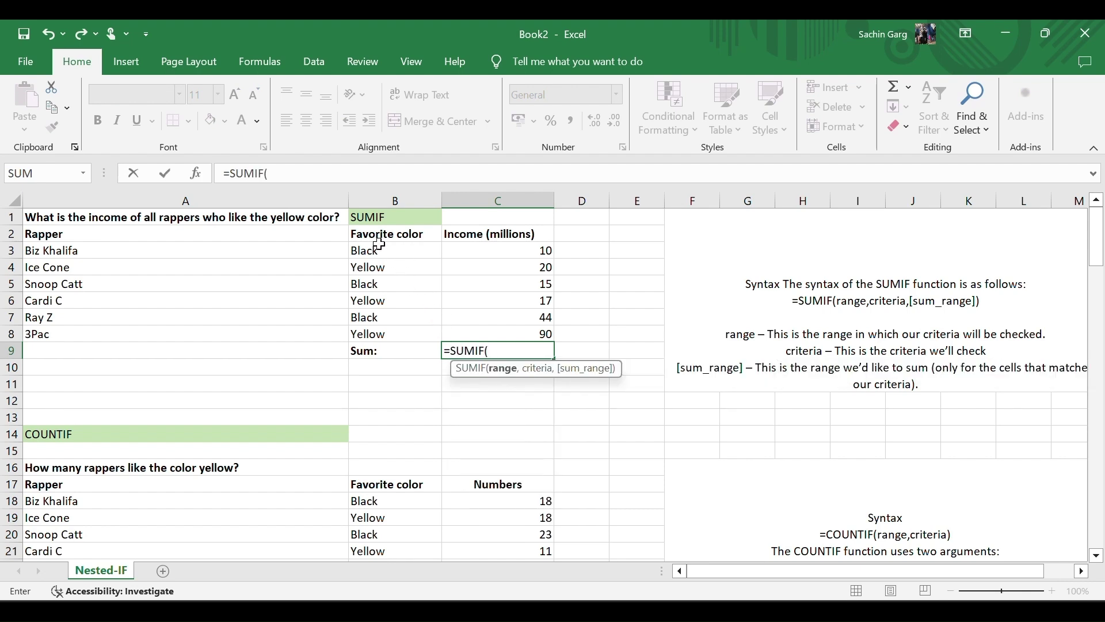
drag(379, 245, 382, 335)
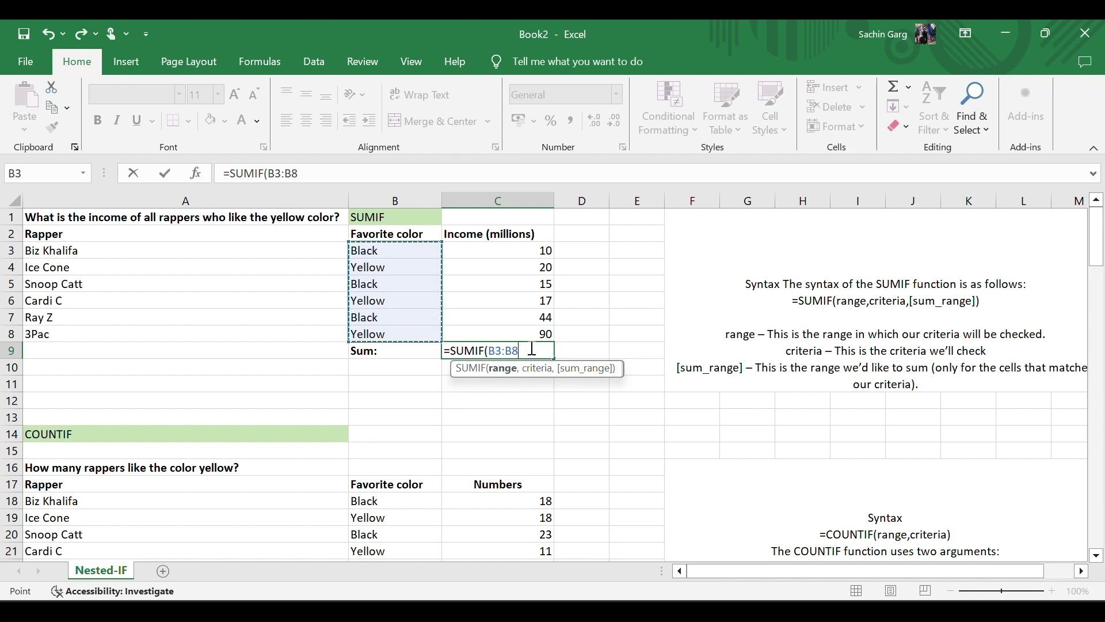
text(,)
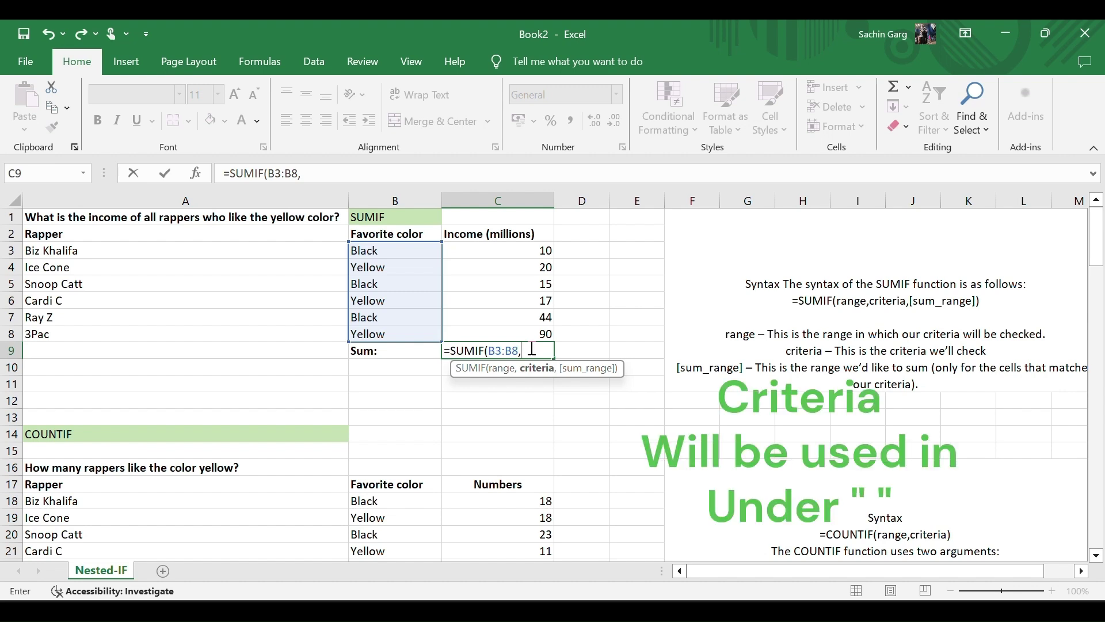
text(")
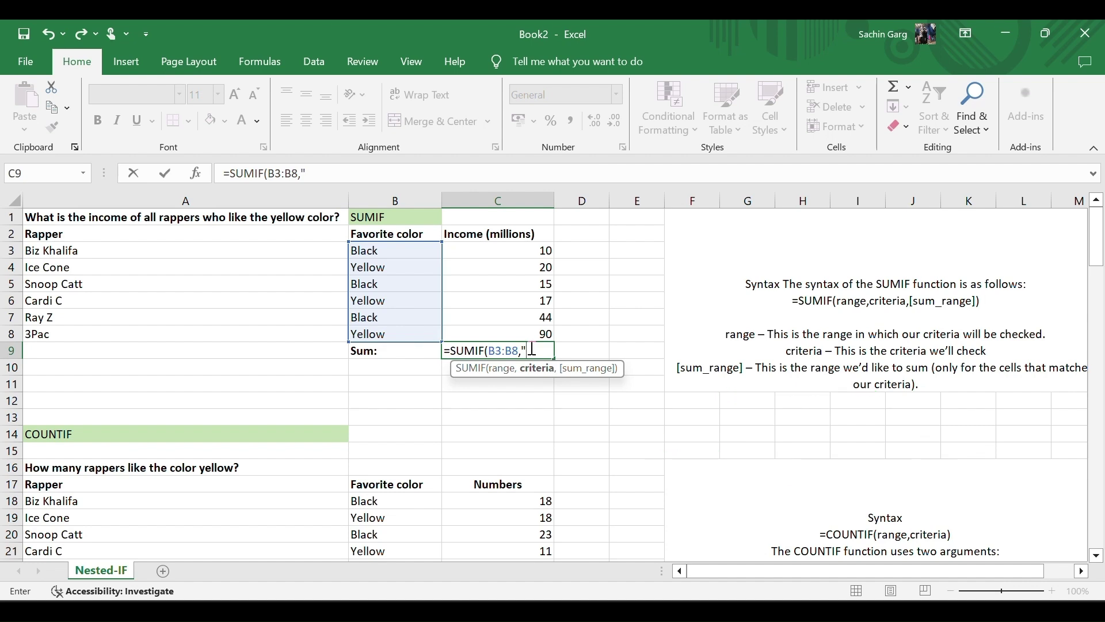
text(Ye)
text(llow)
text(")
text(,)
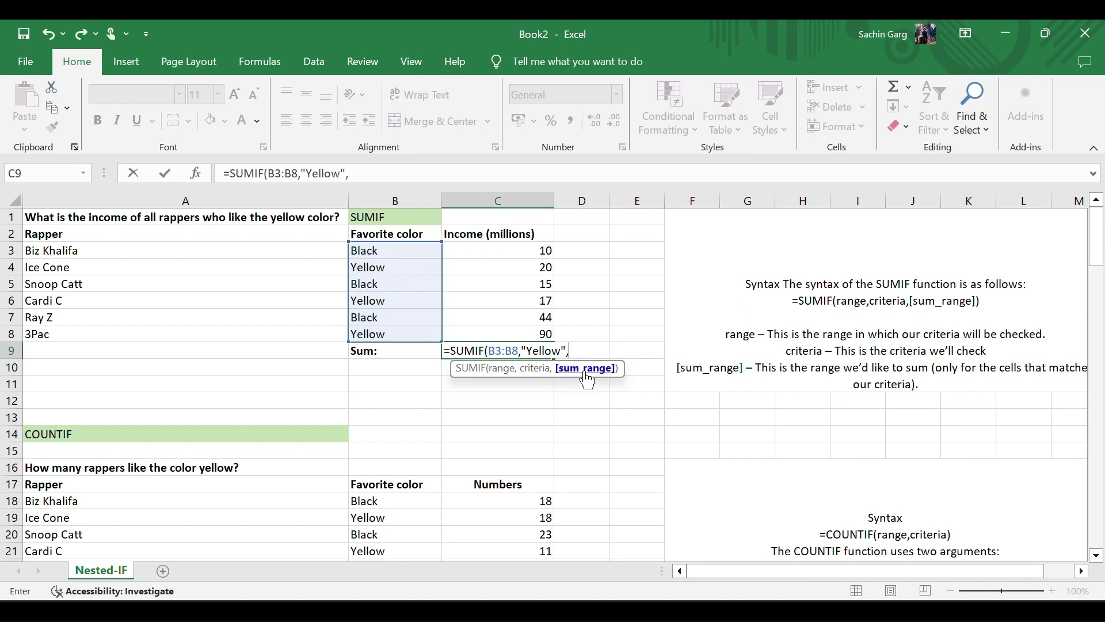
drag(514, 251, 518, 333)
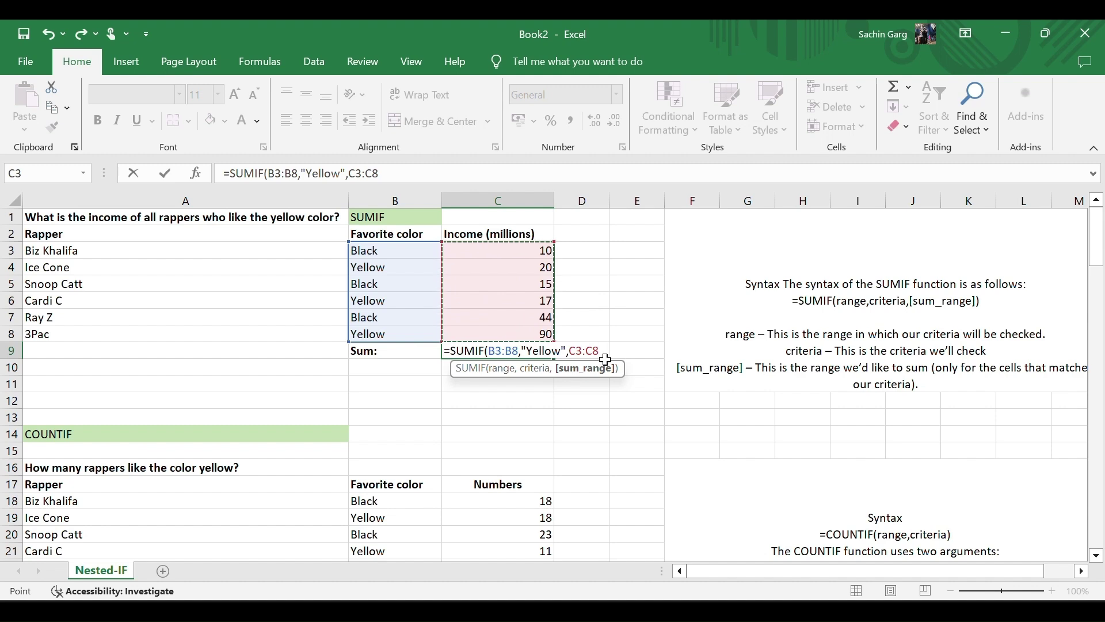
text())
key(Return)
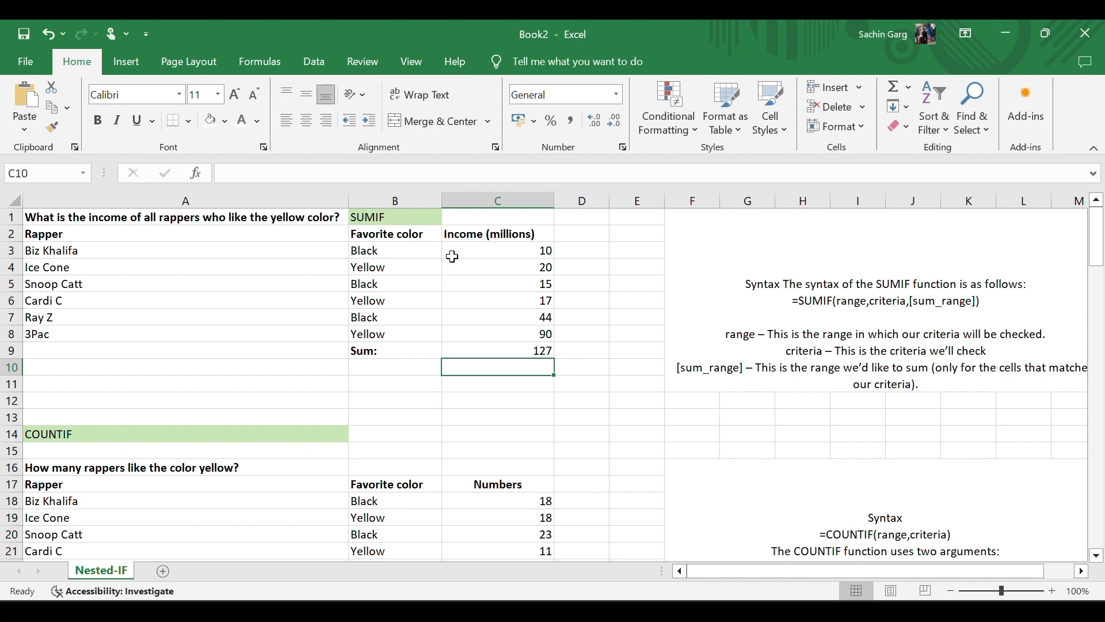
Change the C9 SUMIF criterion from Yellow to Black, giving a total income of 69
double_click(563, 351)
key(BackSpace)
key(BackSpace)
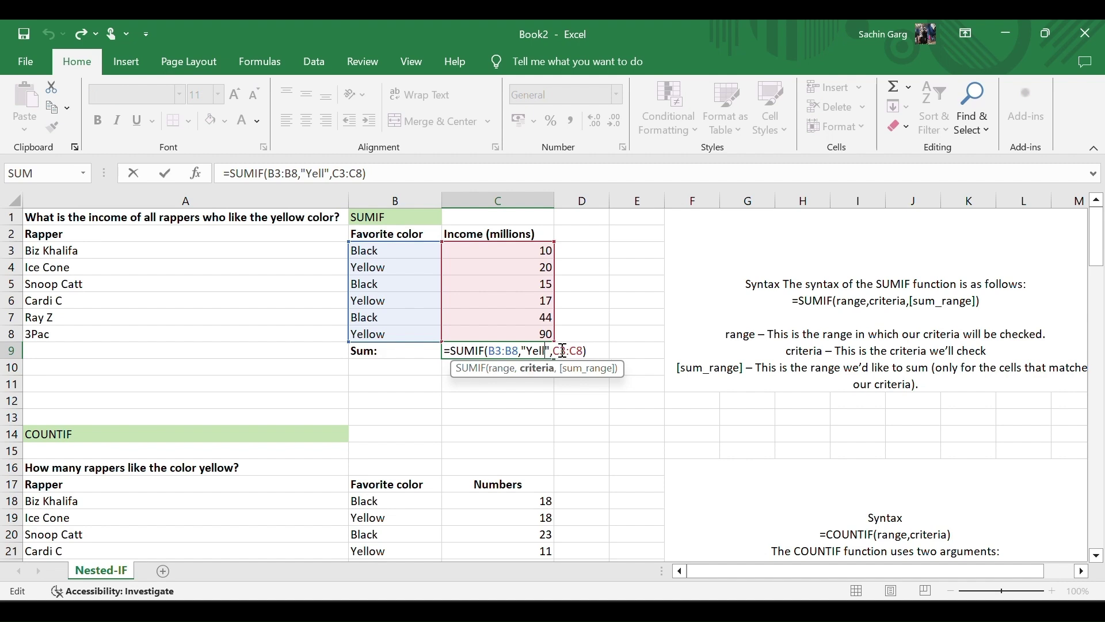
key(BackSpace)
key(BackSpace)
key(BackSpace)
key(BackSpace)
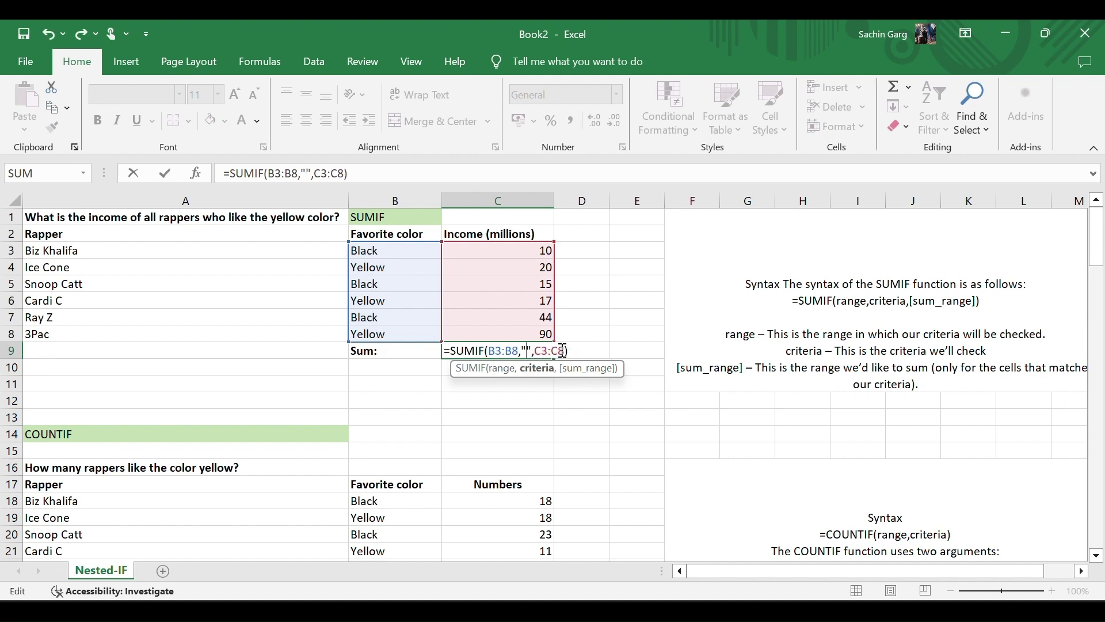
text(Blac)
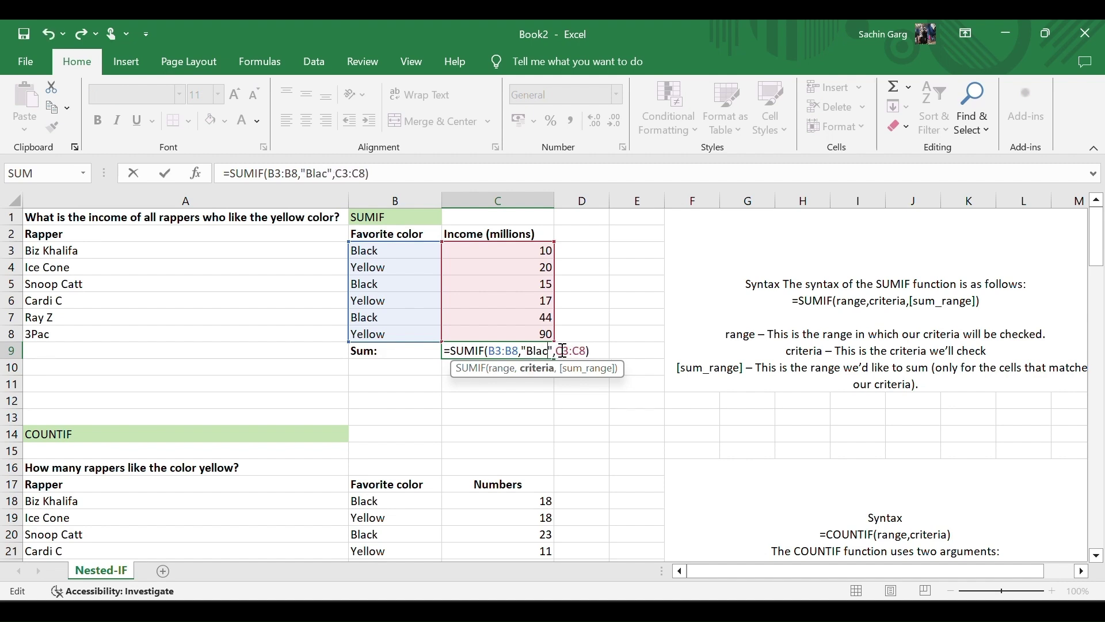
text(k)
key(Return)
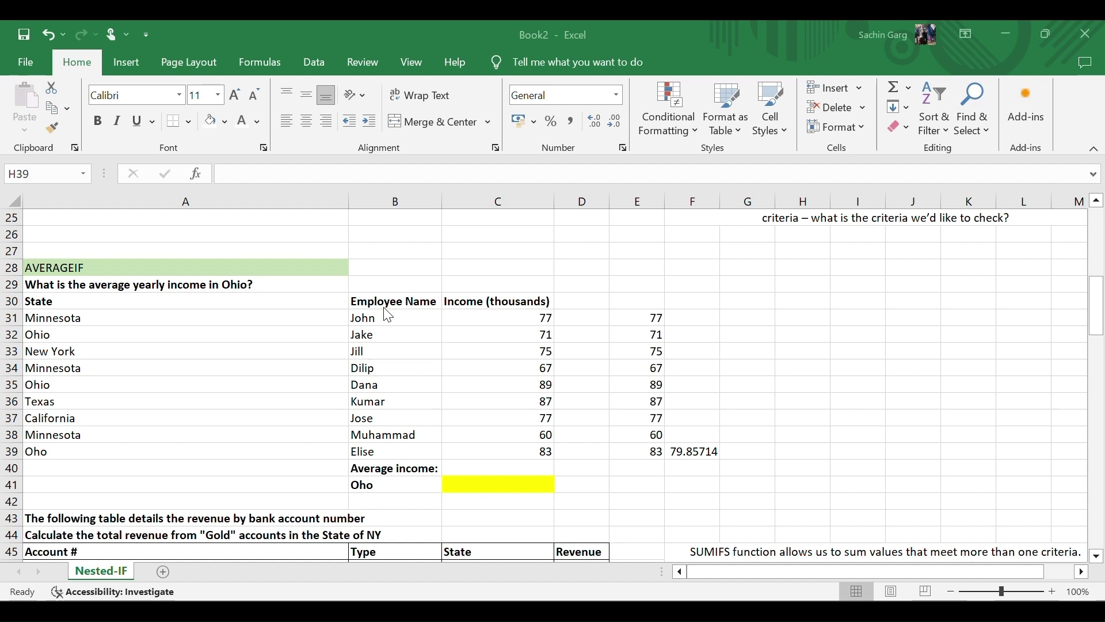
Enter =AVERAGE(C31:C39) in C41, giving 76.22, then clear the cell again
click(492, 484)
text(=AVER)
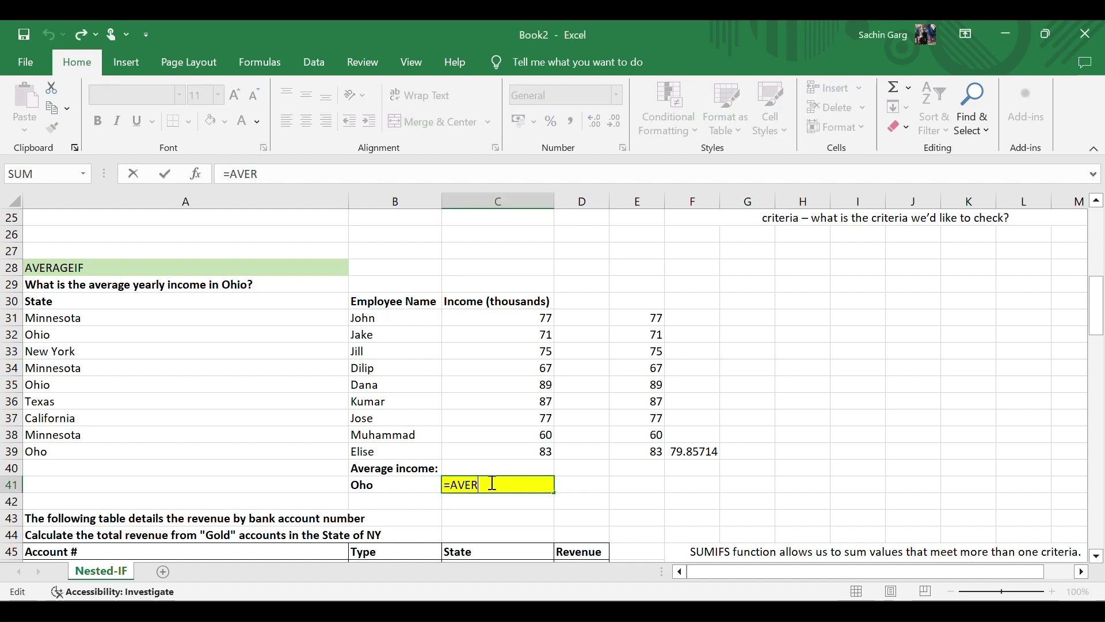
text(age)
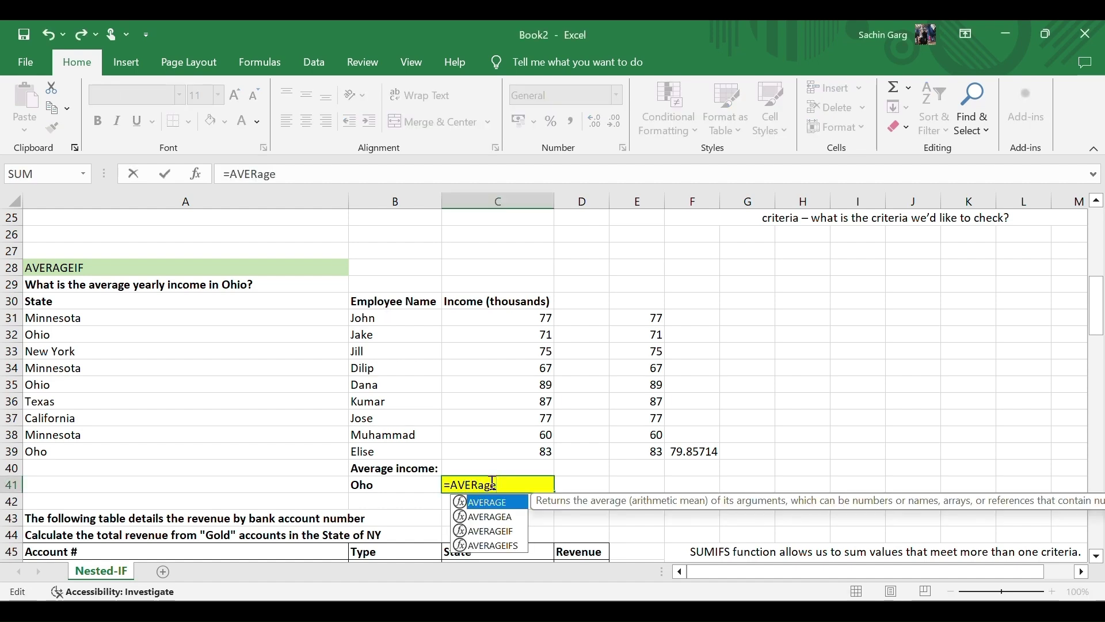
text(()
drag(506, 323, 504, 444)
text())
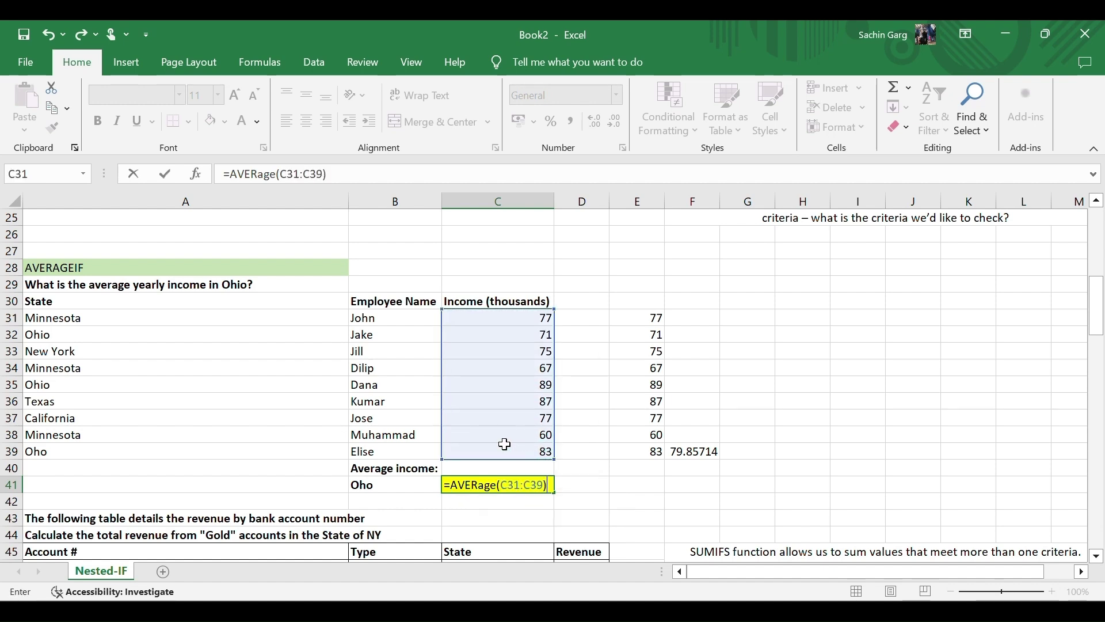
key(Return)
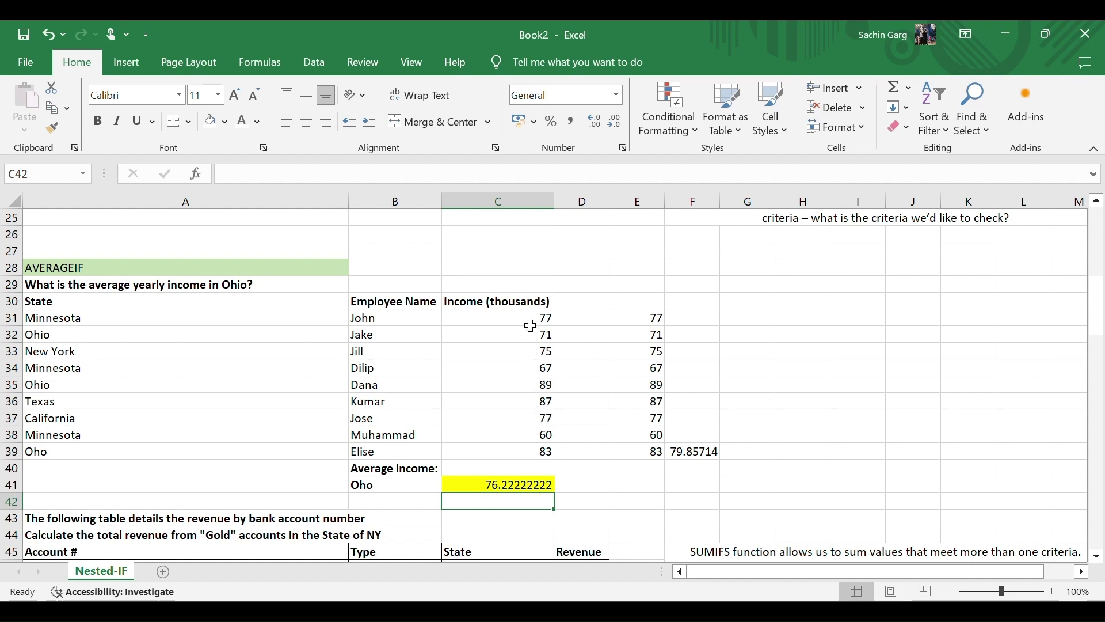
click(534, 484)
key(BackSpace)
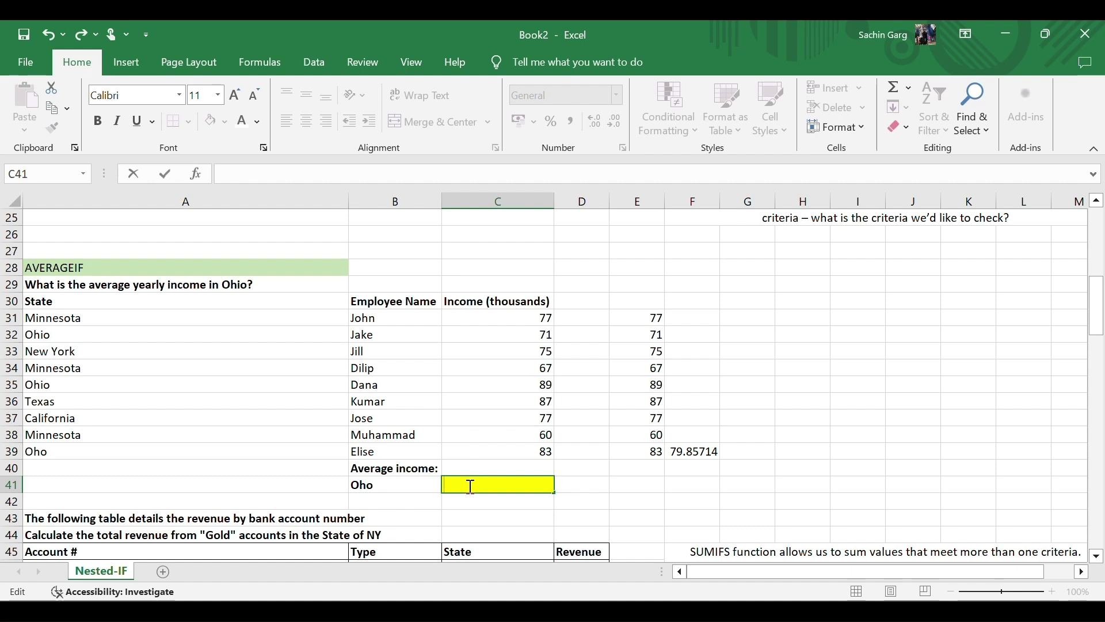
Enter =AVERAGEIF(A31:A39,B41,C31:C39) in C41 to average Oho incomes, returning 83
scroll(777, 391, up, 4)
scroll(777, 391, up, 3)
scroll(777, 391, down, 2)
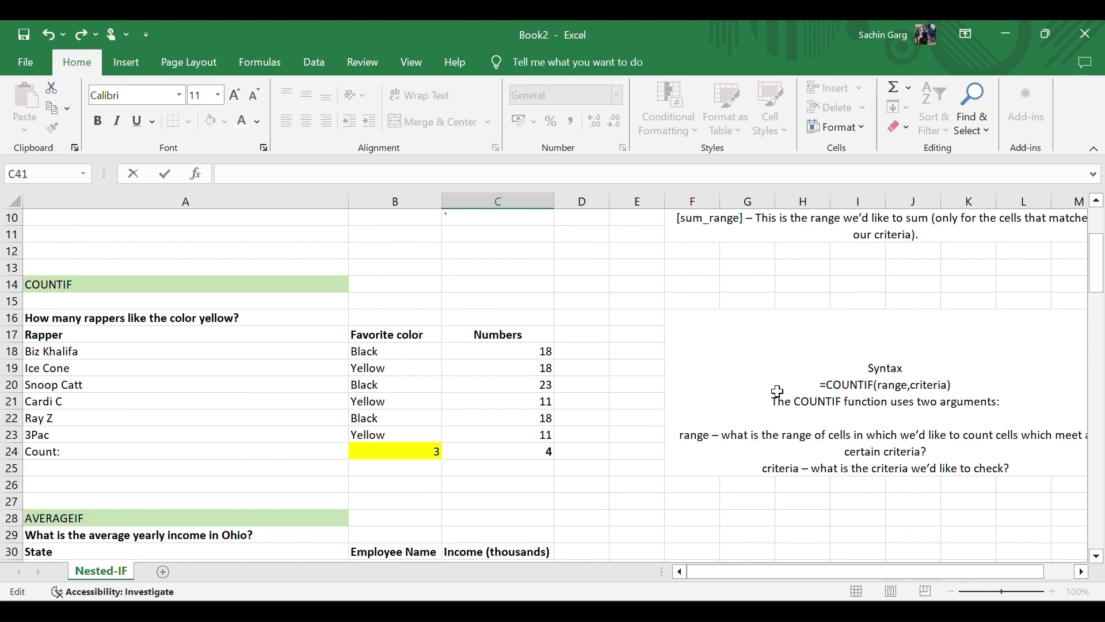
scroll(654, 453, down, 13)
scroll(653, 453, up, 8)
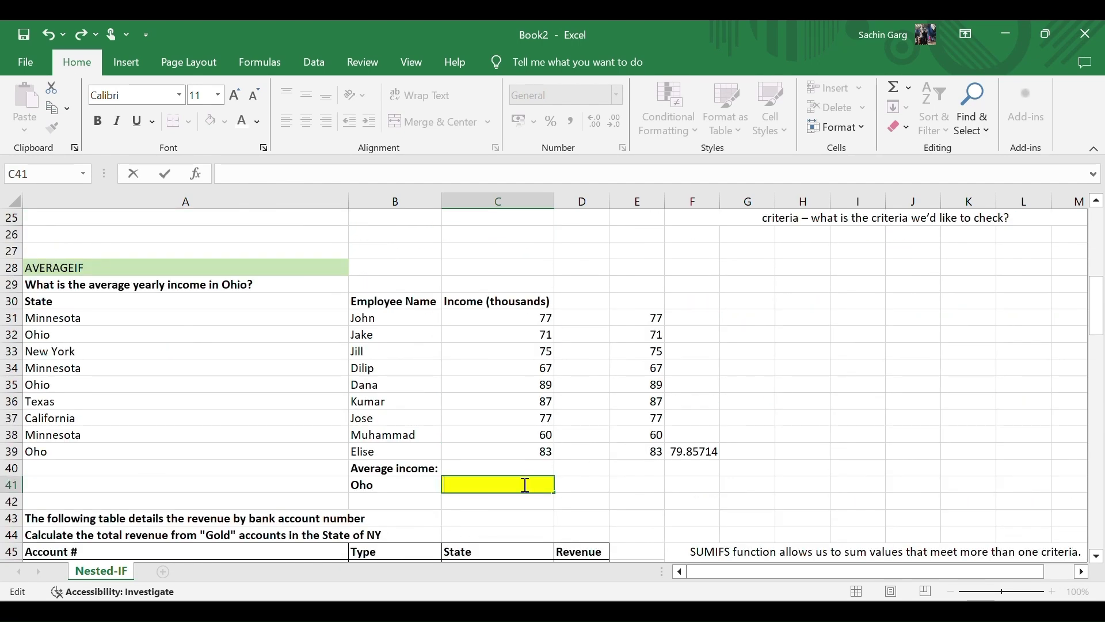
text(=aver)
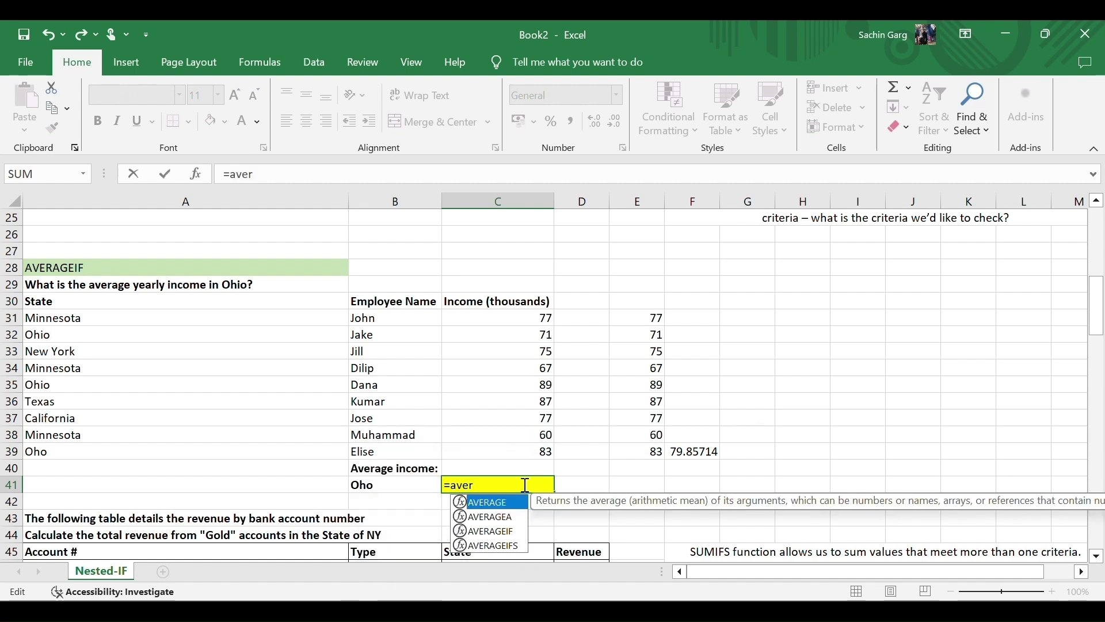
text(agei)
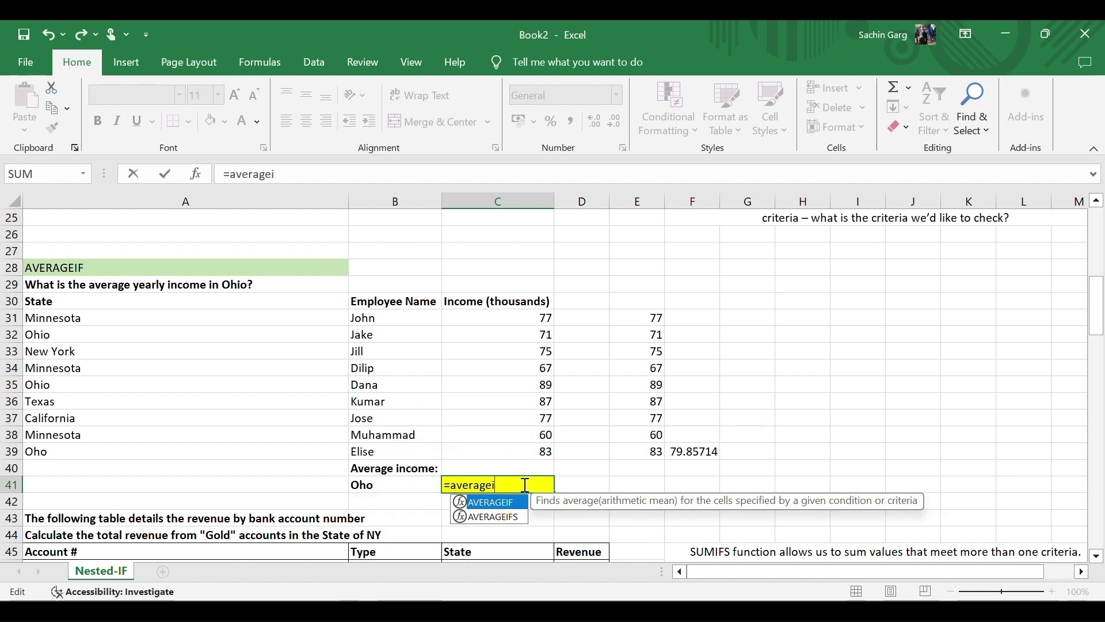
text(f()
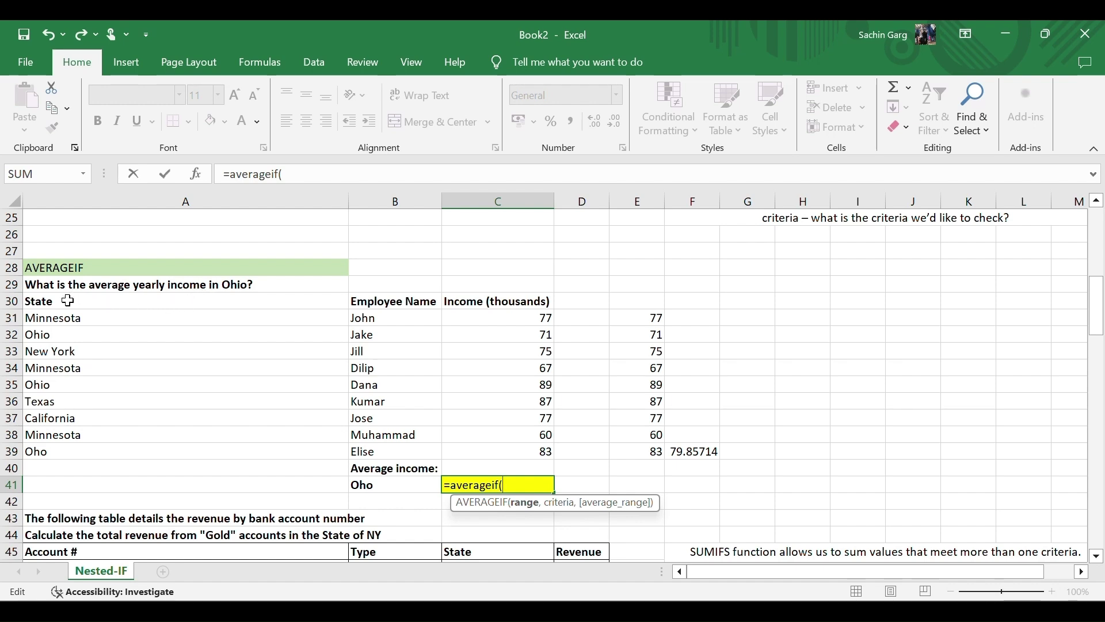
drag(50, 319, 43, 450)
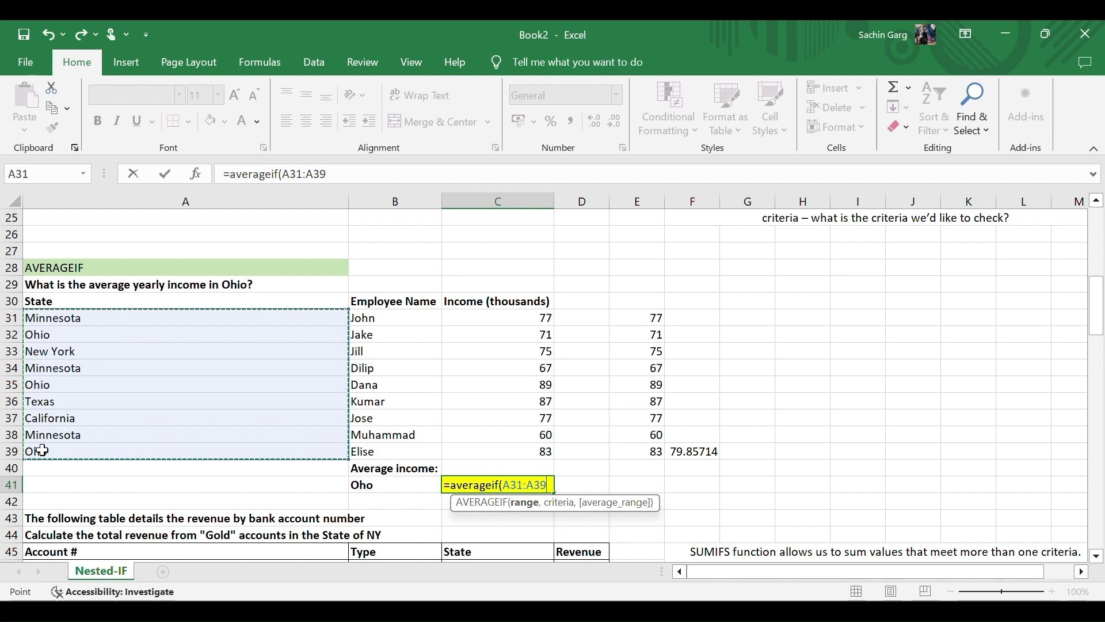
text(,)
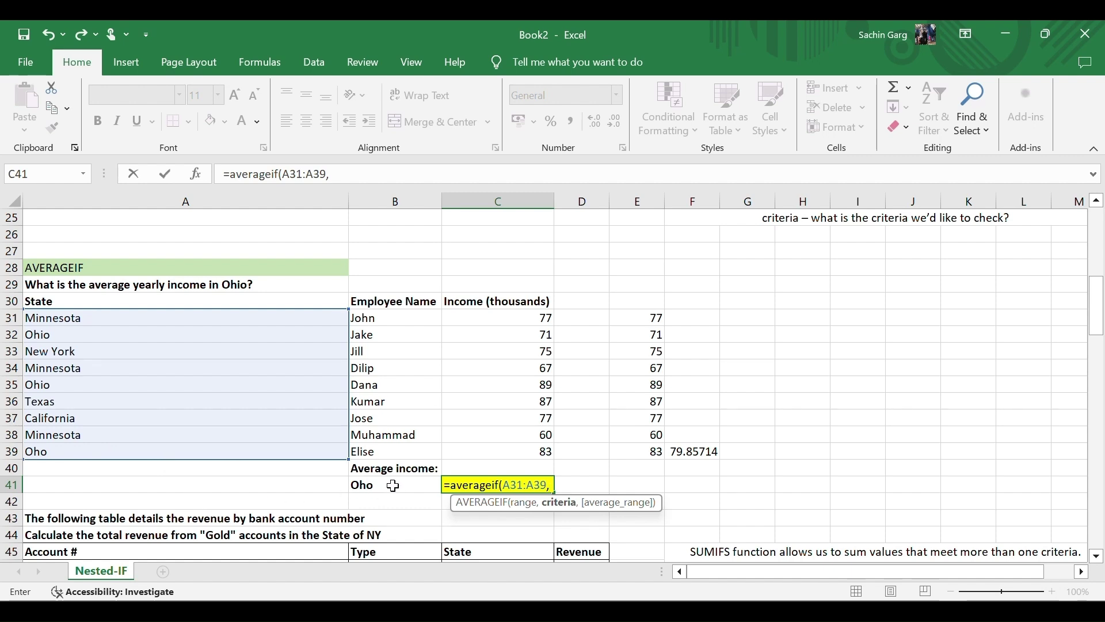
click(395, 486)
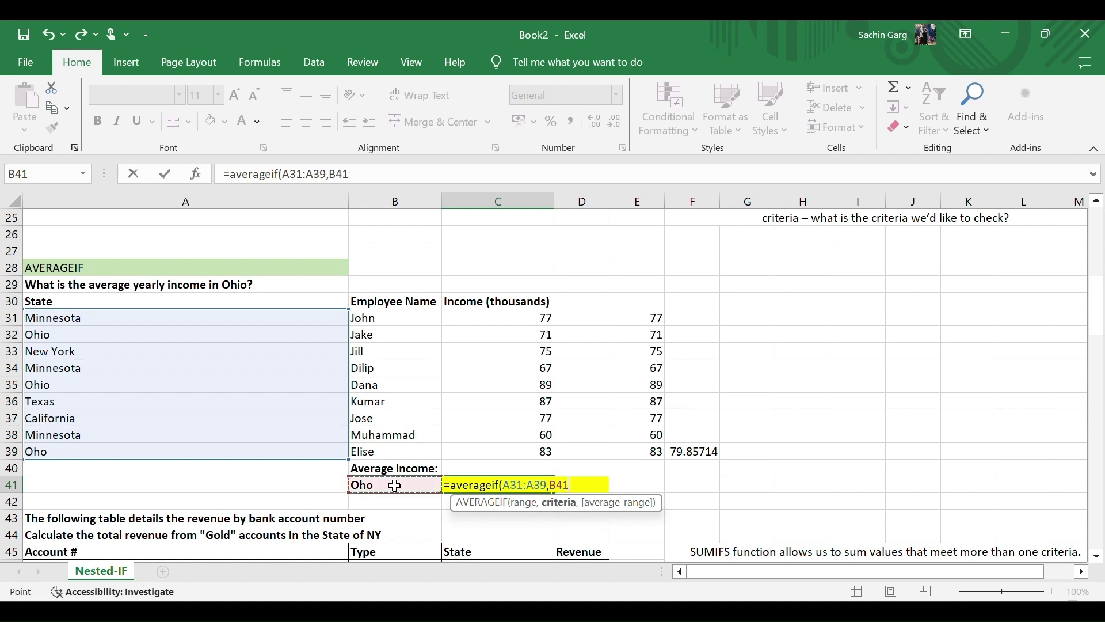
text(,)
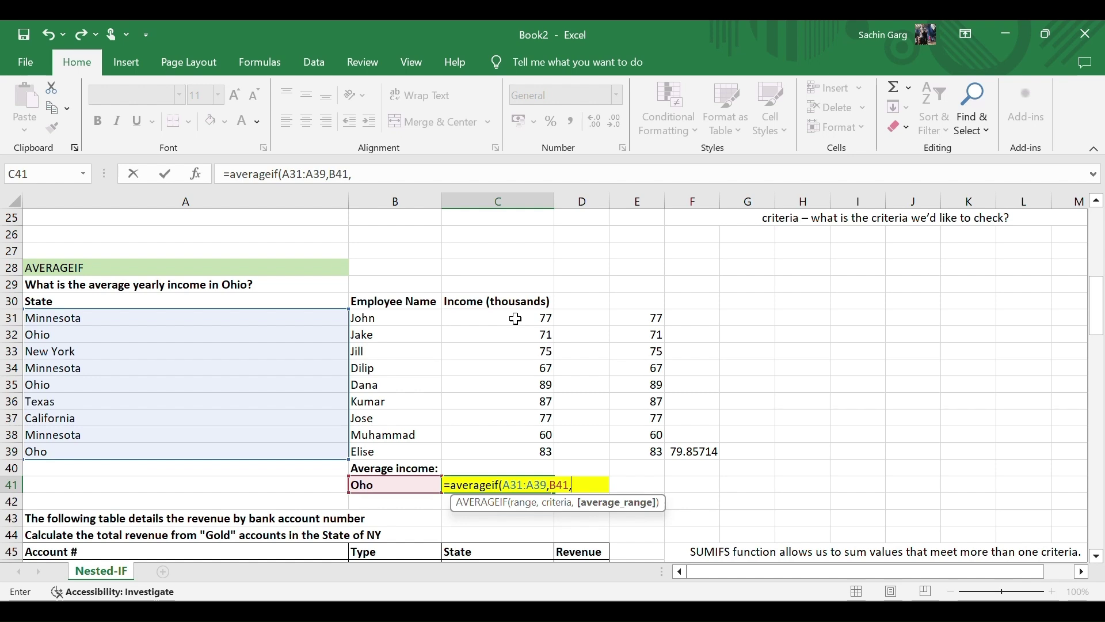
drag(515, 318, 515, 447)
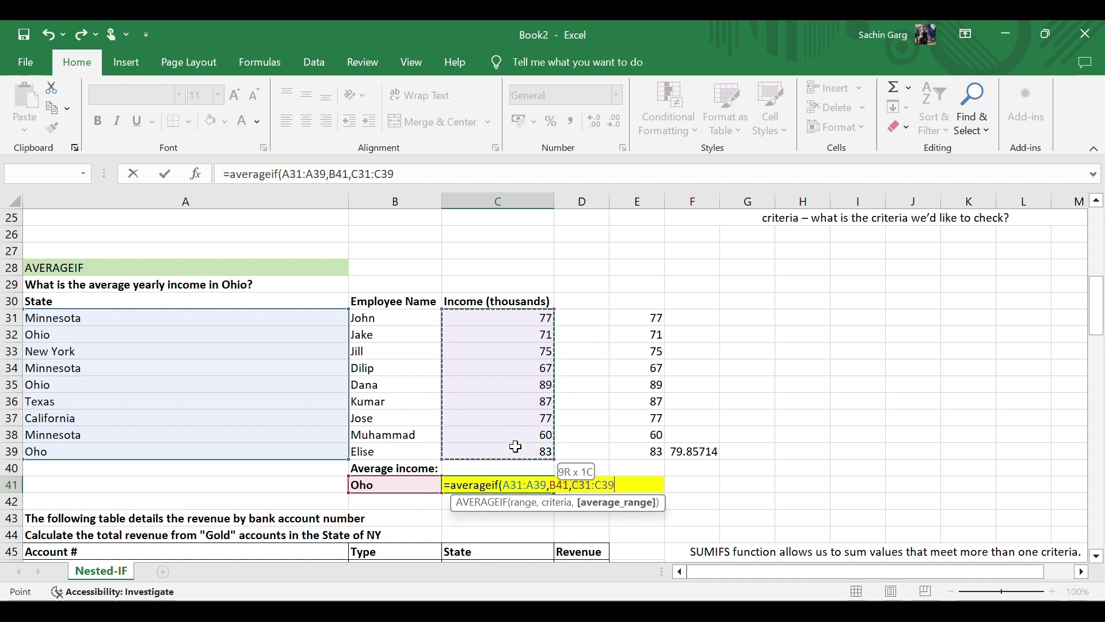
text())
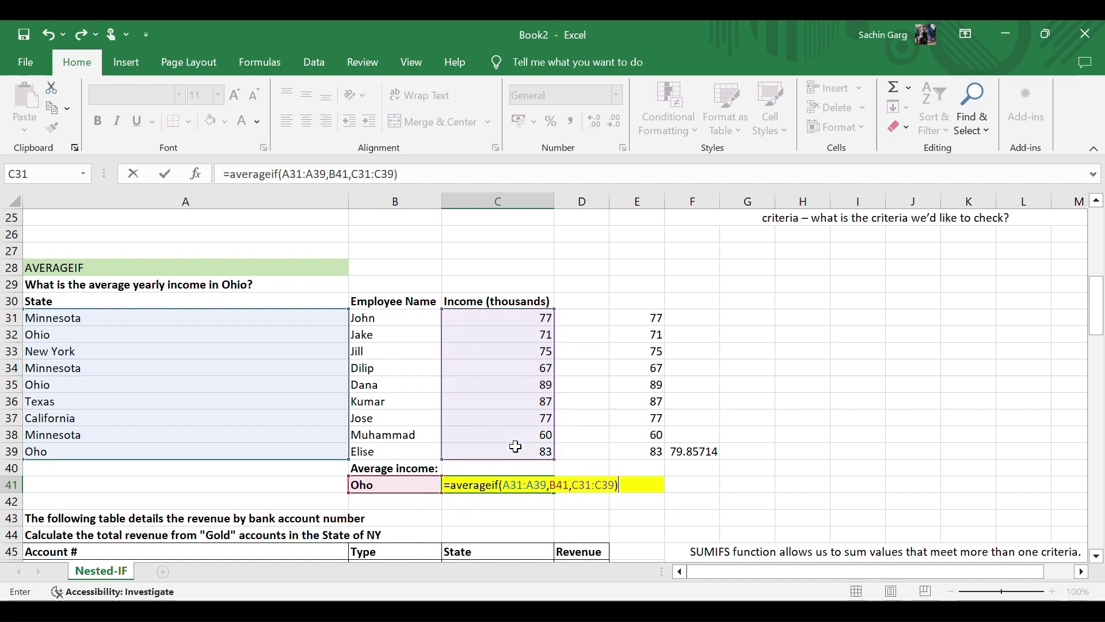
key(Return)
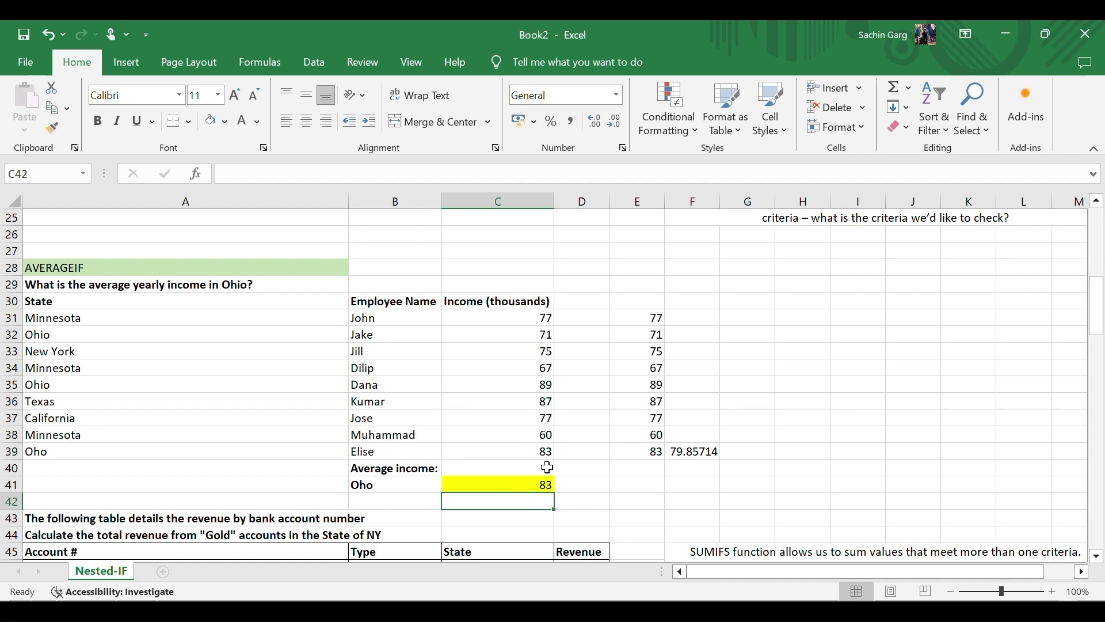
Replace the B41 reference in C41's AVERAGEIF with the text criterion "Oho"
double_click(534, 488)
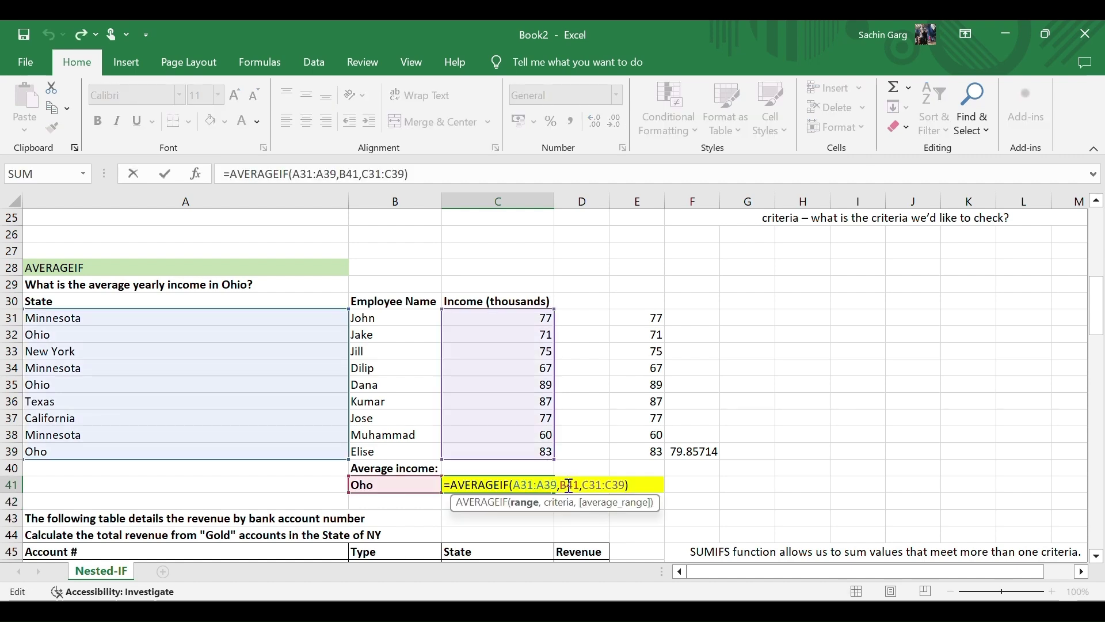
drag(580, 485, 565, 485)
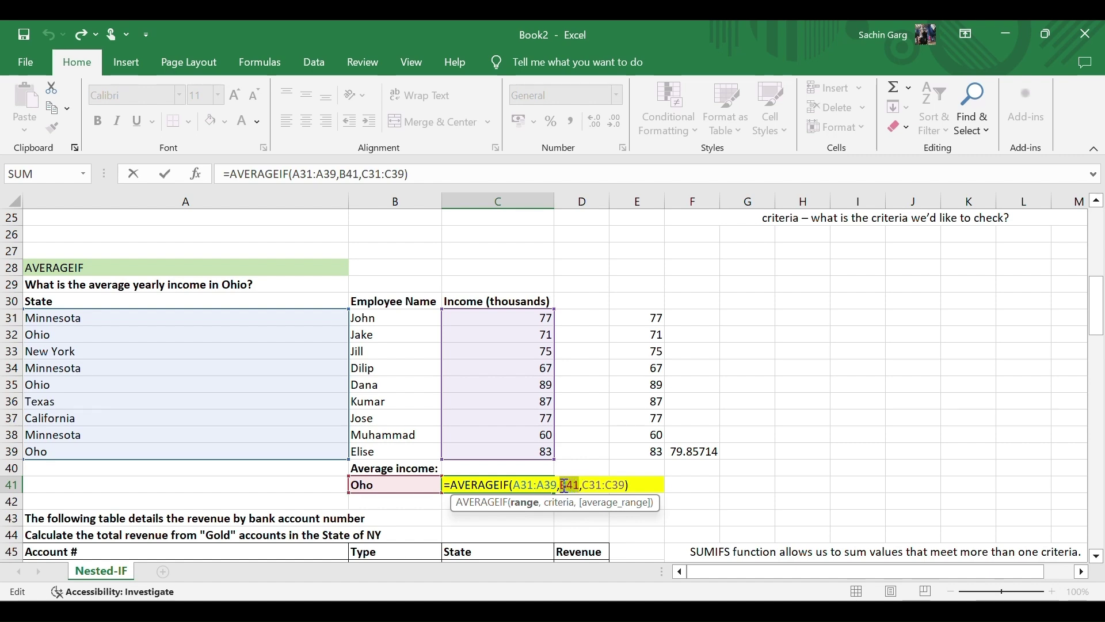
text(")
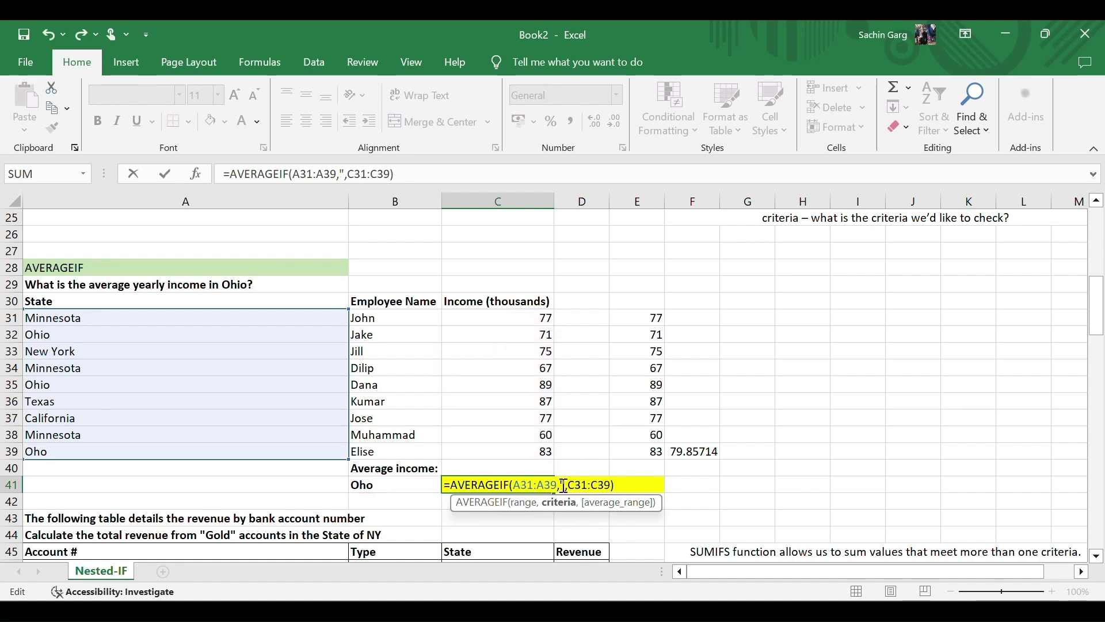
text(Oh)
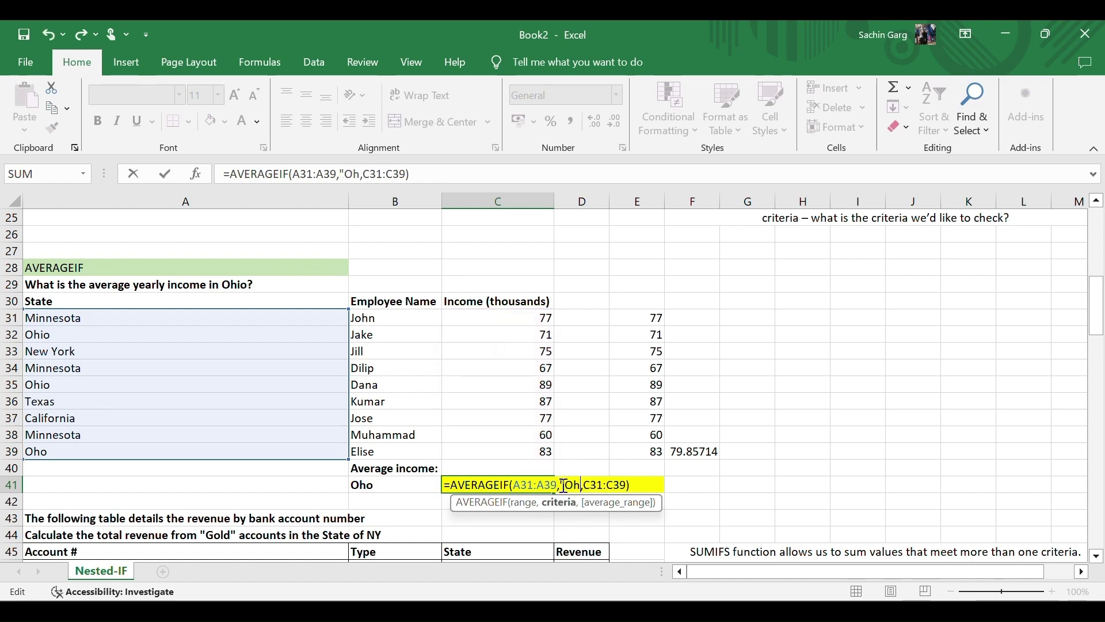
text(o)
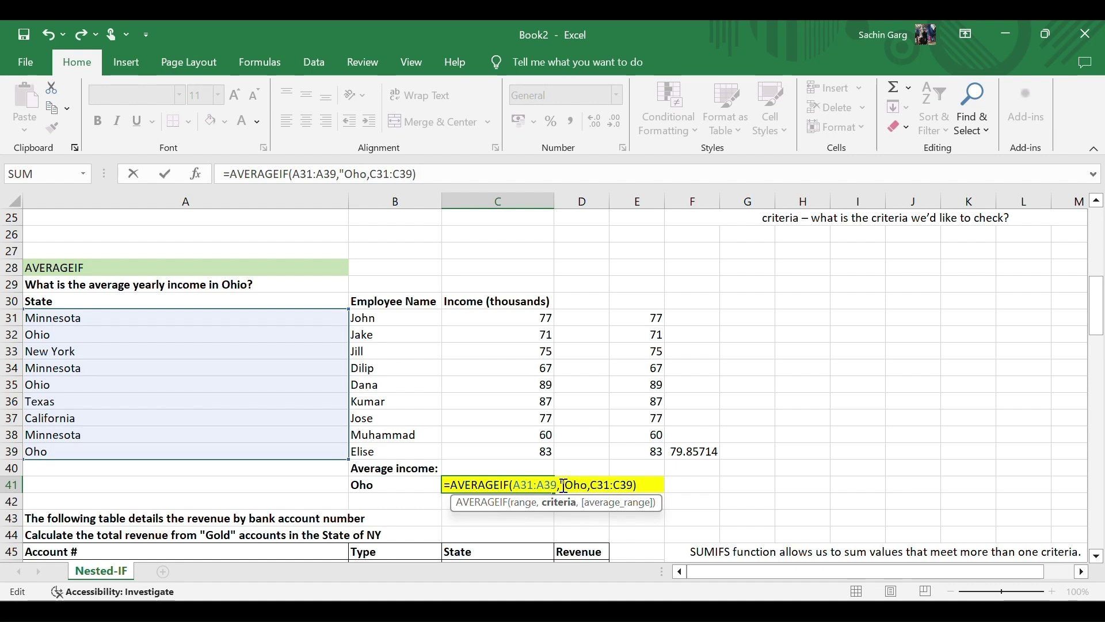
text(")
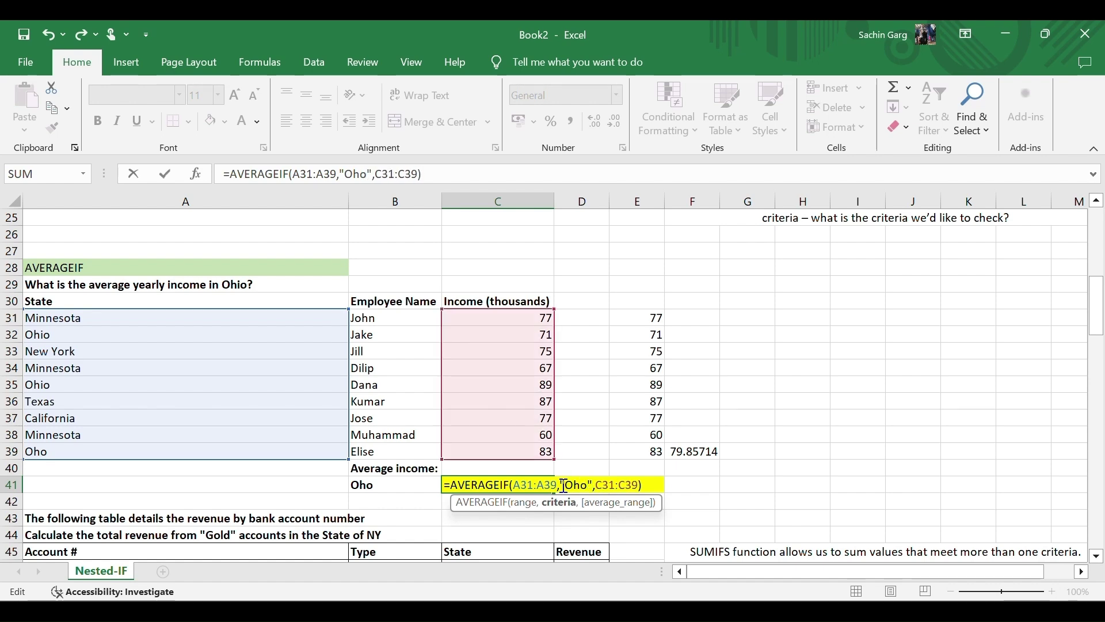
key(End)
key(Return)
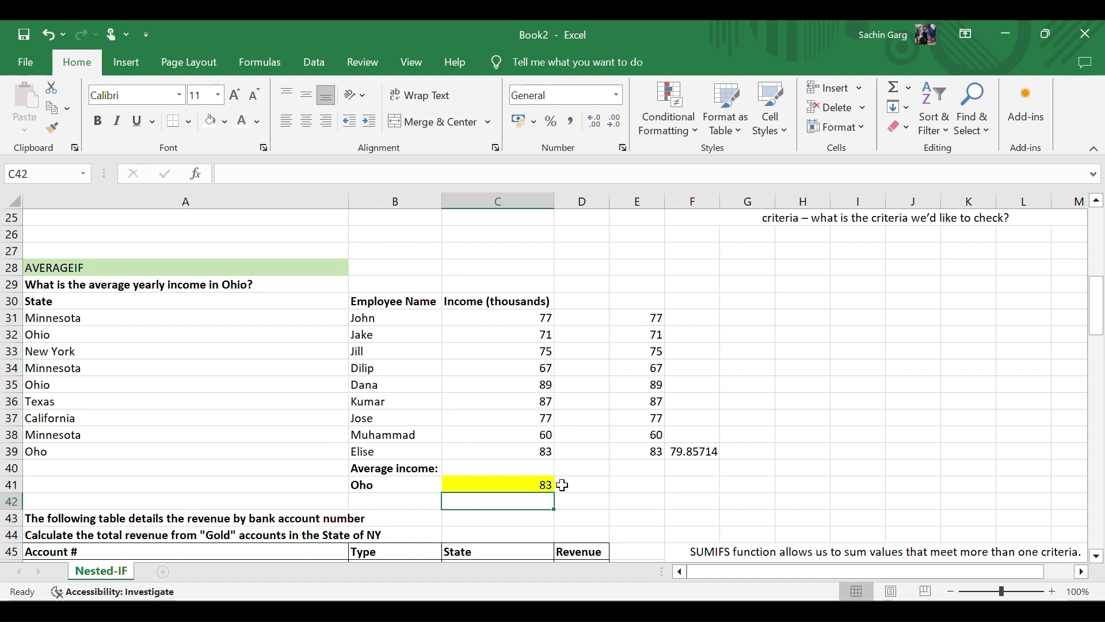
Change the C41 AVERAGEIF criterion to "New York", returning 75
double_click(536, 486)
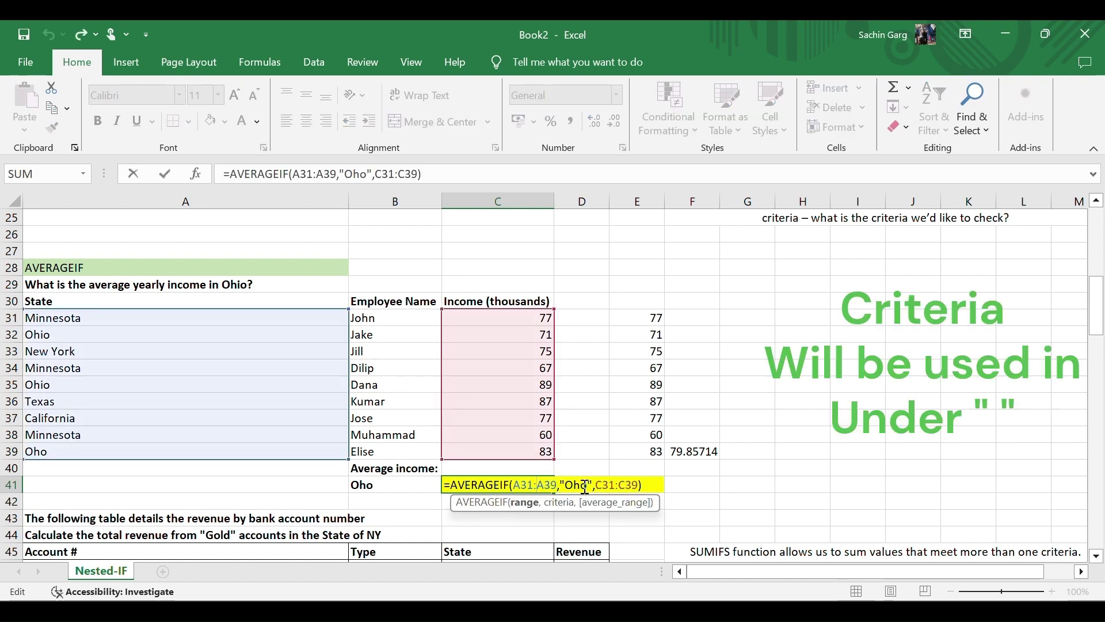
drag(585, 488, 567, 487)
text(N)
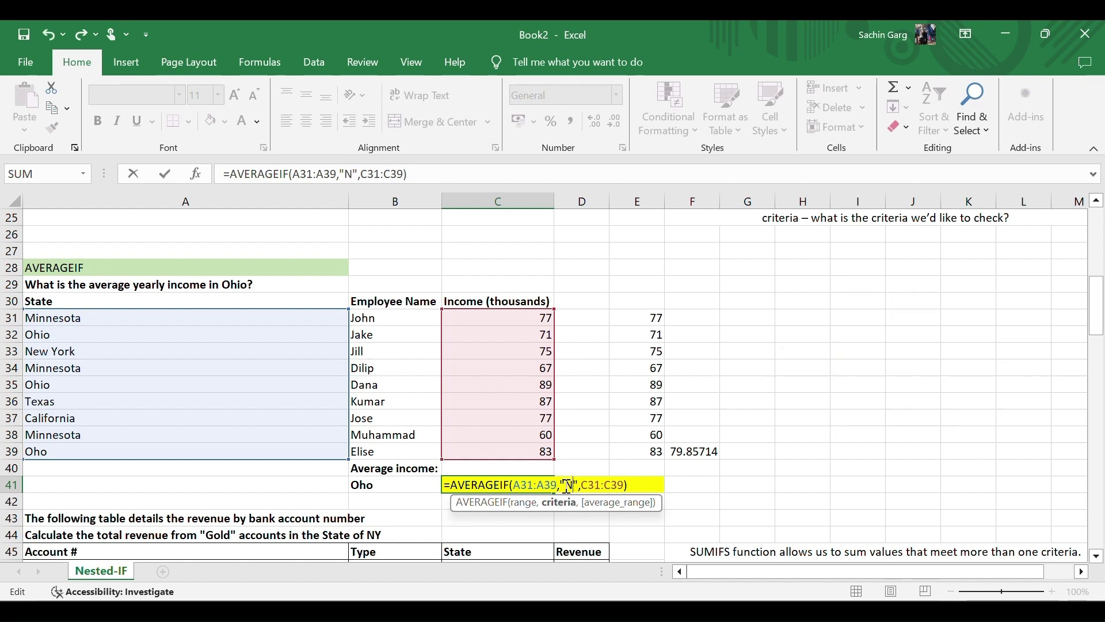
text(ew)
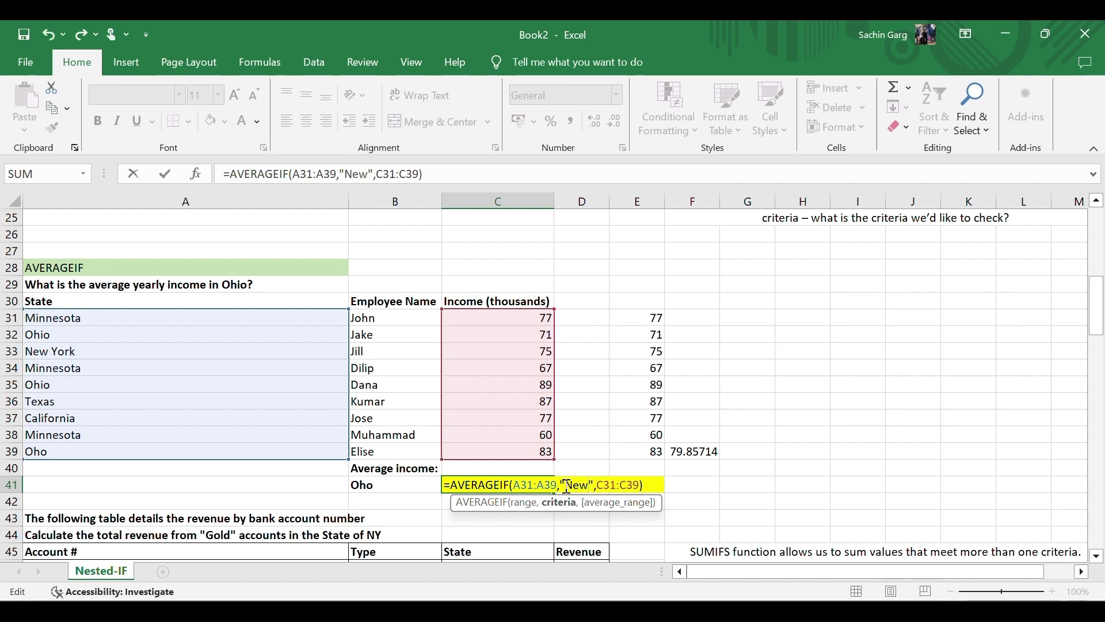
text( Y)
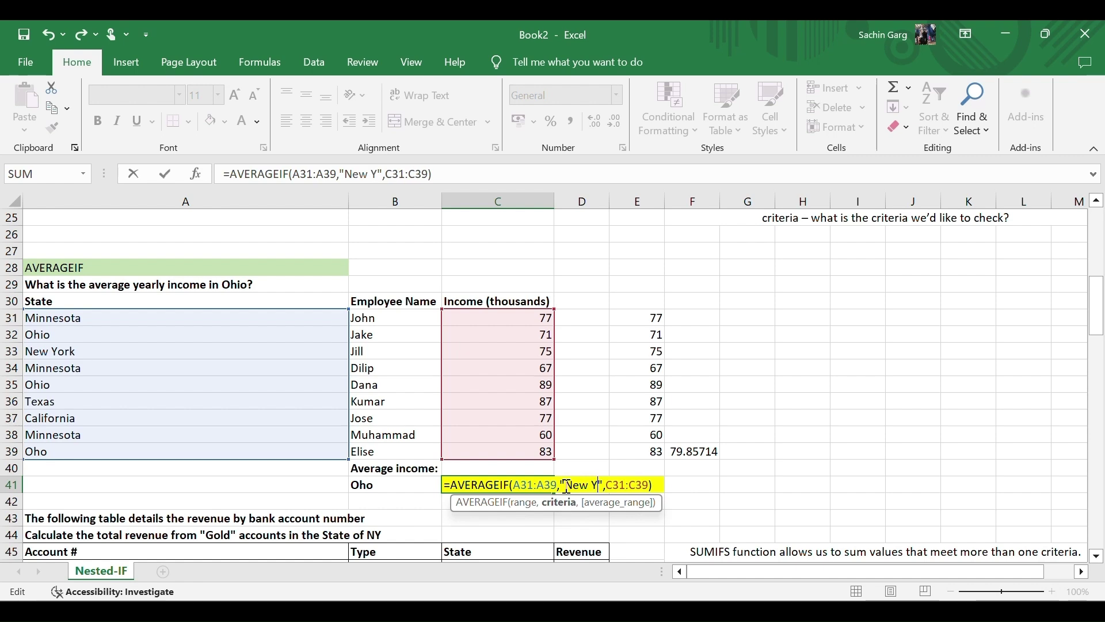
text(ork)
key(Return)
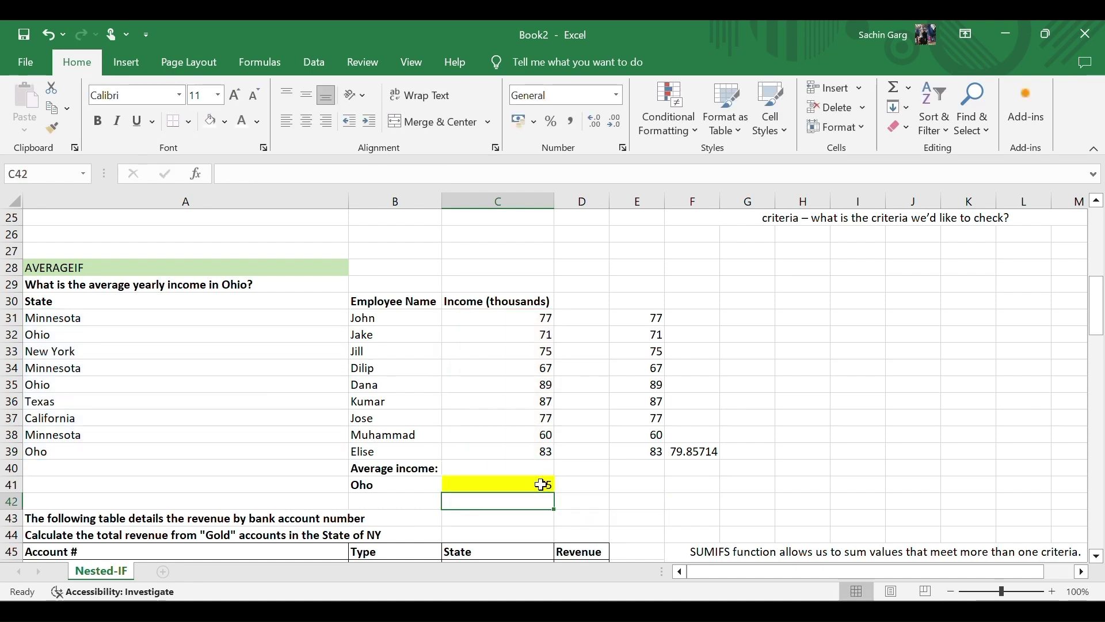
Select the Oho label cell B41
click(378, 485)
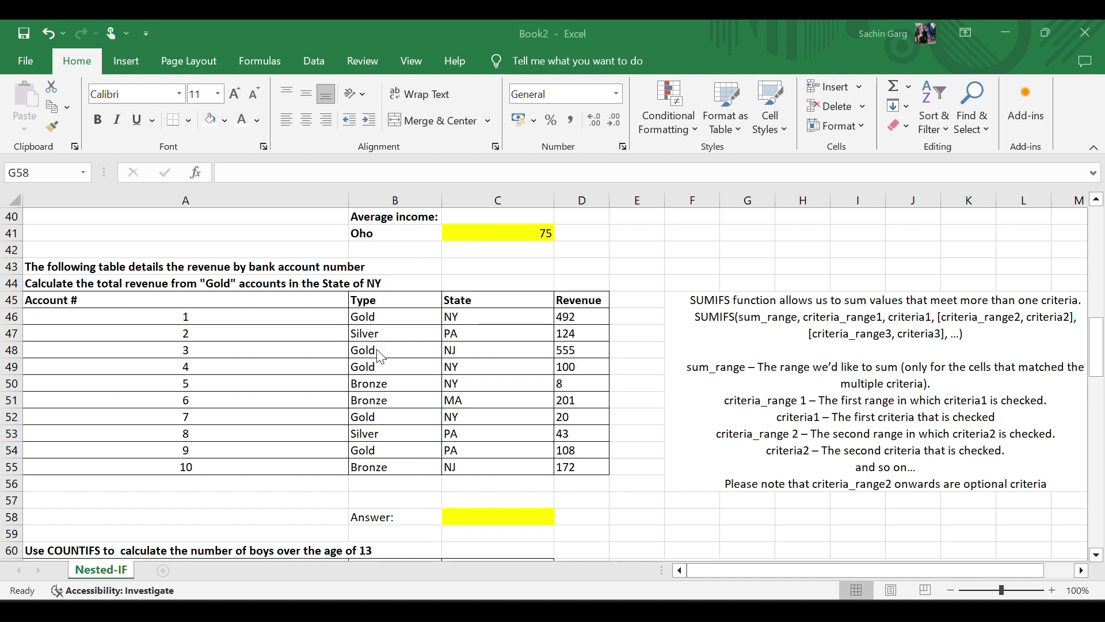
Scroll down to the SUMIFS bank-account revenue table and its empty Answer cell C58
scroll(547, 340, up, 5)
scroll(546, 340, up, 4)
scroll(547, 340, up, 4)
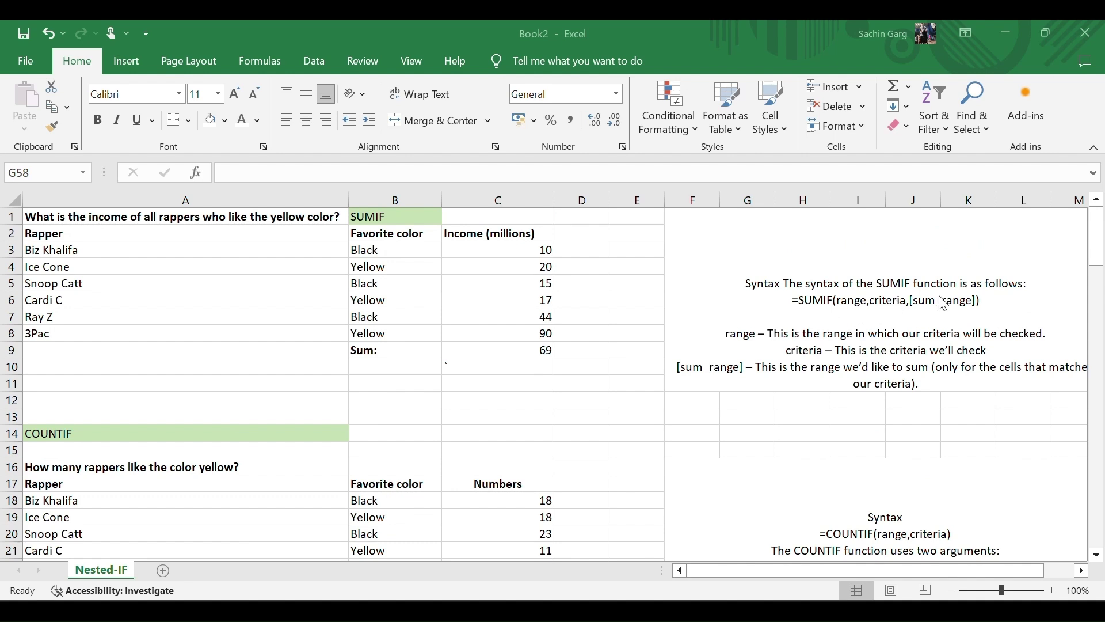
scroll(603, 494, down, 5)
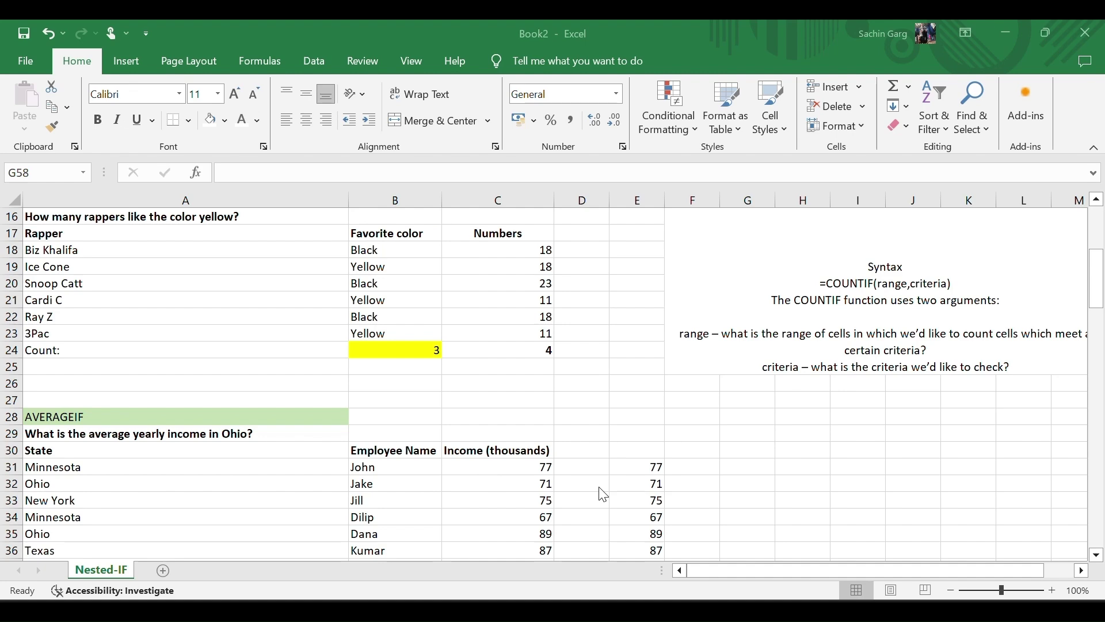
scroll(603, 494, down, 4)
scroll(603, 493, down, 2)
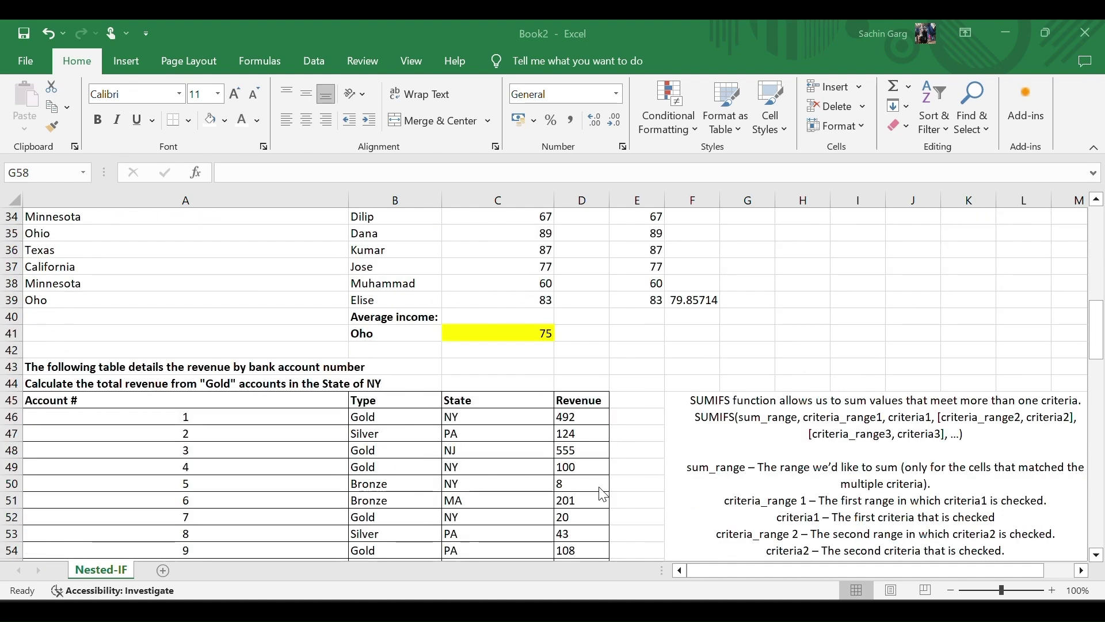
scroll(603, 494, down, 1)
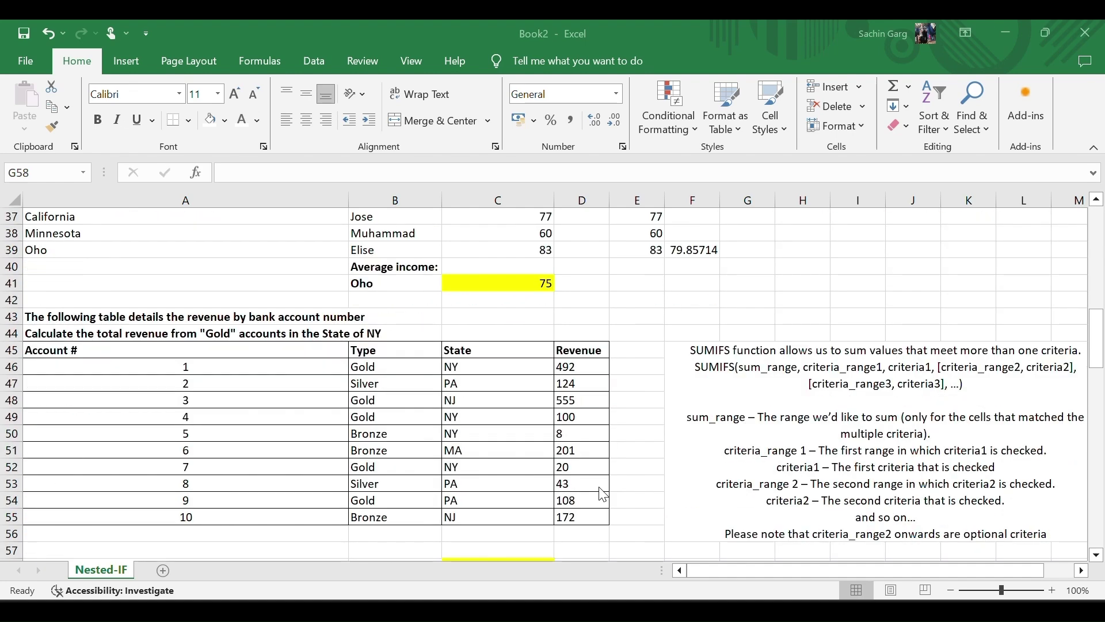
scroll(603, 494, down, 1)
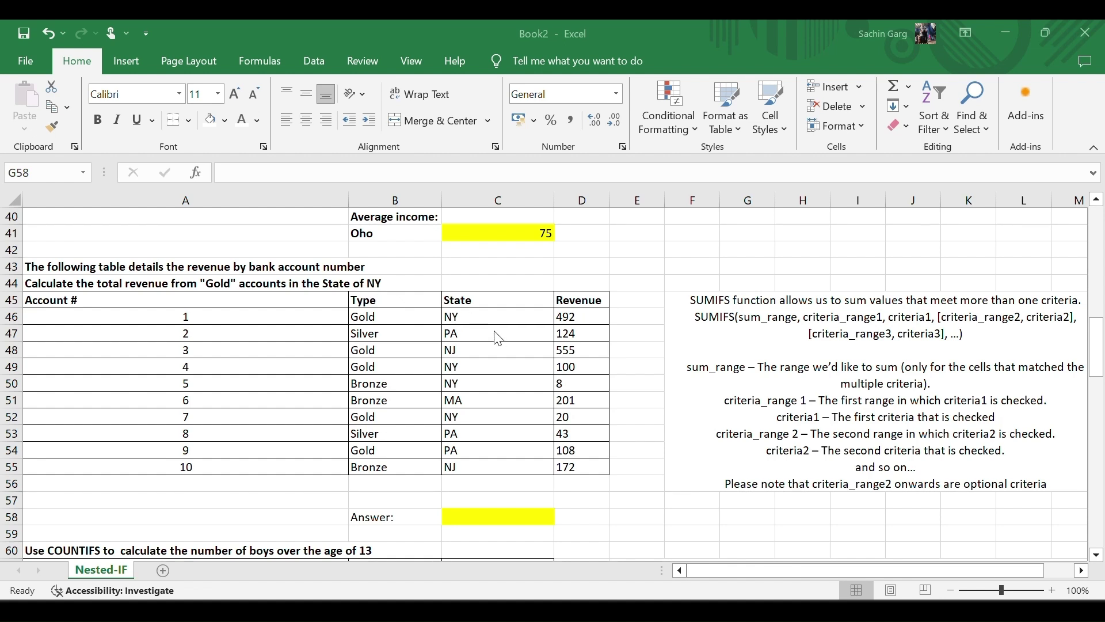
Enter =SUMIFS(D46:D55,B46:B55,"Gold",C46:C55,"NY") in C58, returning 612
double_click(478, 518)
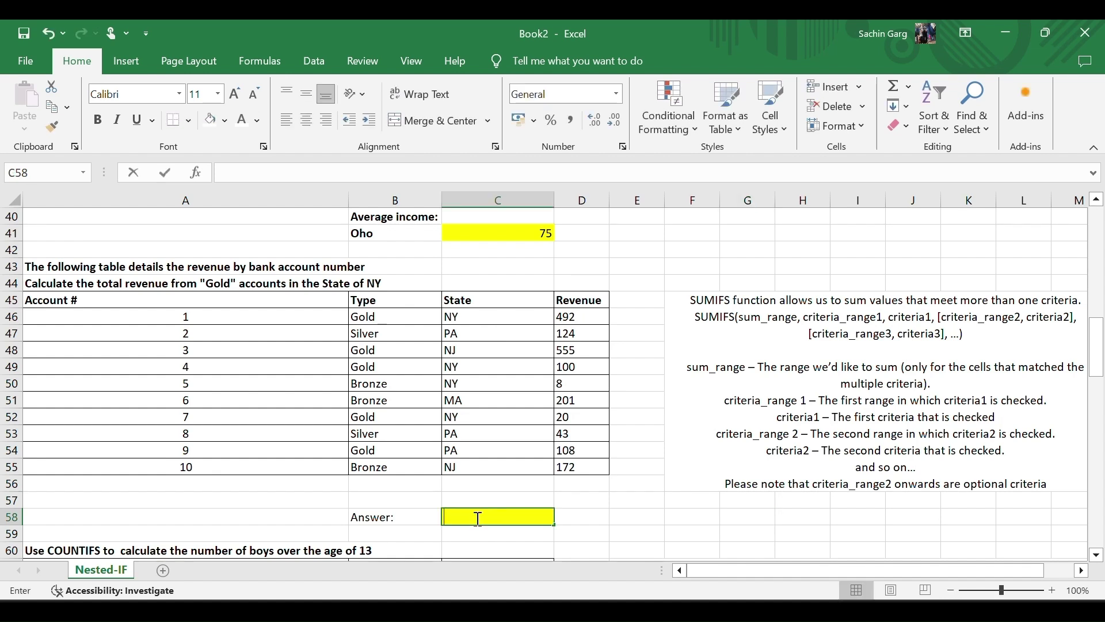
text(=s)
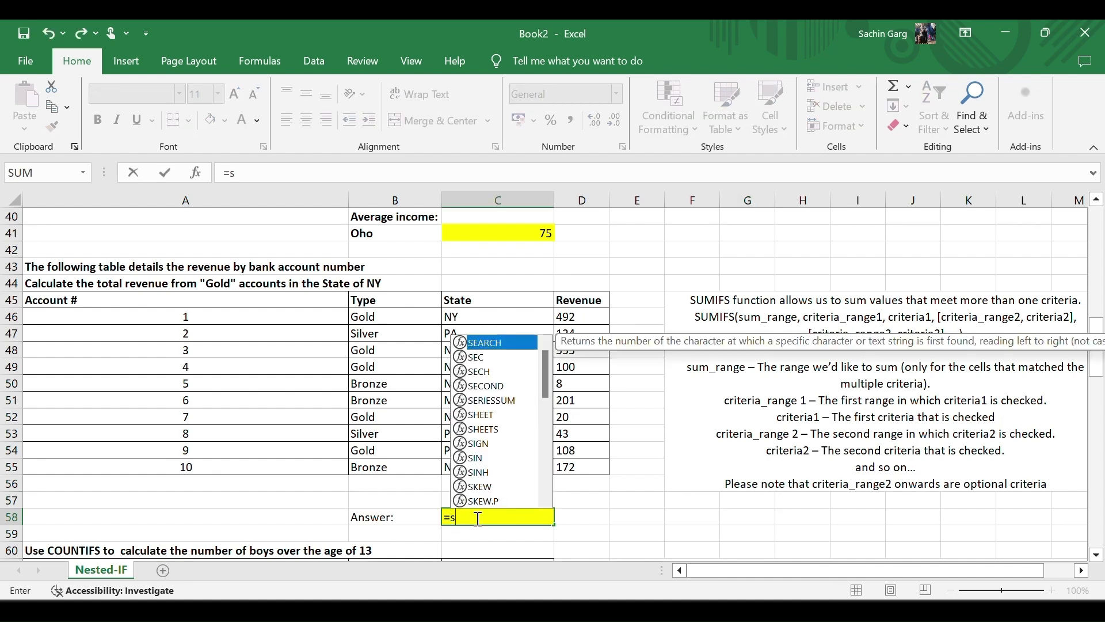
text(umifs)
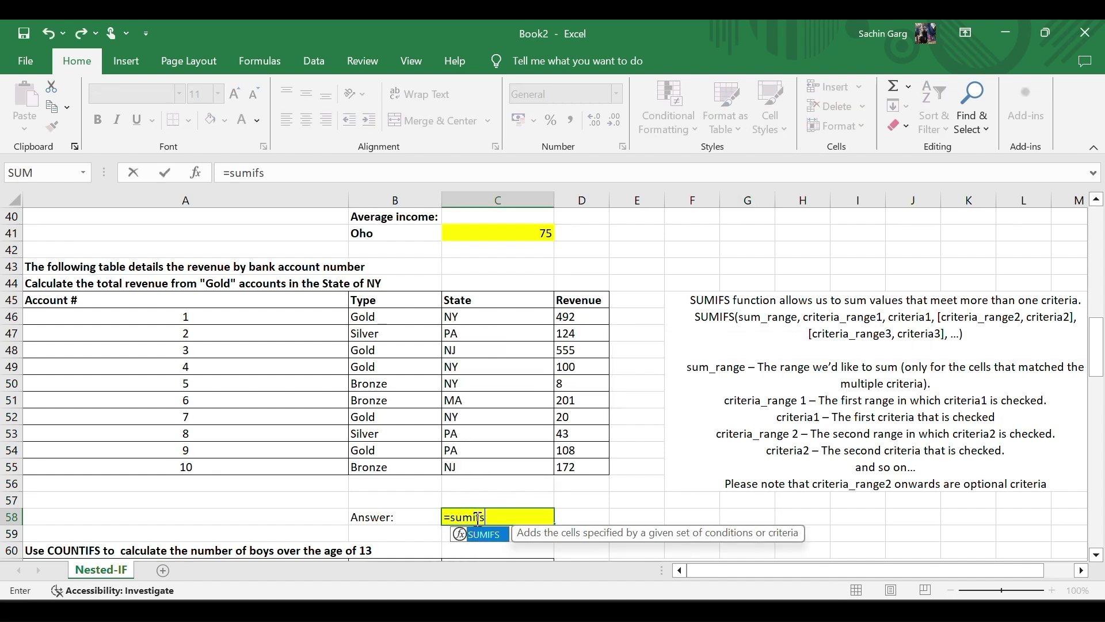
text(()
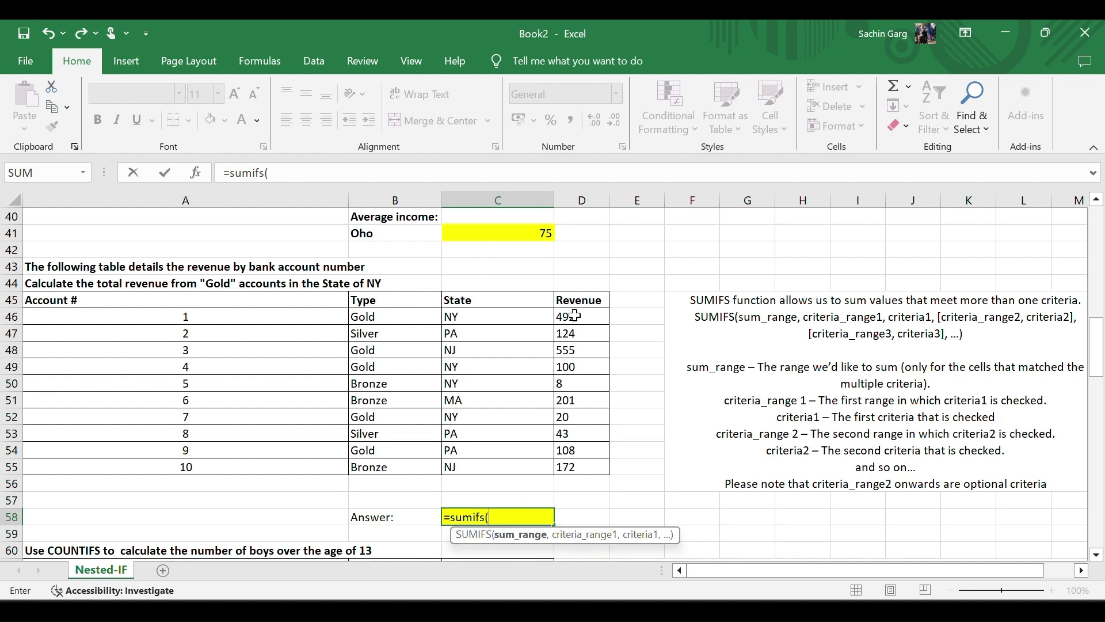
drag(575, 316, 584, 468)
text(,)
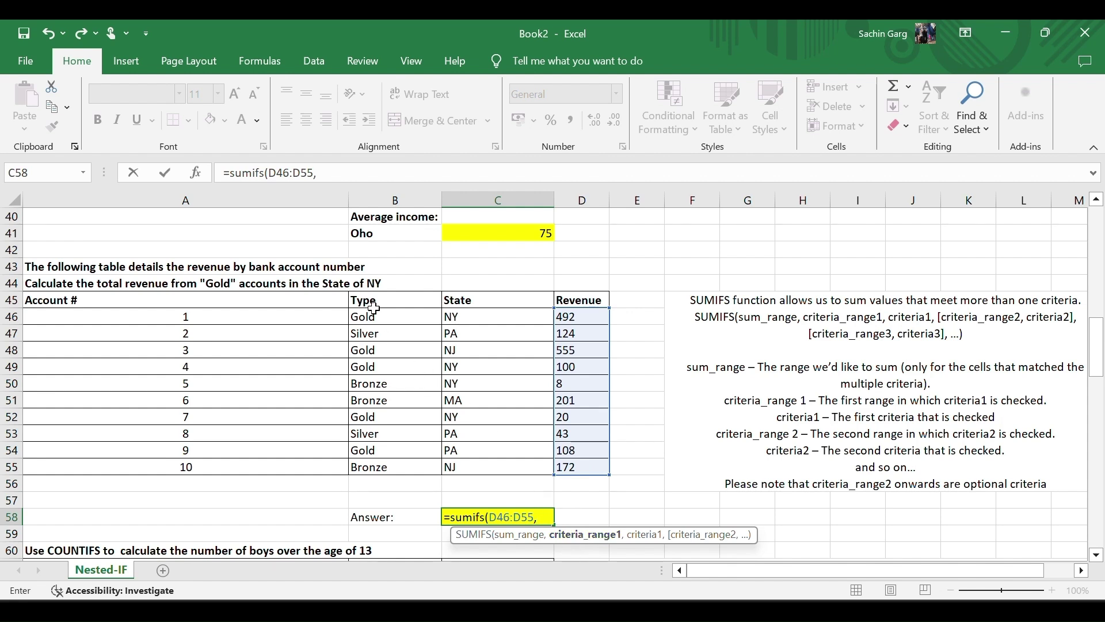
drag(367, 314, 373, 467)
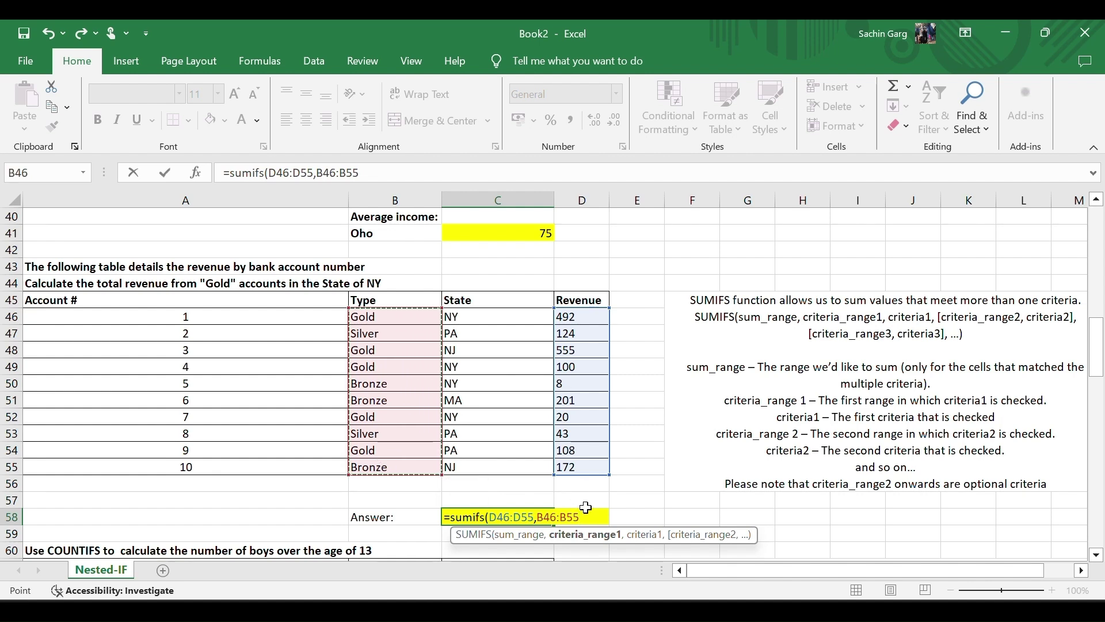
text(,")
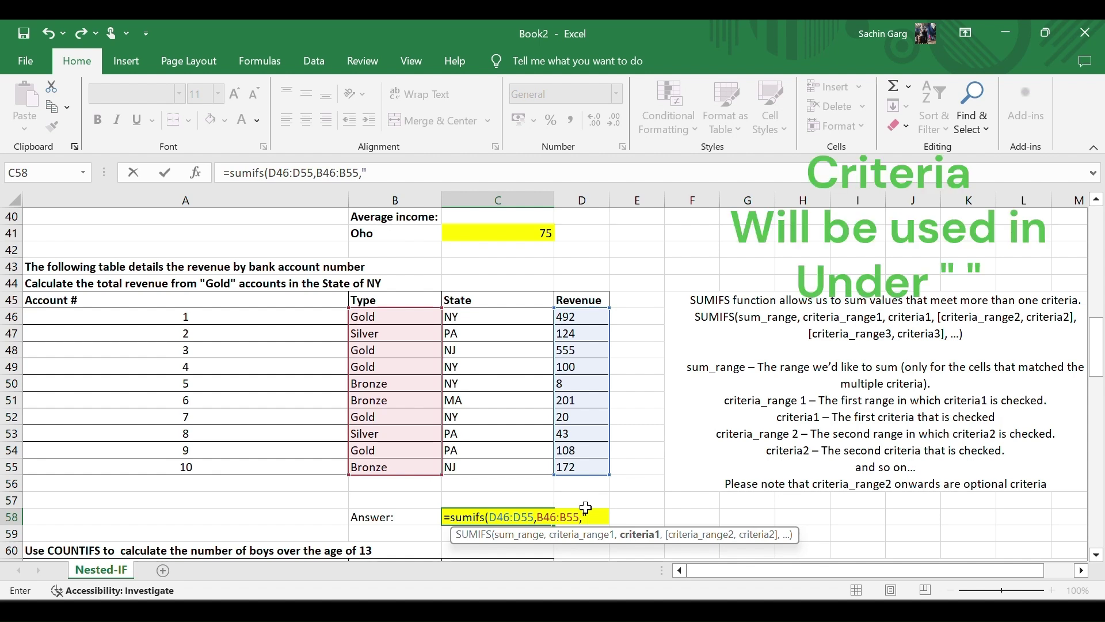
text(G)
text(old)
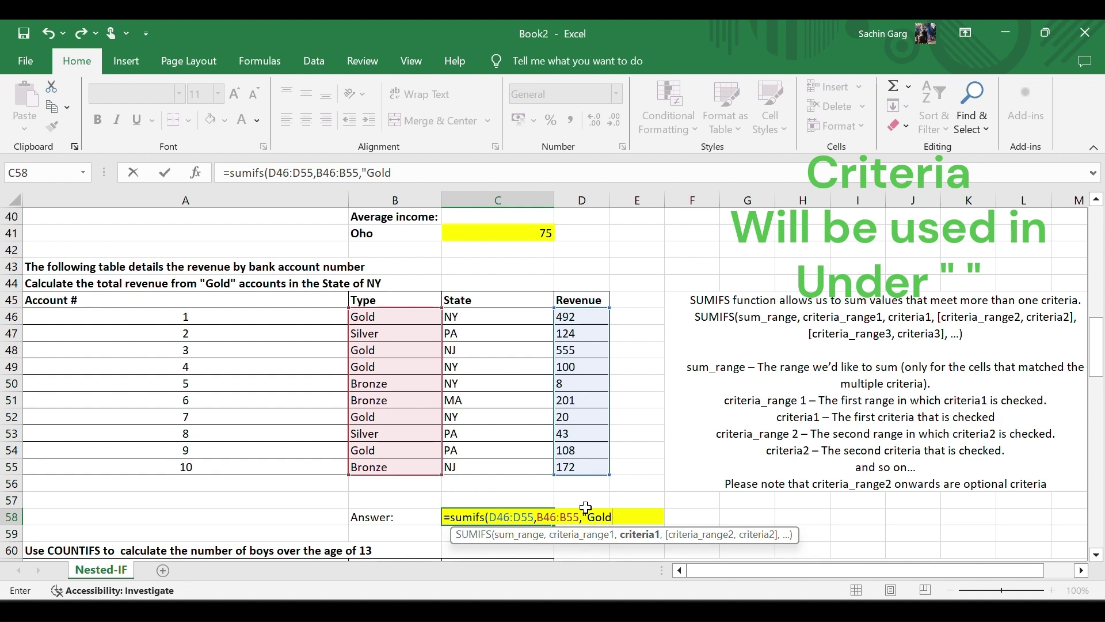
text(",)
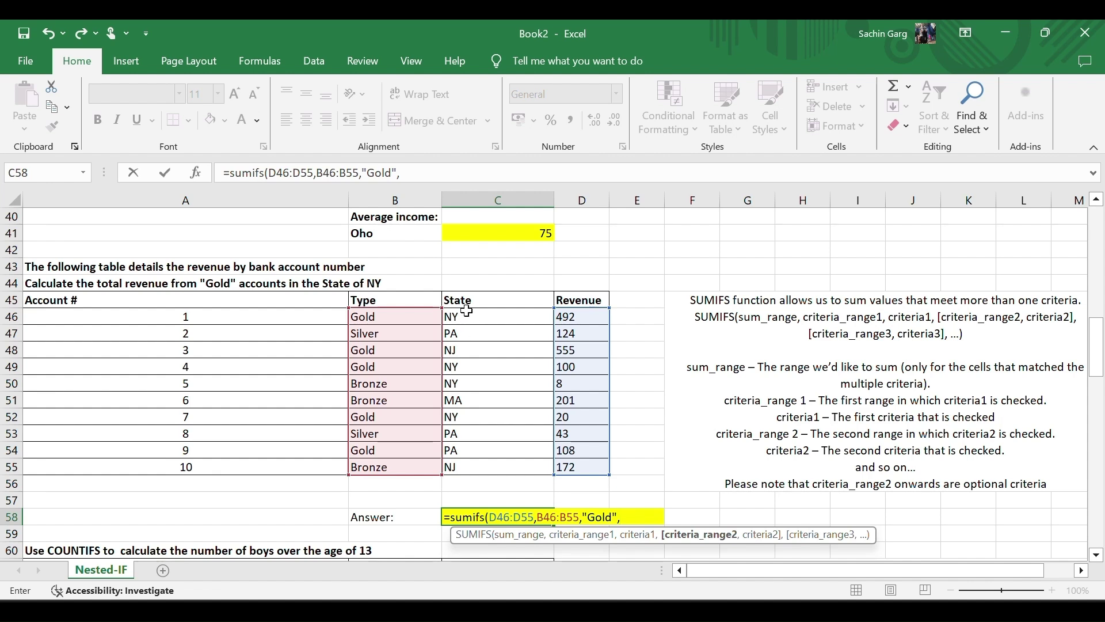
drag(465, 316, 469, 464)
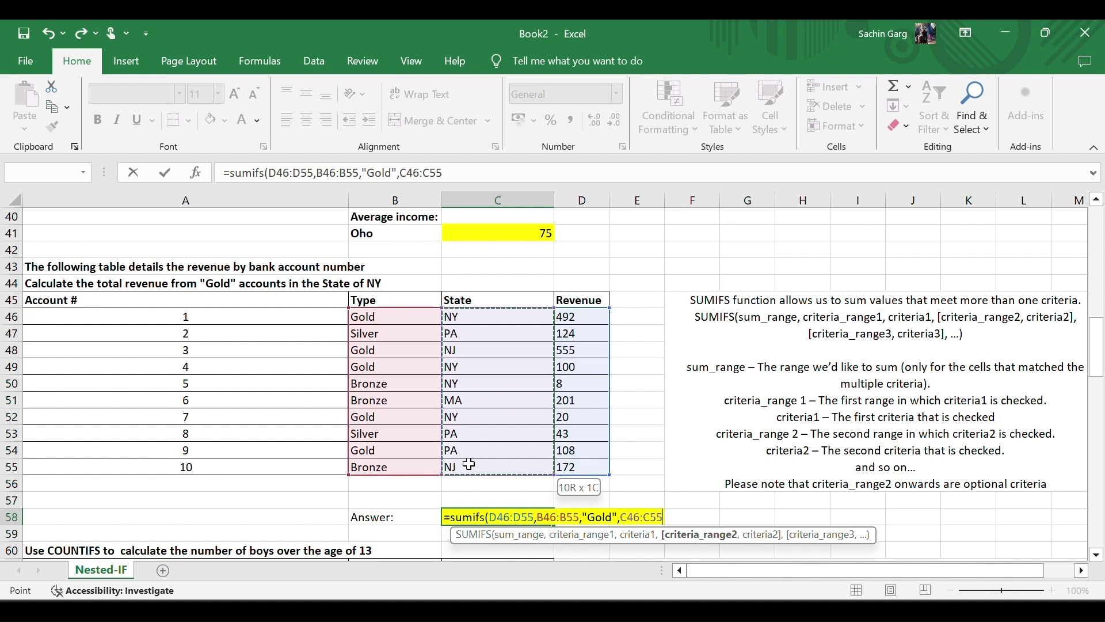
text(,)
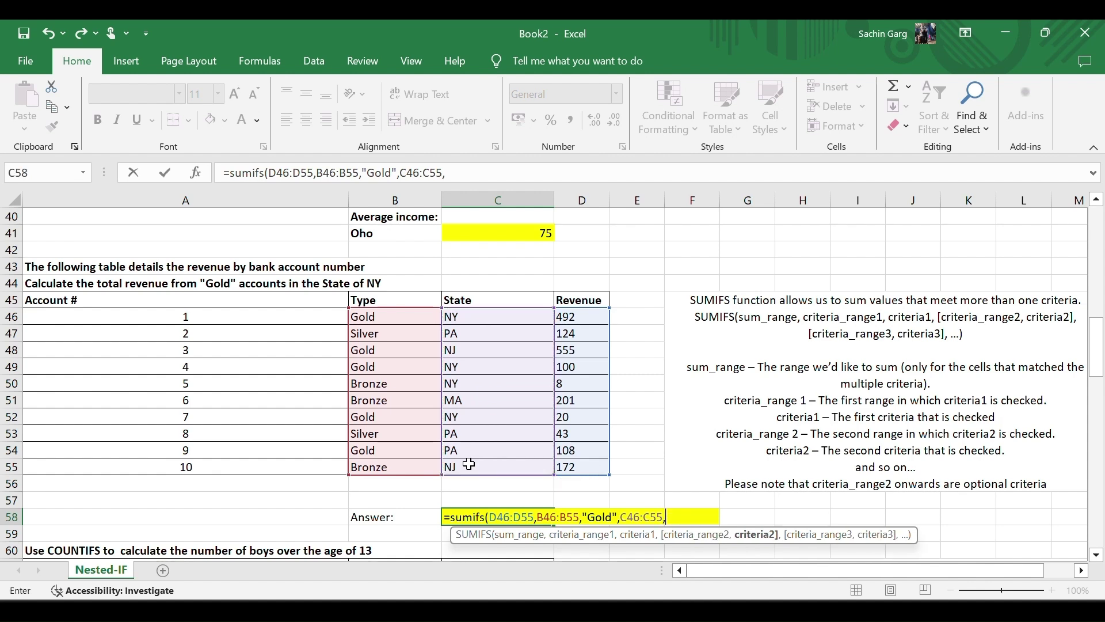
text(")
text(NY)
text("))
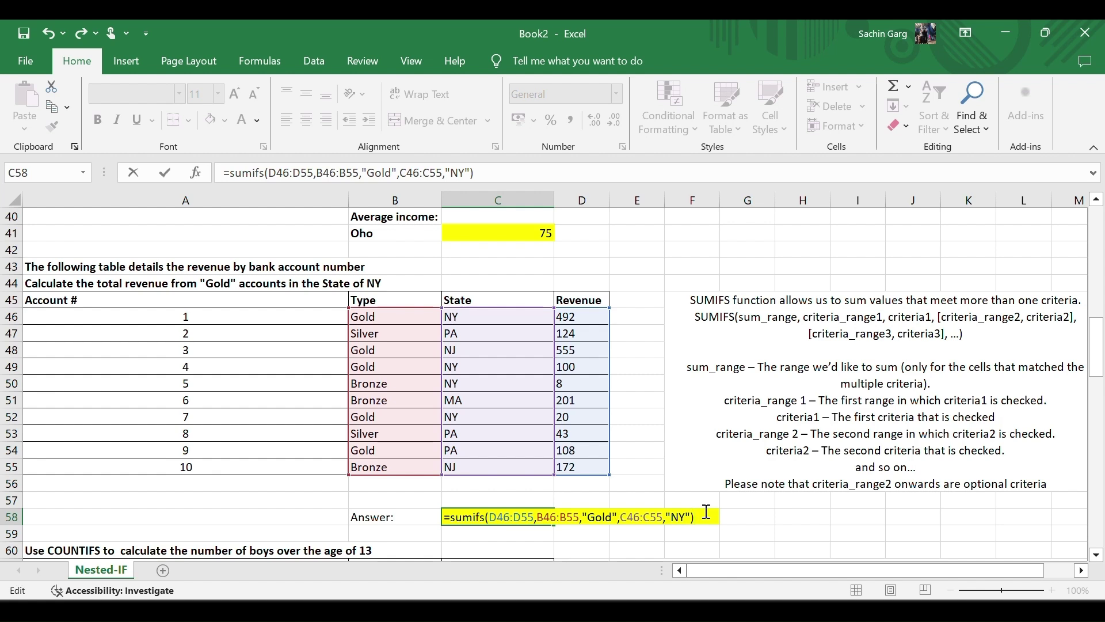
key(Return)
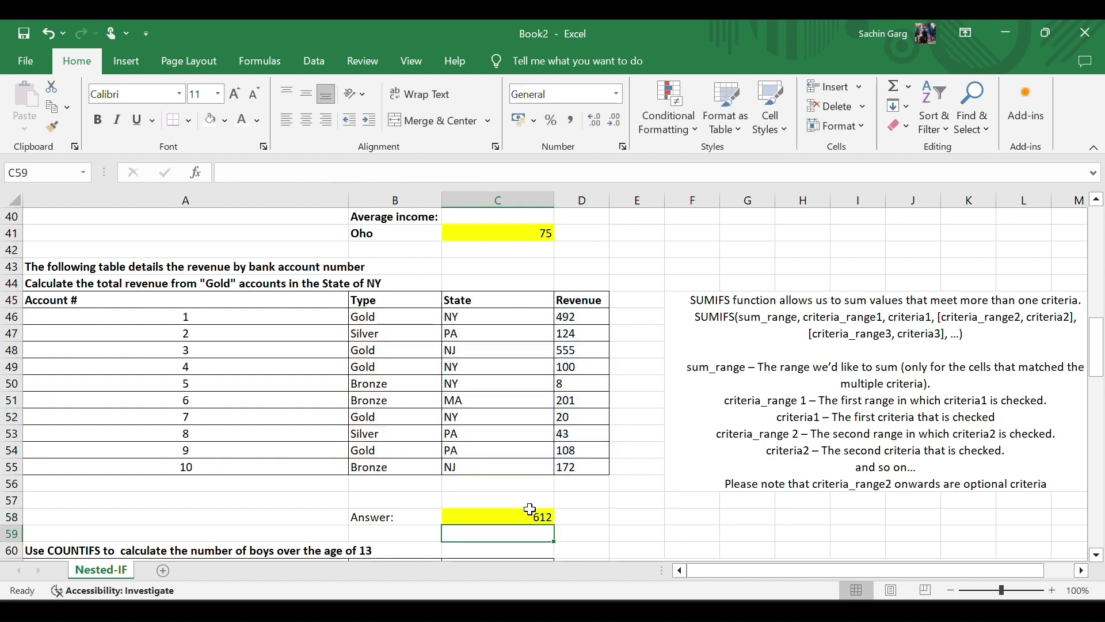
Try the C58 SUMIFS with Silver and PA (167), then set it to Gold and NJ (555)
double_click(530, 509)
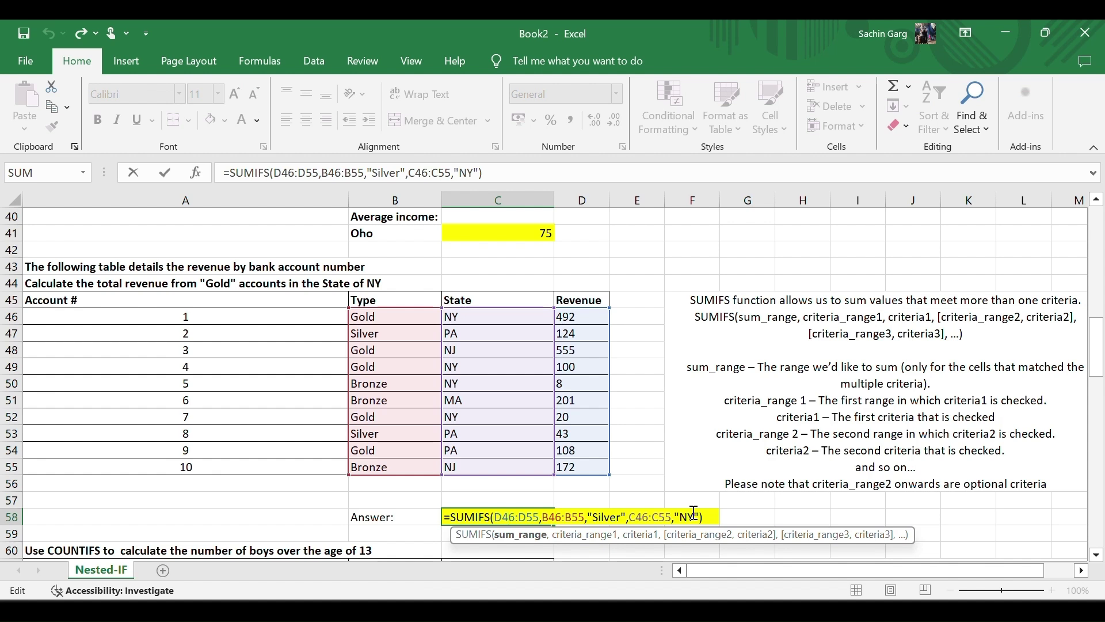
click(694, 516)
key(BackSpace)
key(BackSpace)
text(PA)
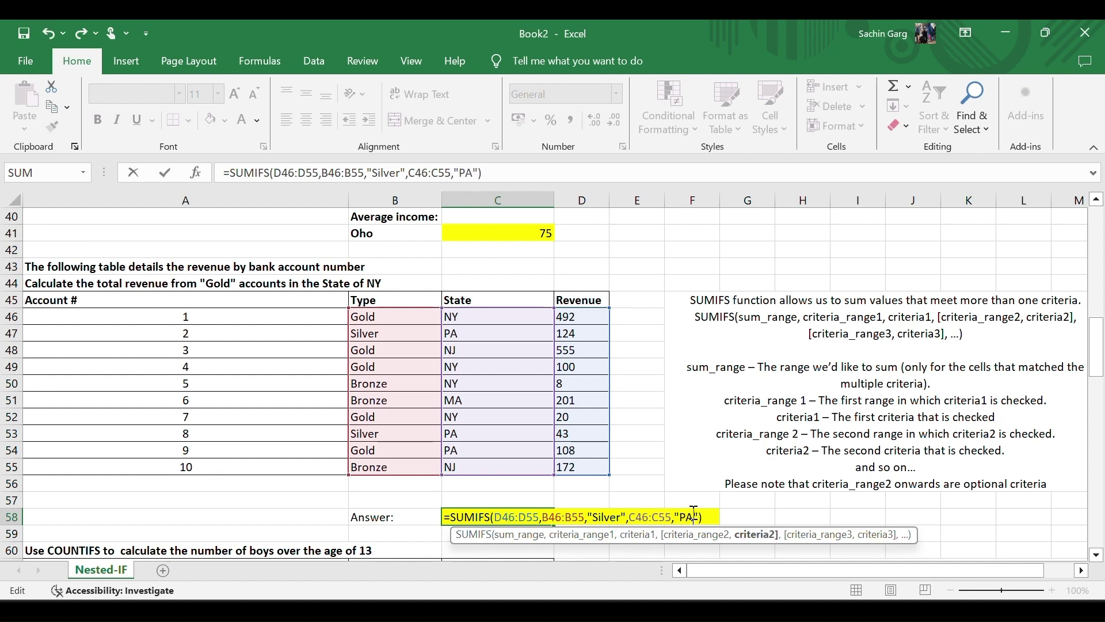
key(Return)
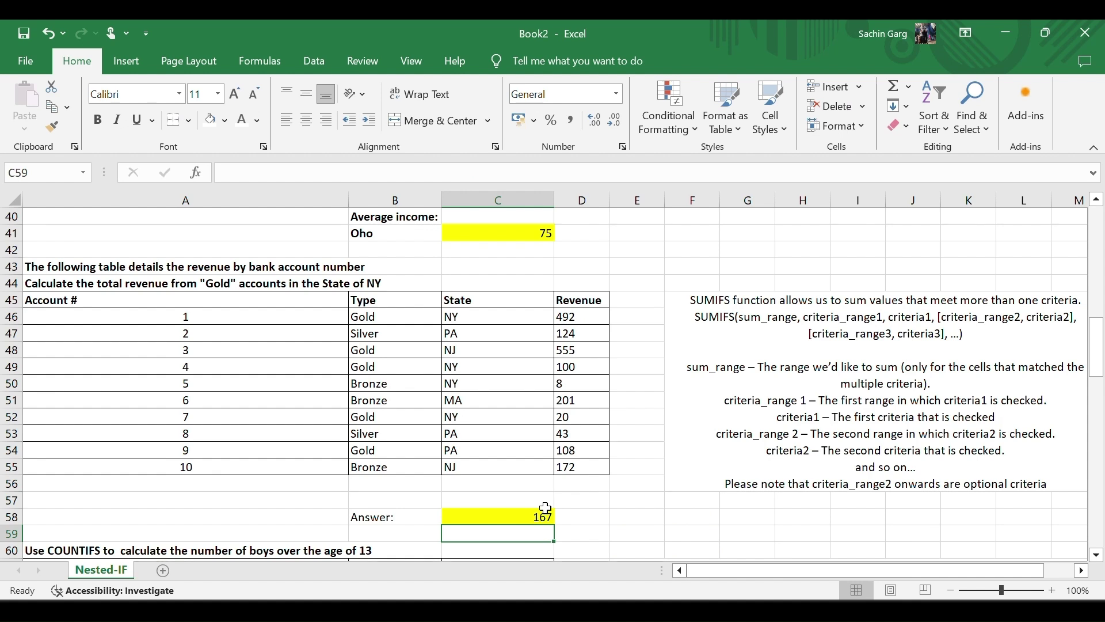
double_click(535, 516)
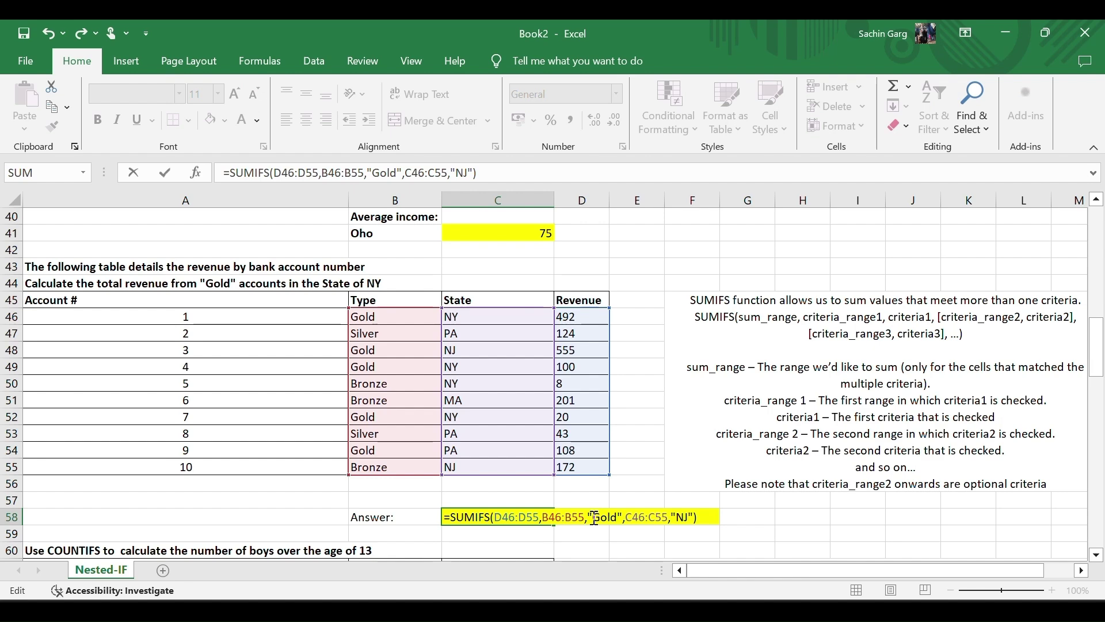
key(Return)
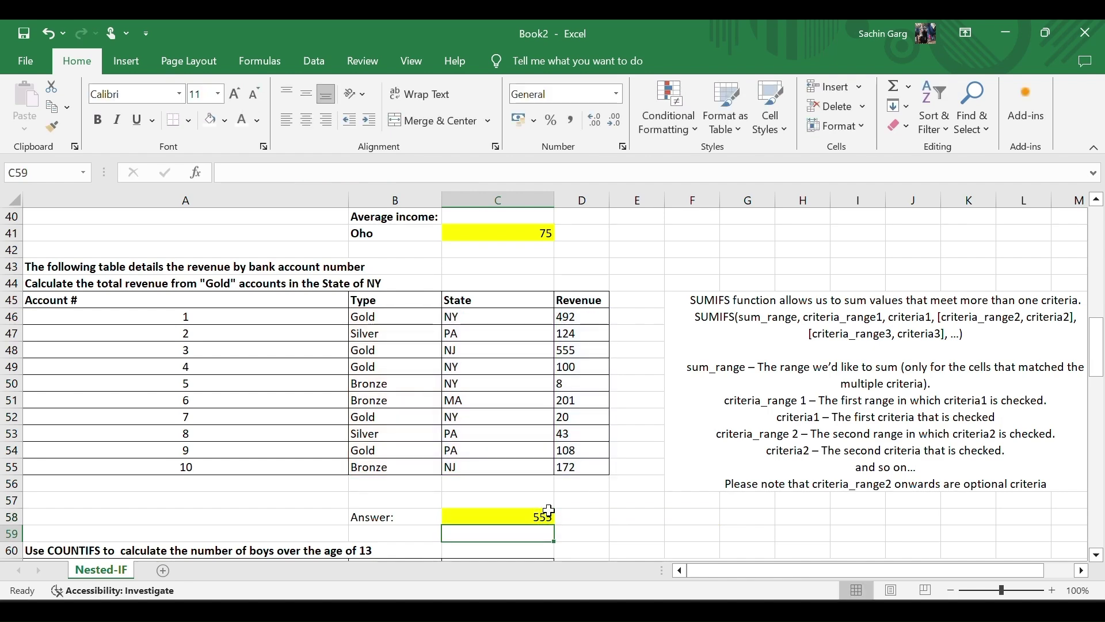
Scroll up to review the COUNTIF section, then down to the COUNTIFS boys-over-13 table
scroll(587, 324, down, 5)
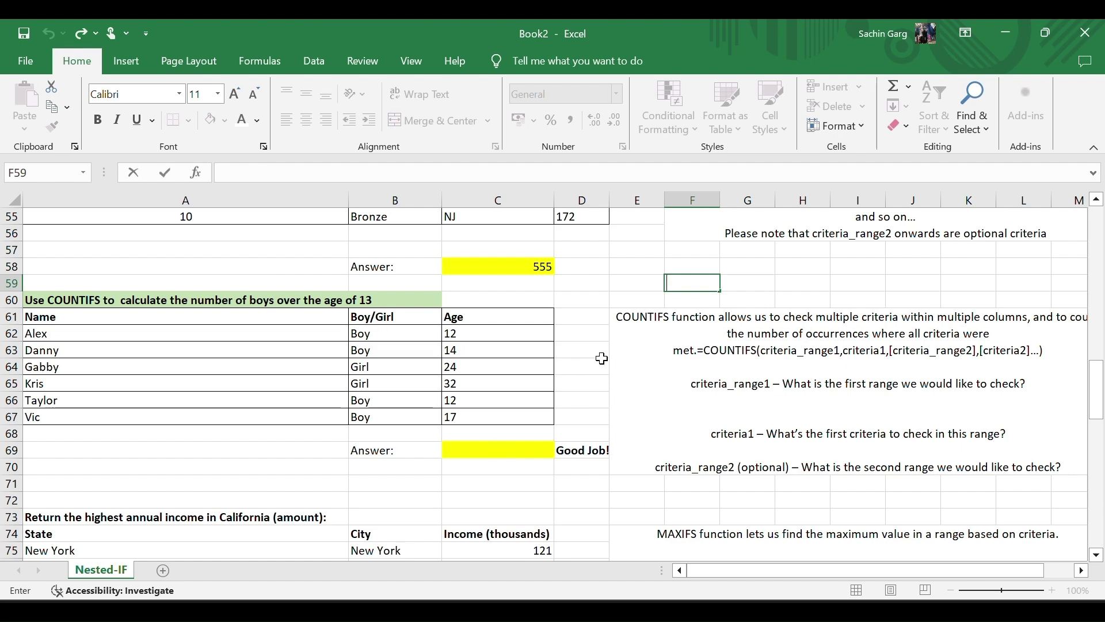
scroll(602, 358, up, 5)
scroll(602, 358, up, 4)
scroll(602, 358, up, 5)
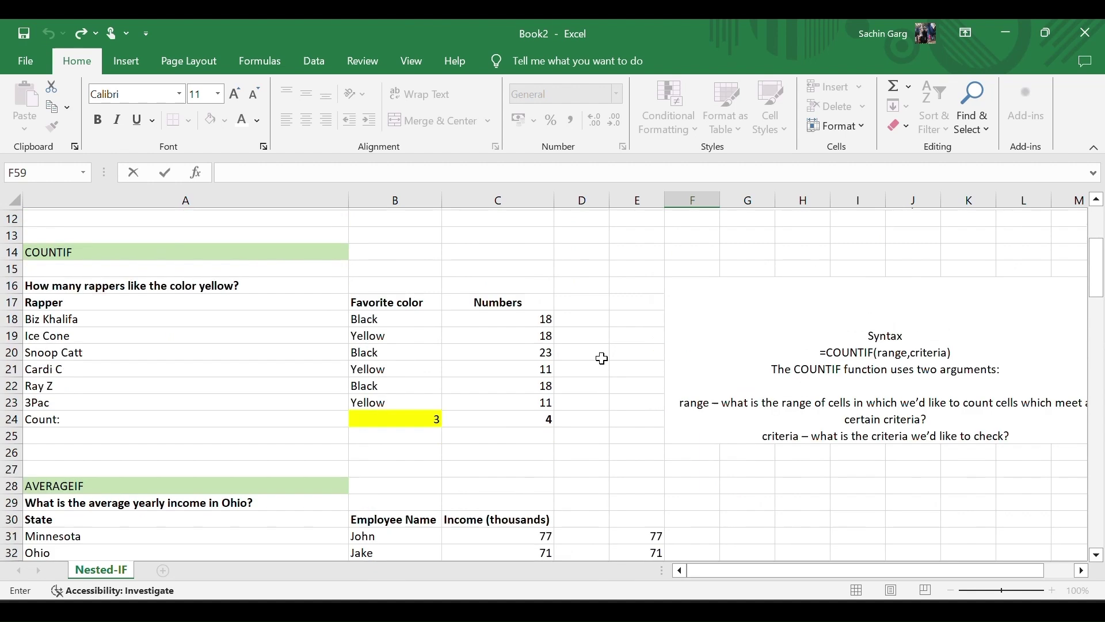
scroll(602, 358, up, 1)
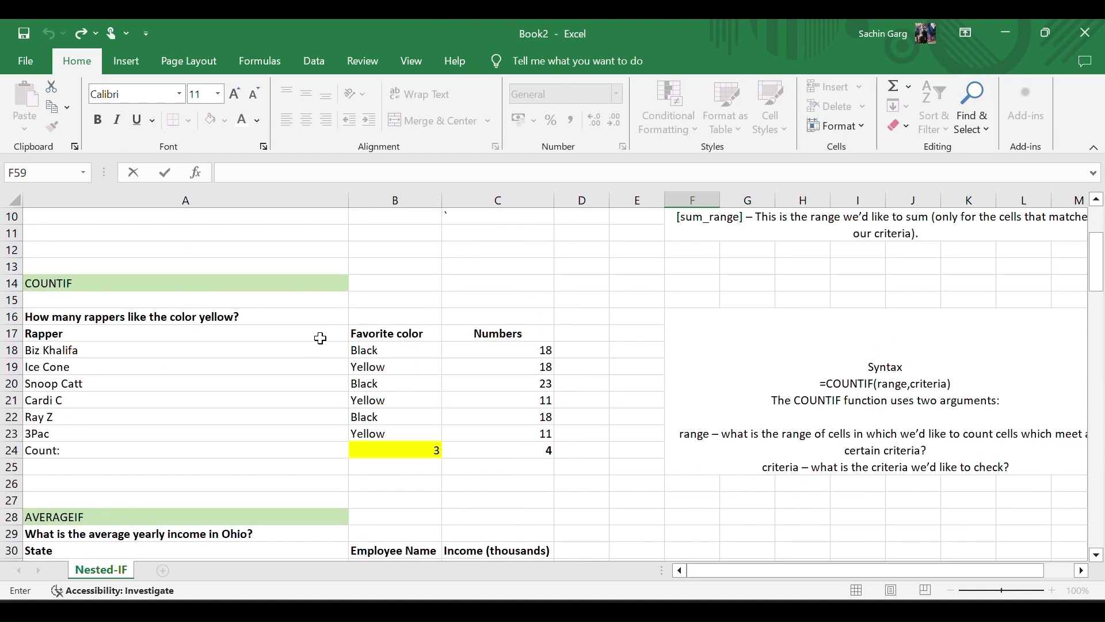
scroll(486, 475, down, 10)
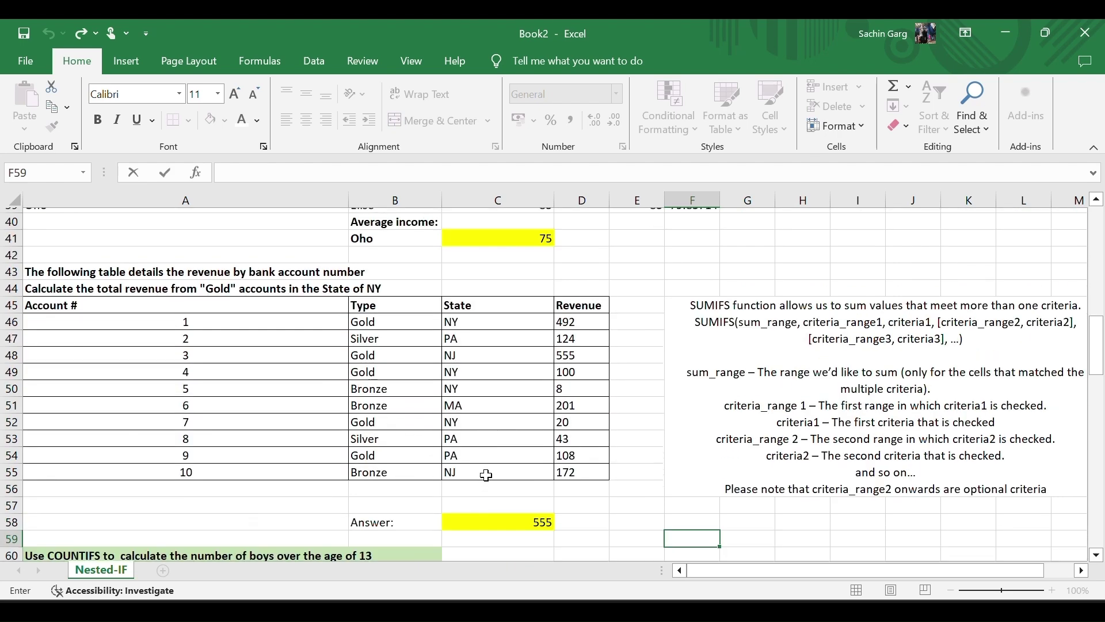
scroll(486, 409, down, 3)
scroll(486, 409, down, 3)
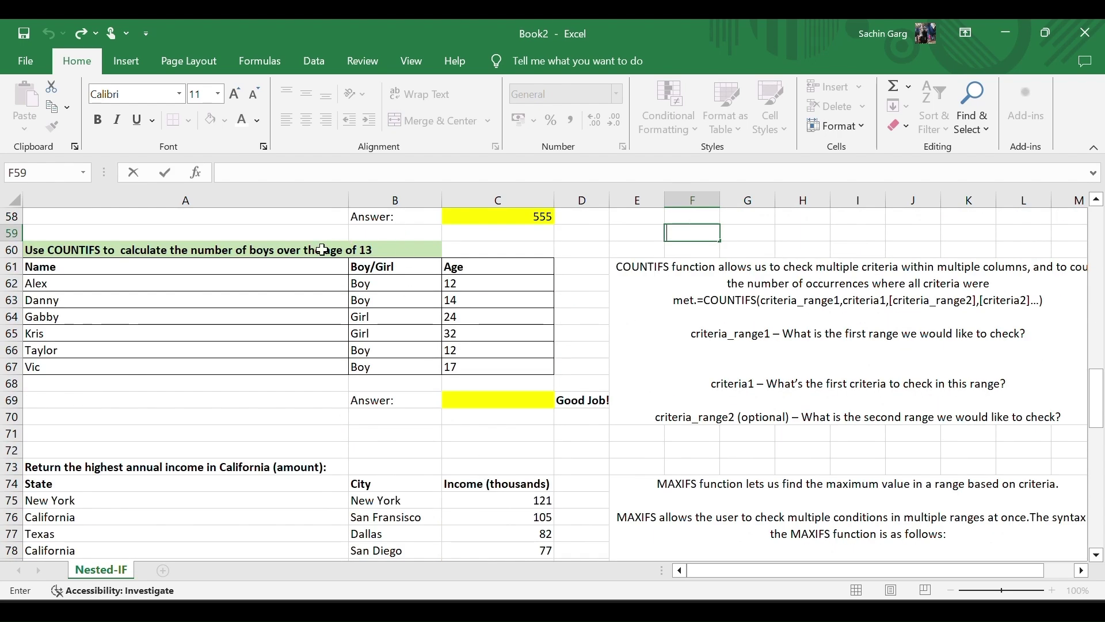
Enter =COUNTIFS(B62:B67,"Boy",C62:C67,">13") in C69, returning 2
click(505, 398)
text(=)
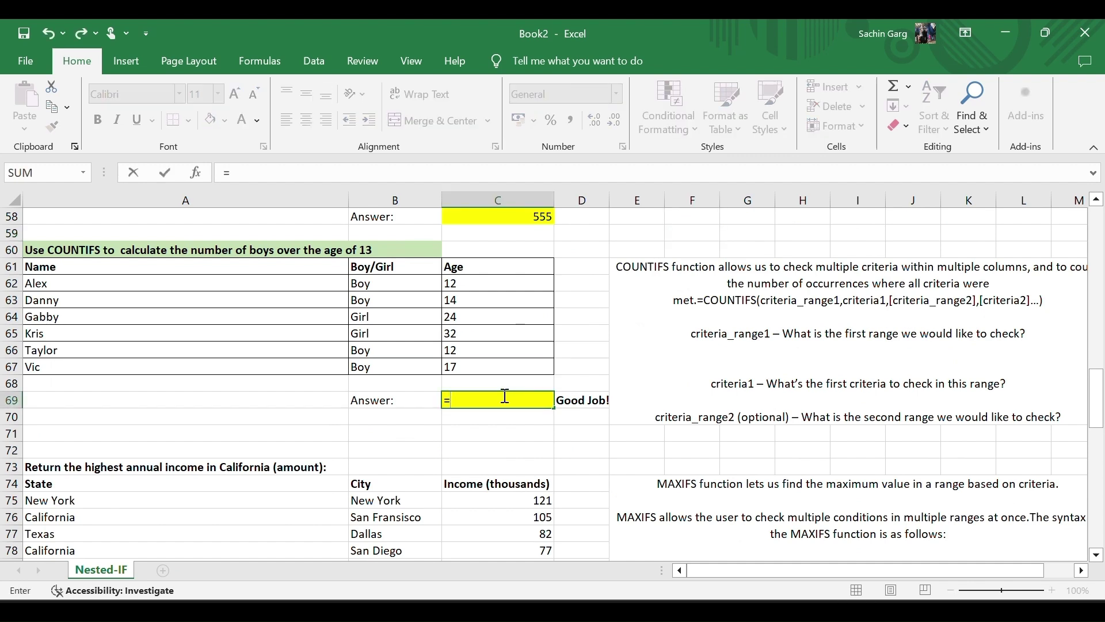
text(coi)
key(BackSpace)
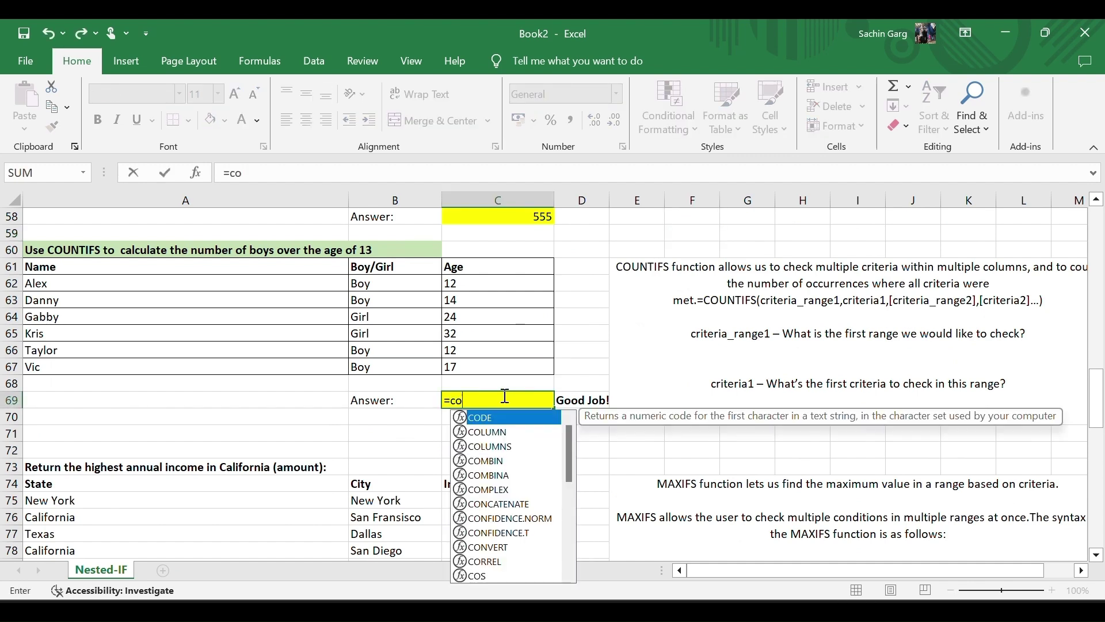
text(unti)
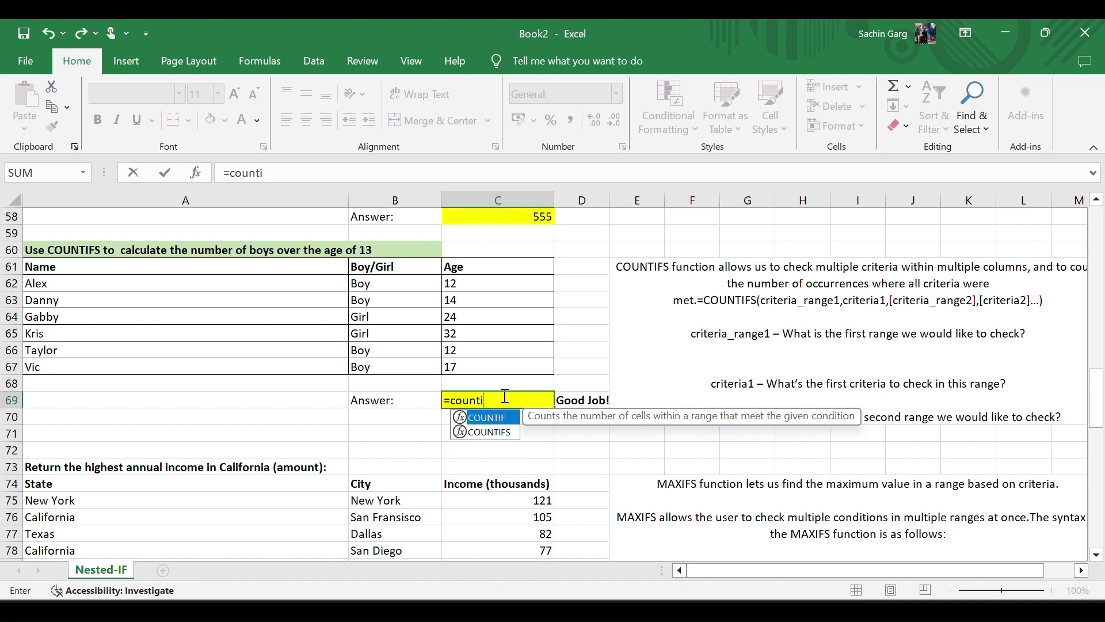
text(fs()
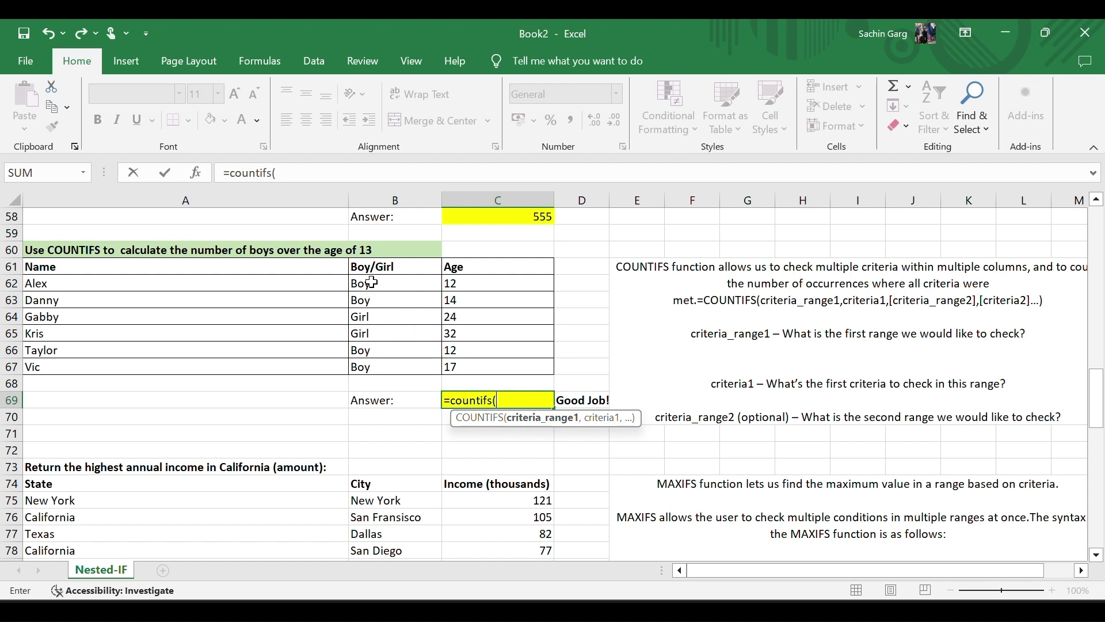
drag(371, 282, 371, 361)
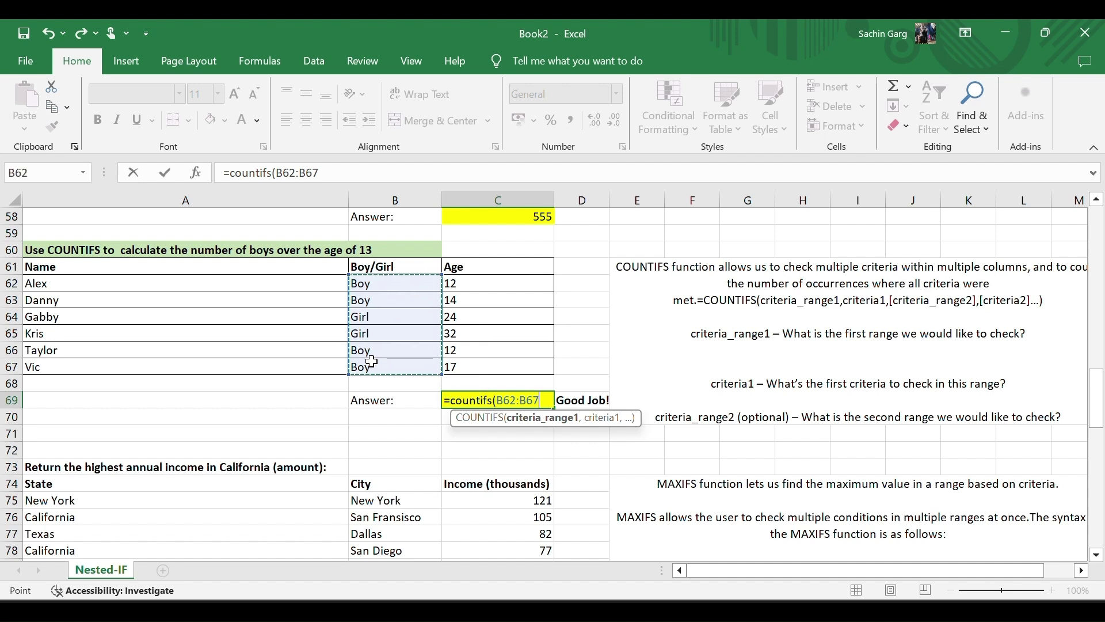
text(,")
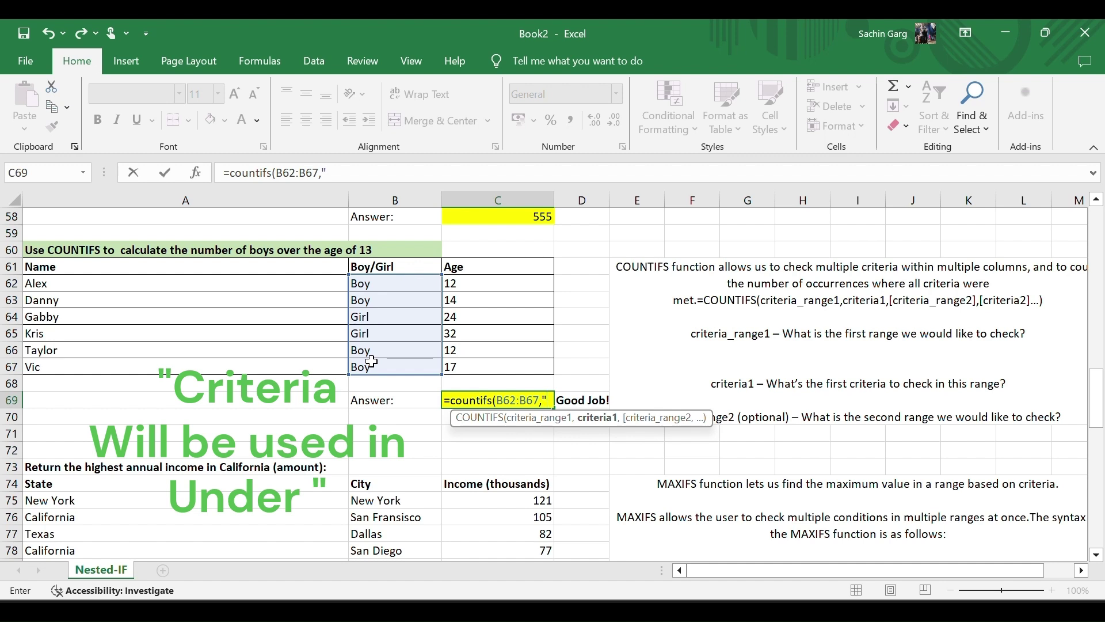
text(B)
text(oy)
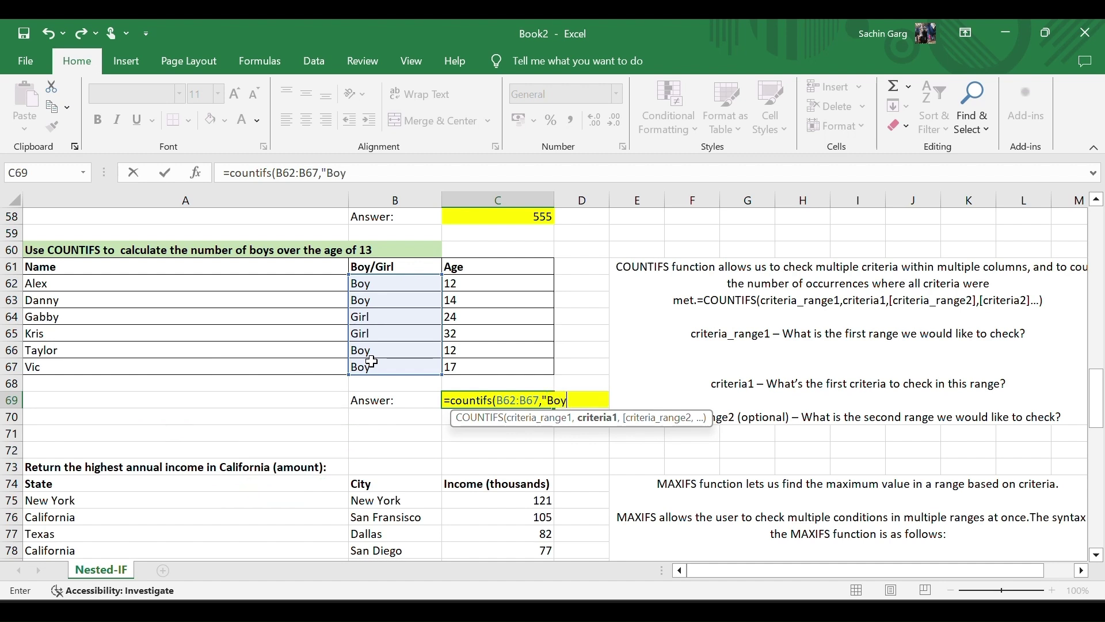
text(",)
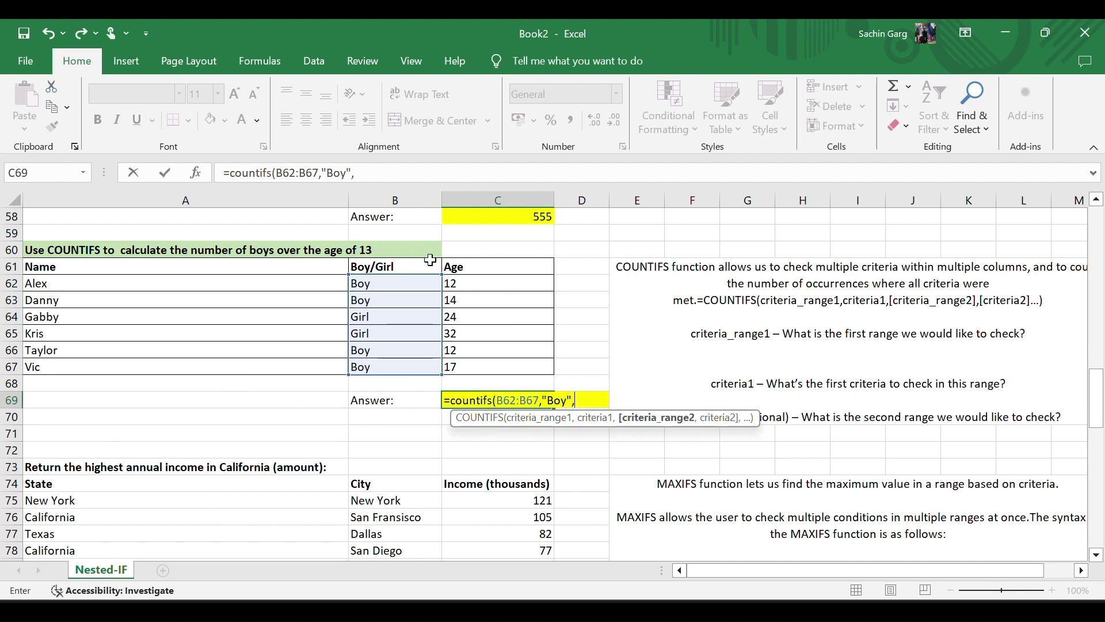
drag(466, 283, 466, 368)
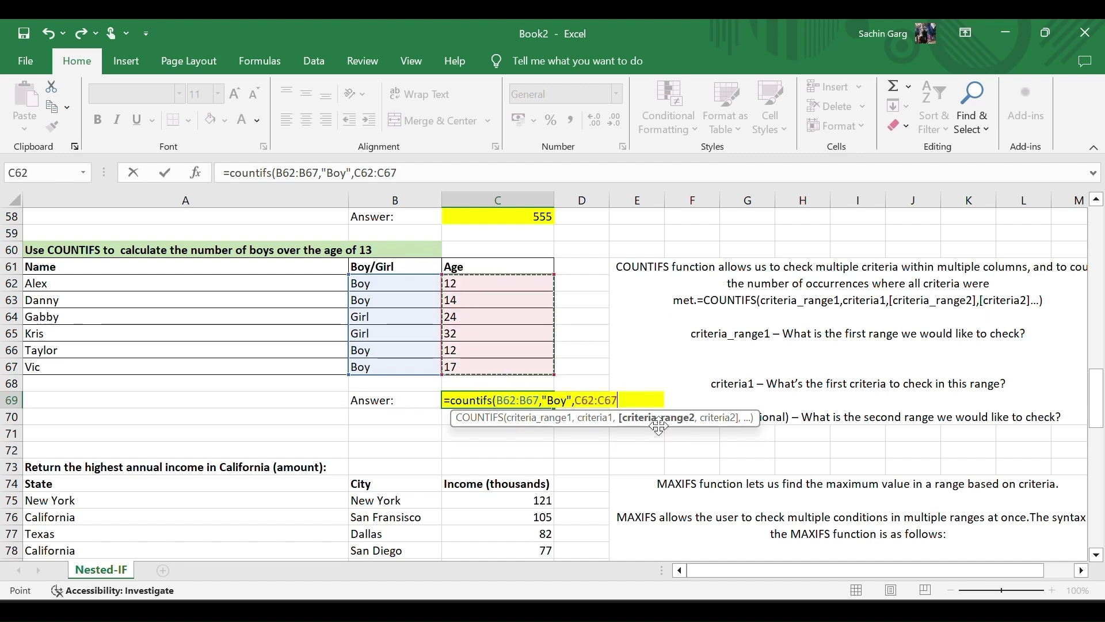
text(,)
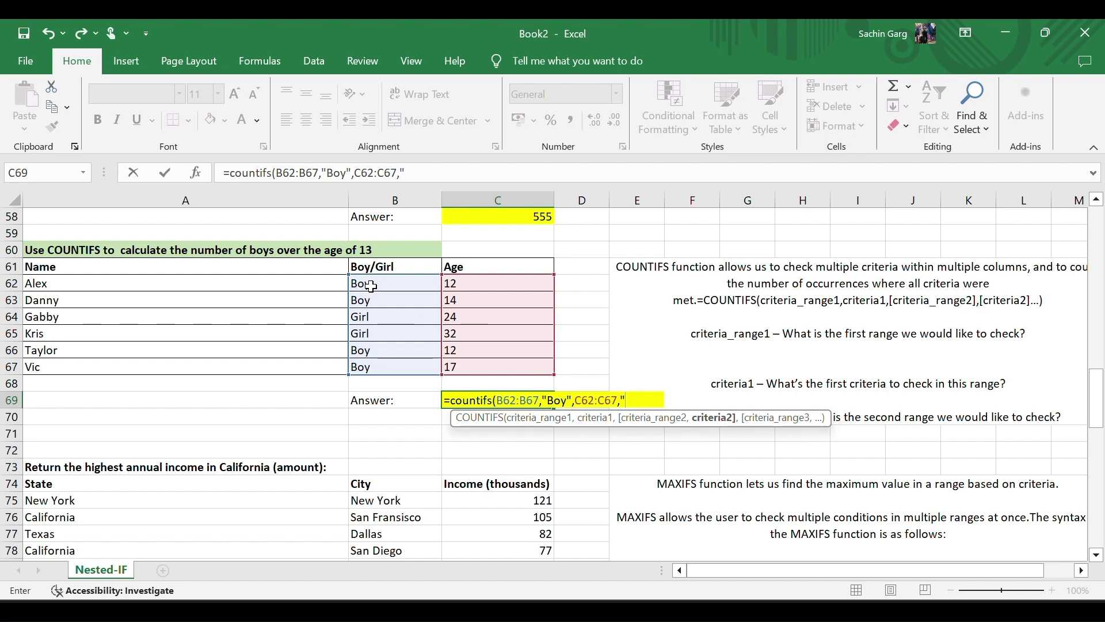
text(13")
text())
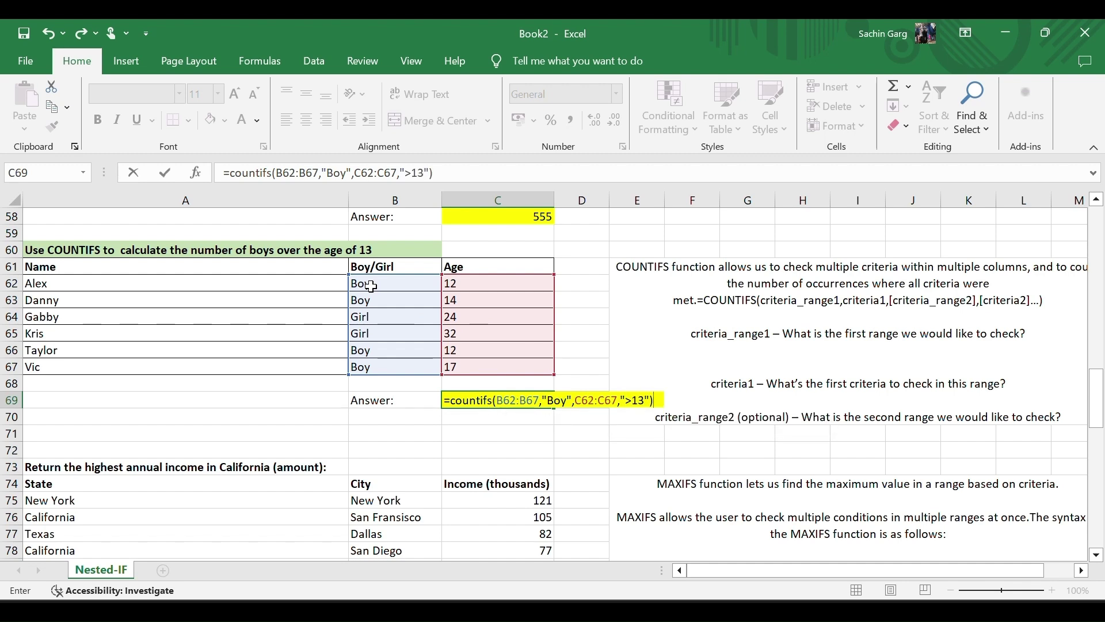
key(Return)
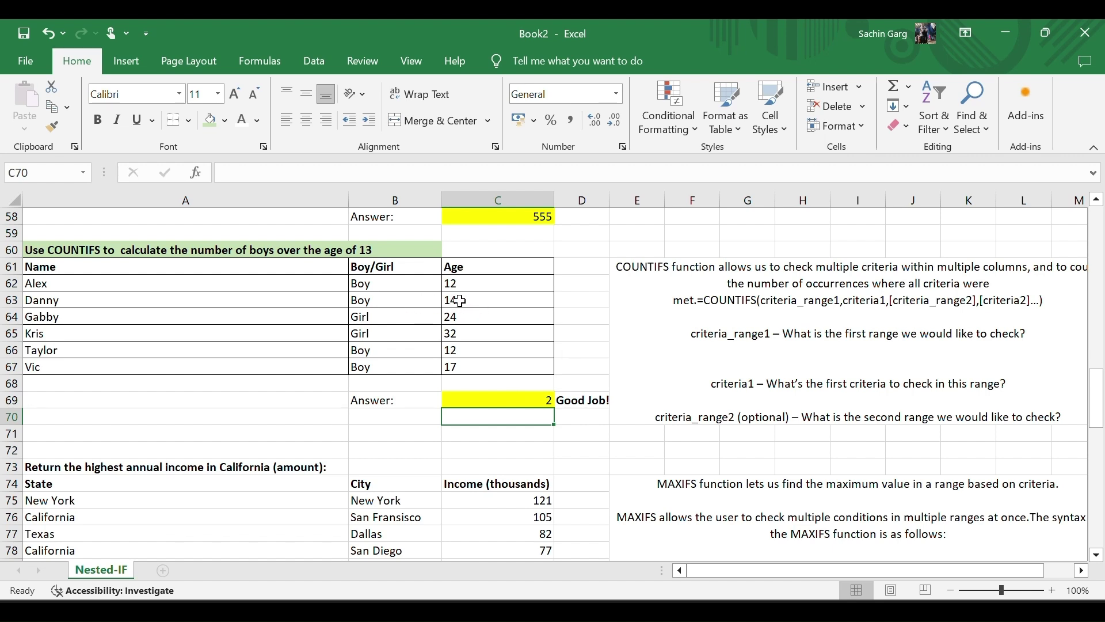
After checking the ages in C63 and C67, change the C69 COUNTIFS criterion from "Boy" to "Girl"
click(460, 301)
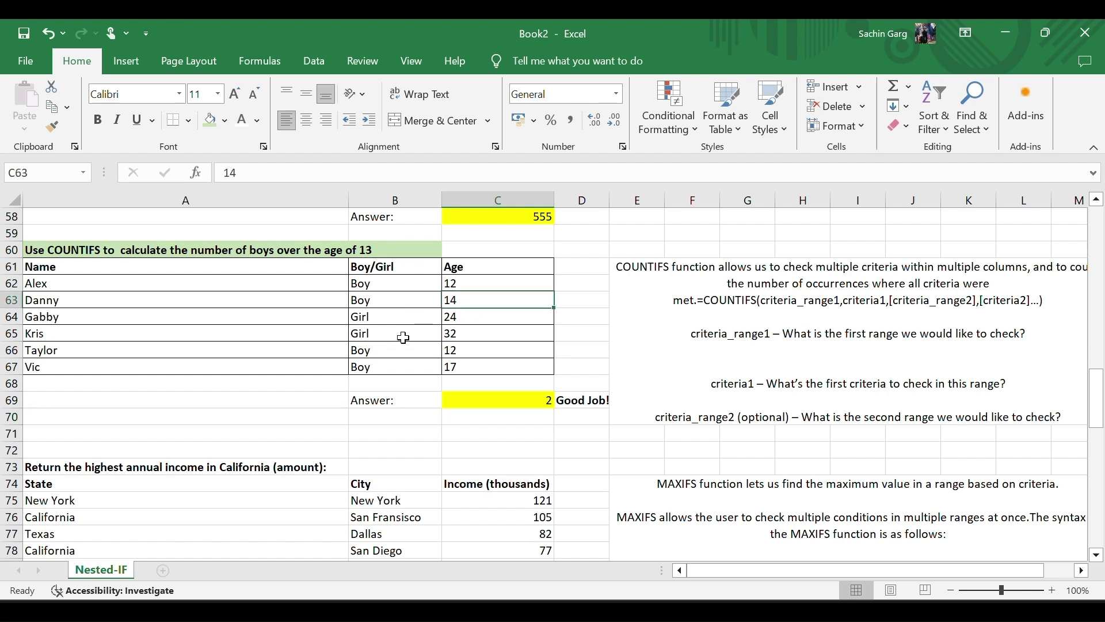
click(462, 369)
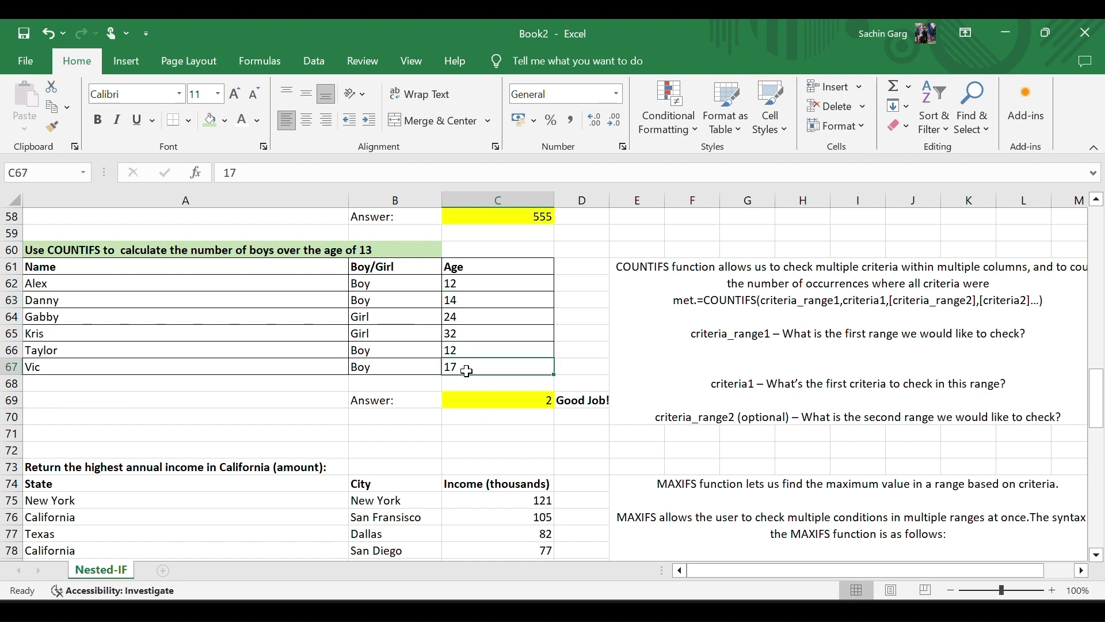
double_click(534, 403)
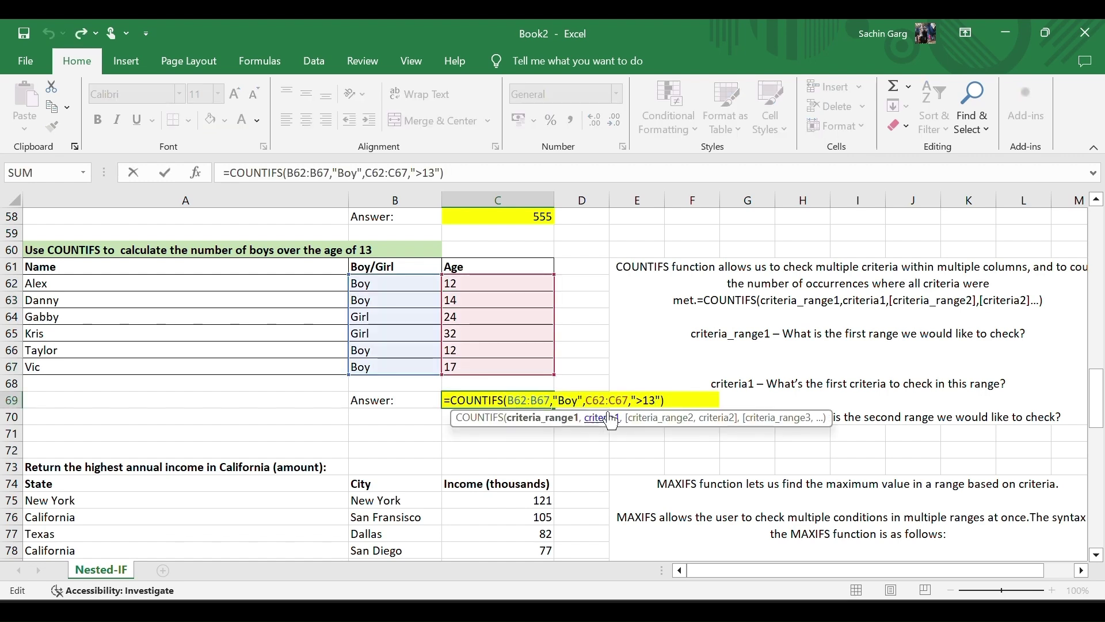
double_click(570, 401)
text(Gi)
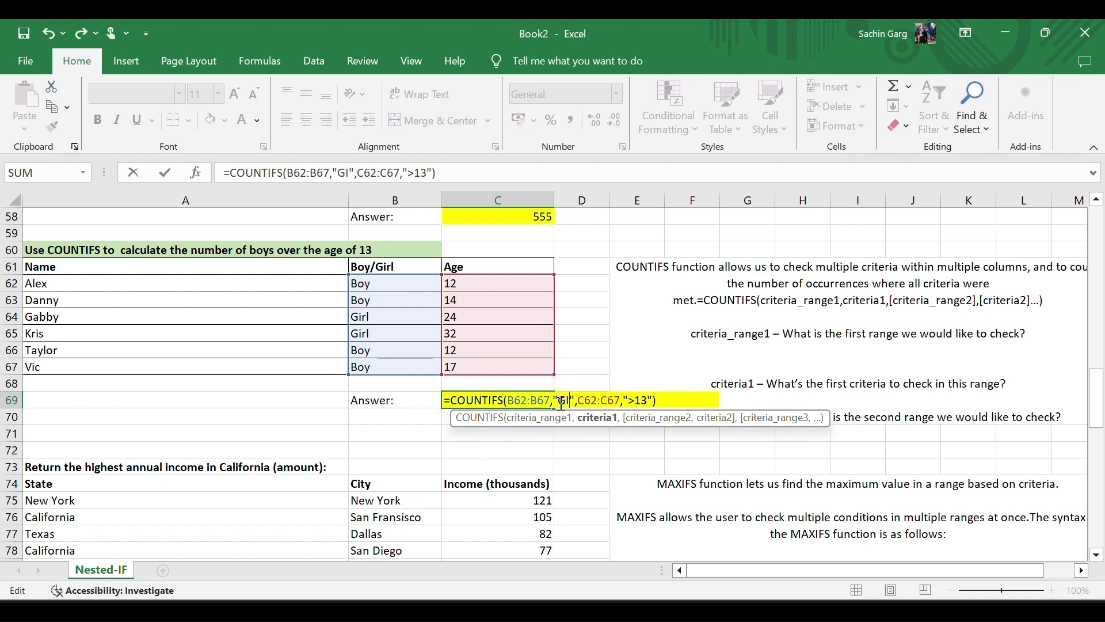
text(rl)
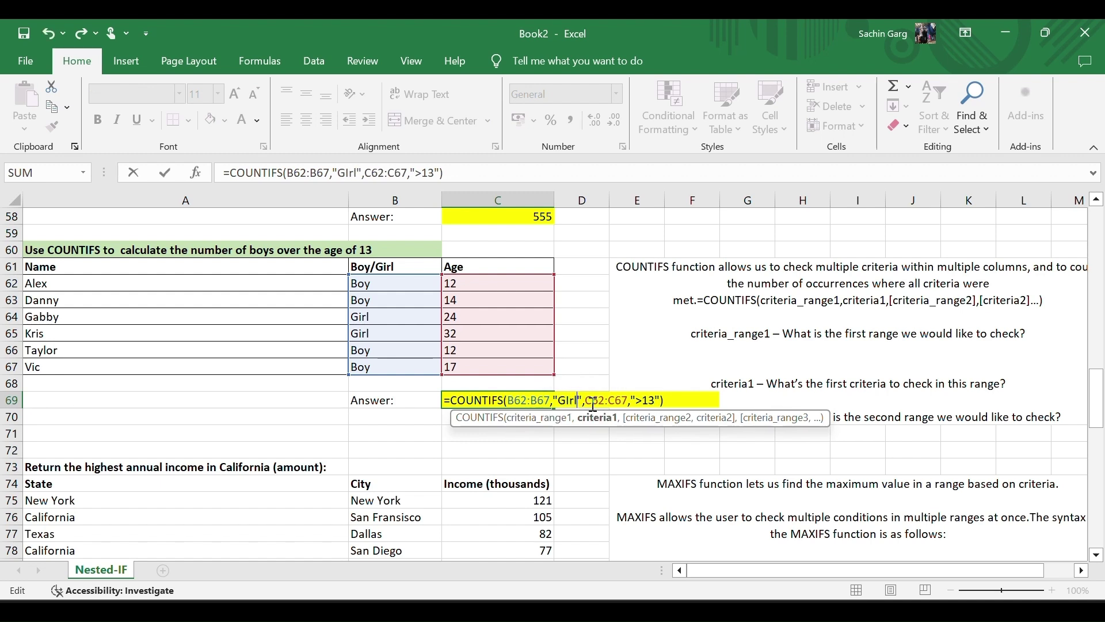
key(Left)
key(Left)
key(BackSpace)
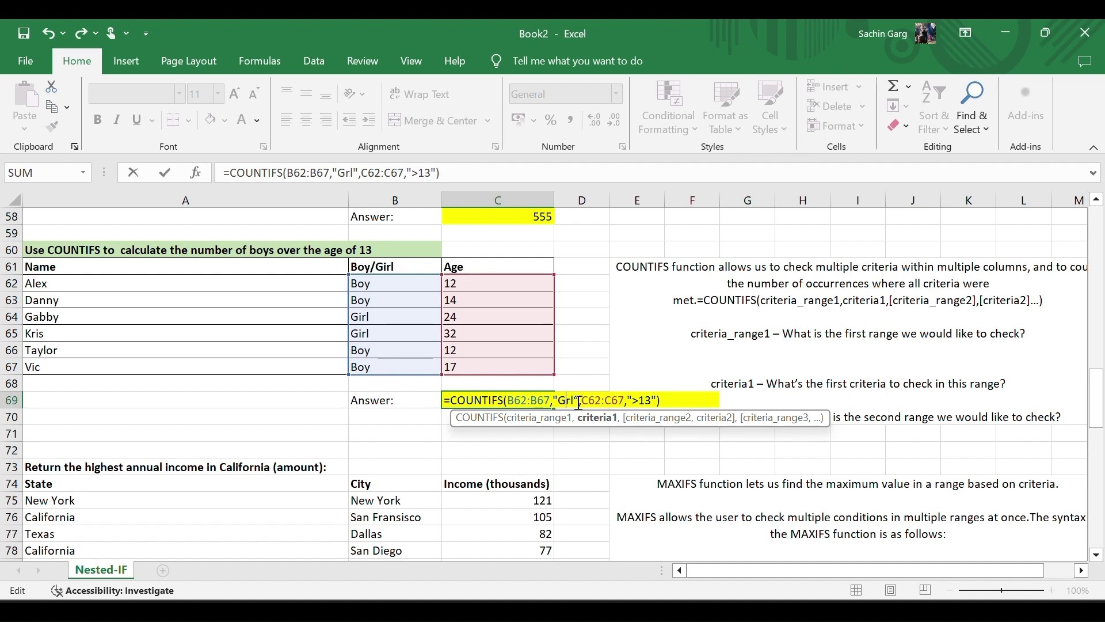
text(i)
key(Right)
key(Right)
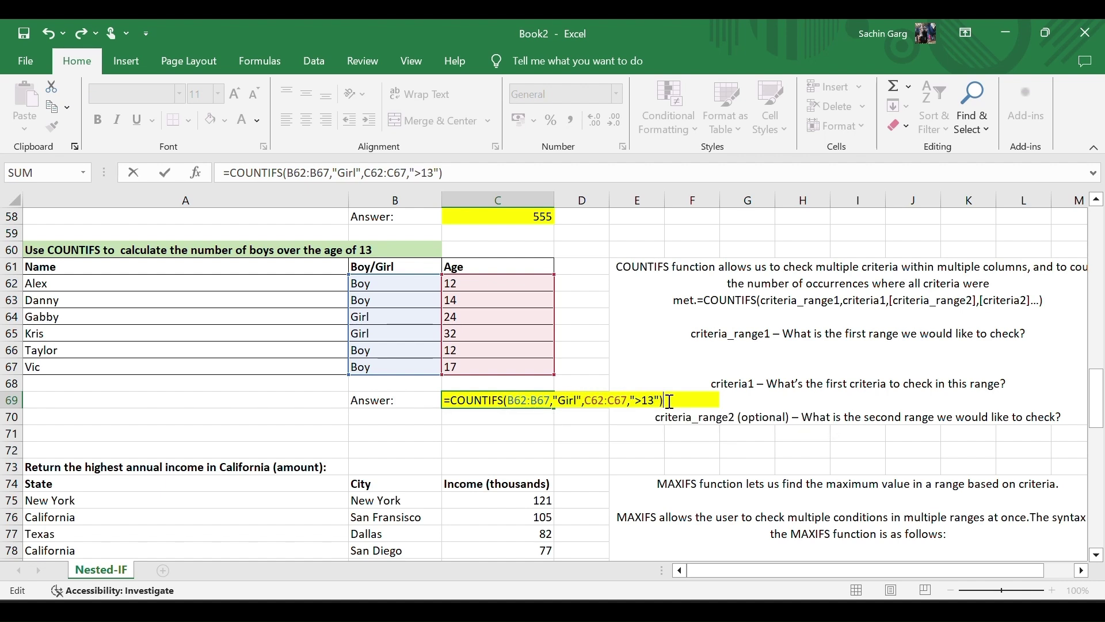
key(Return)
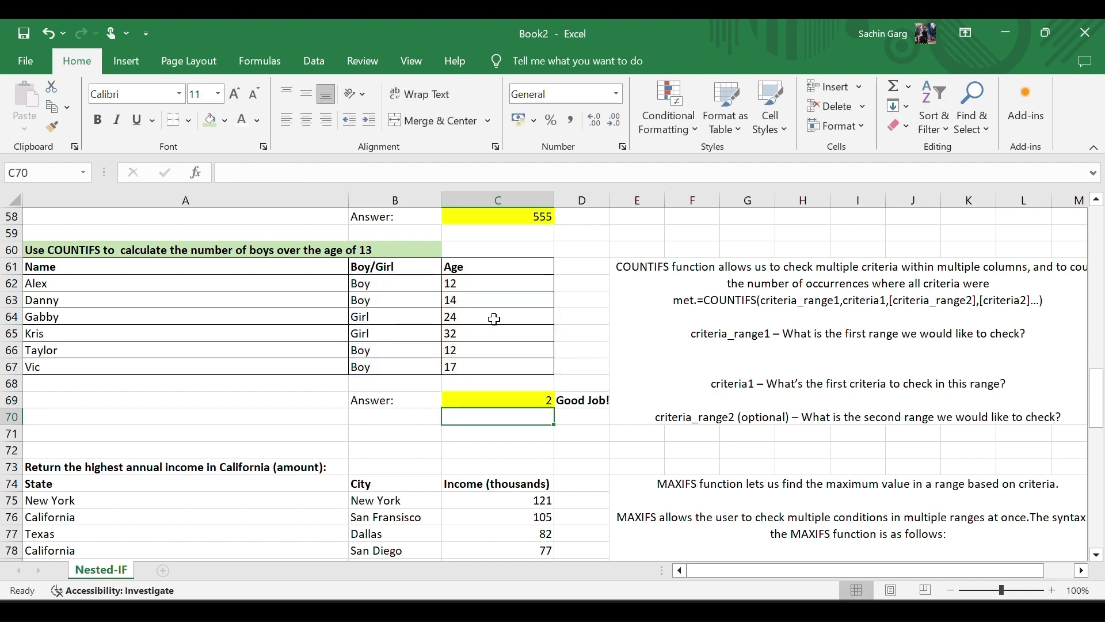
Change the C69 age criterion from ">13" to "<25" so it counts girls under 25
double_click(546, 398)
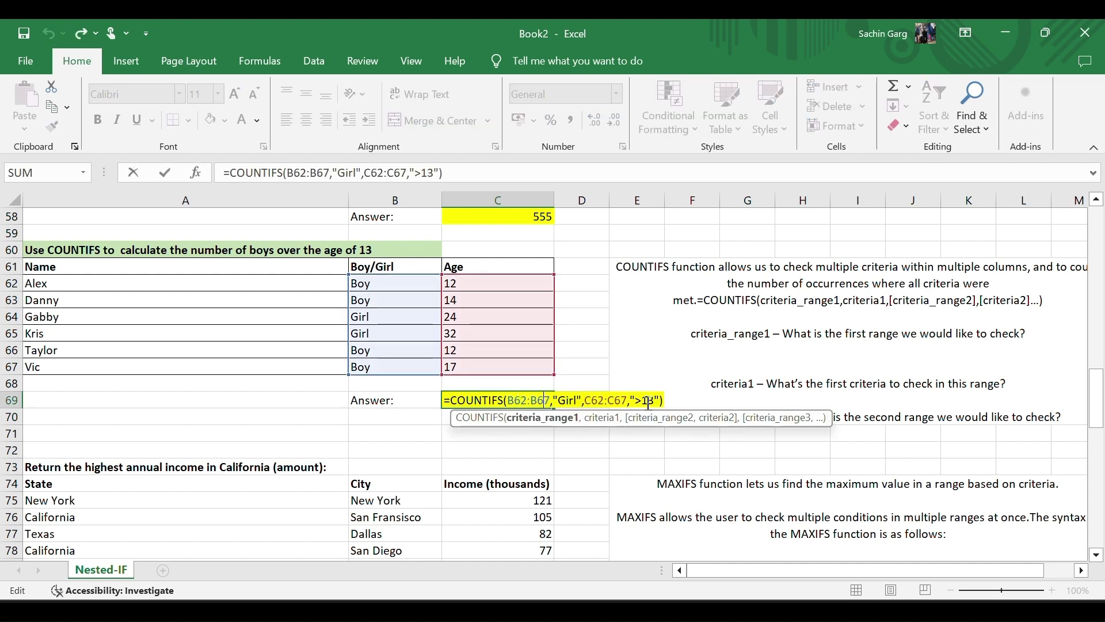
click(643, 401)
key(BackSpace)
text(<)
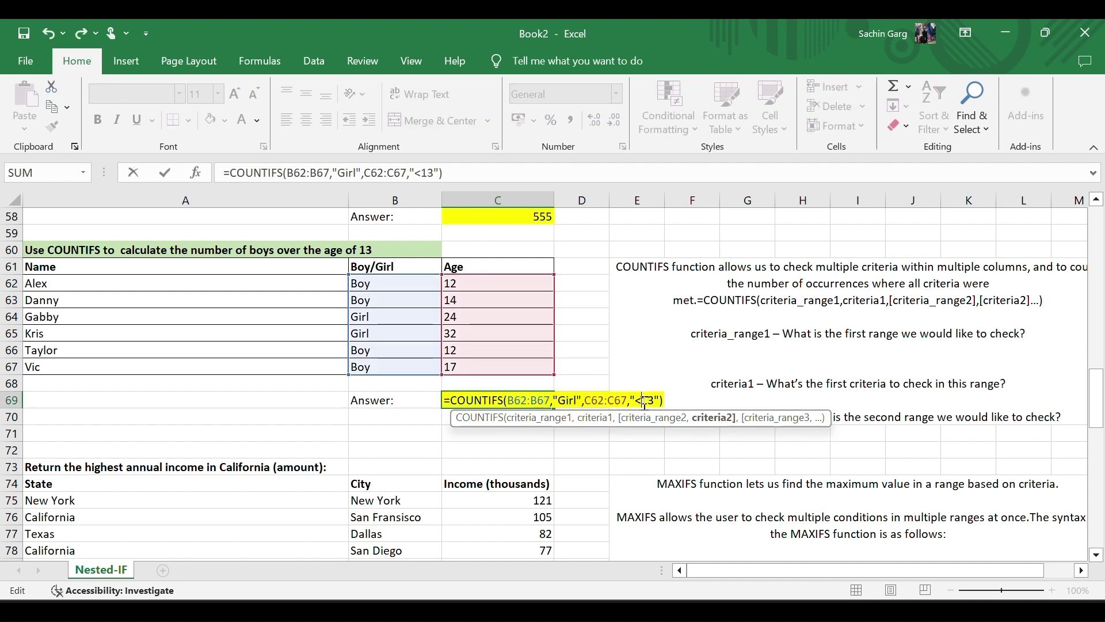
key(Delete)
key(Delete)
text(25)
key(Return)
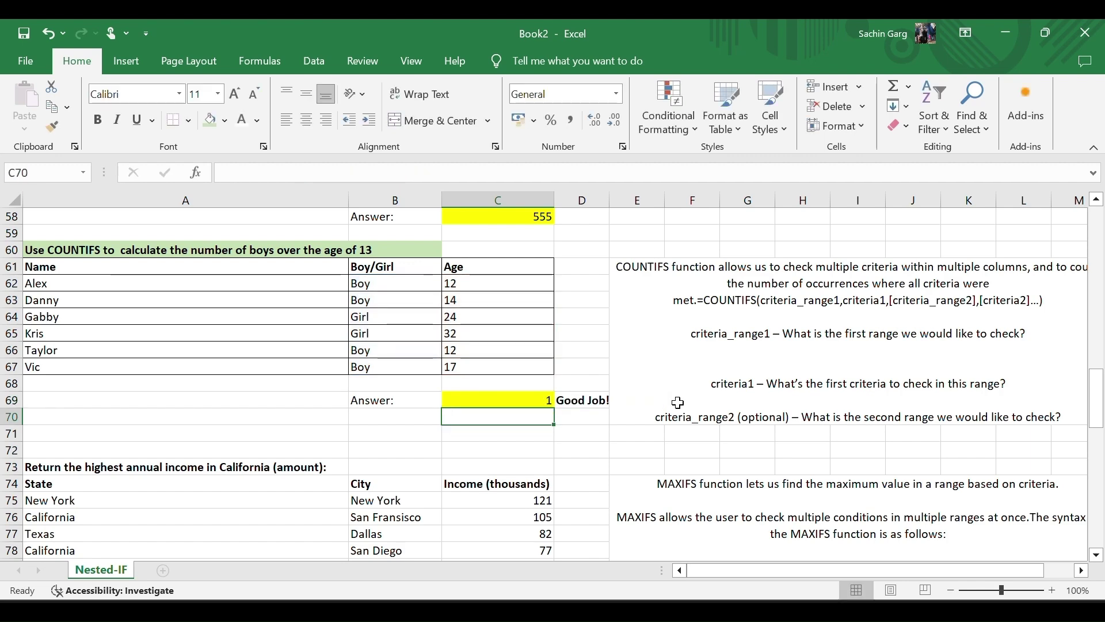
Check the age 24 in C64, then select parts of the AND syntax, including logical1, in Book1's M1 explanation
click(469, 316)
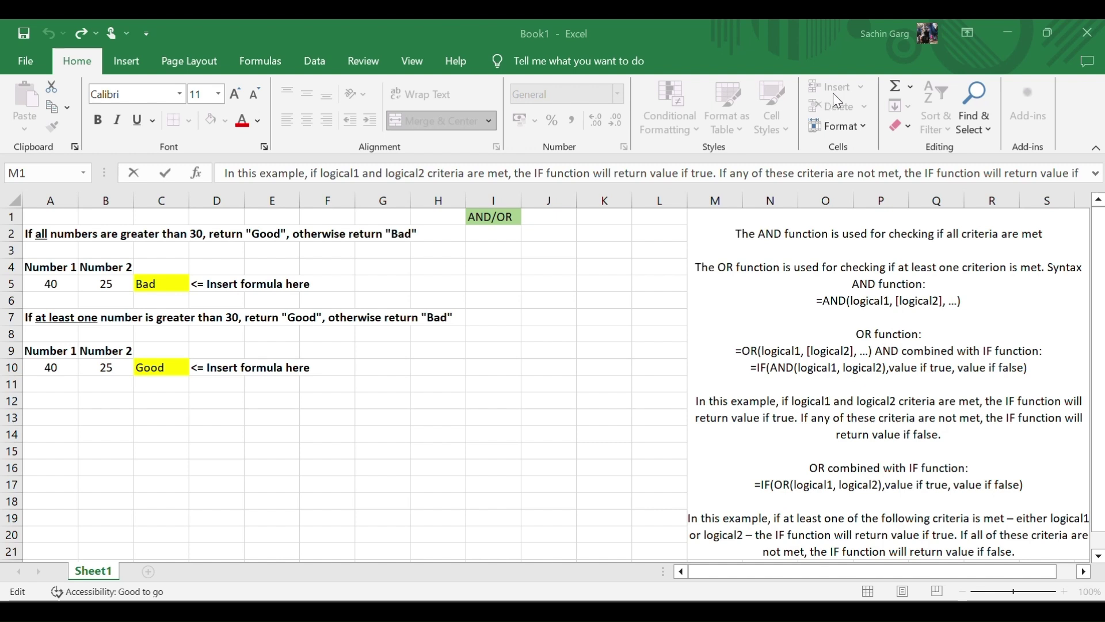
click(738, 232)
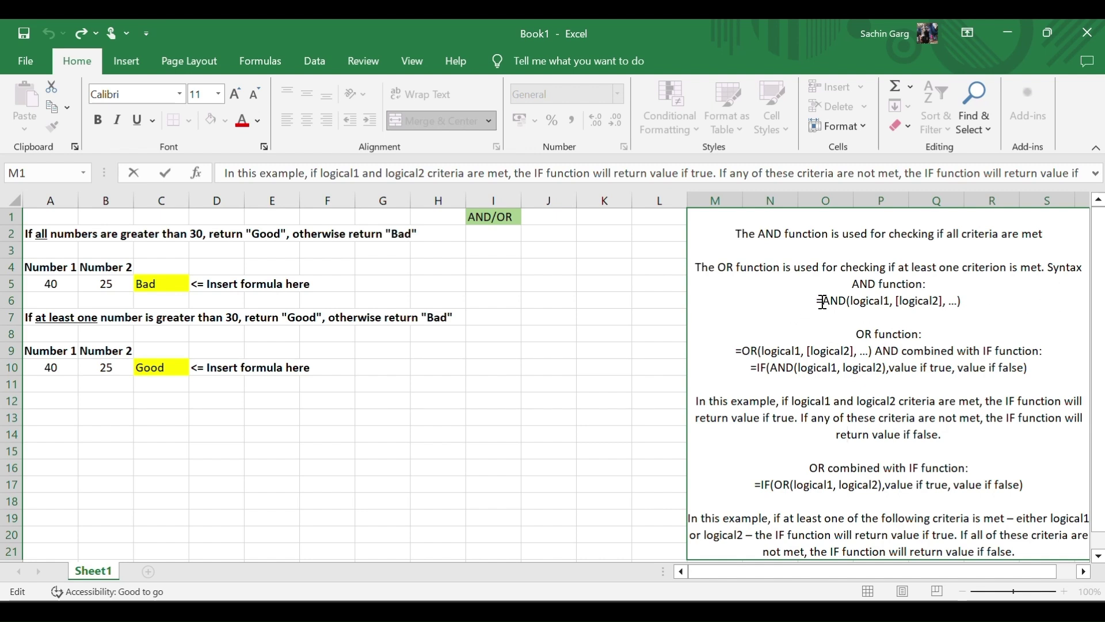
drag(824, 302, 972, 296)
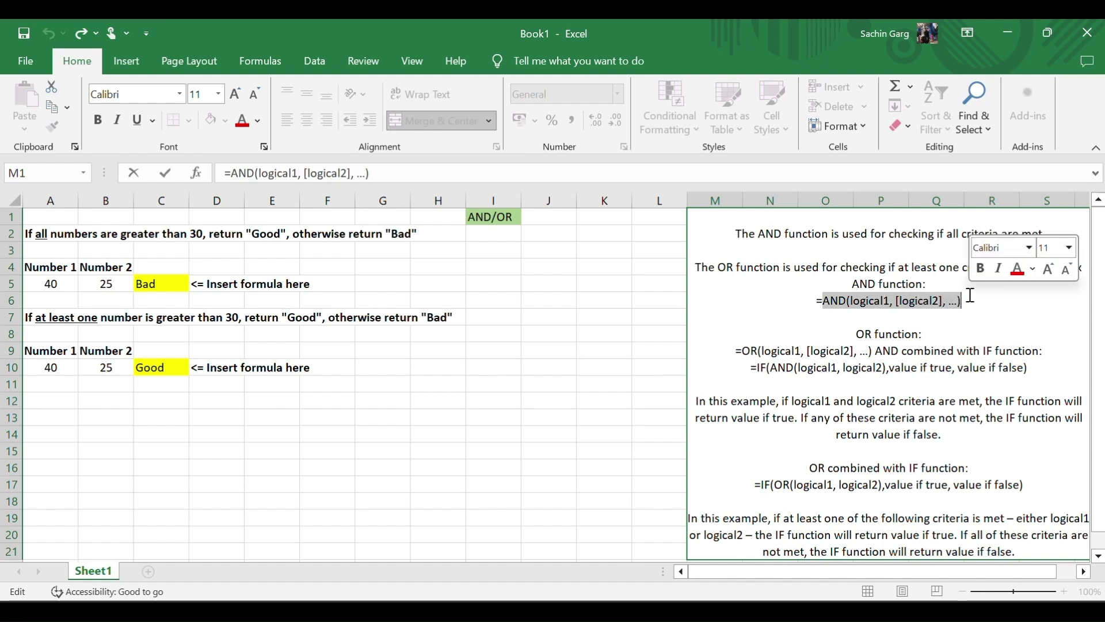
double_click(866, 301)
click(925, 301)
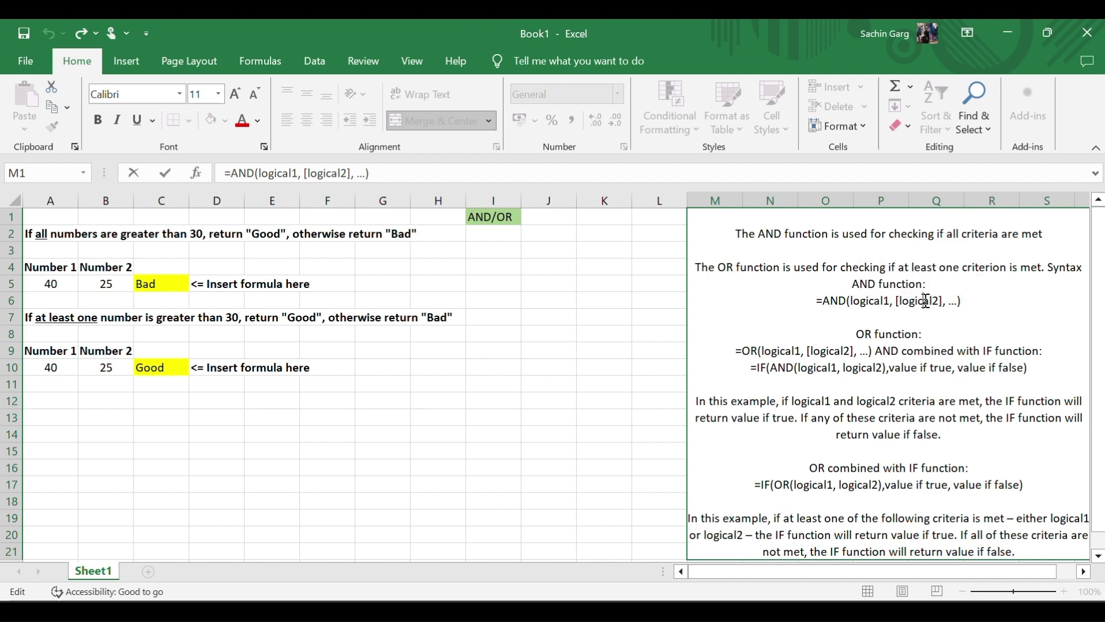
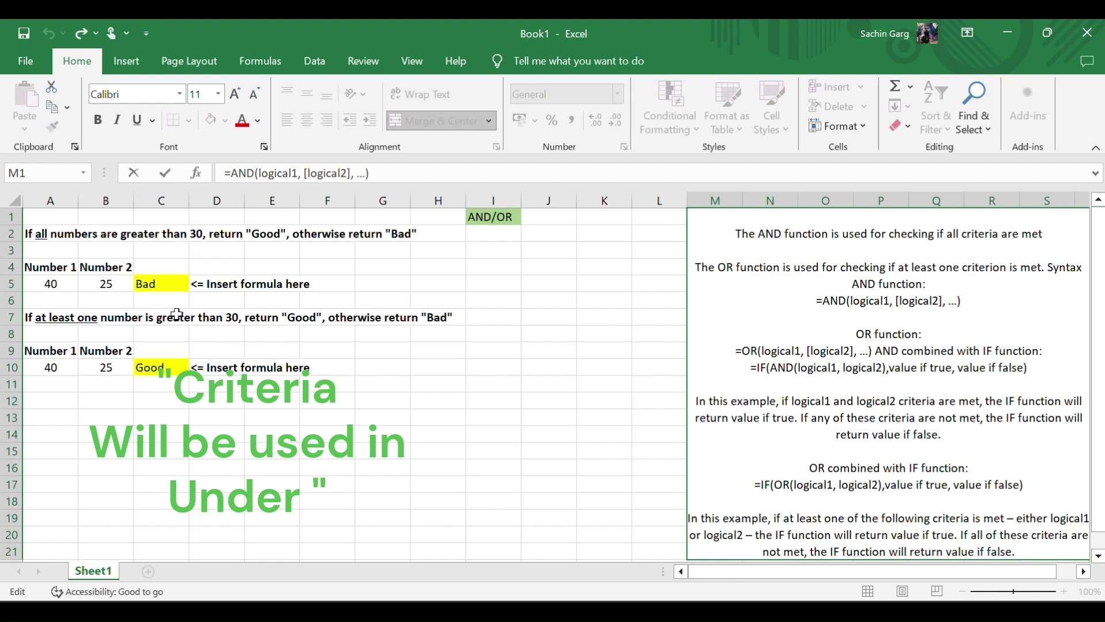
In C5, build the condition IF(AND(A5>30,B5>30) using cell references A5 and B5
click(169, 286)
text(=)
key(BackSpace)
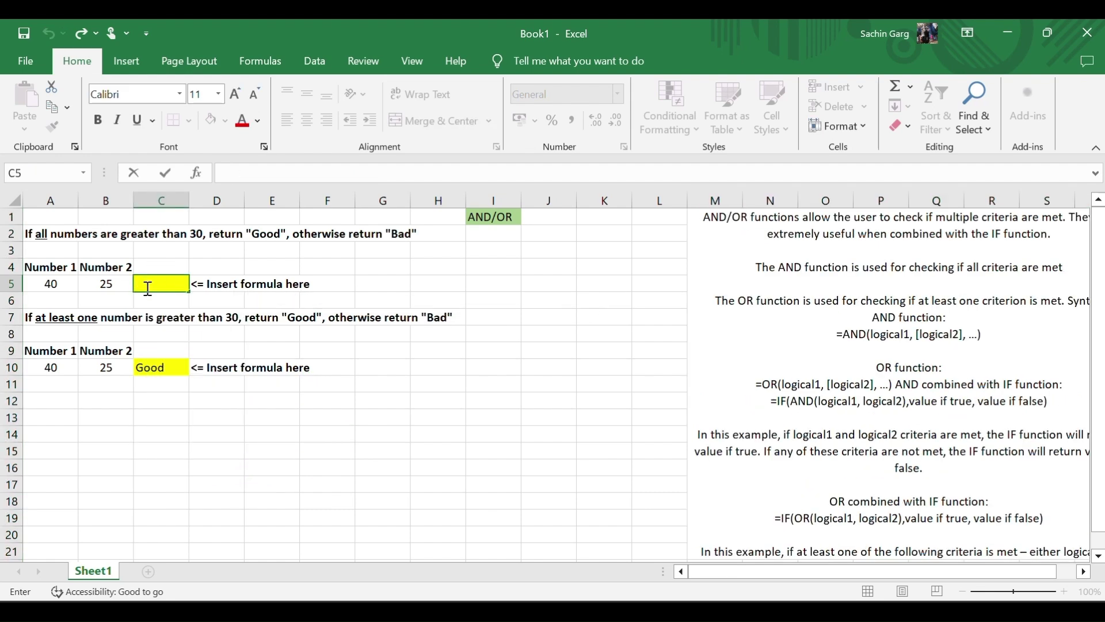
text(=i)
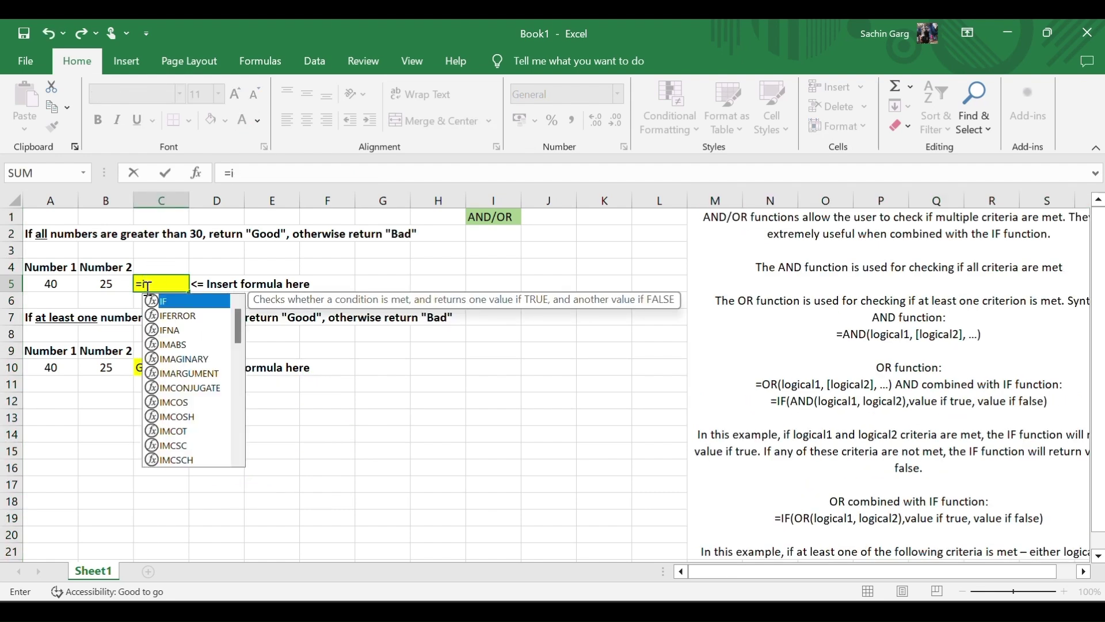
text(f()
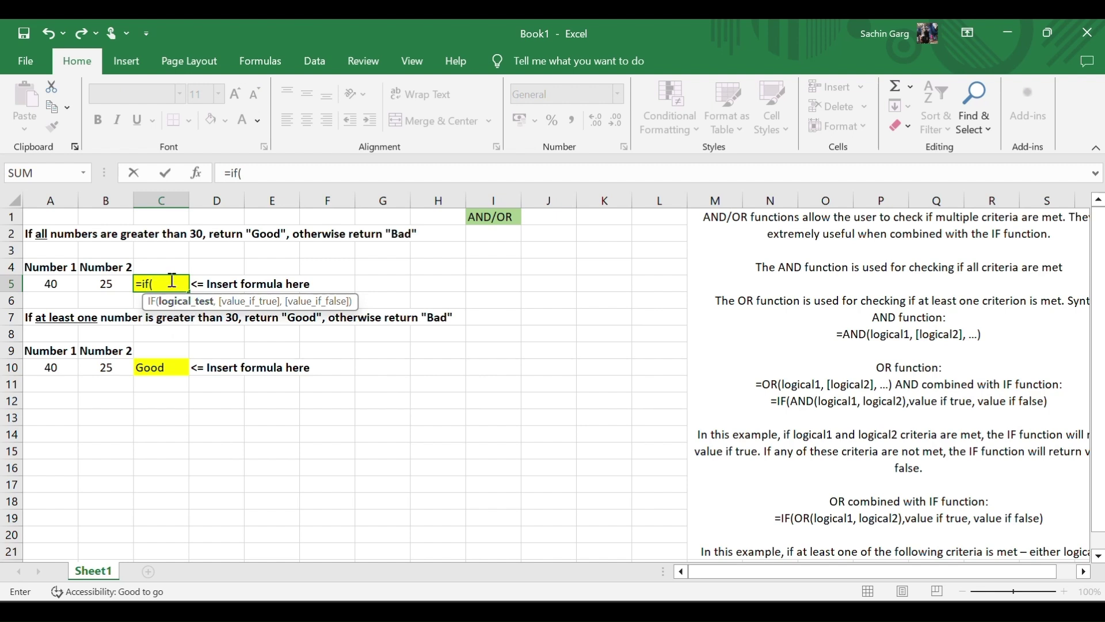
text(a)
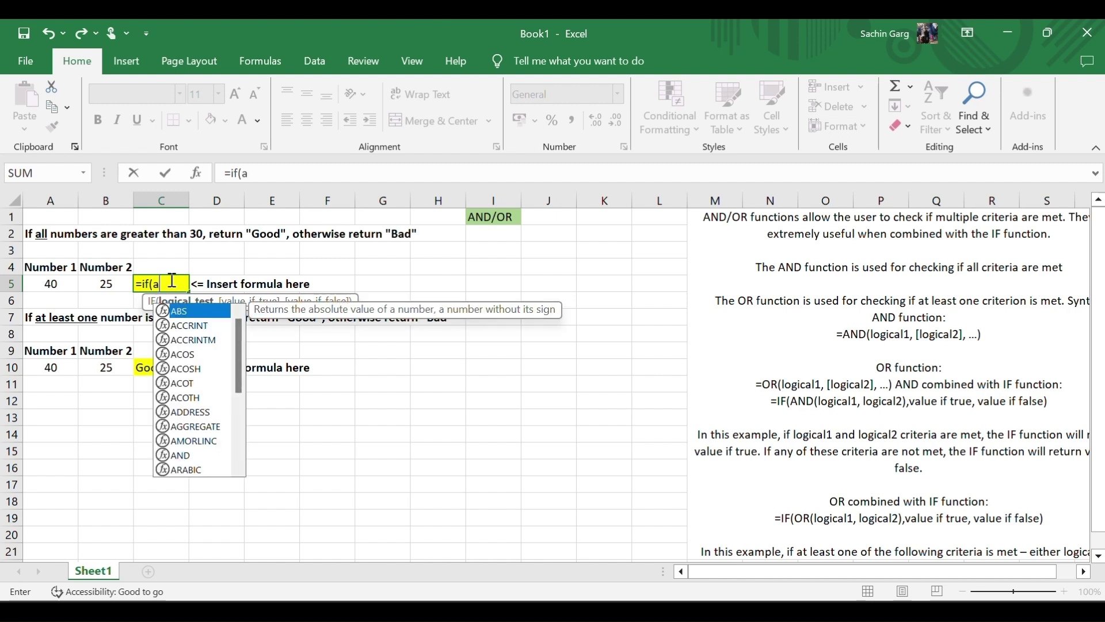
text(nd()
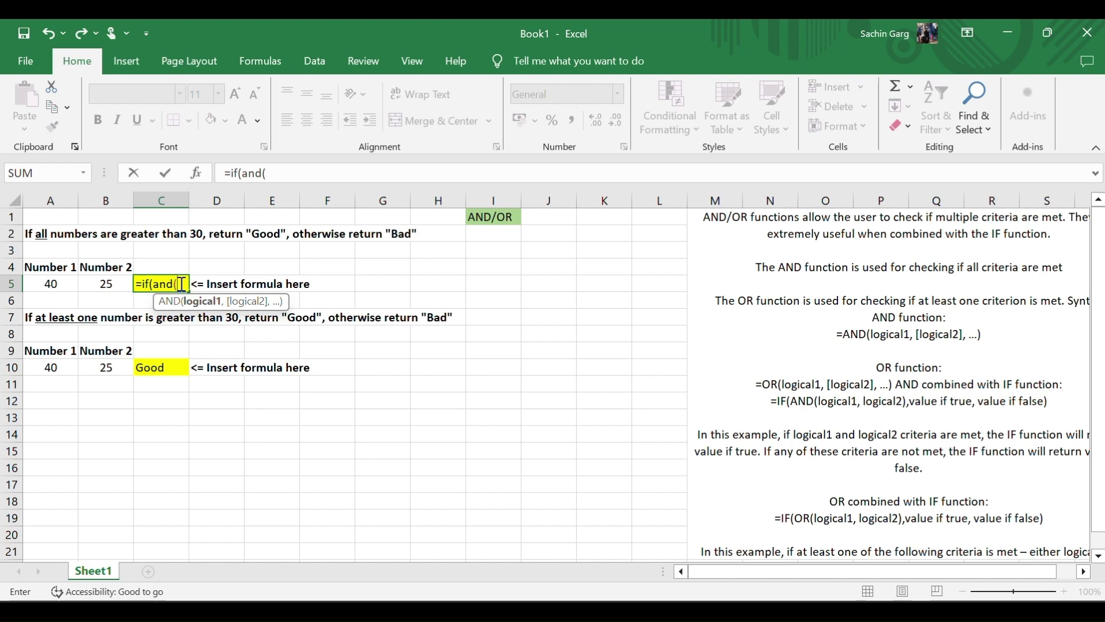
text(40)
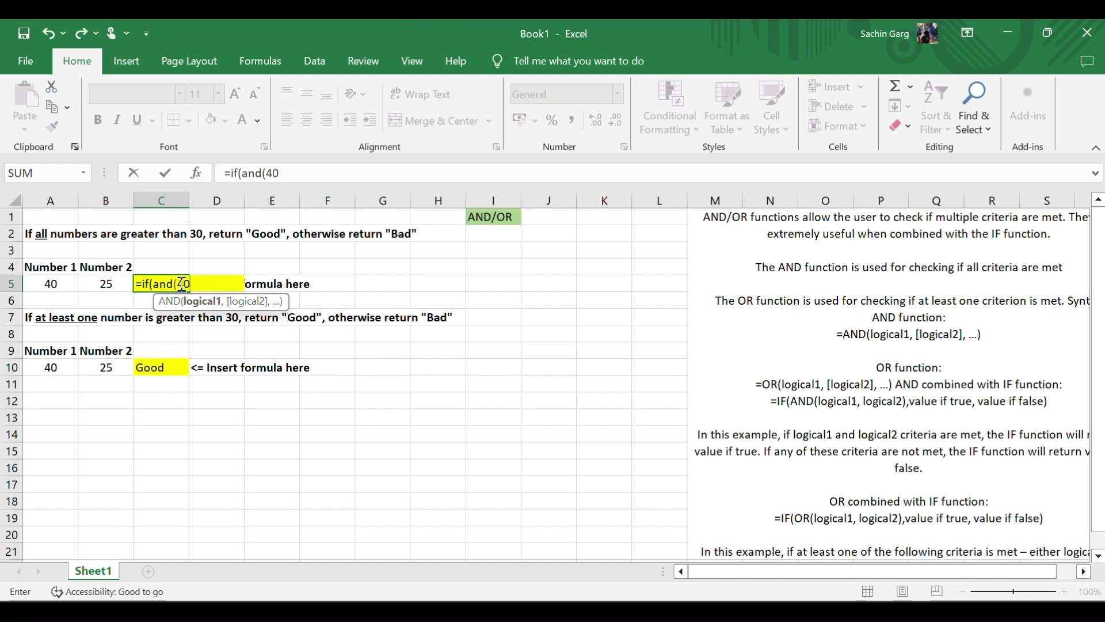
text(>)
key(BackSpace)
key(BackSpace)
key(BackSpace)
click(54, 286)
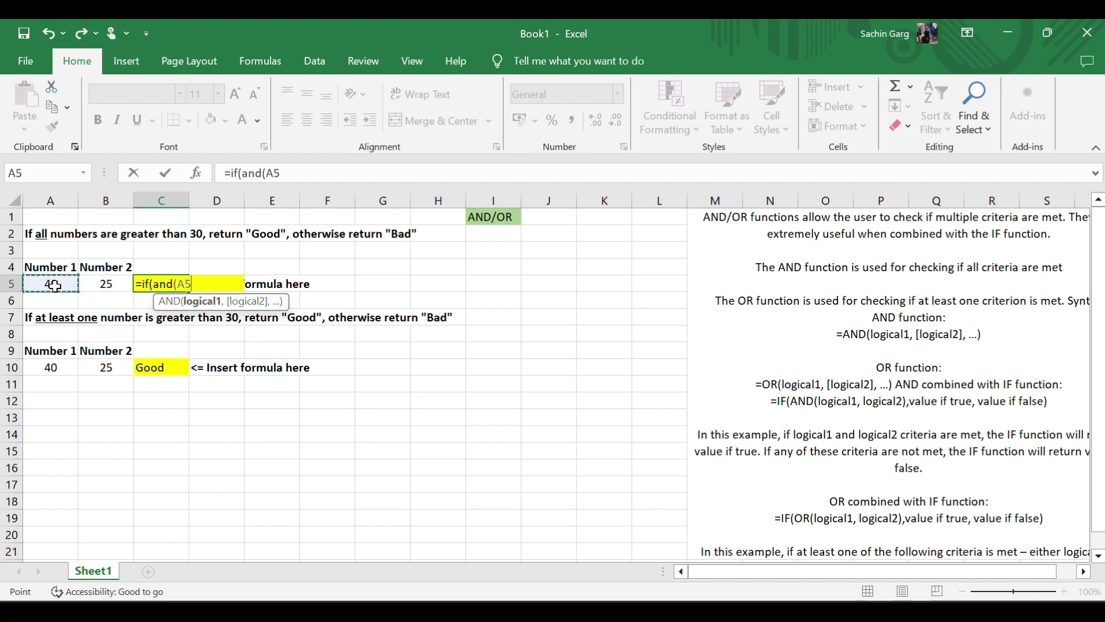
text(>3)
text(0,)
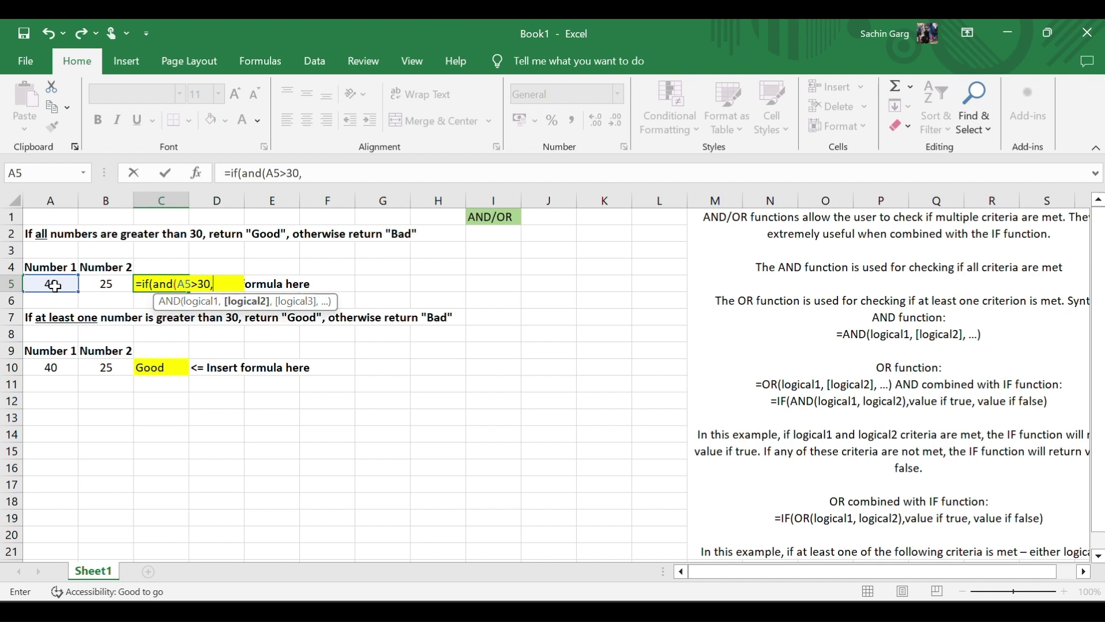
click(104, 282)
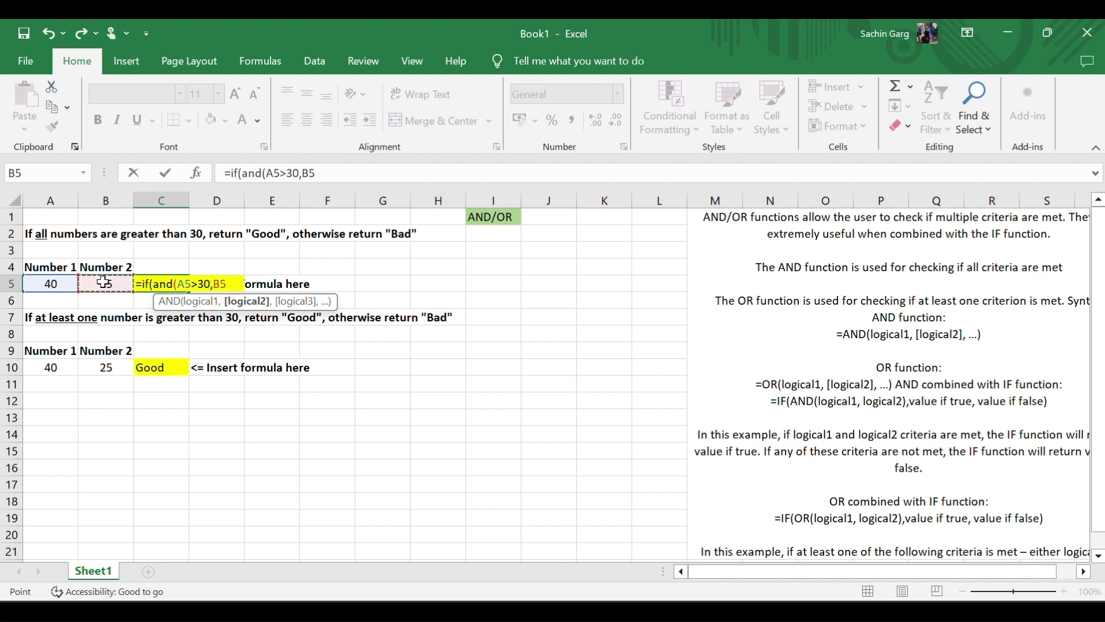
text(>30)
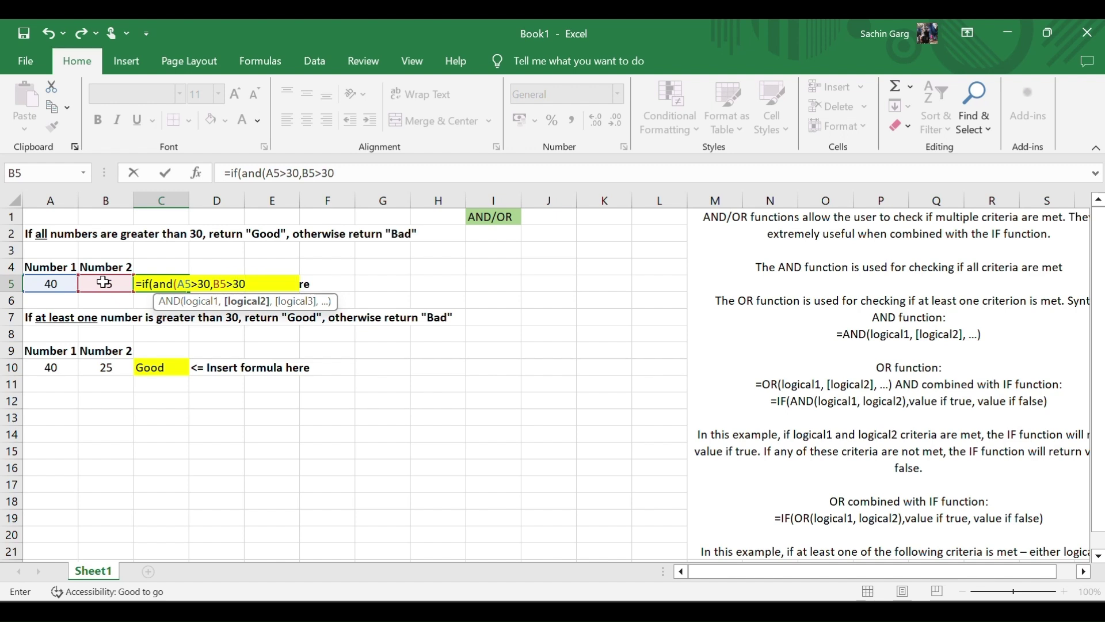
text())
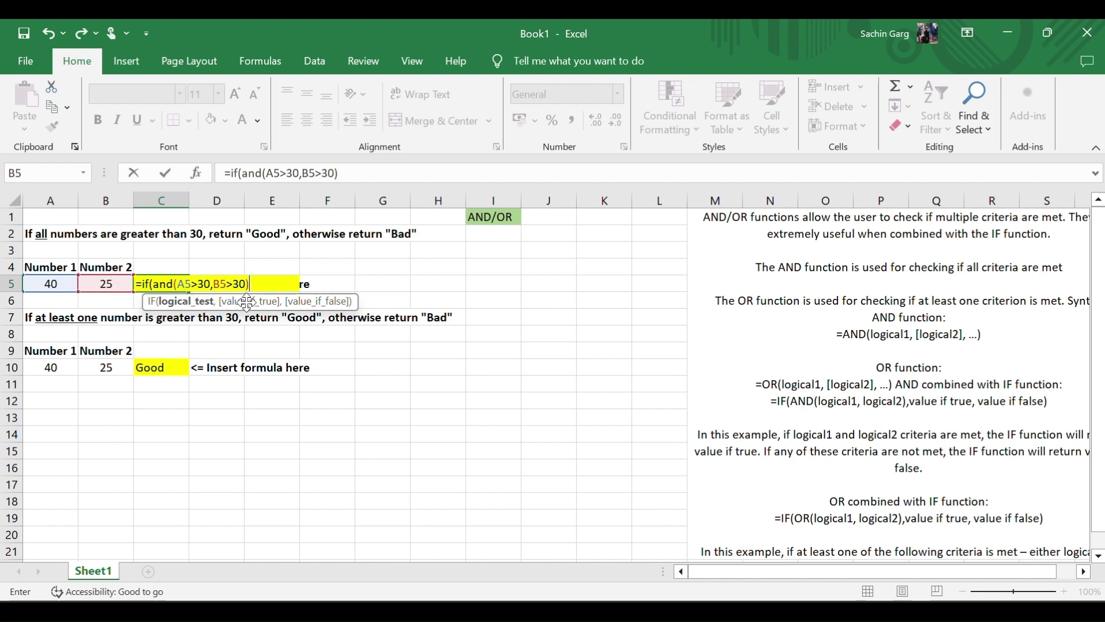
Finish the C5 formula with results "Good" and "Bad" and commit it
text(,)
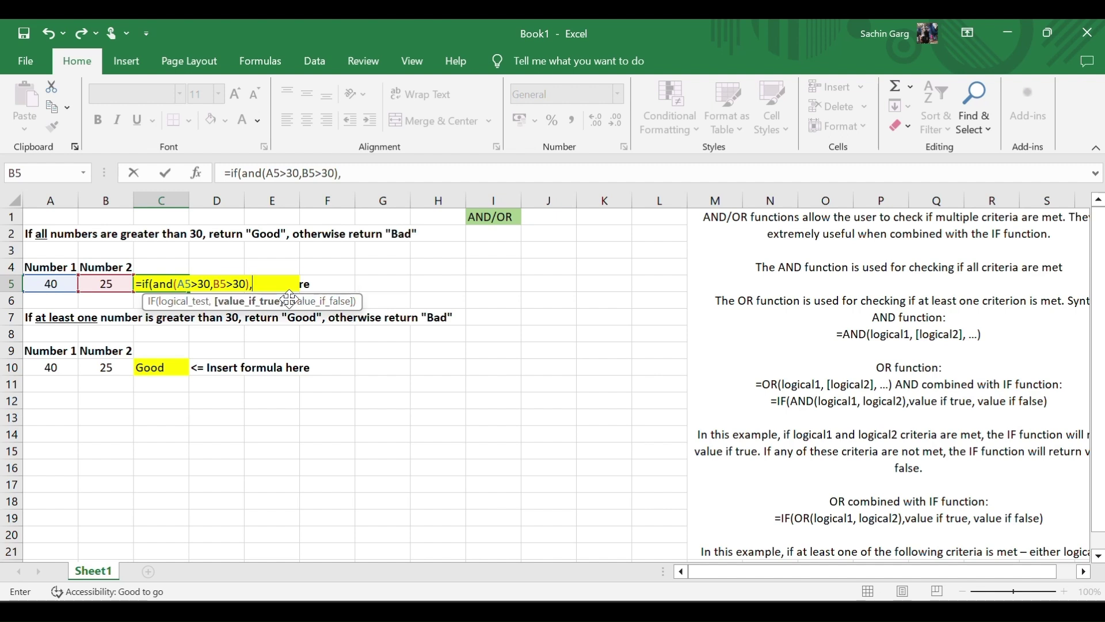
text(")
text(Goof)
key(BackSpace)
text(g)
key(BackSpace)
text(d)
text(",")
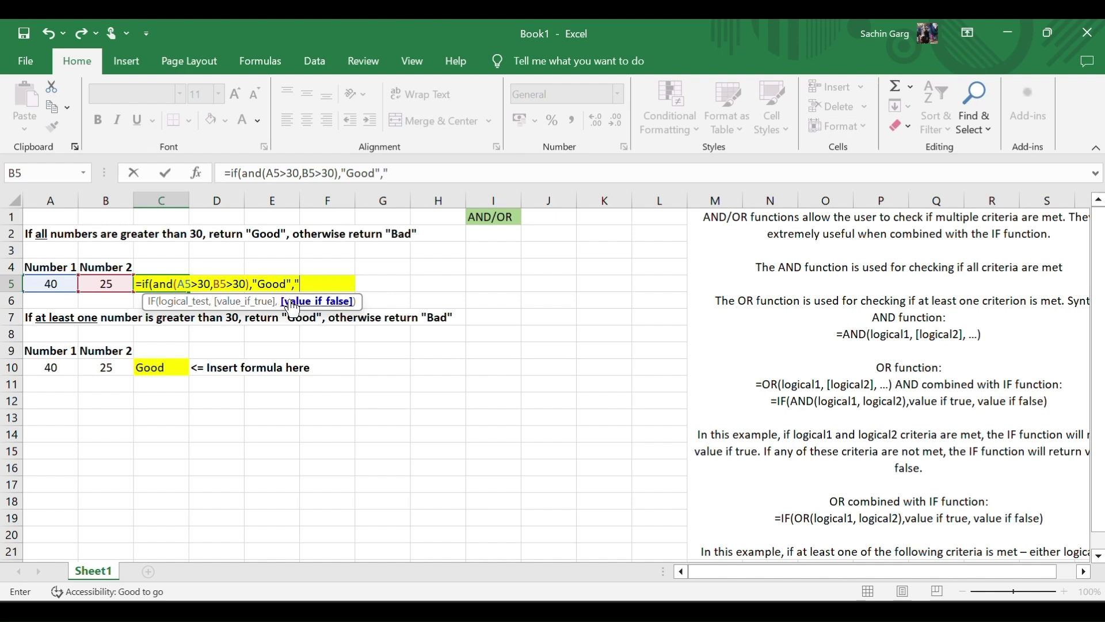
text(Bad")
text())
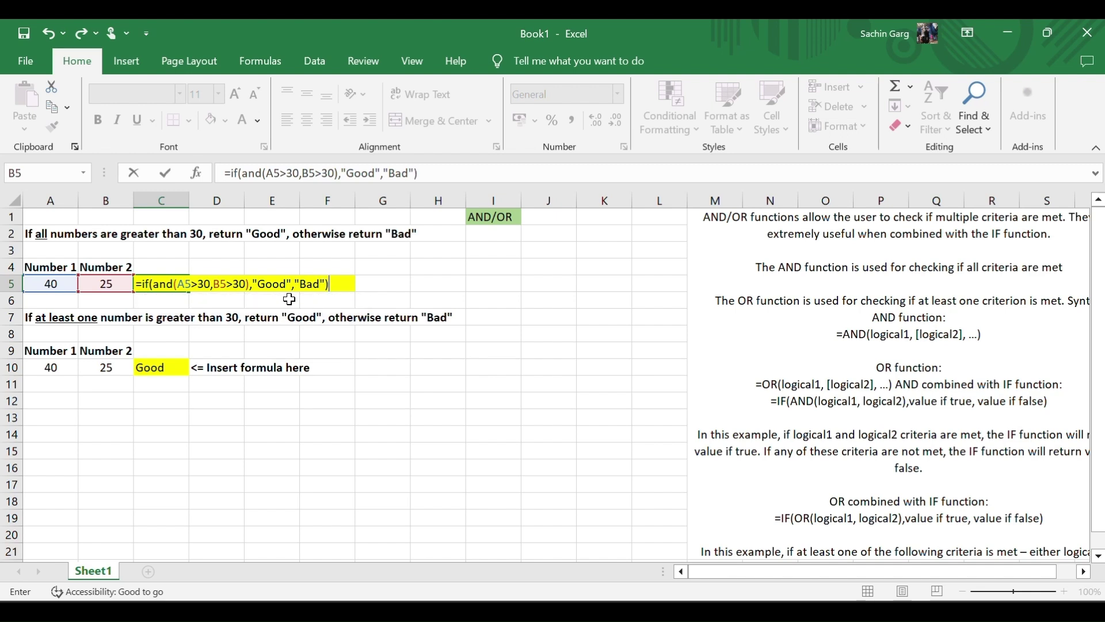
key(Return)
double_click(150, 283)
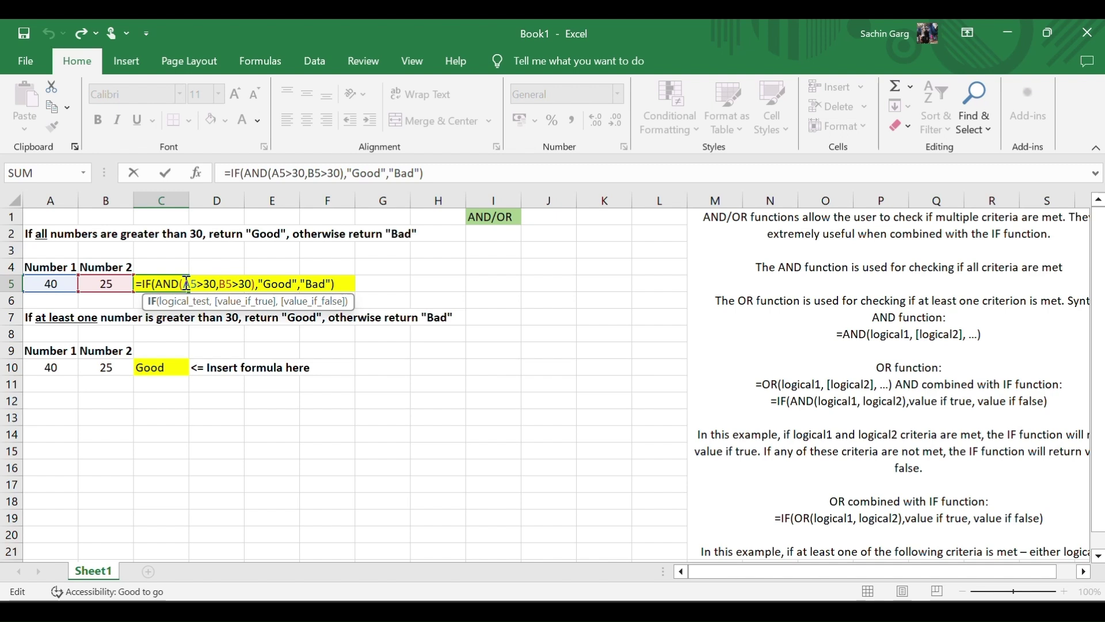
drag(184, 283, 218, 283)
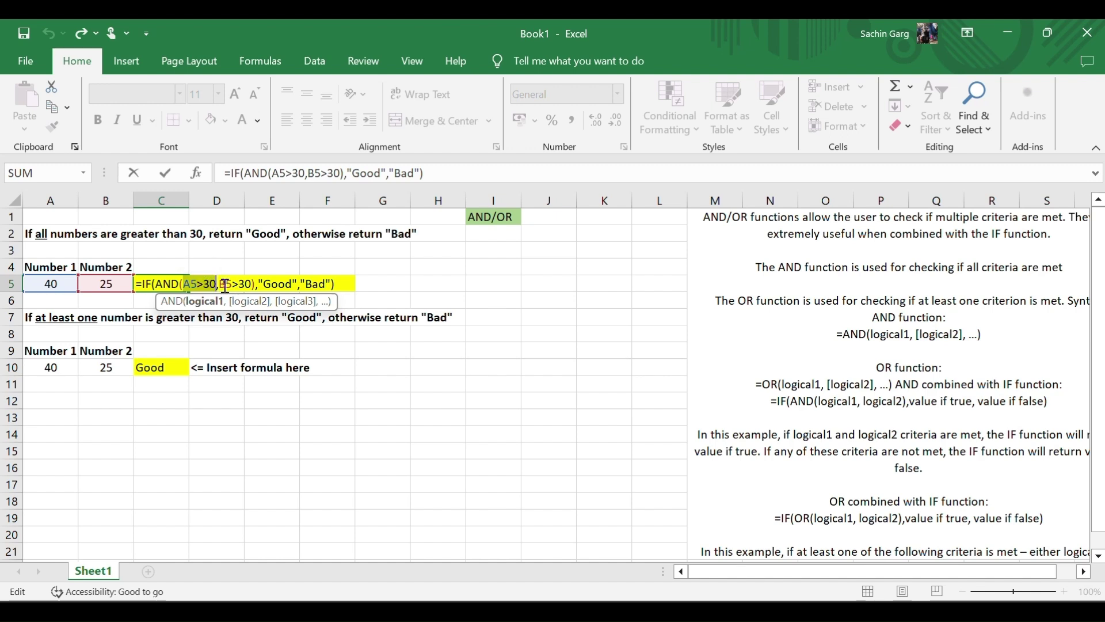
drag(219, 283, 248, 281)
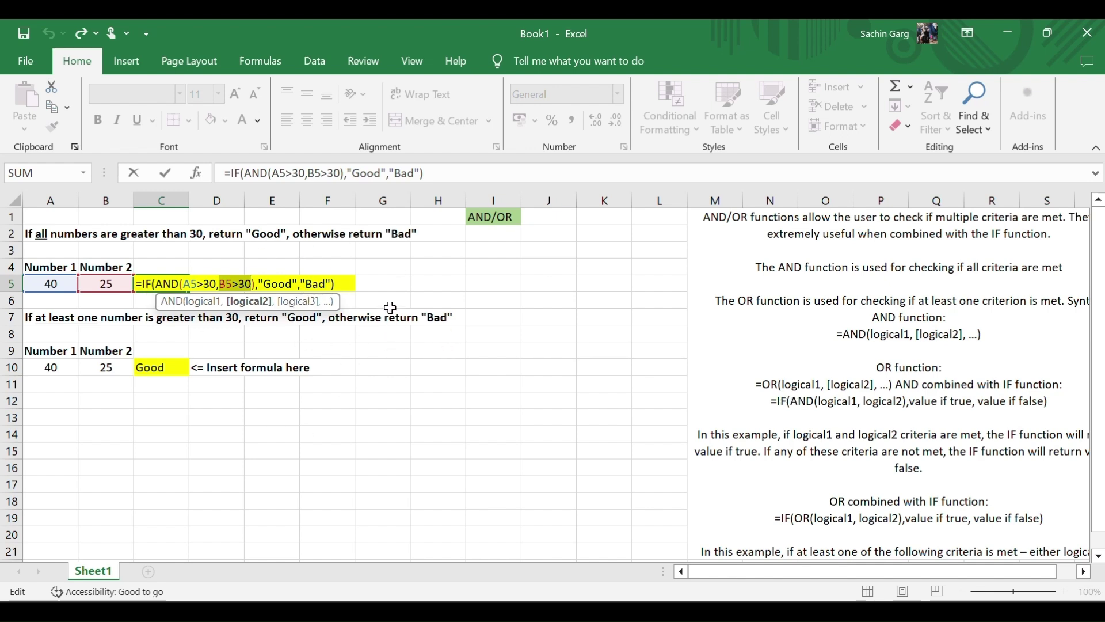
click(394, 281)
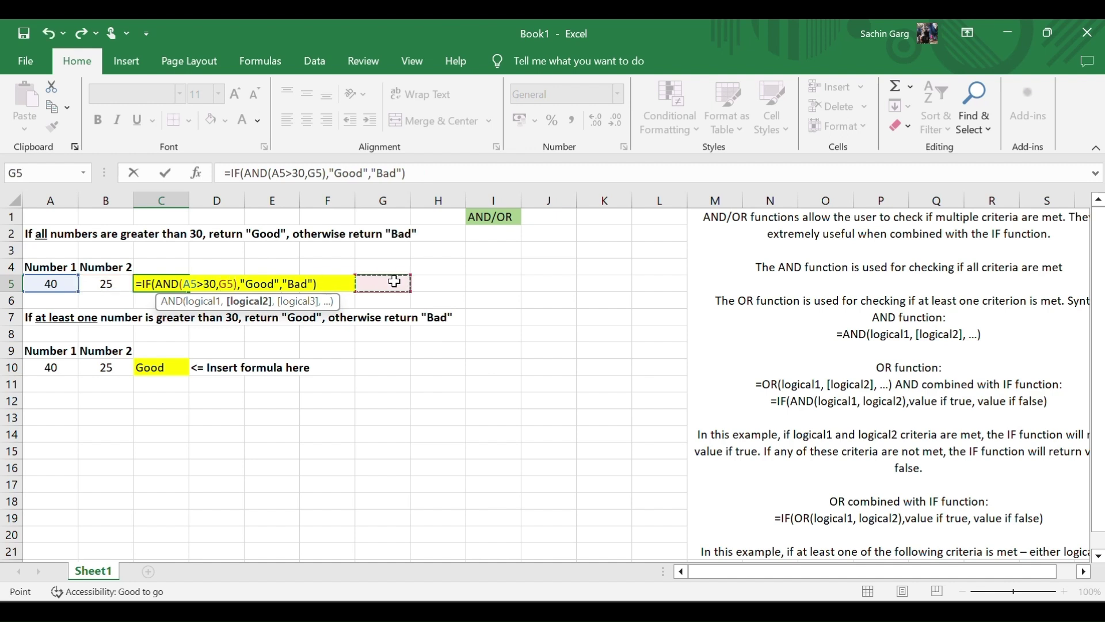
click(484, 358)
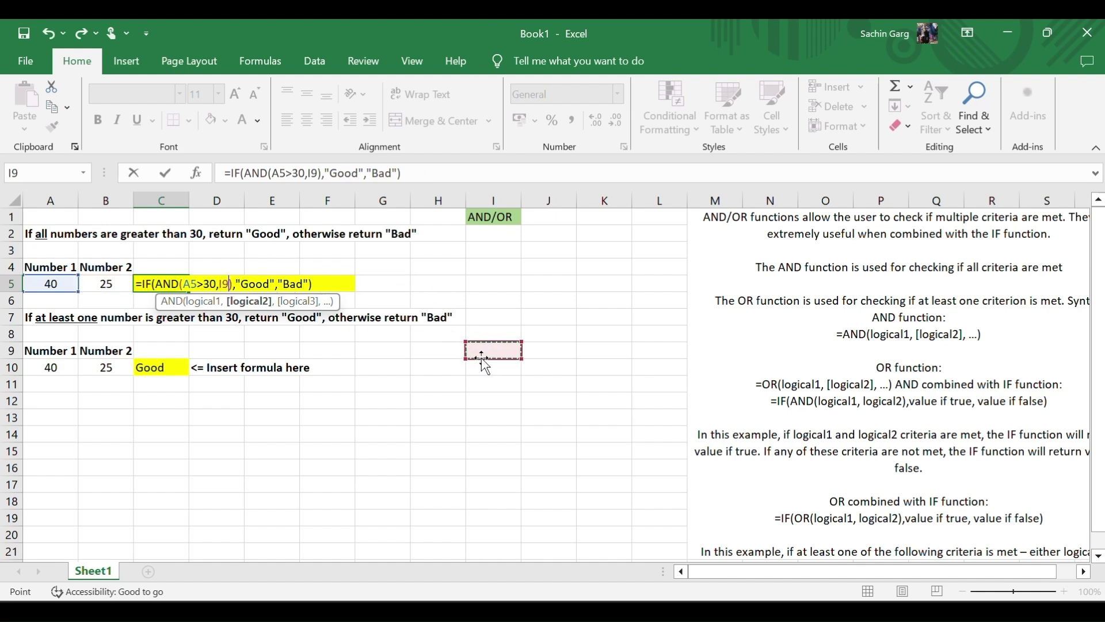
click(426, 373)
key(Return)
click(398, 286)
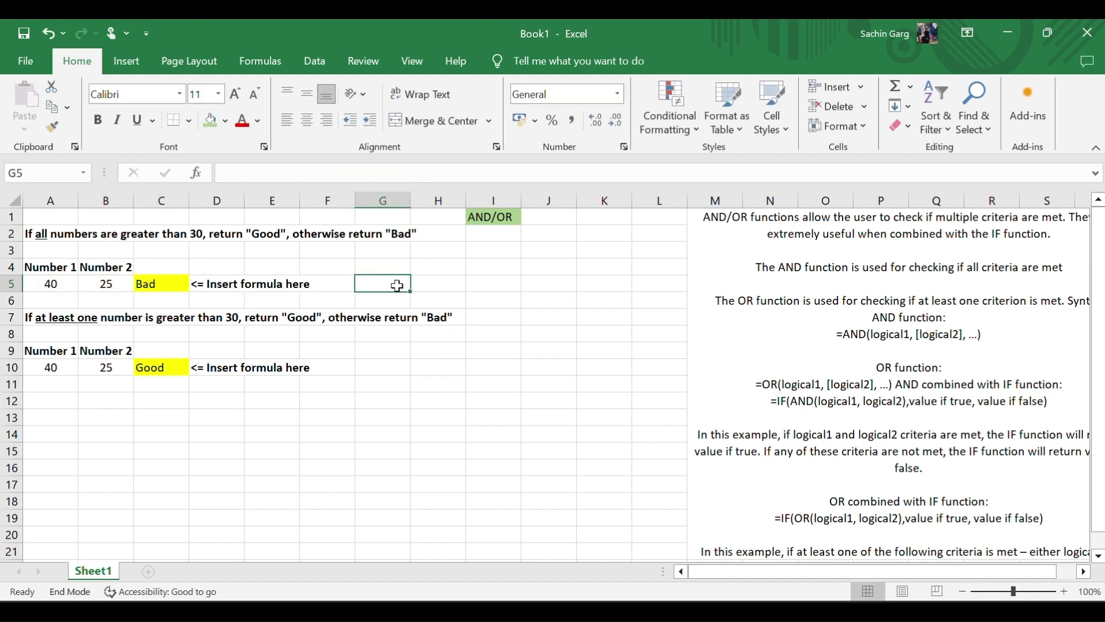
Enter =AND(40>30,25>30) in G5 to get FALSE, then clear C10's old Good value
double_click(398, 286)
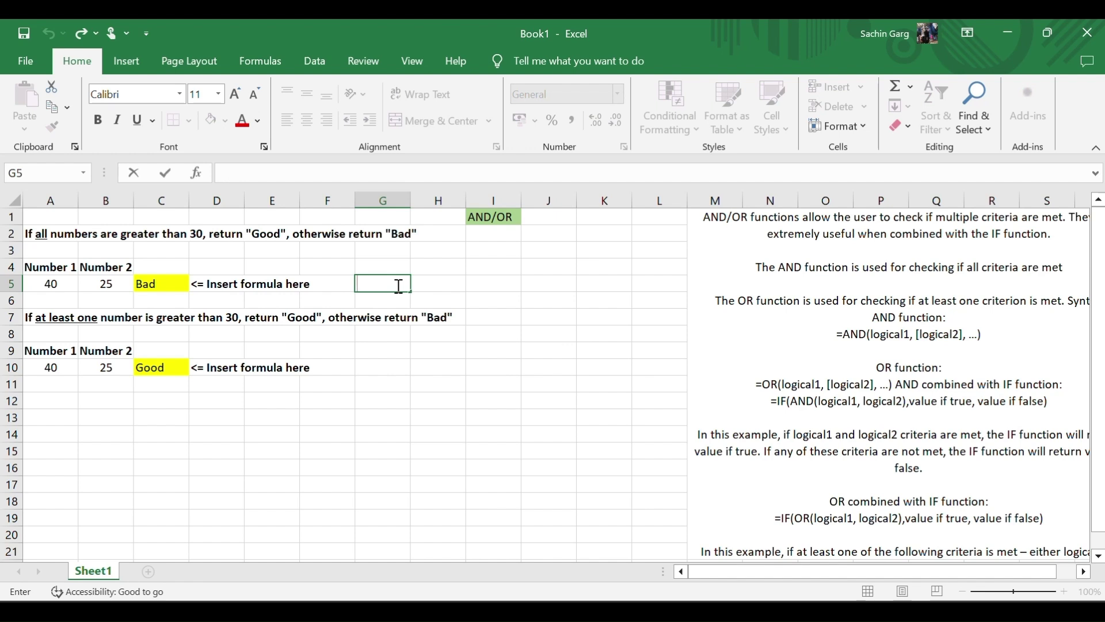
text(=and)
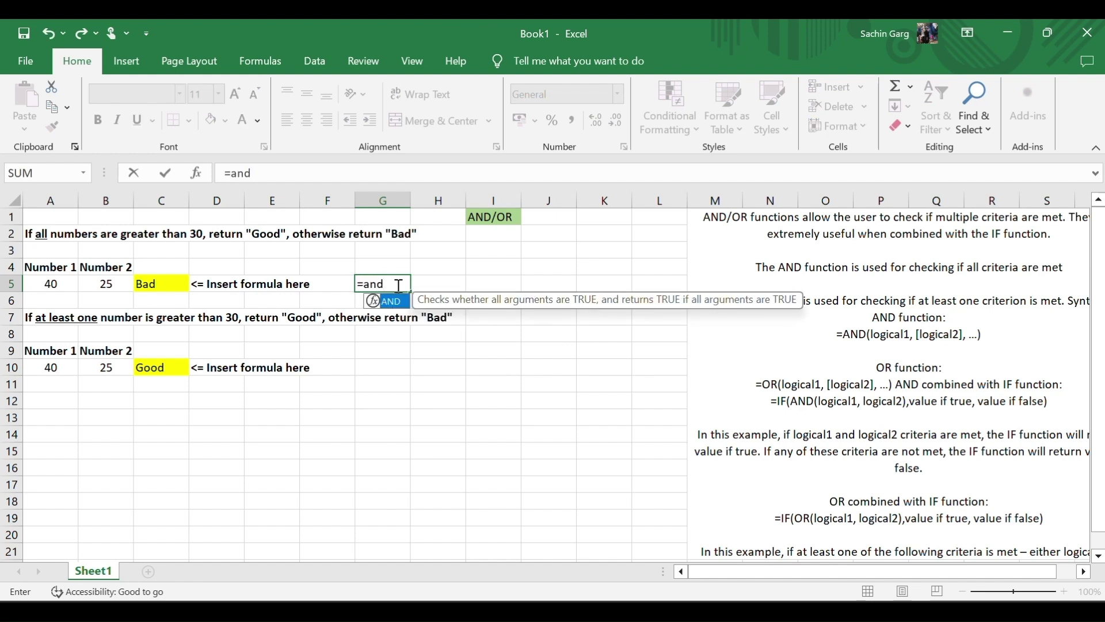
text(()
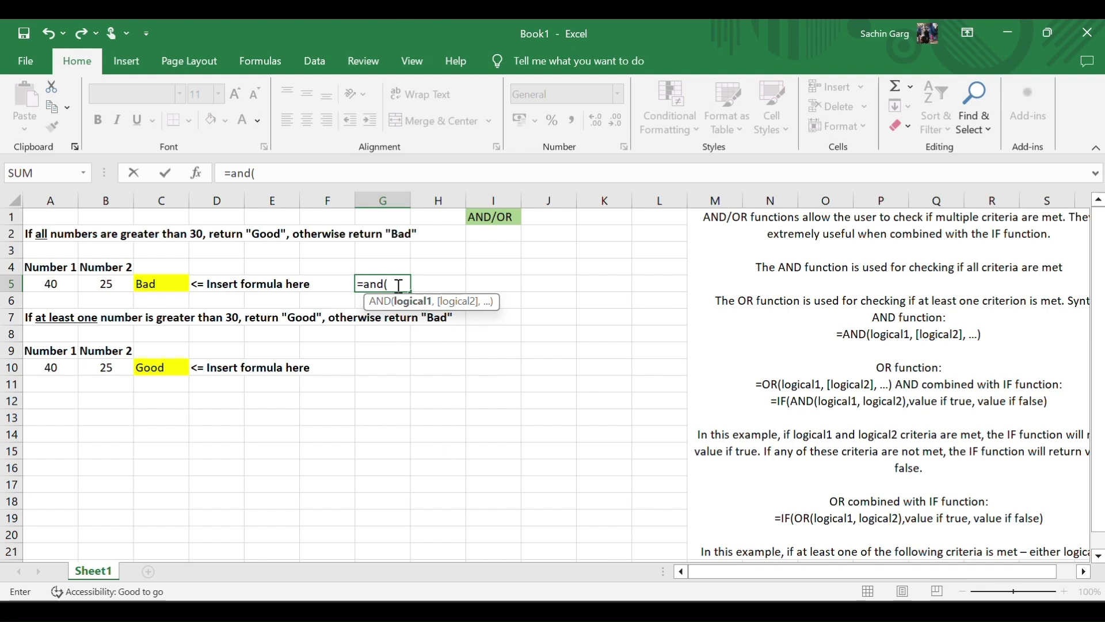
text(40)
text(>)
text(25)
key(BackSpace)
key(BackSpace)
text(30,)
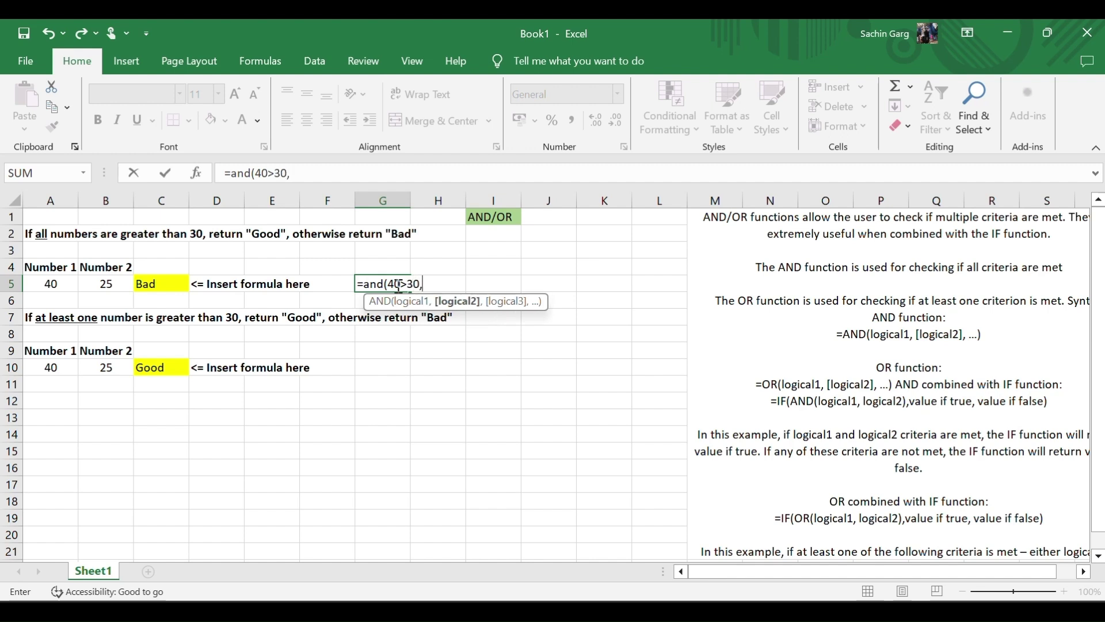
text(25)
text(>30)
text())
key(Return)
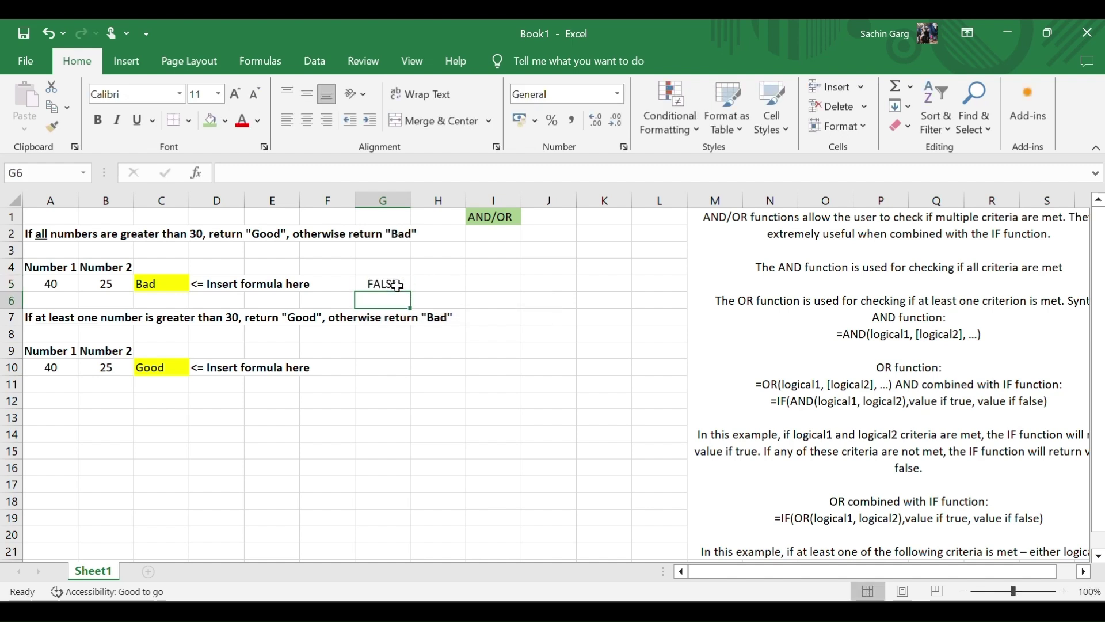
click(147, 366)
key(BackSpace)
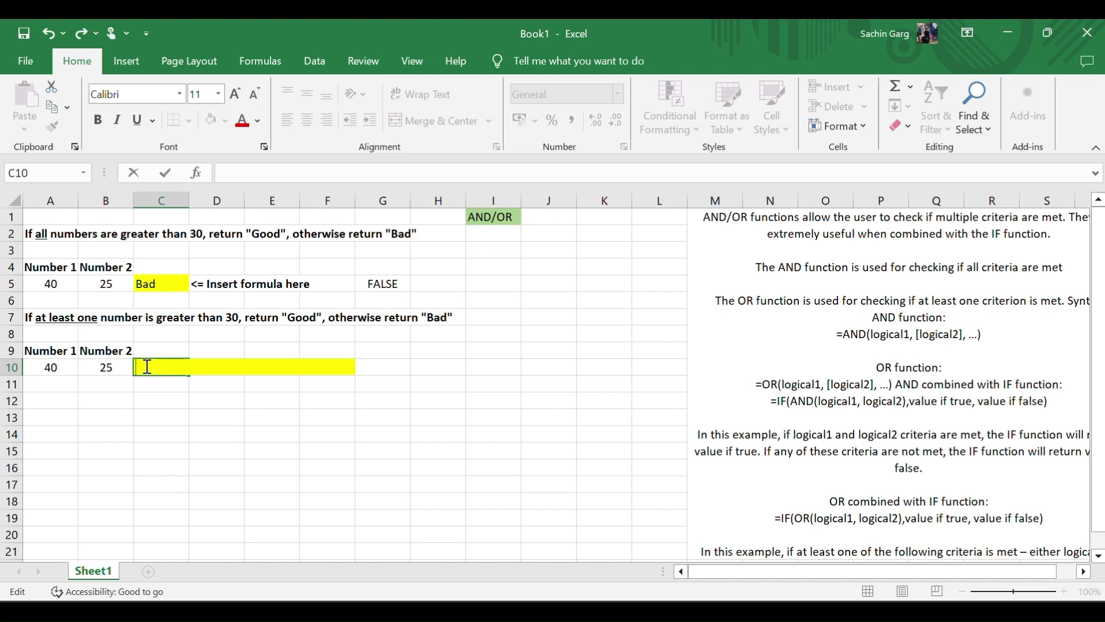
Enter =IF(OR(40>30,25>30),"Good","Bad") in C10 so it shows Good
text(=)
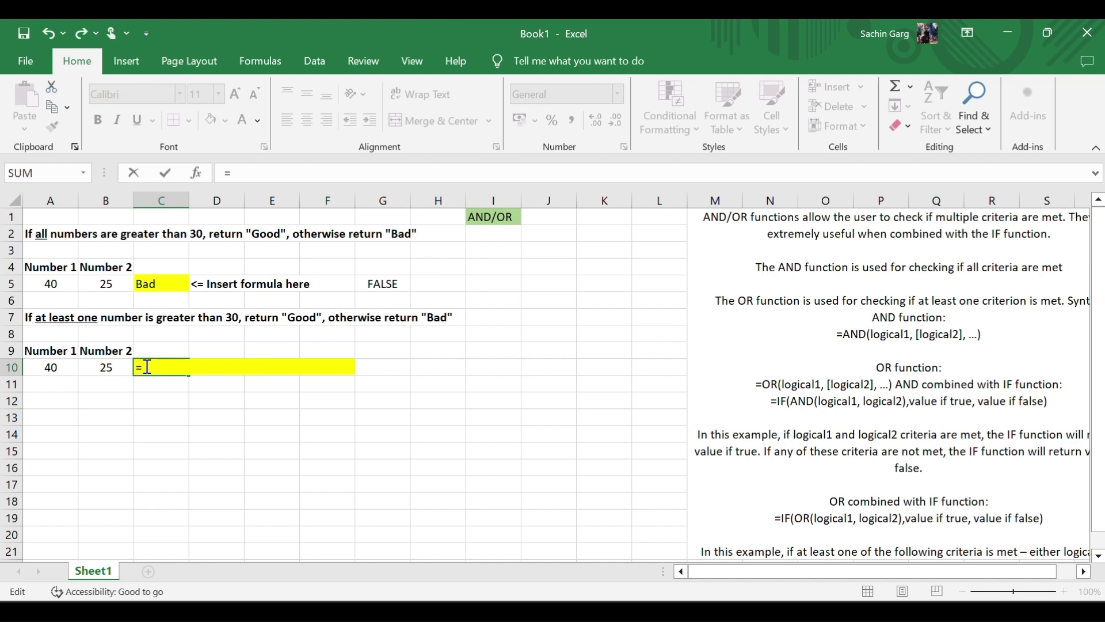
text(if)
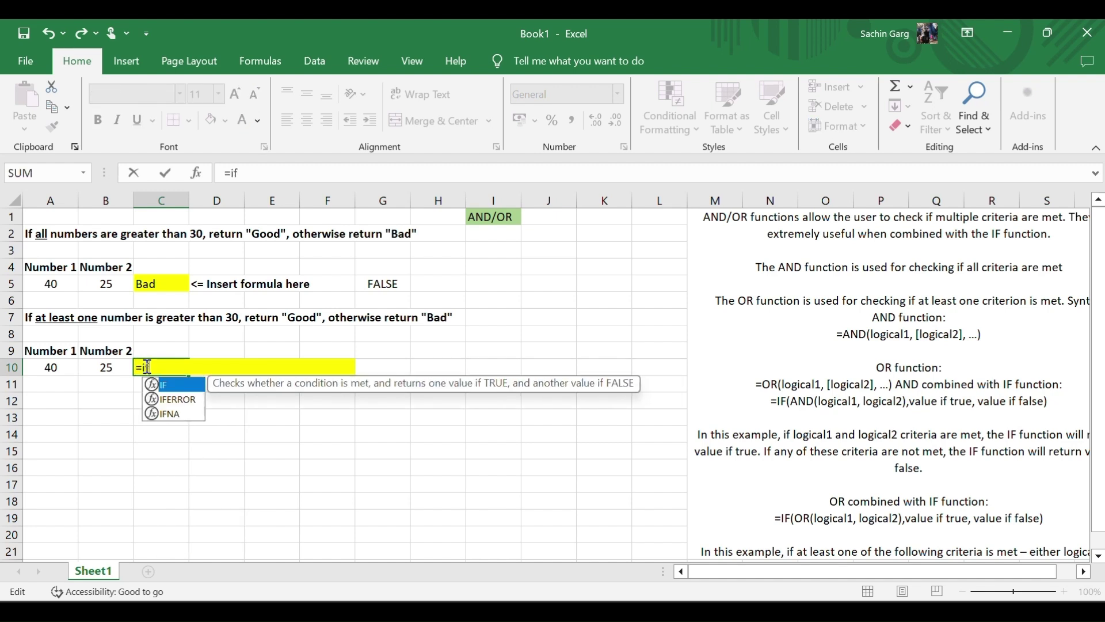
text((or)
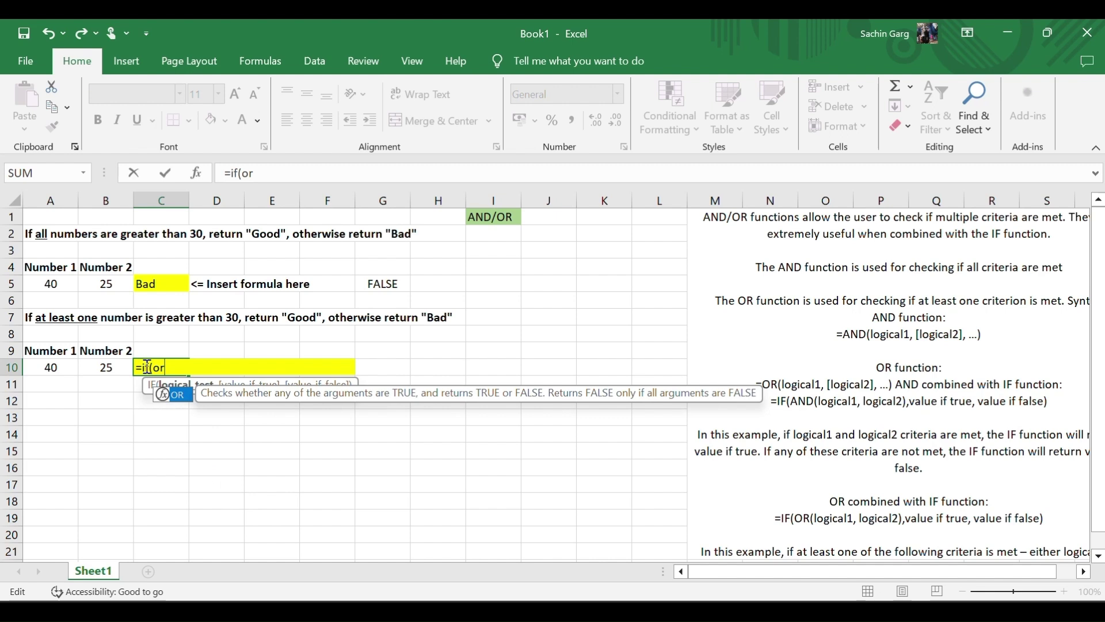
text(()
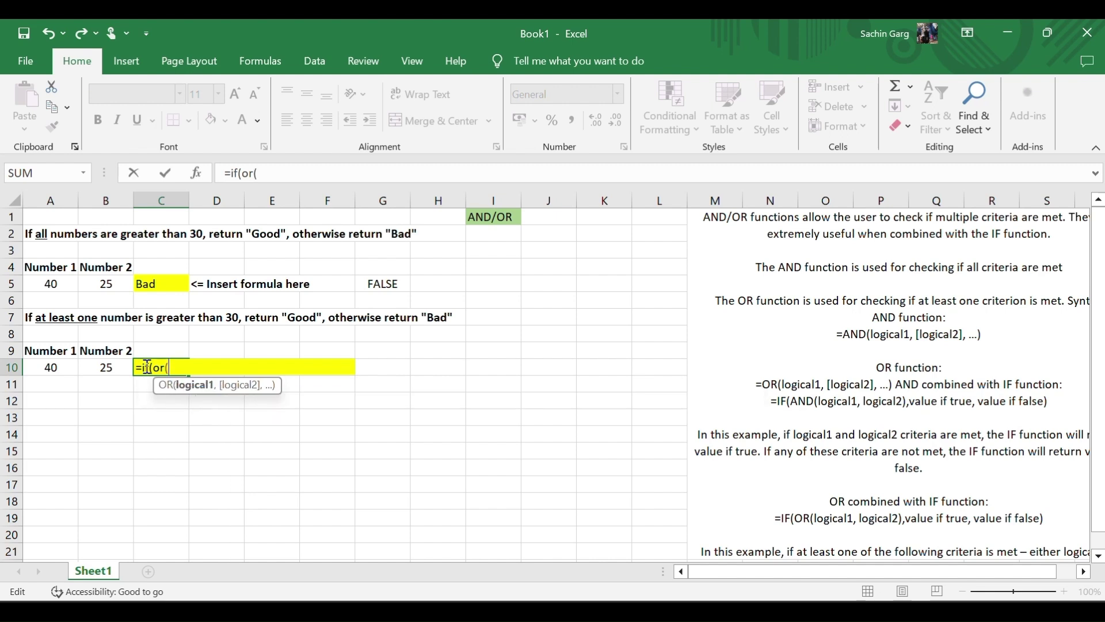
text(4)
text(0>3)
text(0)
text(,)
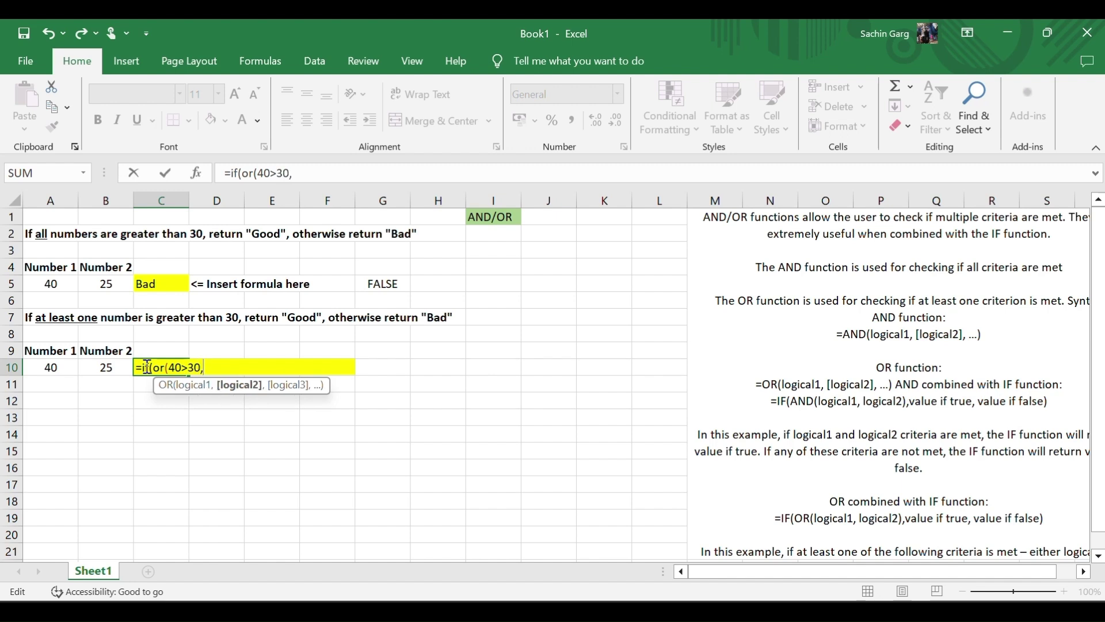
text(25>)
text(30)
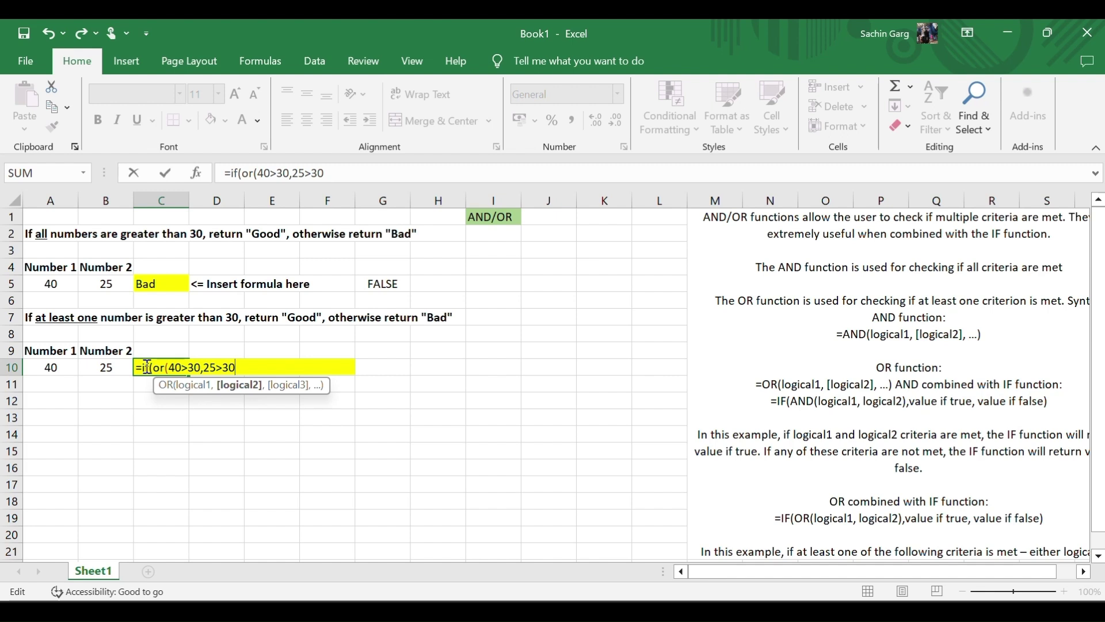
text())
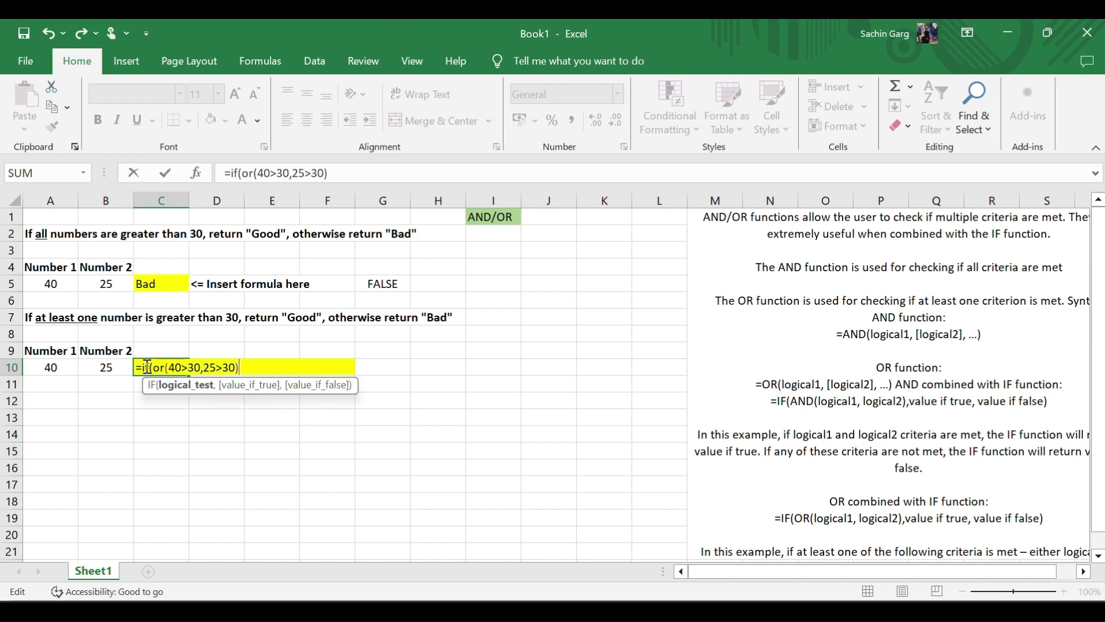
text(,")
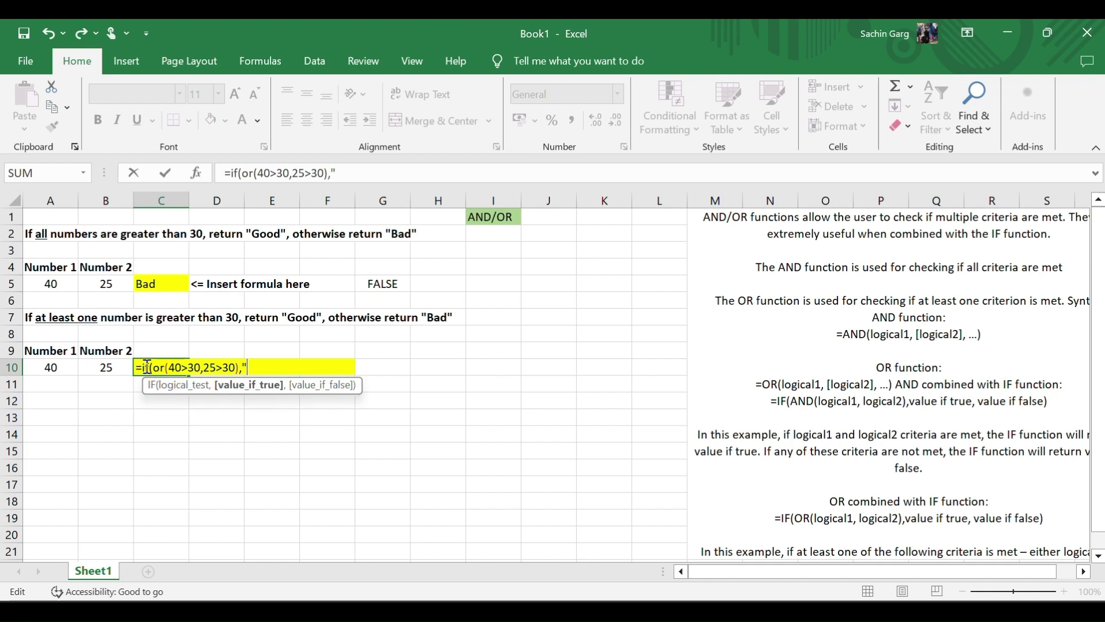
text(Goo)
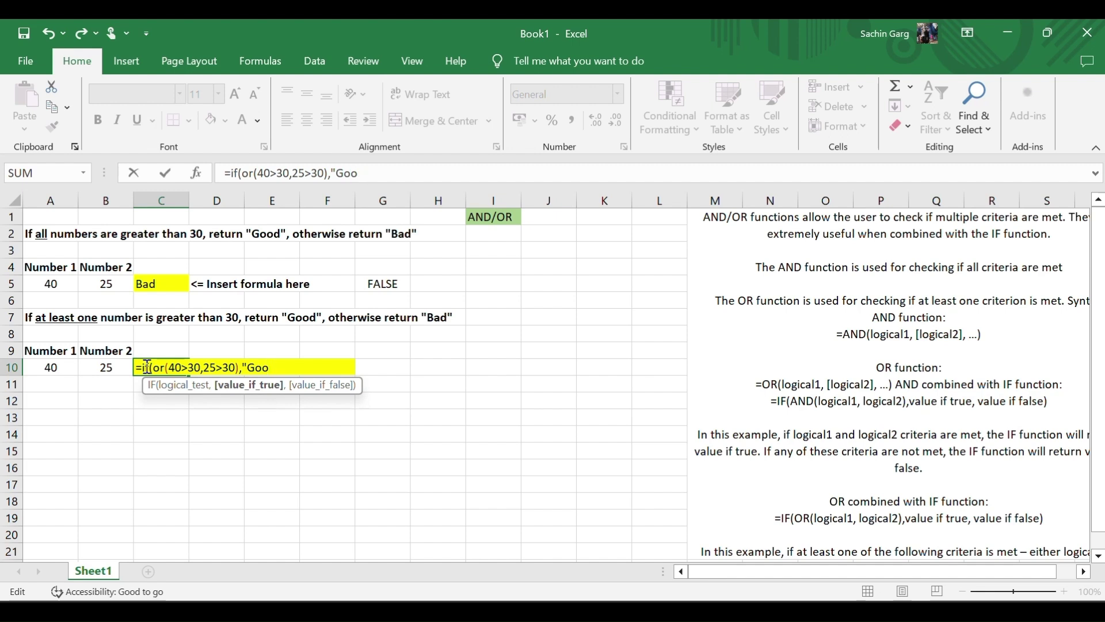
text(d",)
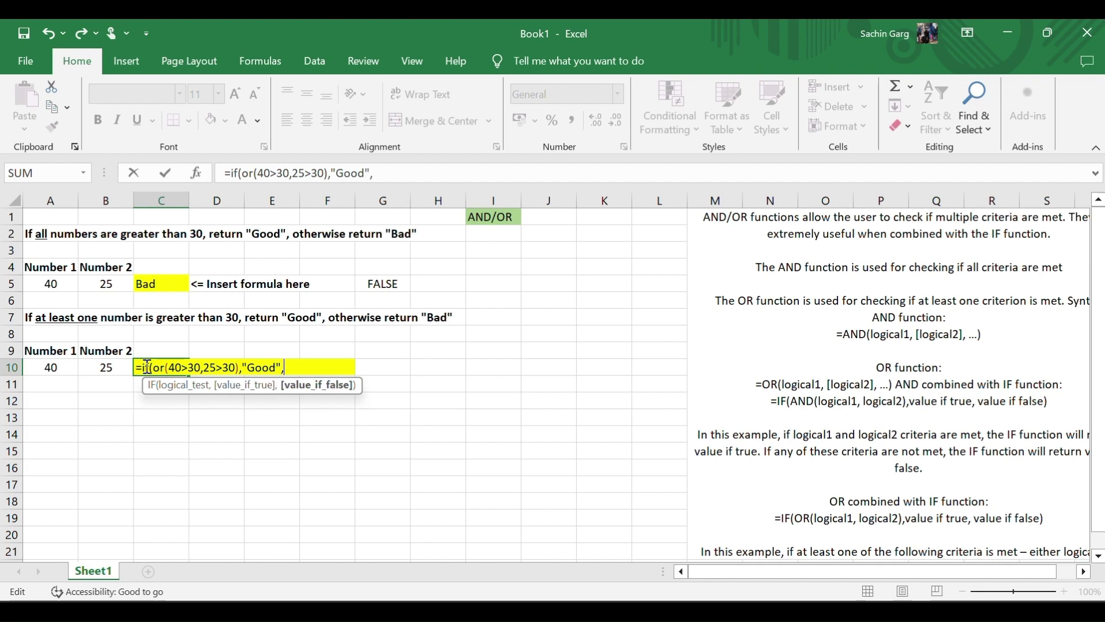
text("Bad)
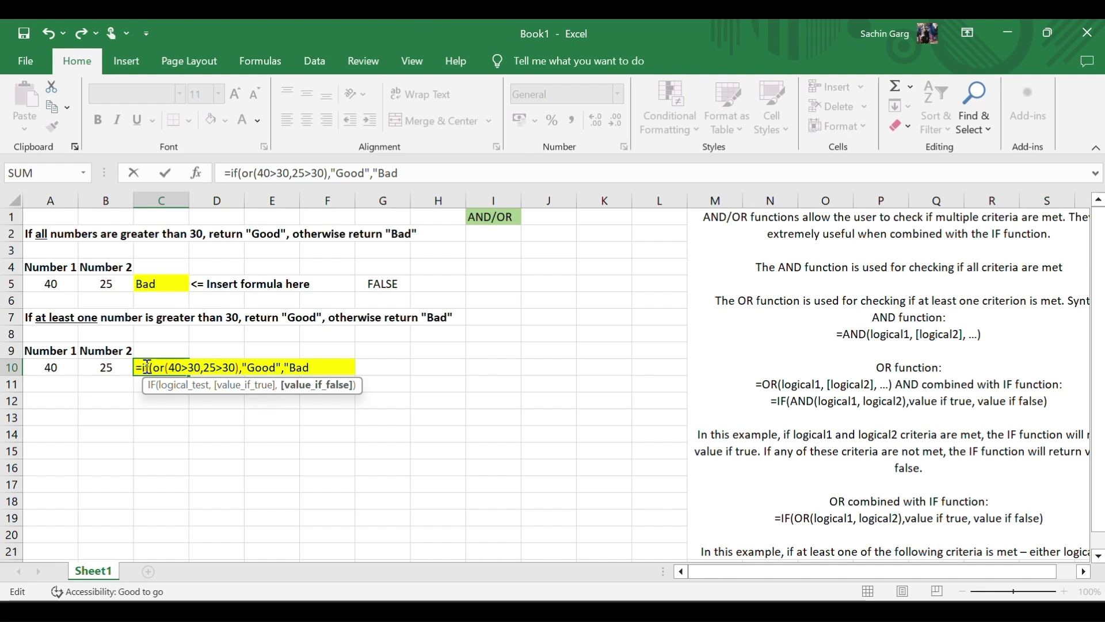
text("))
key(Return)
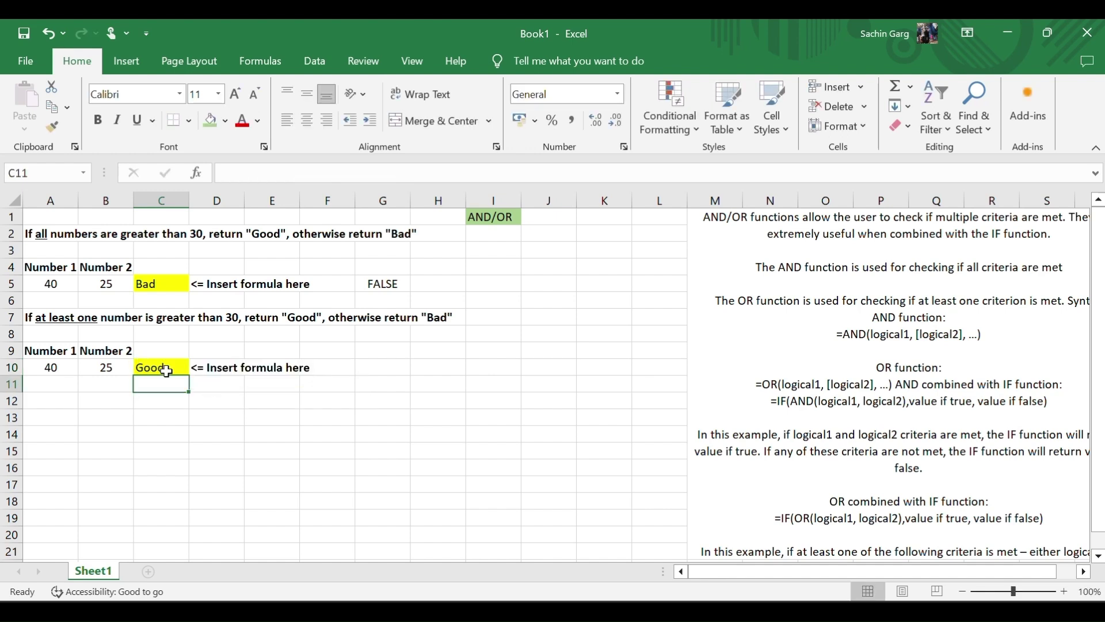
double_click(166, 370)
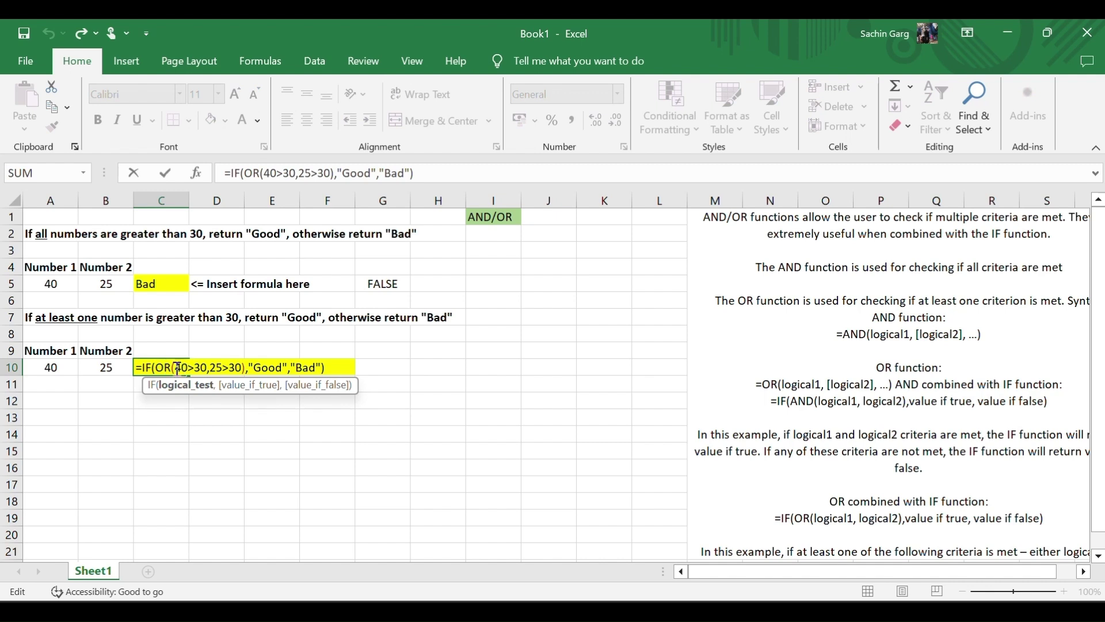
drag(175, 367, 237, 368)
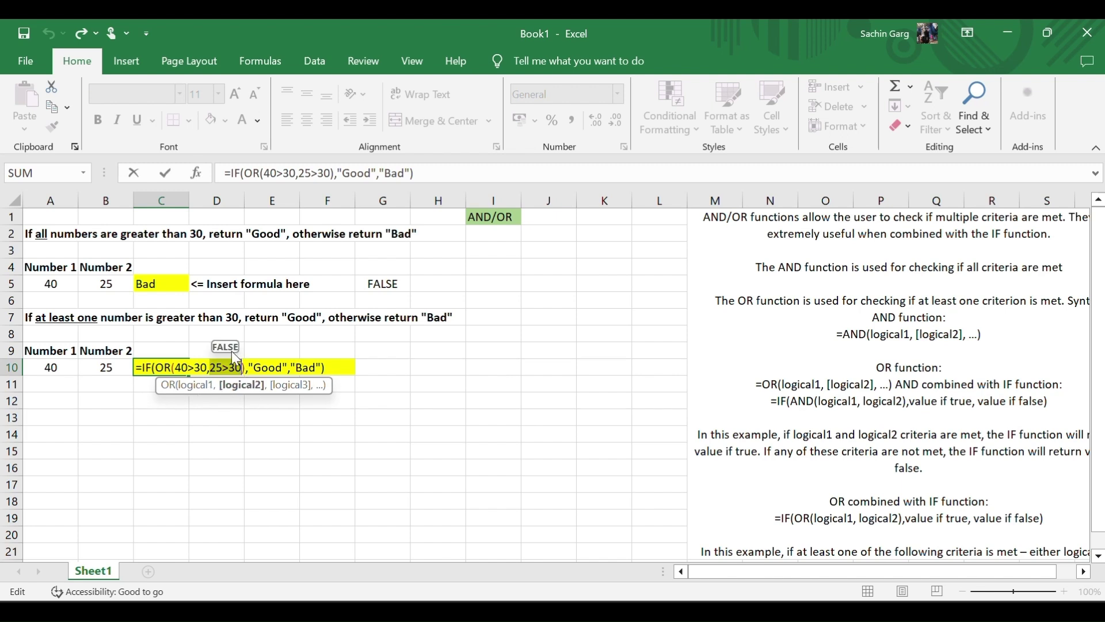
click(204, 431)
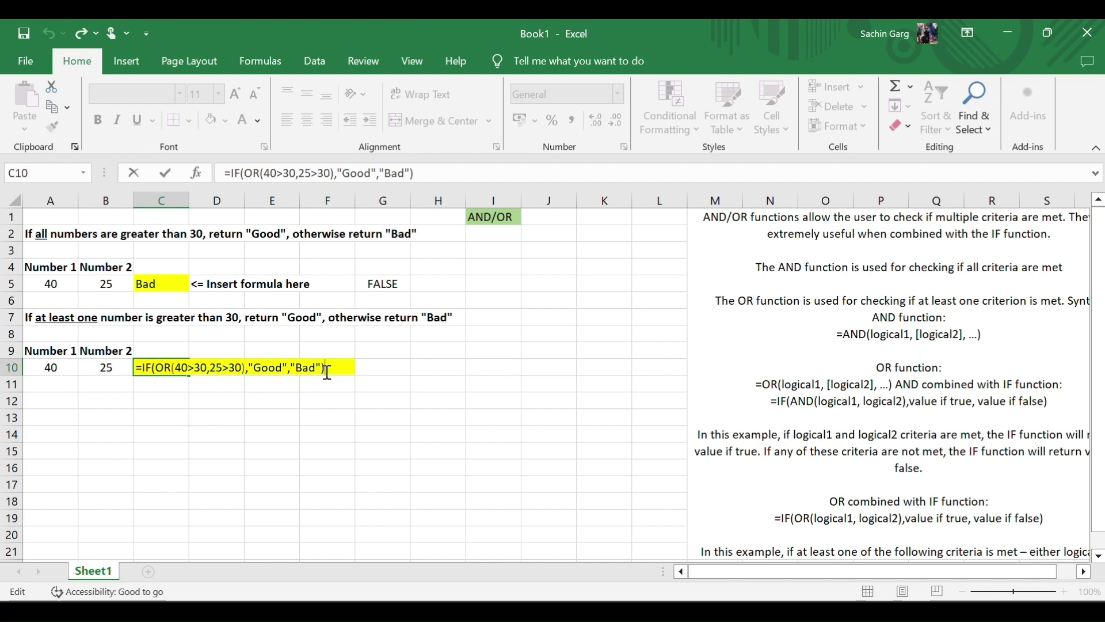
key(Return)
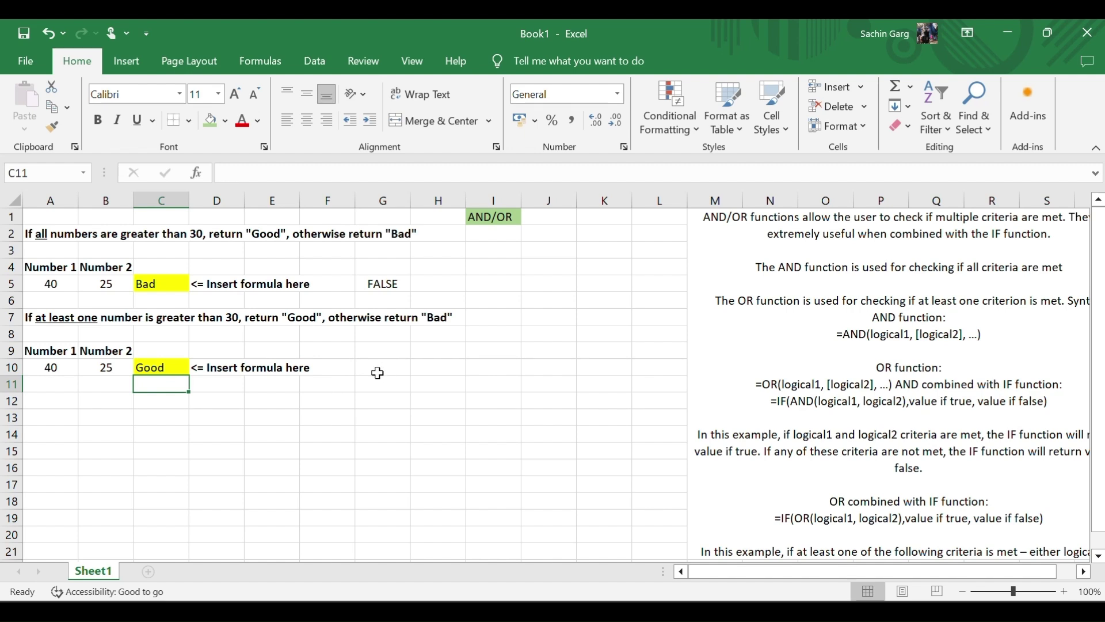
click(377, 373)
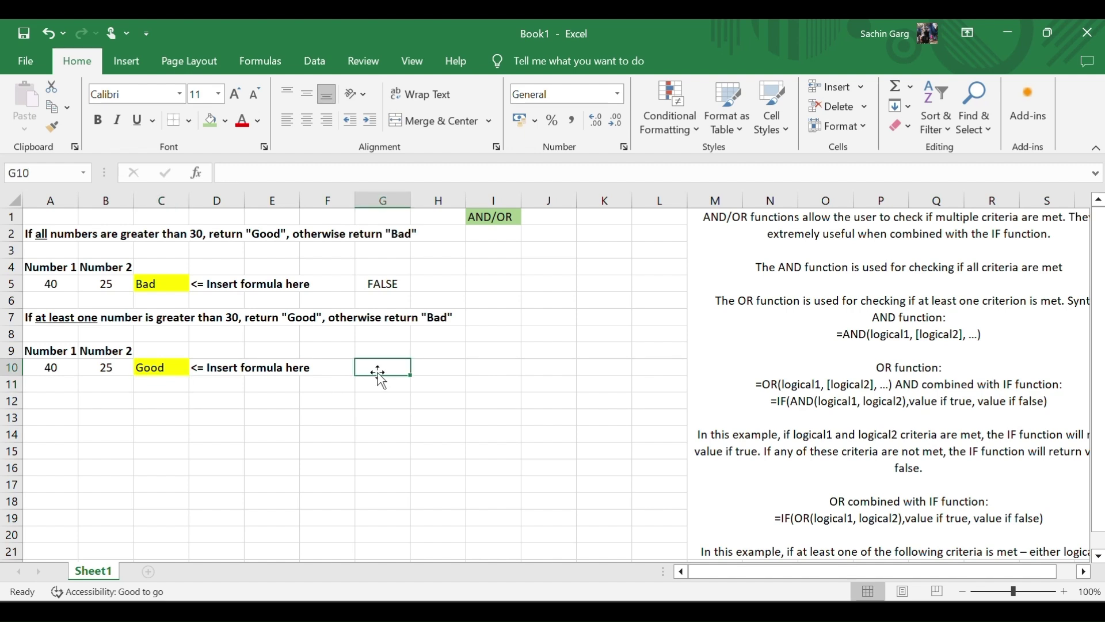
Enter =OR(40>30,25>30) in G10 so it returns TRUE
text(=)
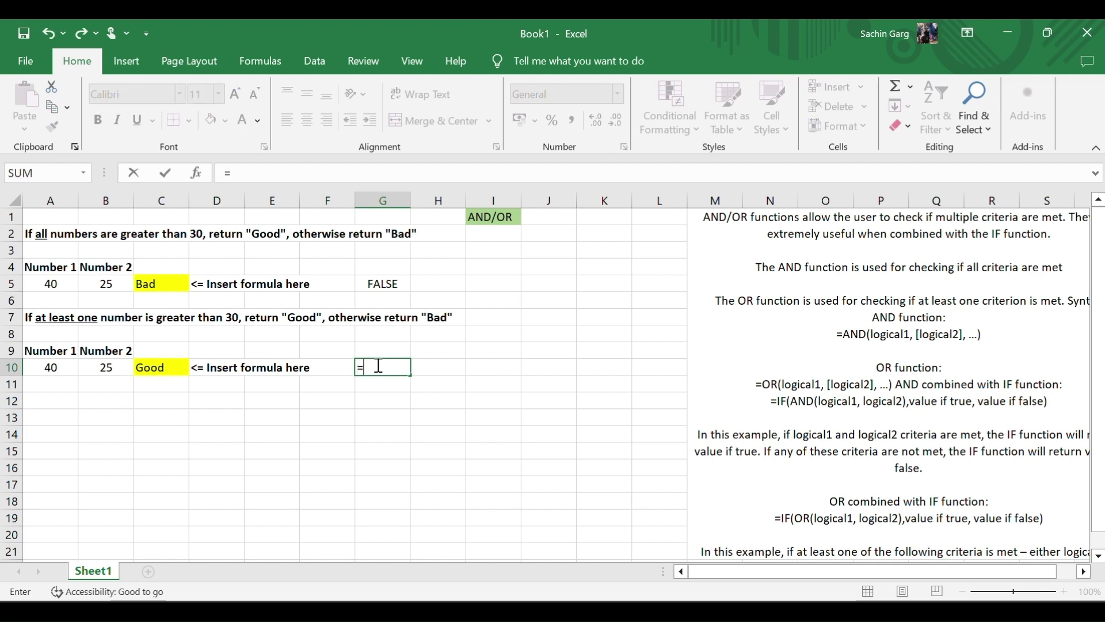
text(or()
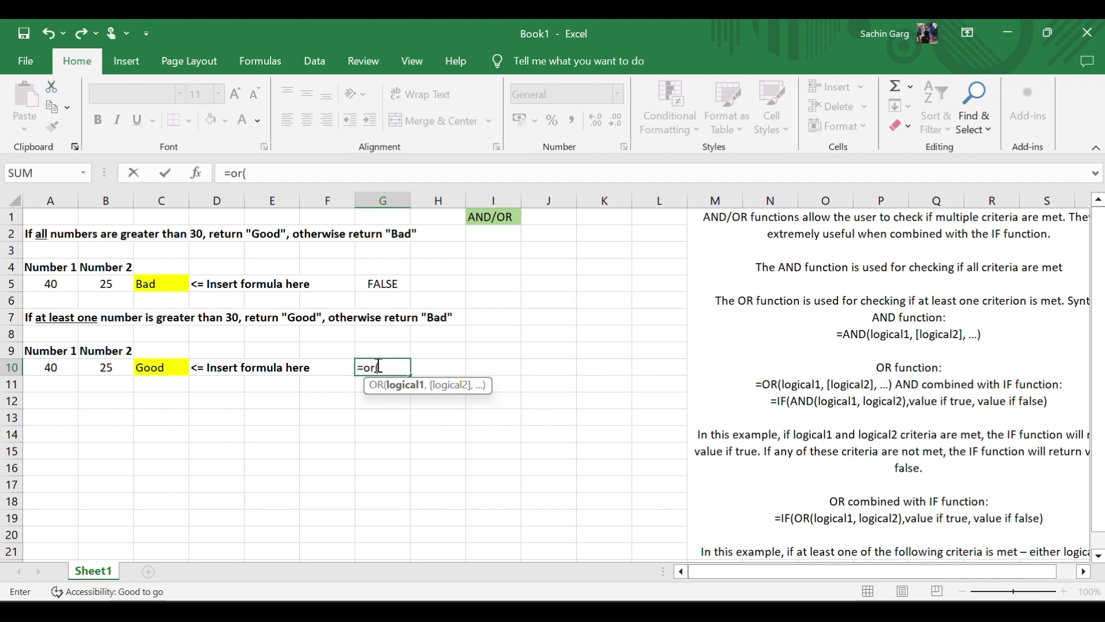
text(40>3)
text(0,)
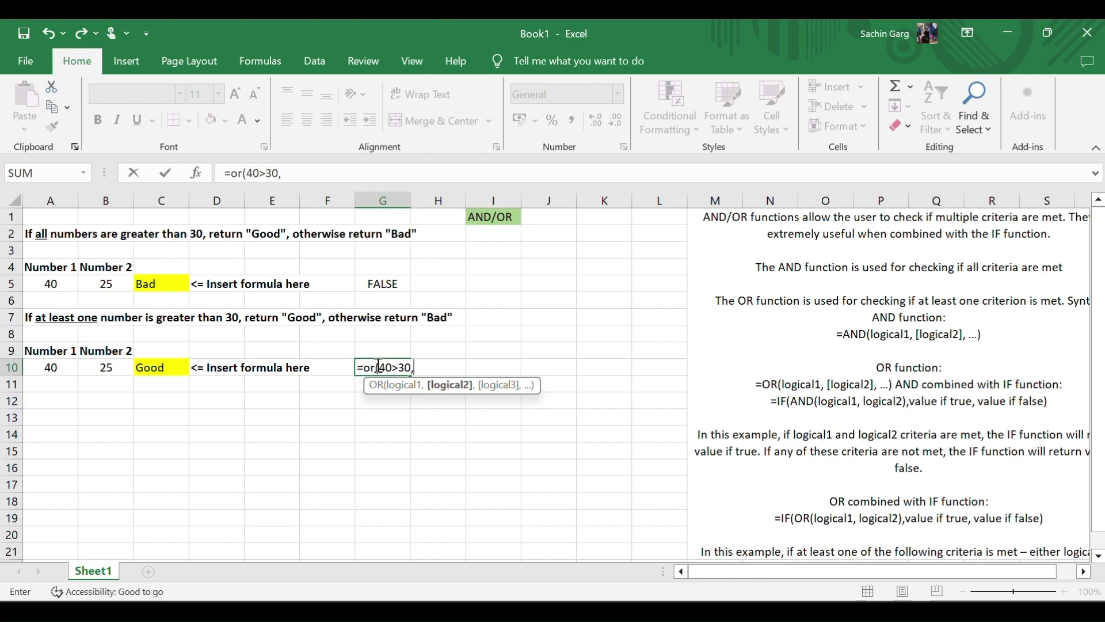
text(25>30)
key(Return)
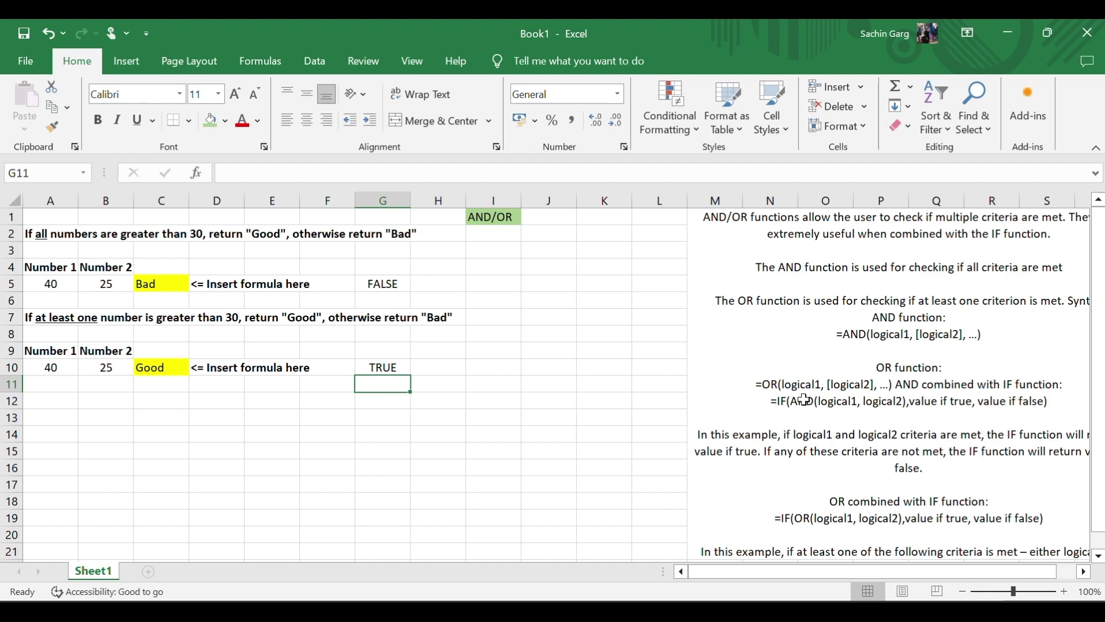
double_click(789, 399)
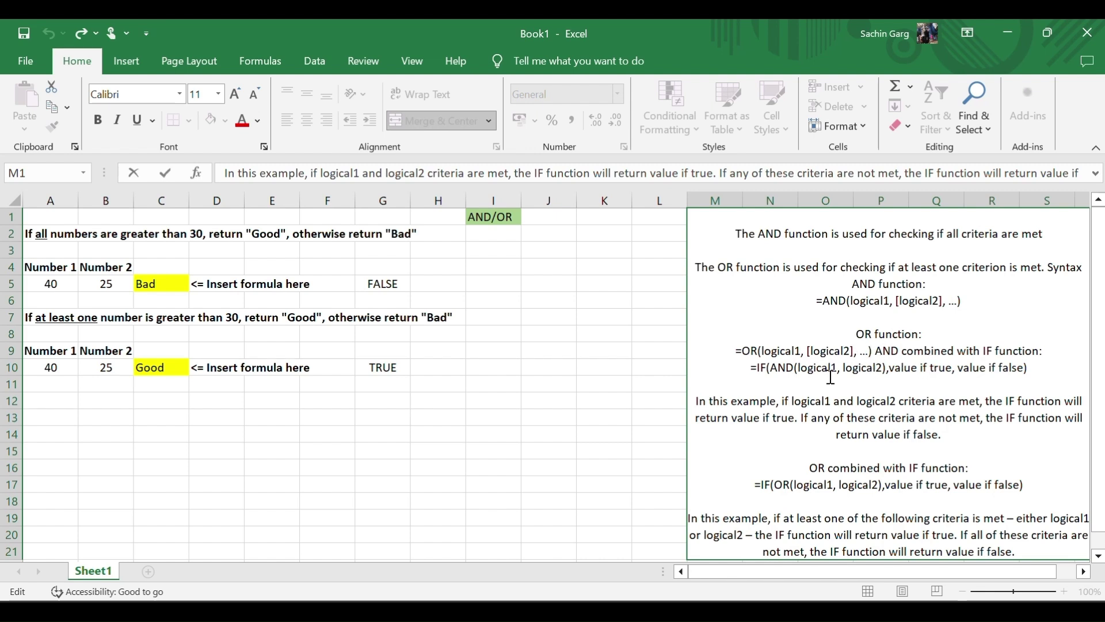
double_click(169, 367)
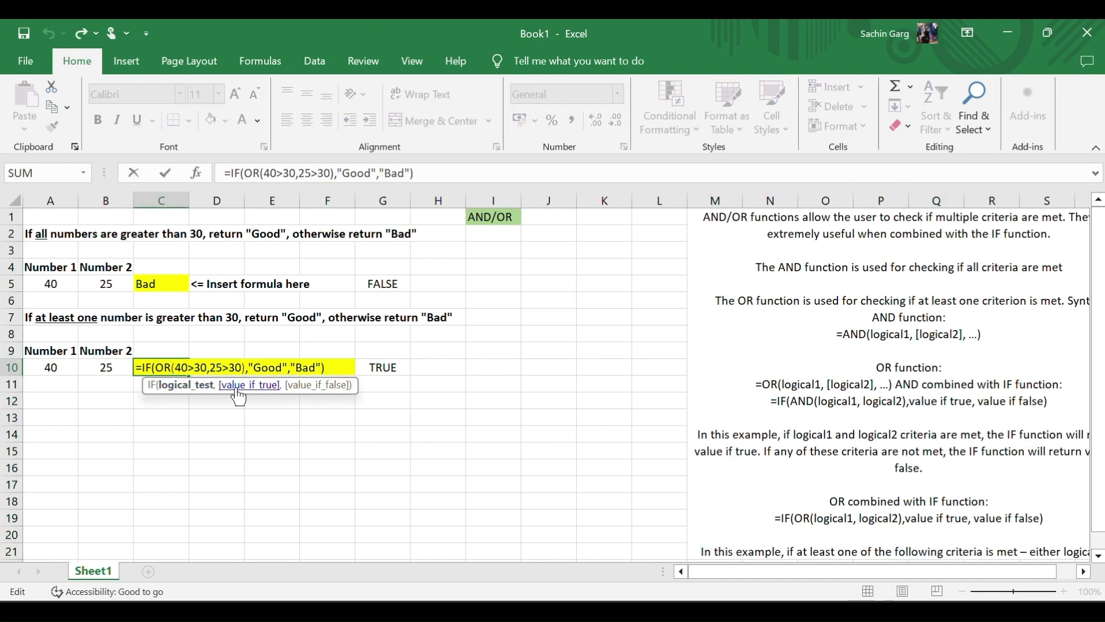
click(149, 366)
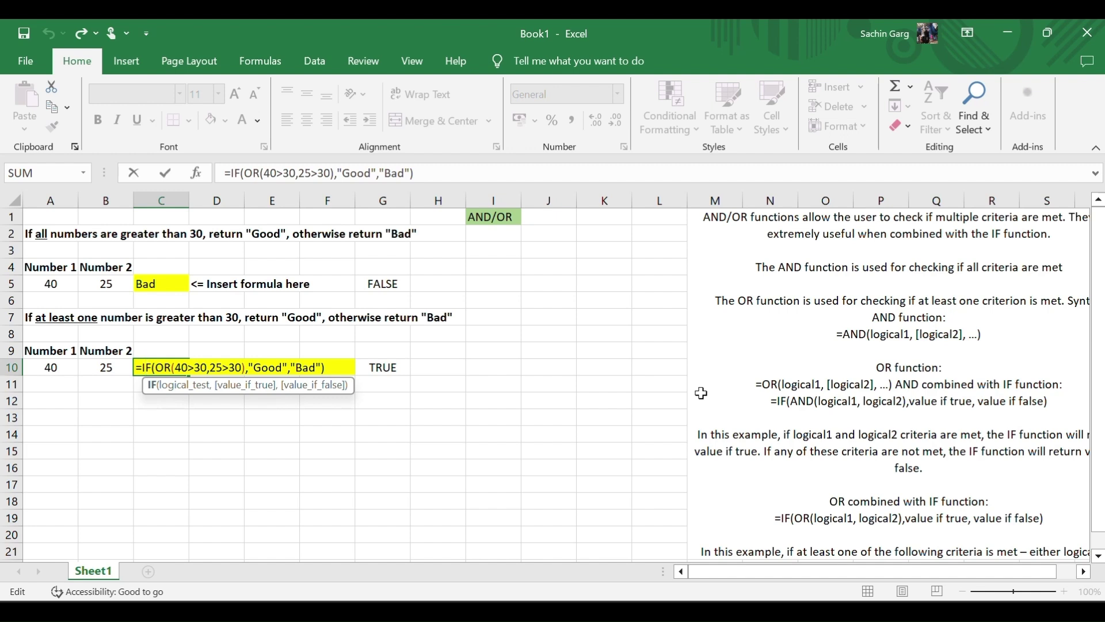
Leave the C10 formula and move to the ISBLANK exercise
click(471, 369)
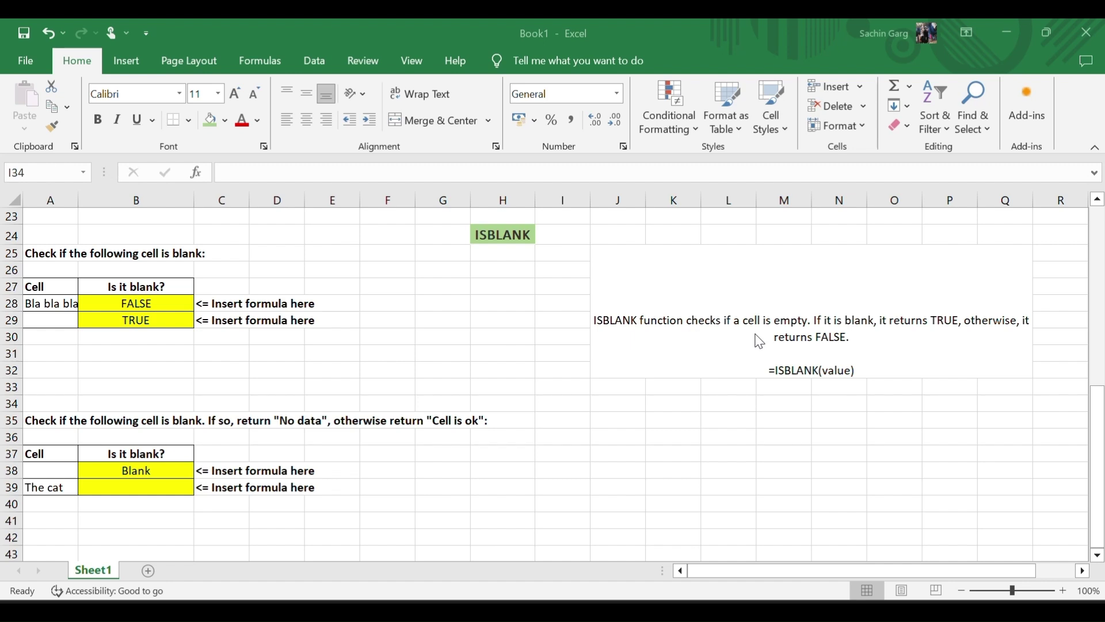
Enter =ISBLANK(A28) in B28
click(131, 302)
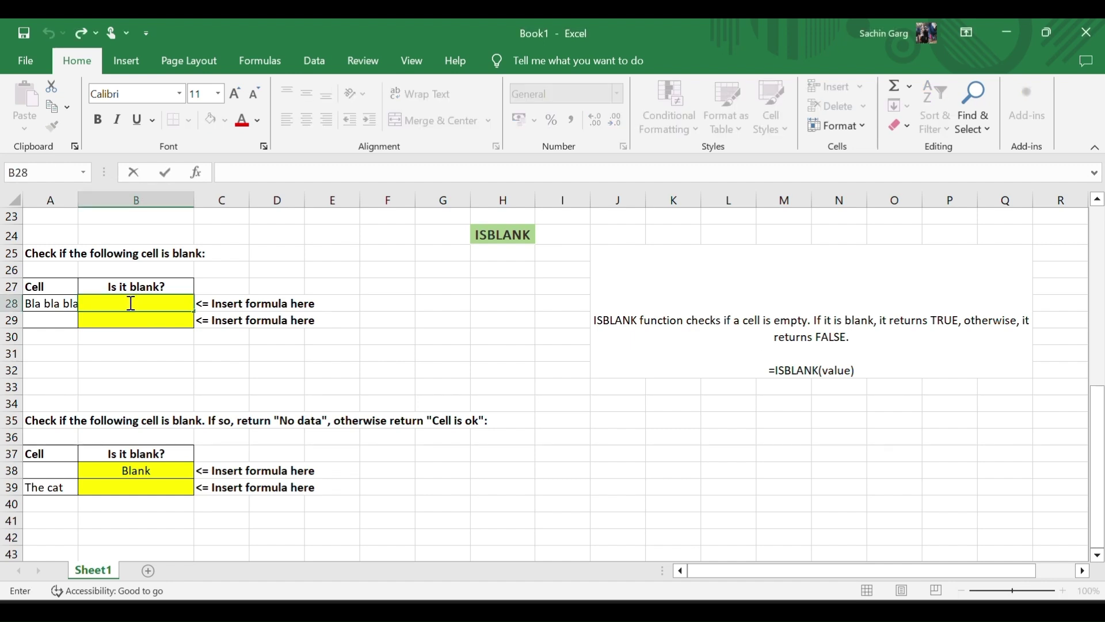
text(=isblan)
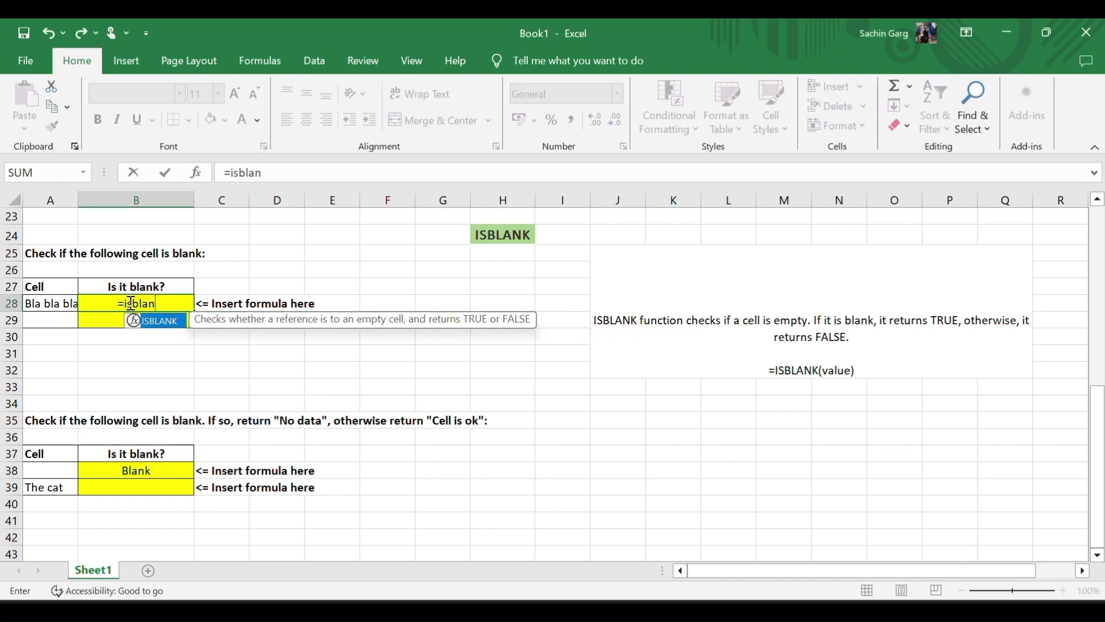
text(k()
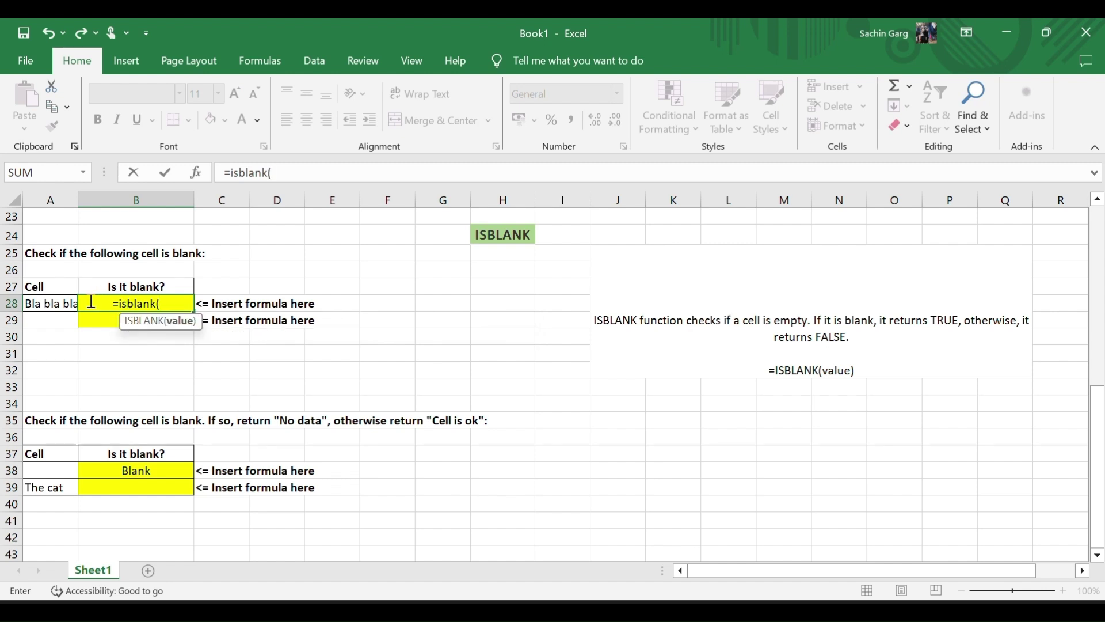
click(56, 305)
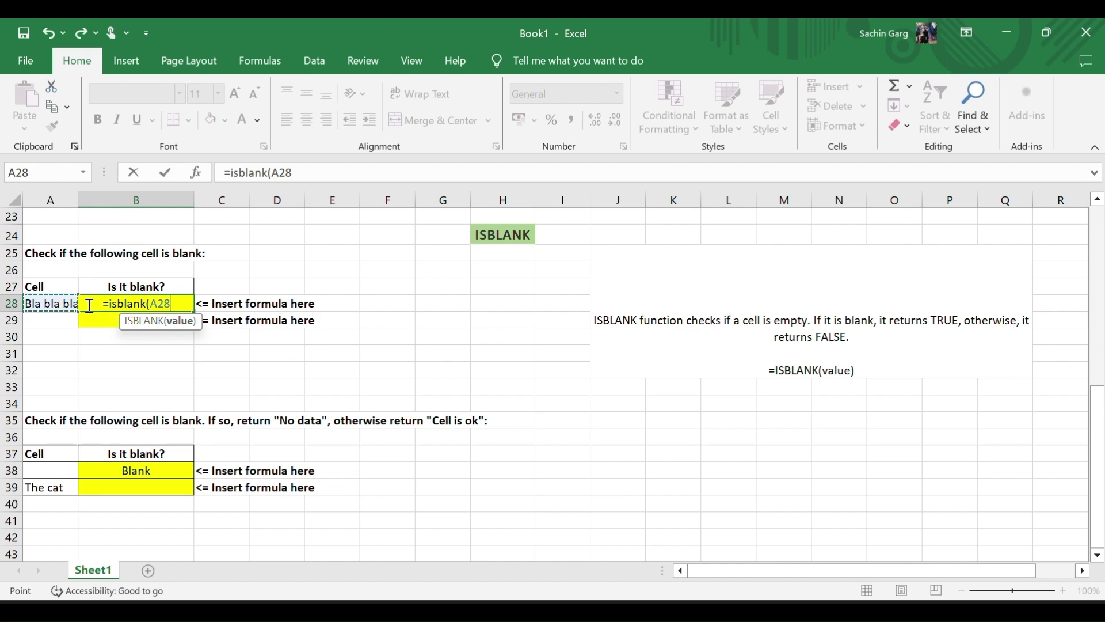
text())
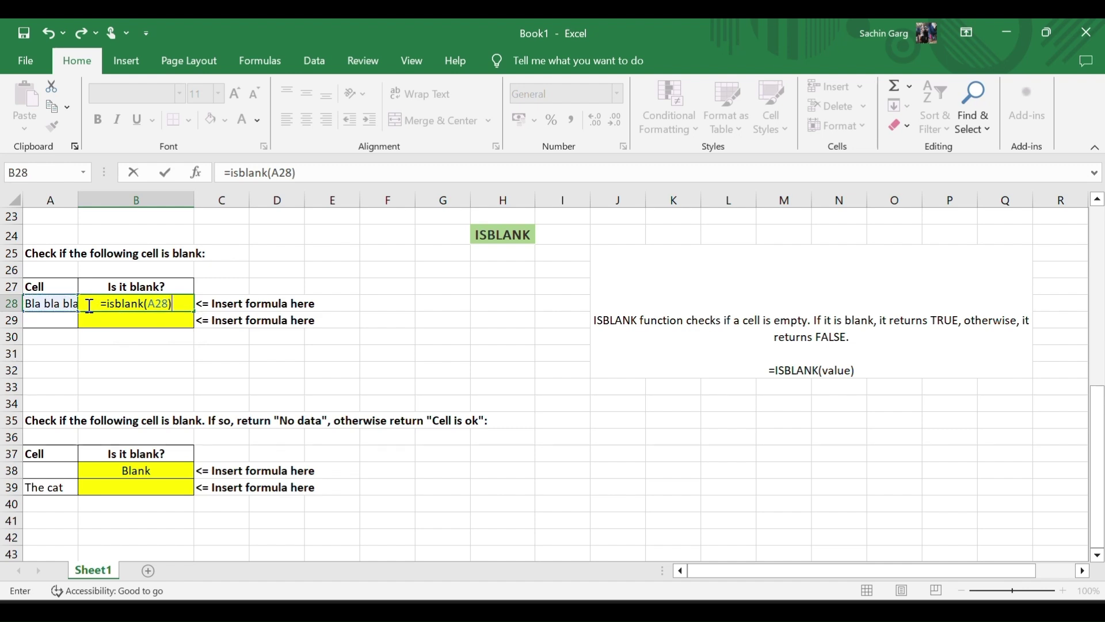
key(Return)
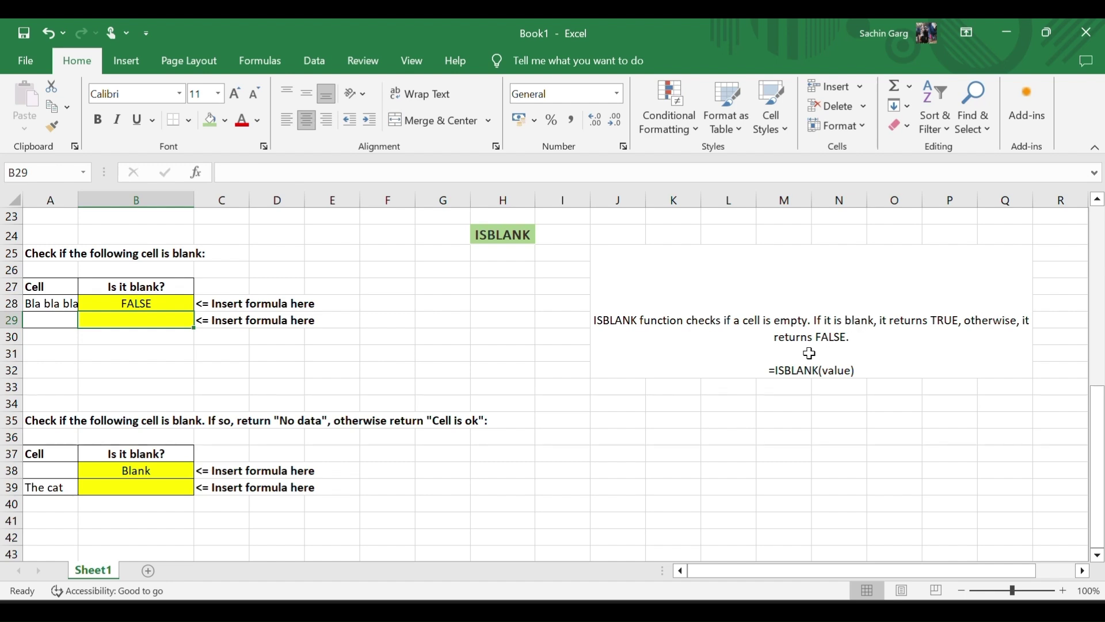
Fill the ISBLANK formula from B28 down to B31
click(137, 304)
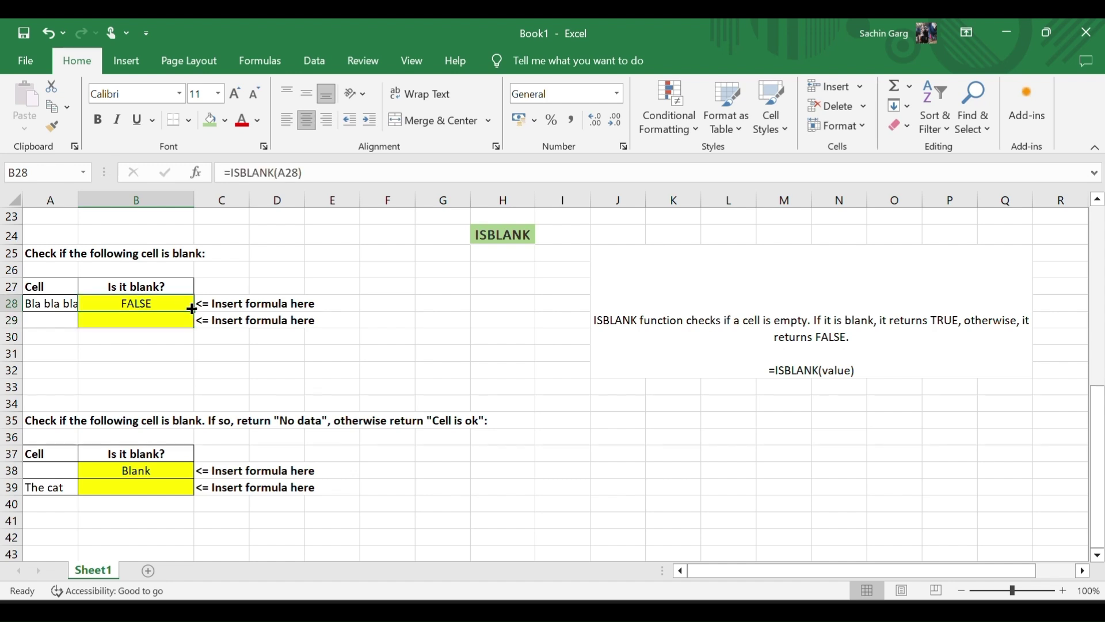
drag(191, 310, 191, 356)
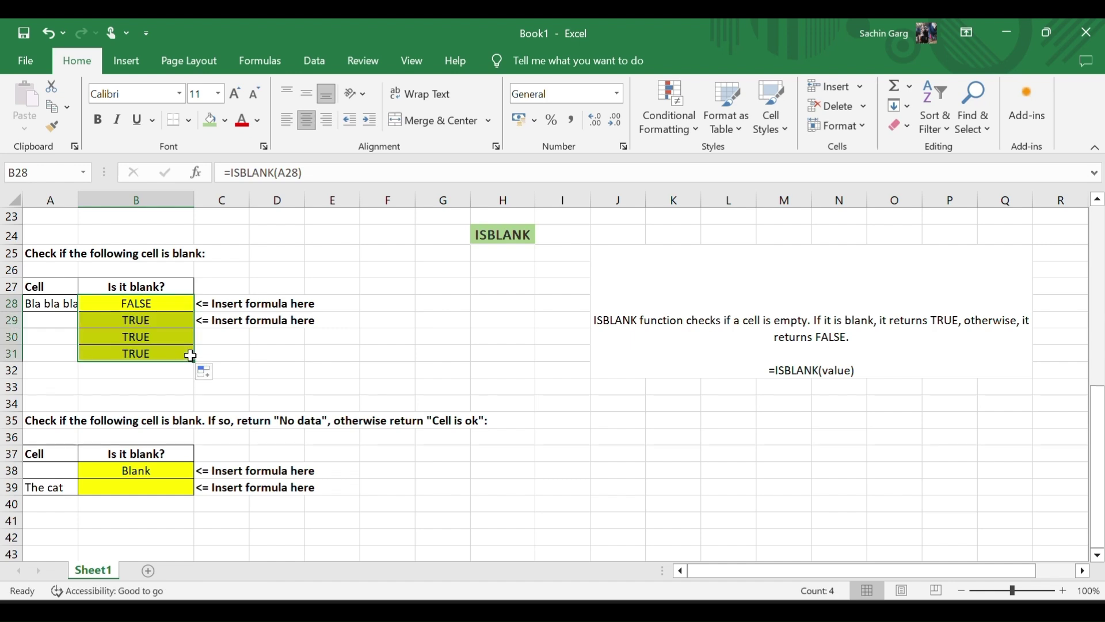
click(311, 356)
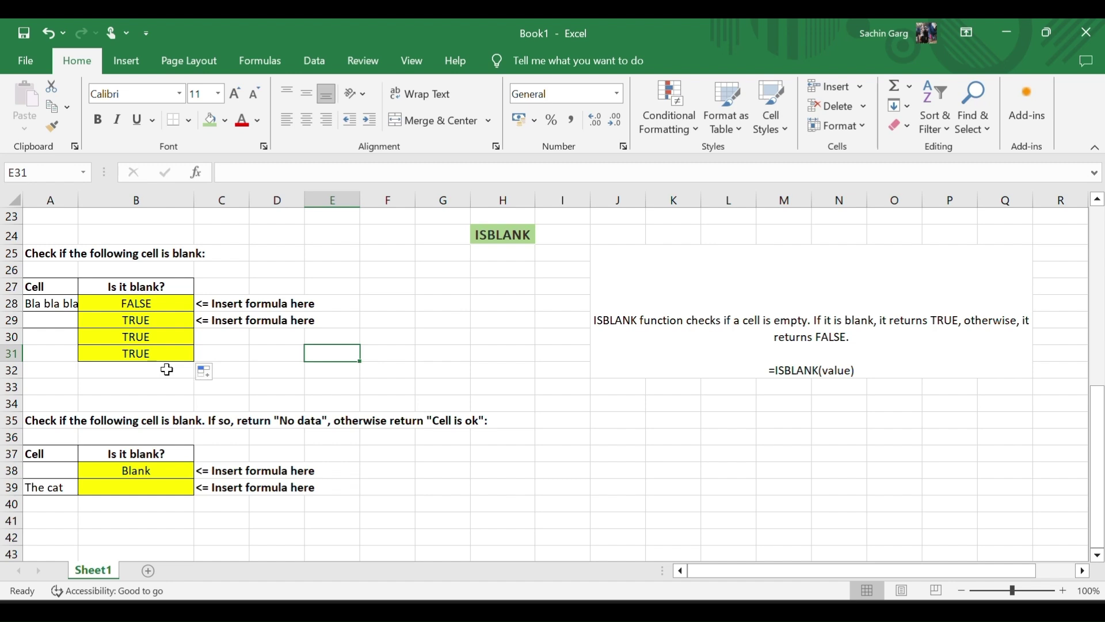
Replace B38's content with =IF(ISBLANK(A38),"Blank","Filled"), which shows Blank
click(153, 477)
key(Delete)
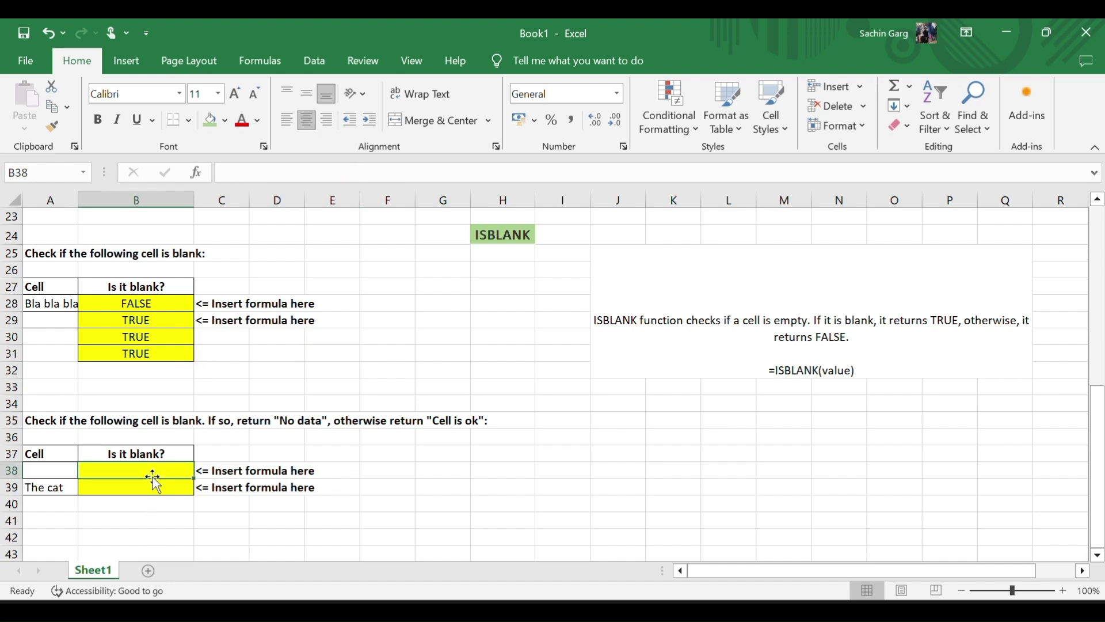
text(=if)
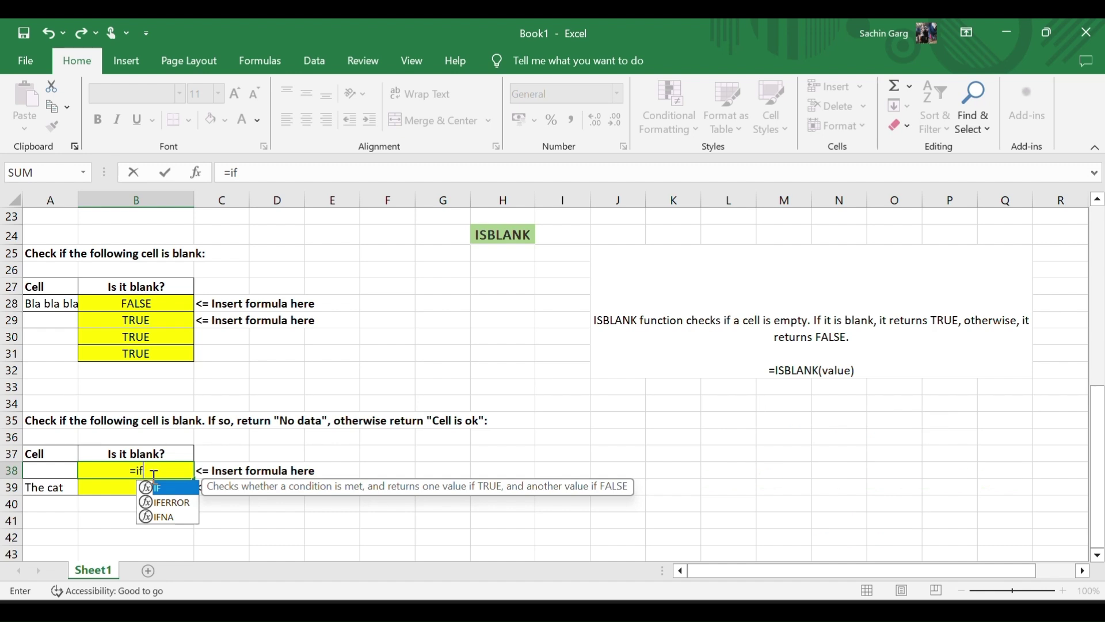
text(()
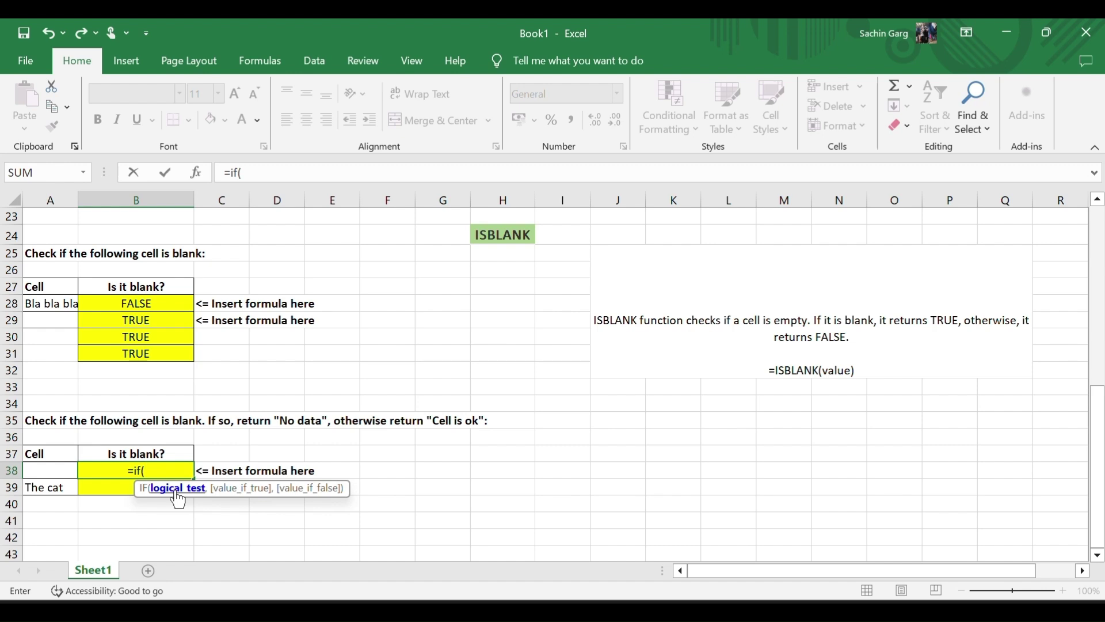
text(isbla)
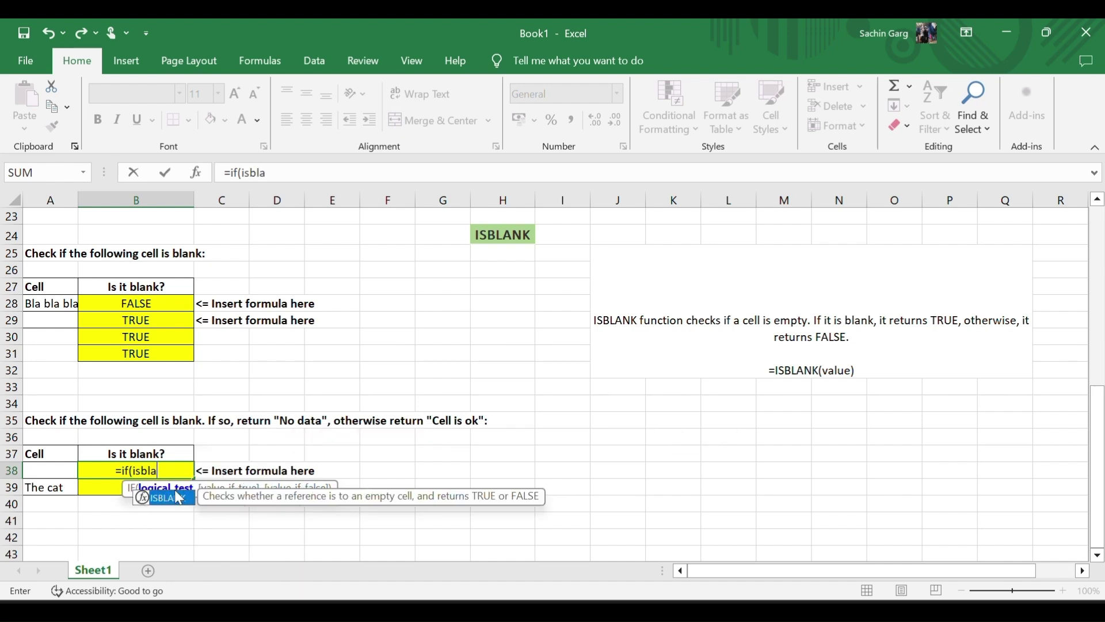
text(nk()
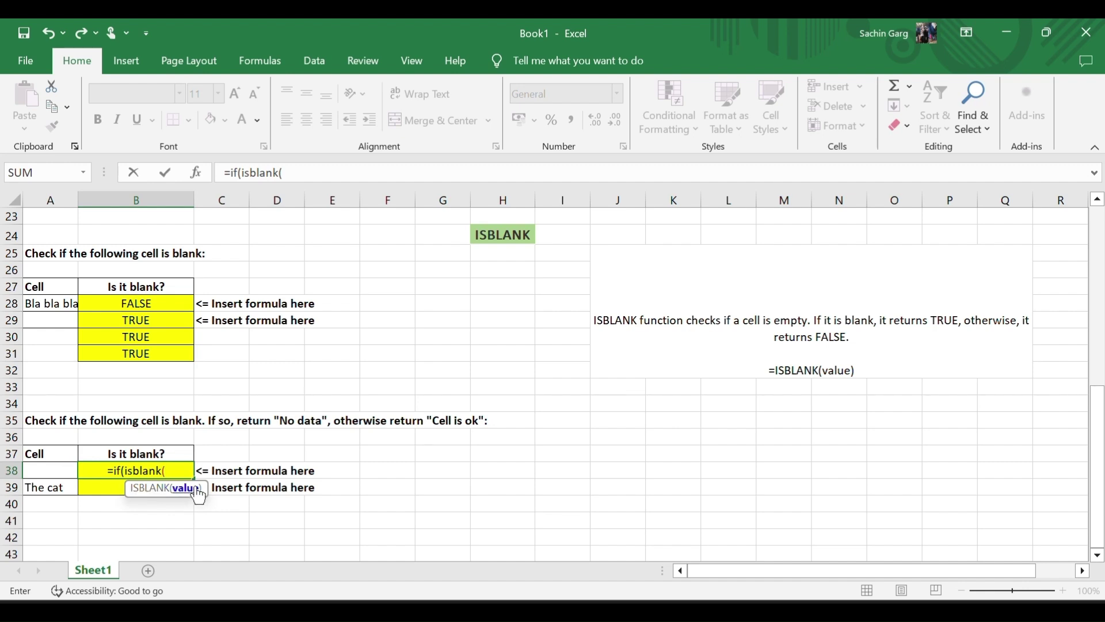
click(48, 470)
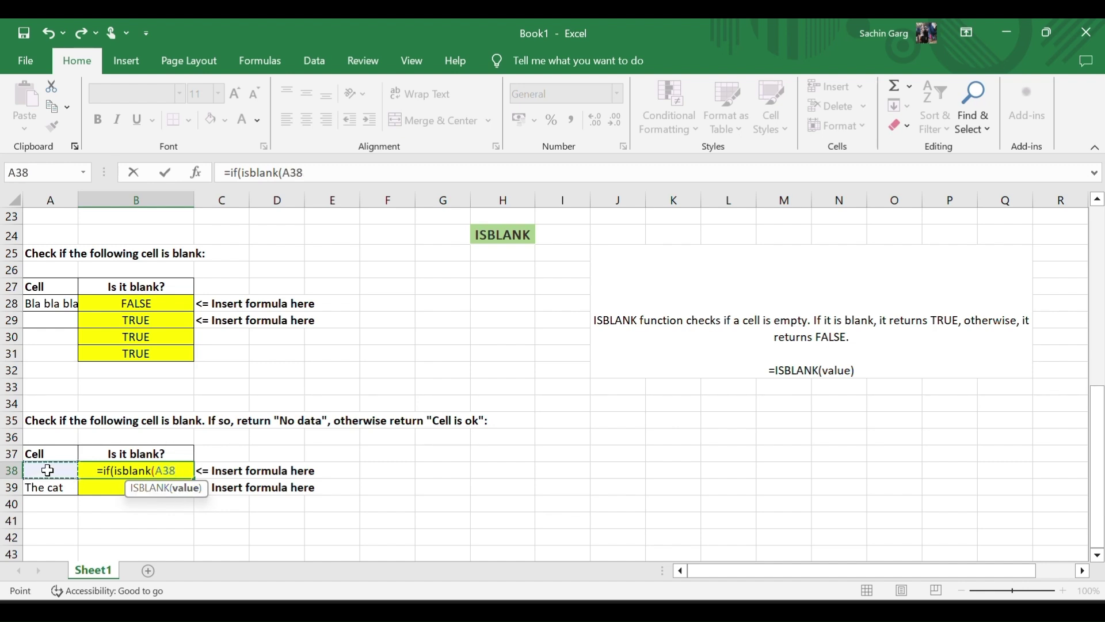
text())
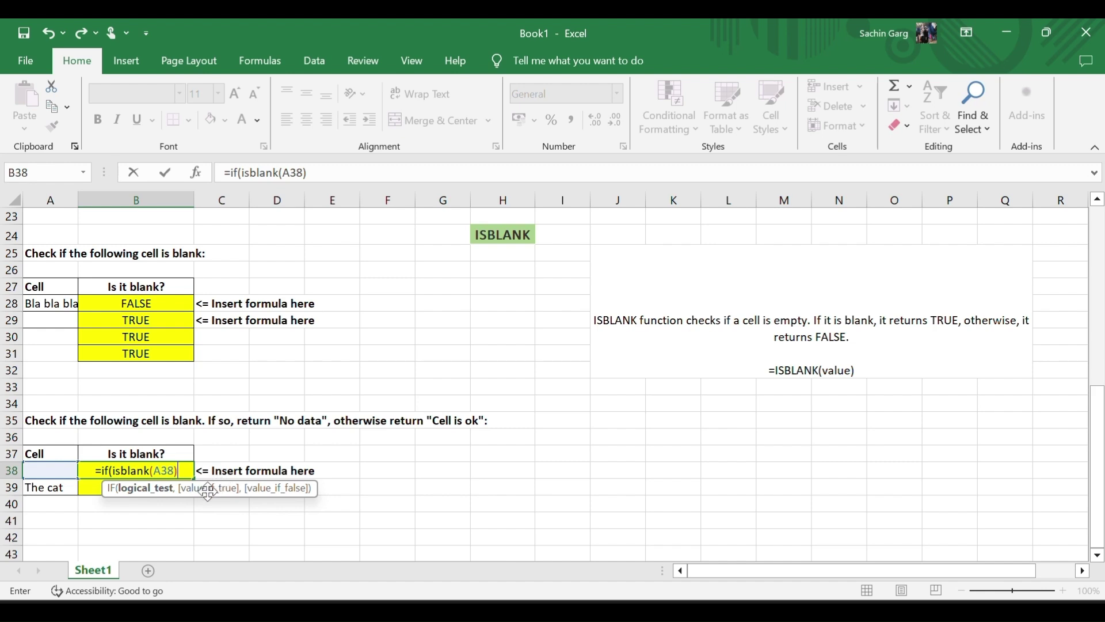
text(,")
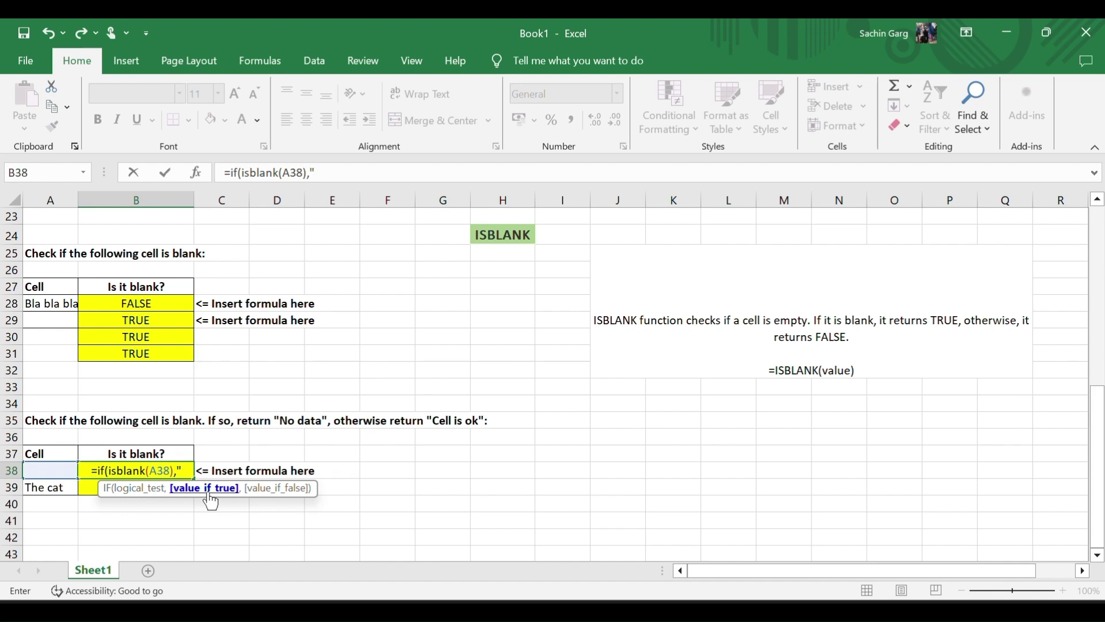
text(Bla)
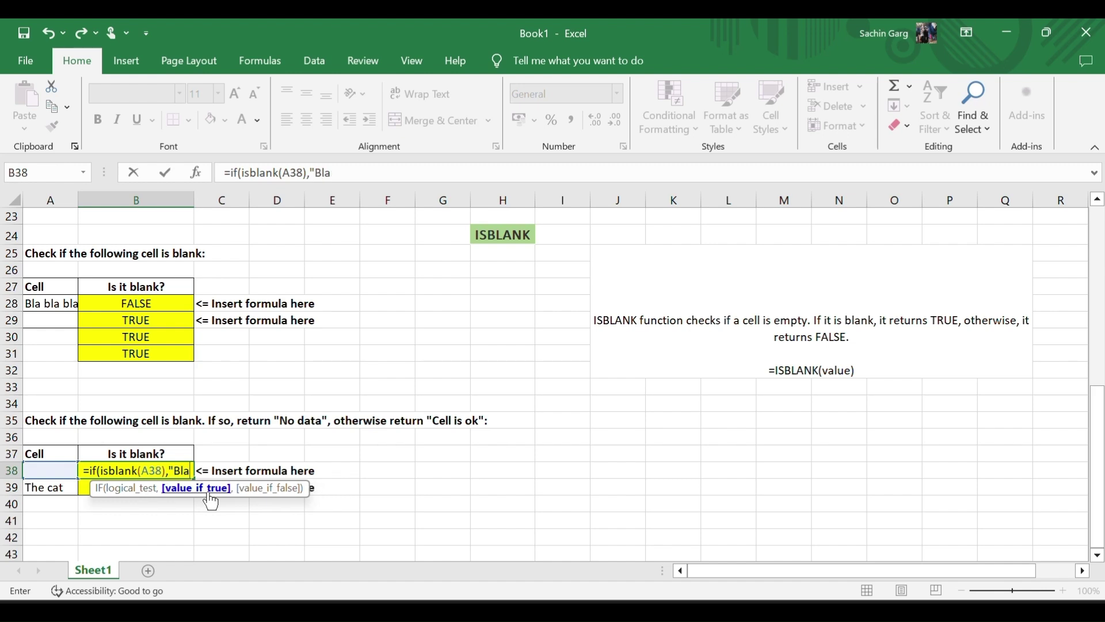
text(nk")
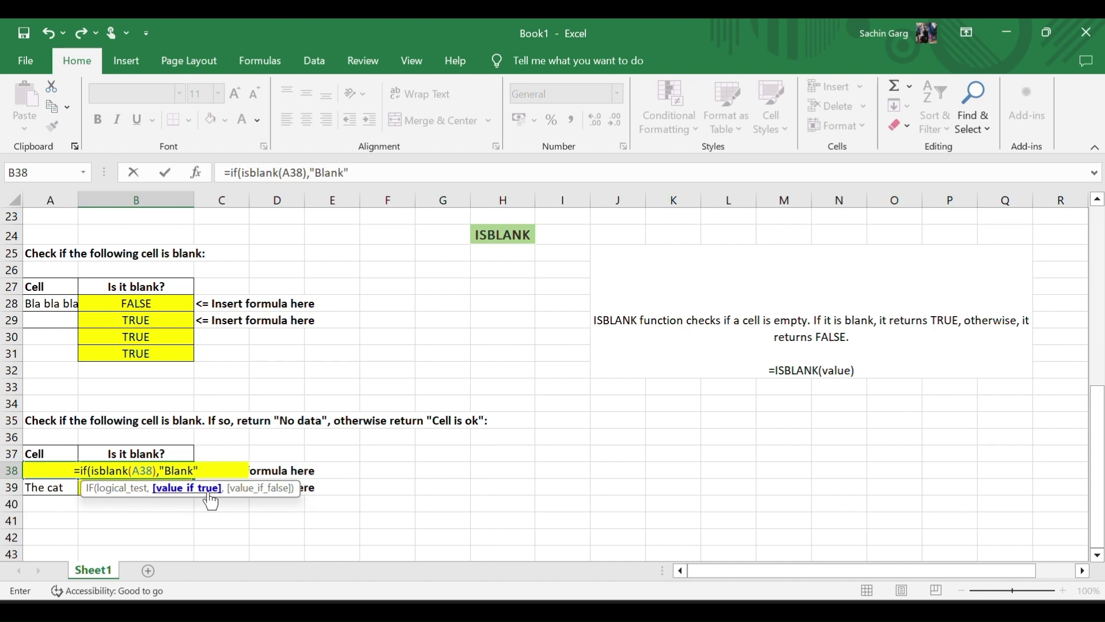
text(,")
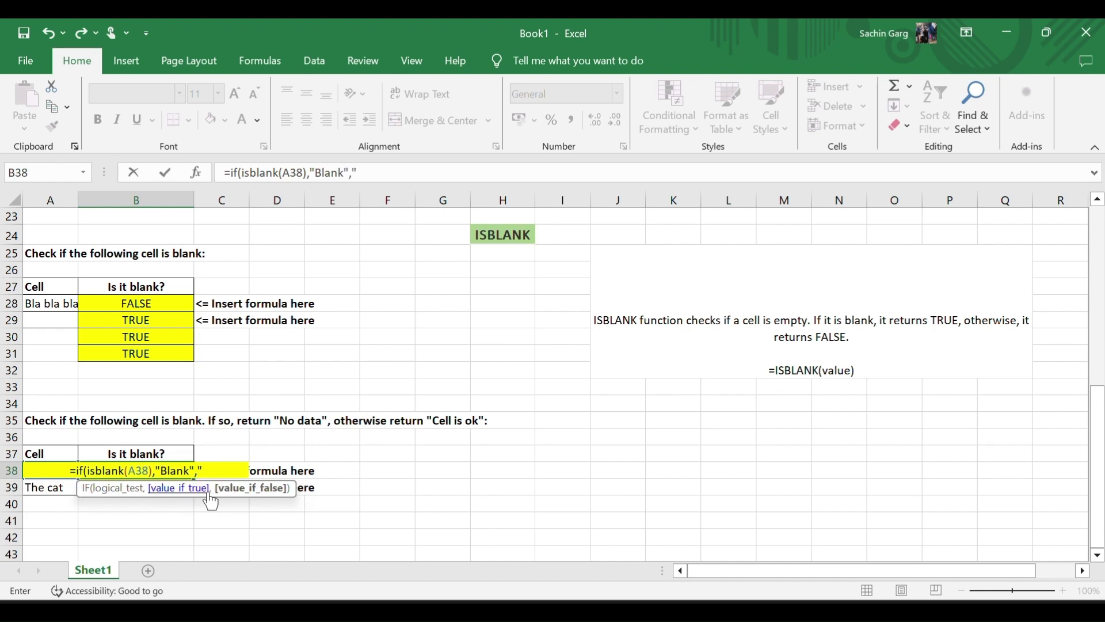
text(F)
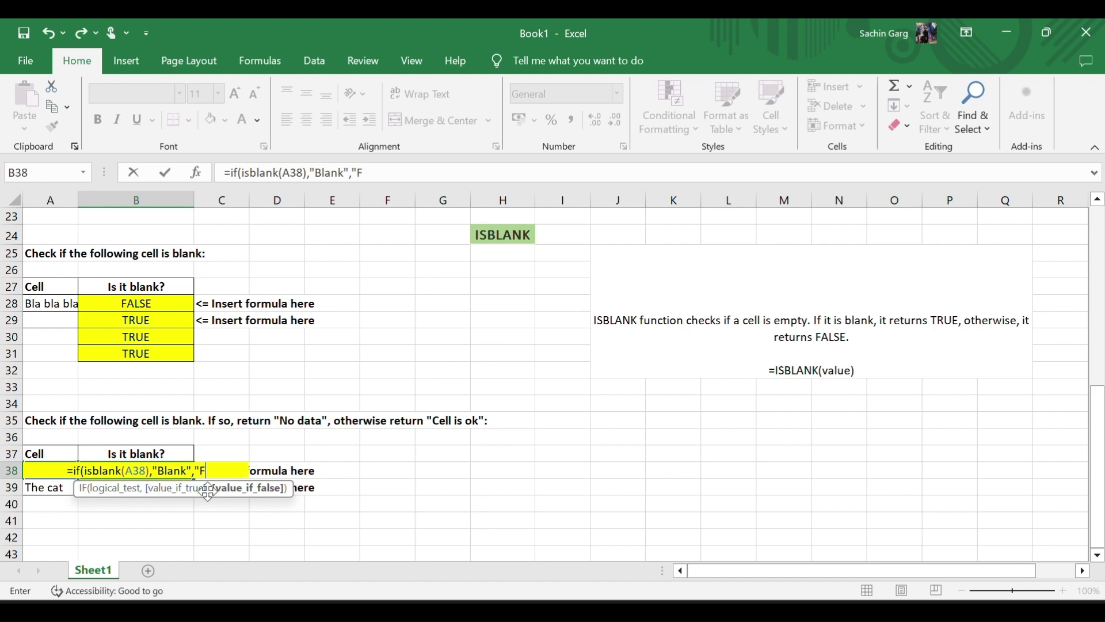
text(illed"))
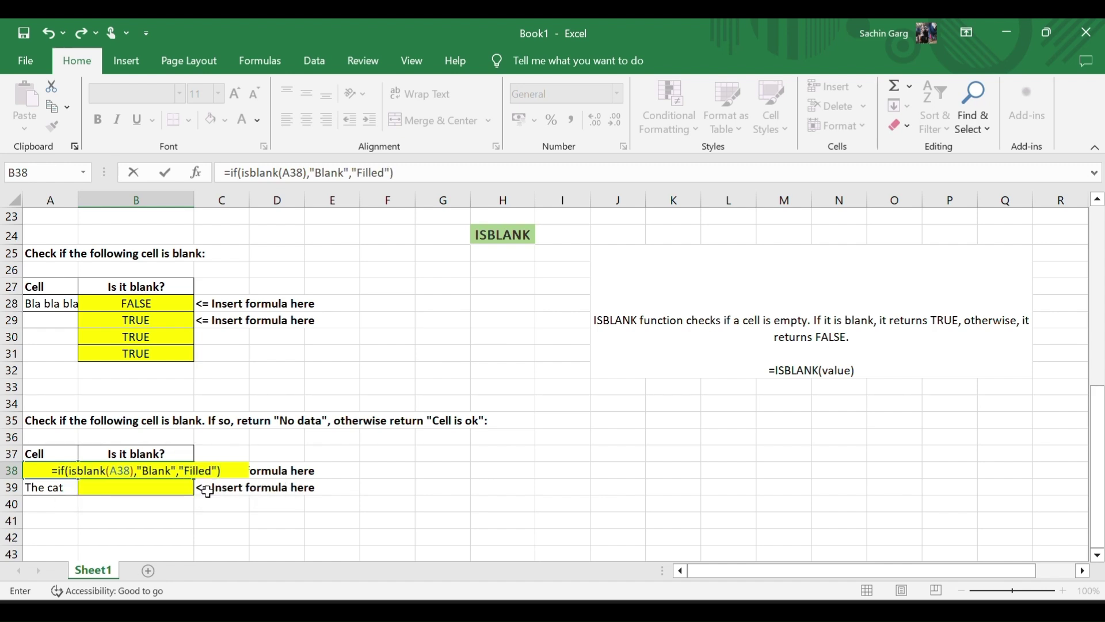
key(Return)
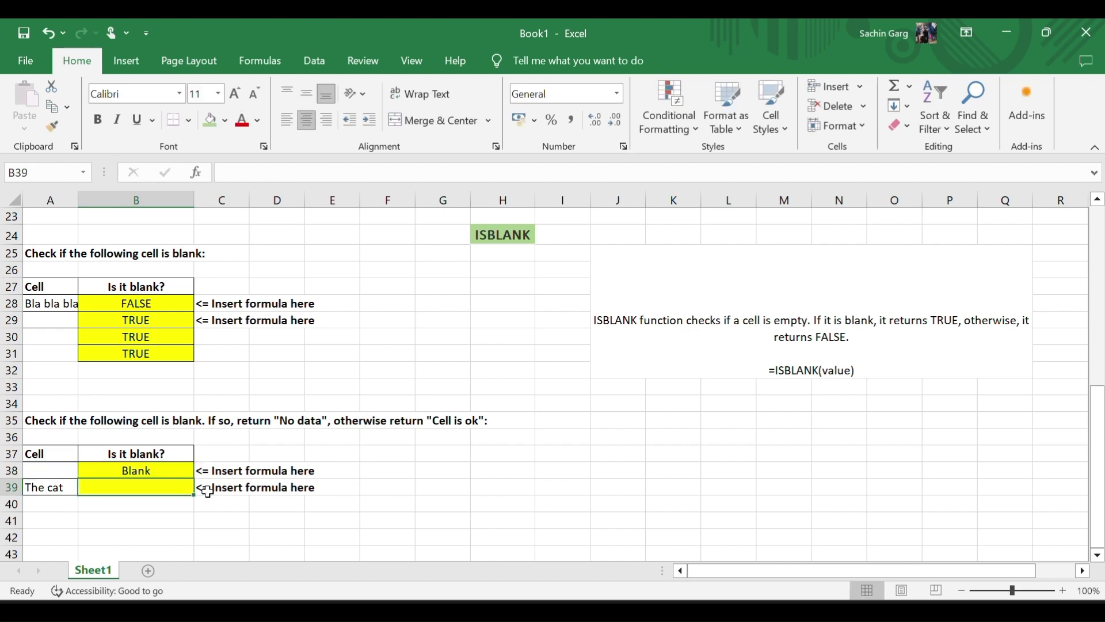
Fill the IF(ISBLANK) formula from B38 down to B41
click(166, 468)
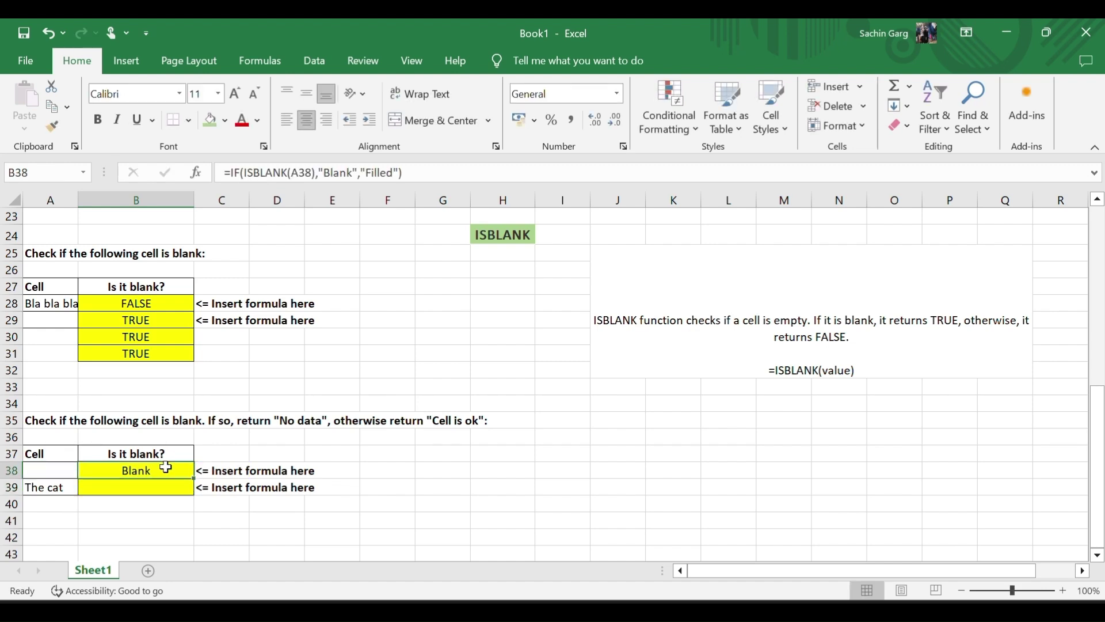
drag(193, 477, 190, 532)
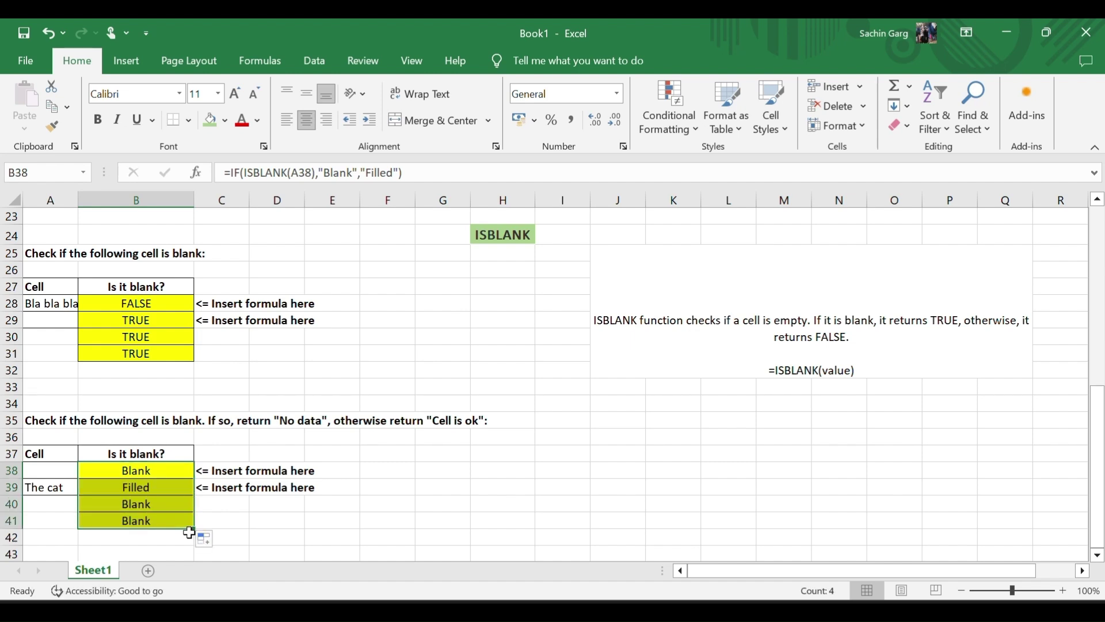
click(264, 520)
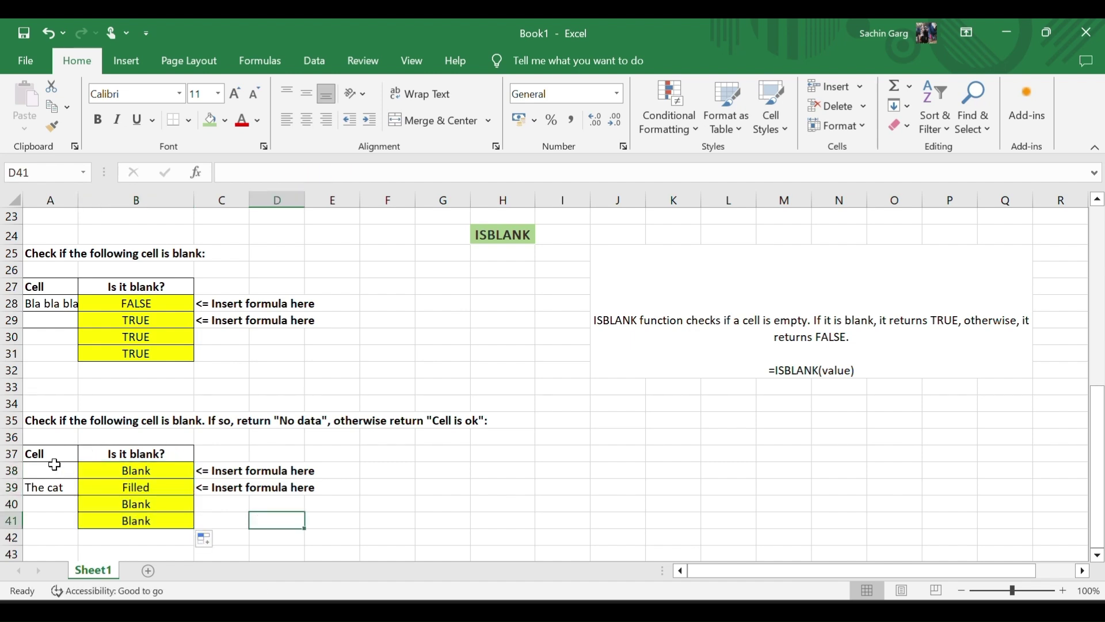
click(37, 492)
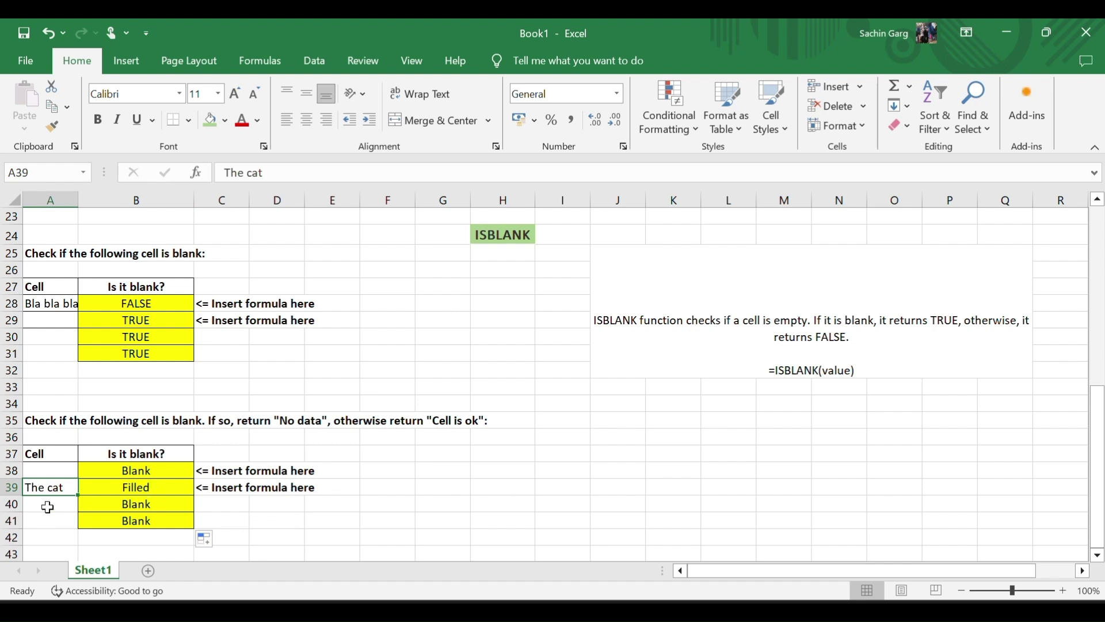
Swap B39's outputs so it reads =IF(ISBLANK(A39),"Filled","Blank")
double_click(133, 493)
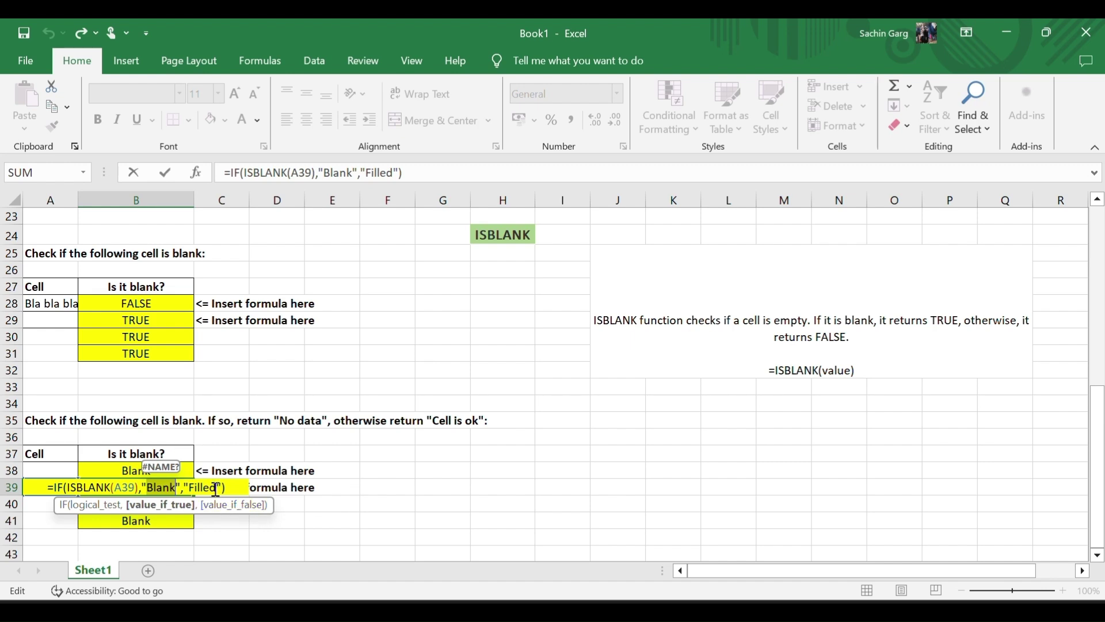
drag(216, 488, 192, 489)
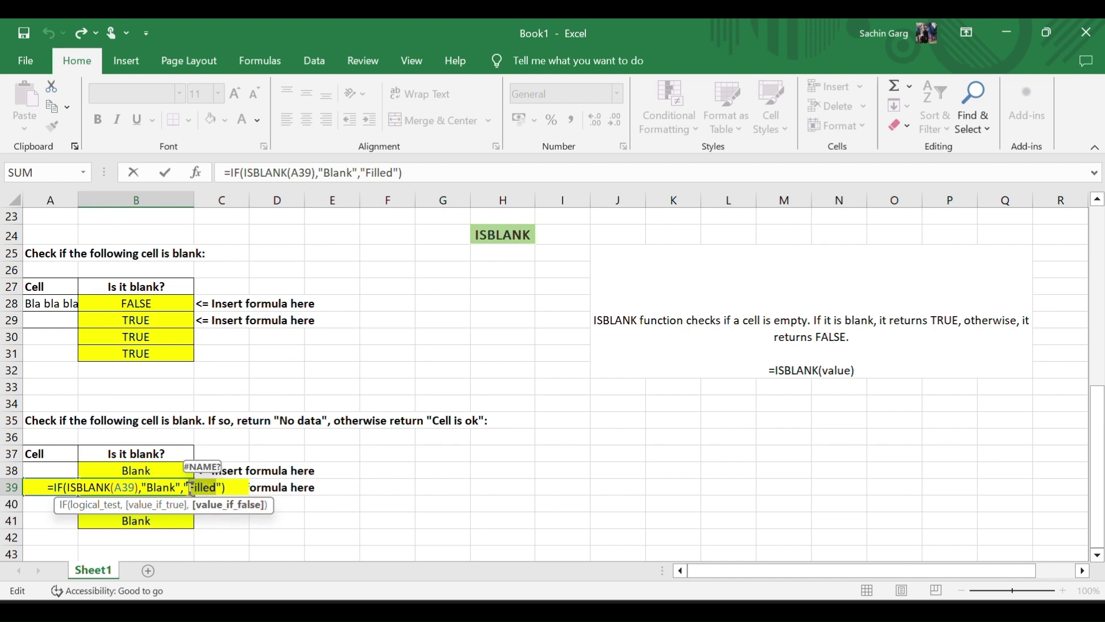
text(Blank)
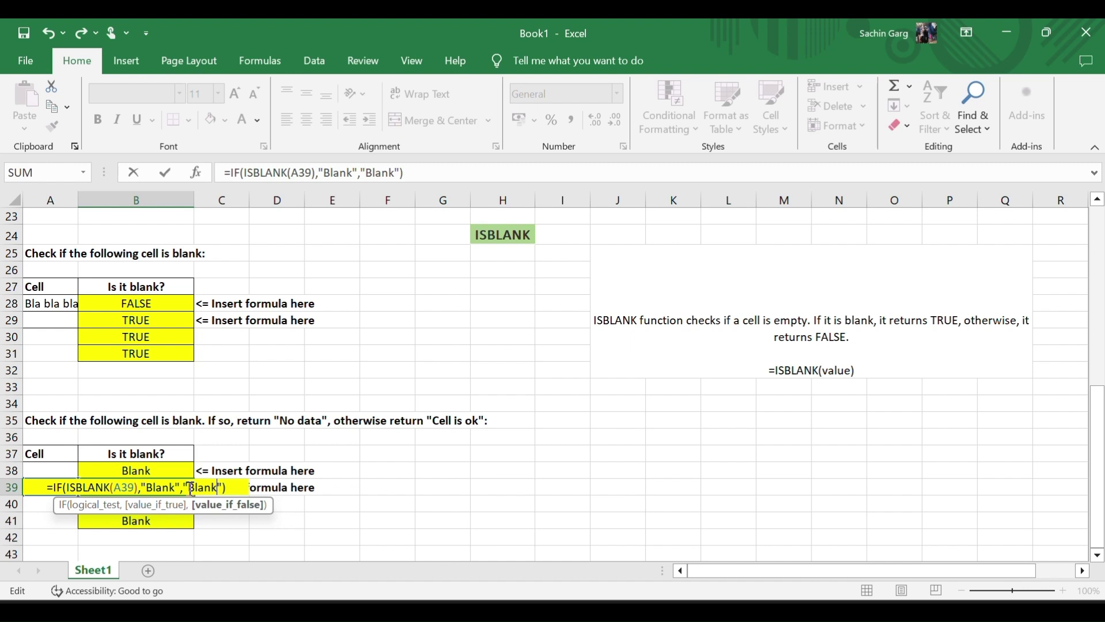
drag(174, 488, 149, 488)
key(BackSpace)
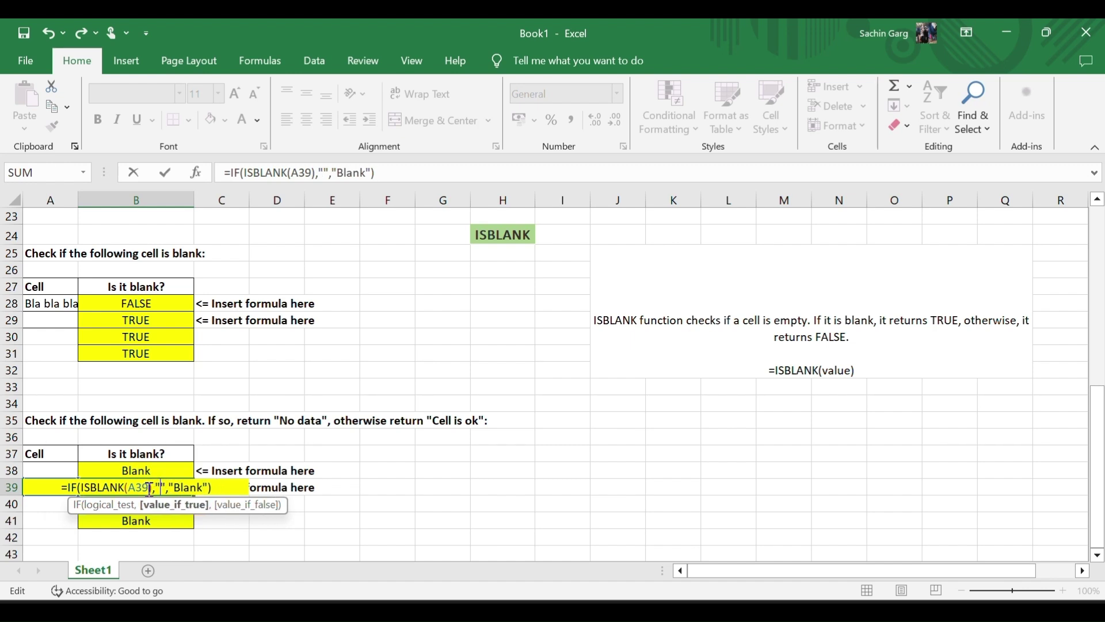
text(Filled)
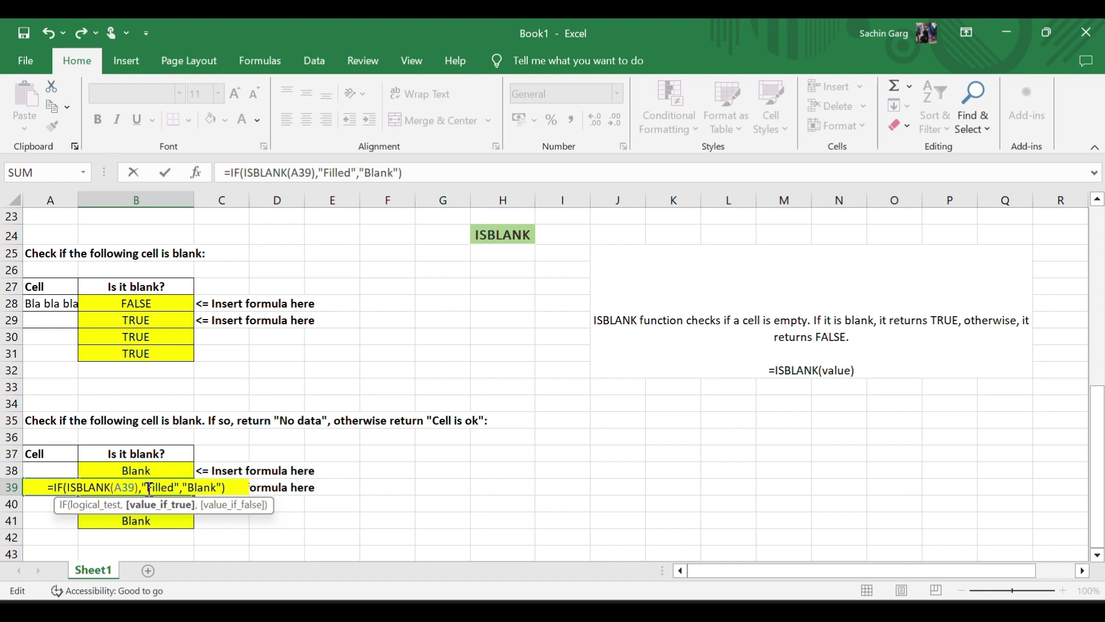
key(End)
key(Return)
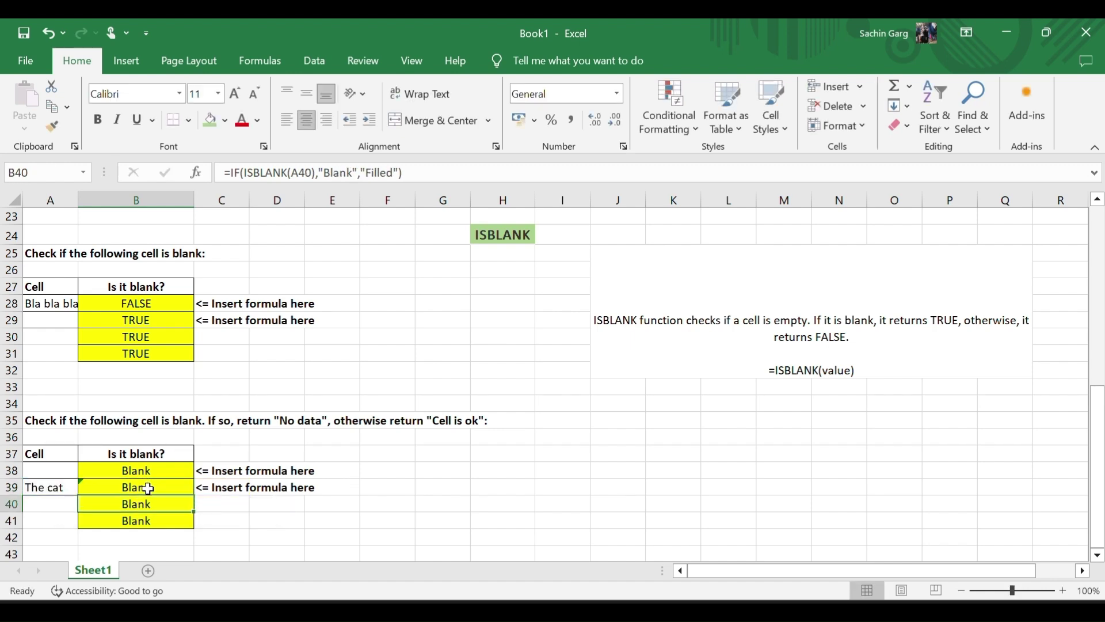
double_click(148, 488)
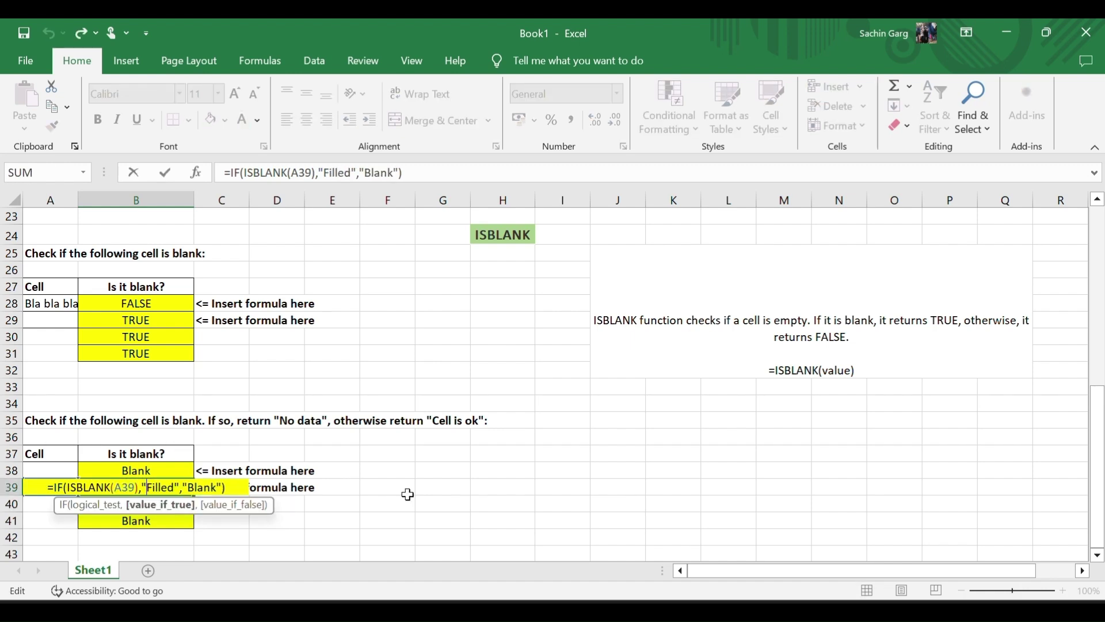